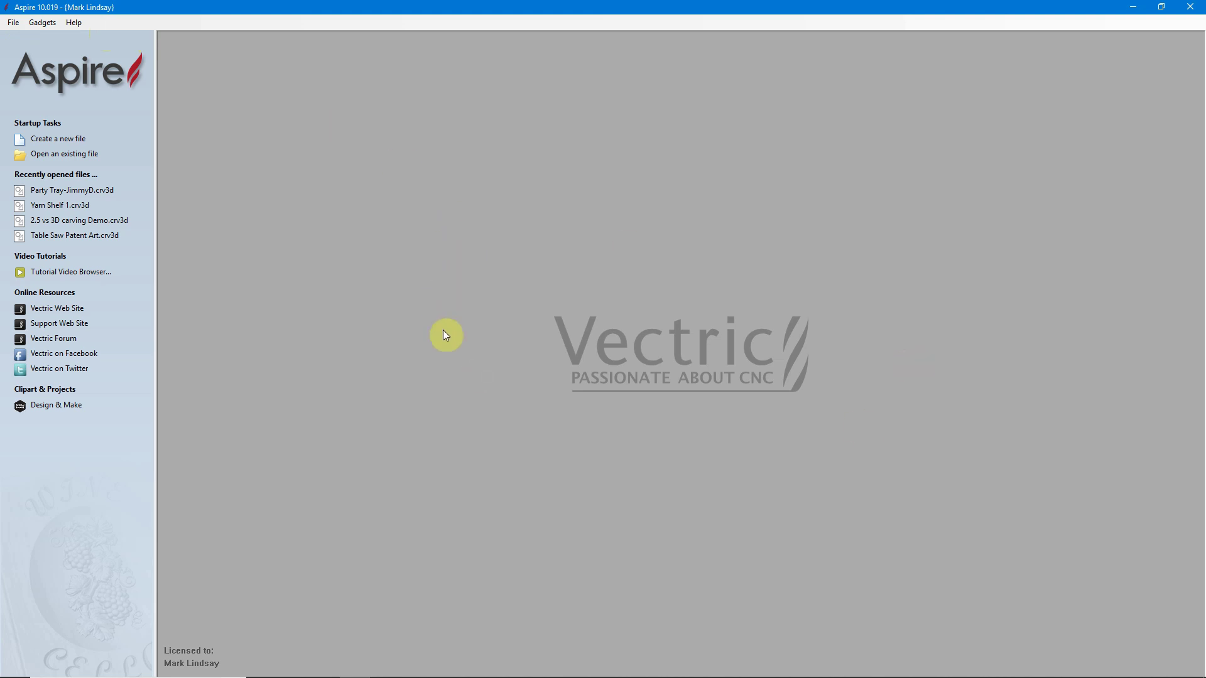
# Create a new job 24 × 11 inches, 0.75 inches thick, and accept the setup
pyautogui.click(53, 139)
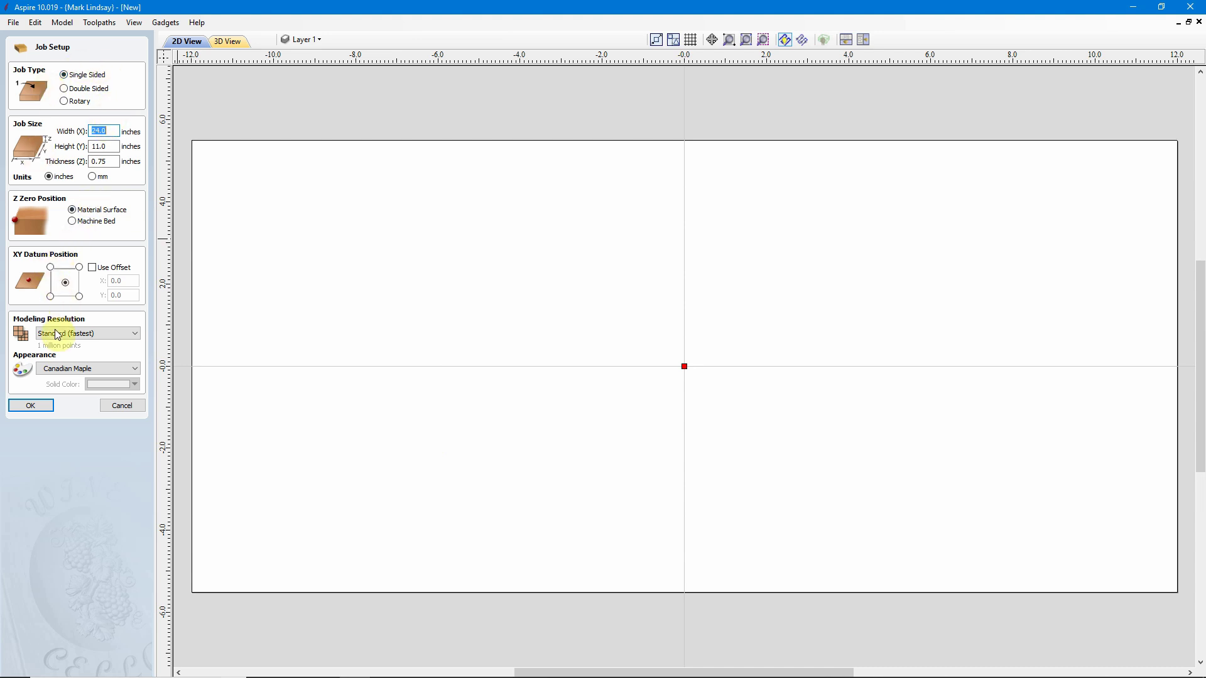
pyautogui.click(36, 406)
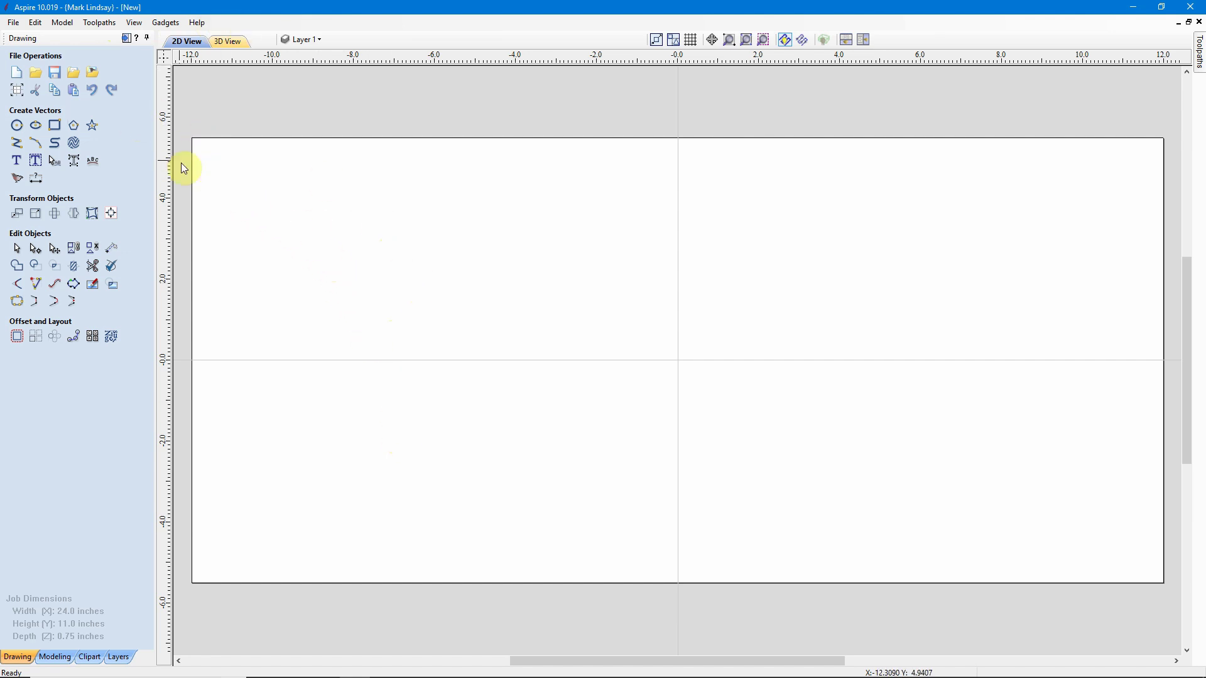
pyautogui.click(98, 26)
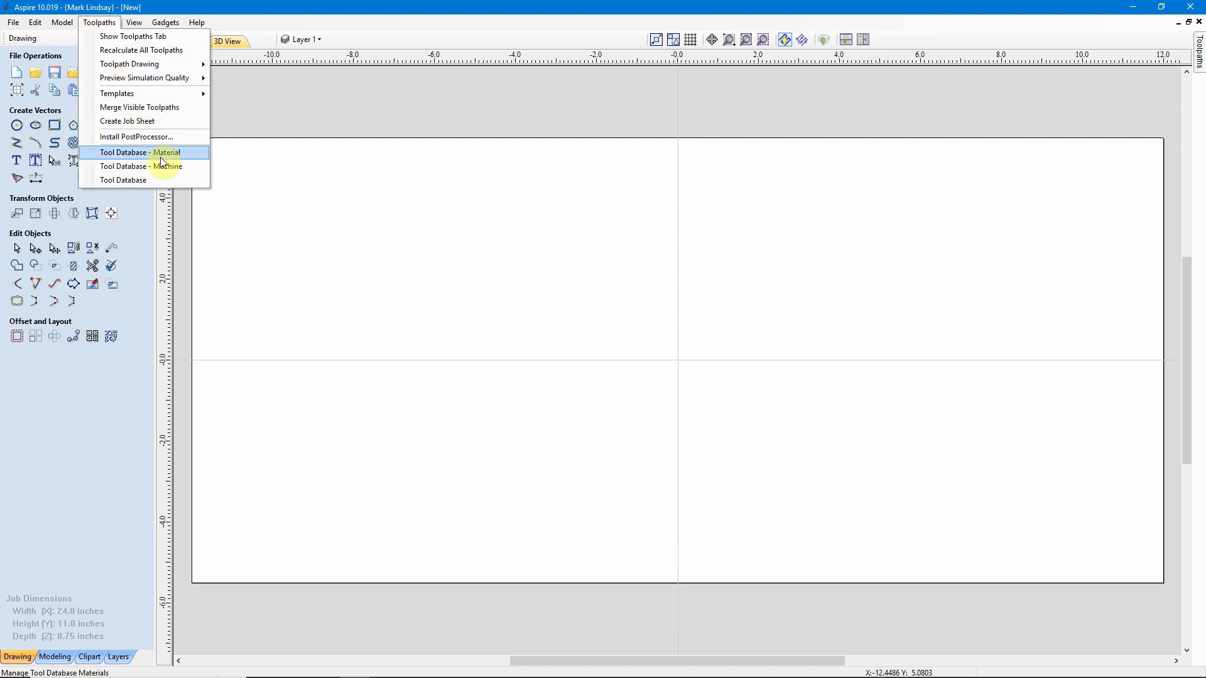
pyautogui.click(140, 180)
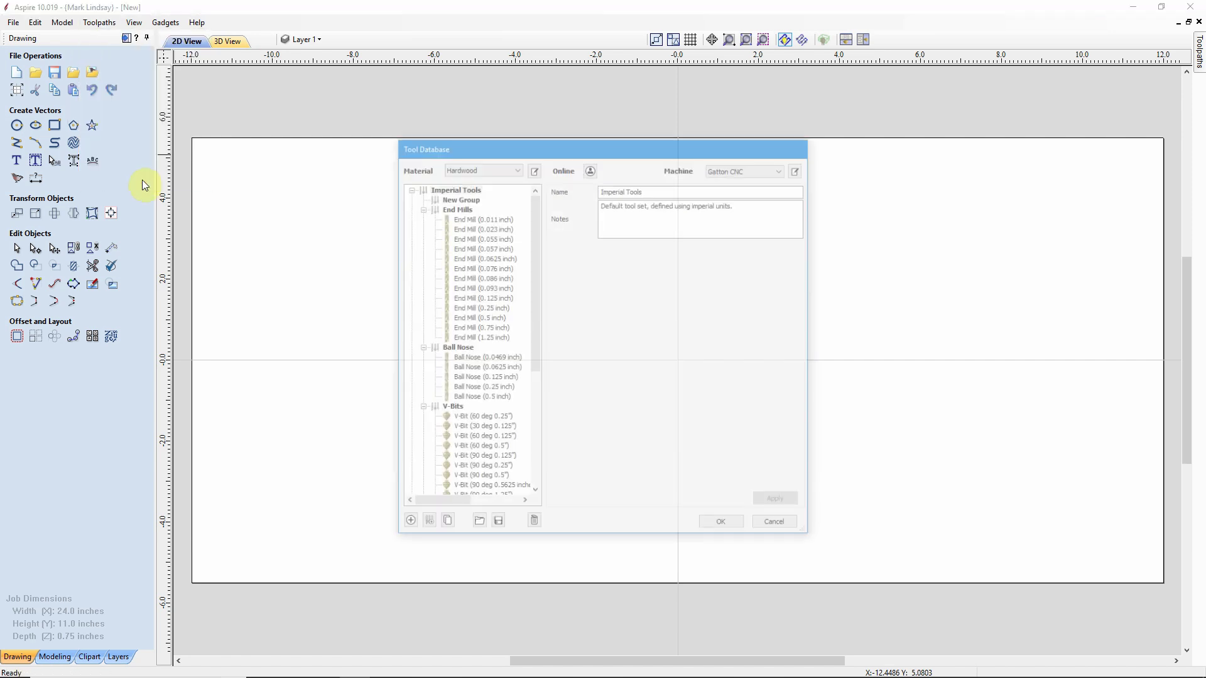
pyautogui.scroll(-1, 534, 220)
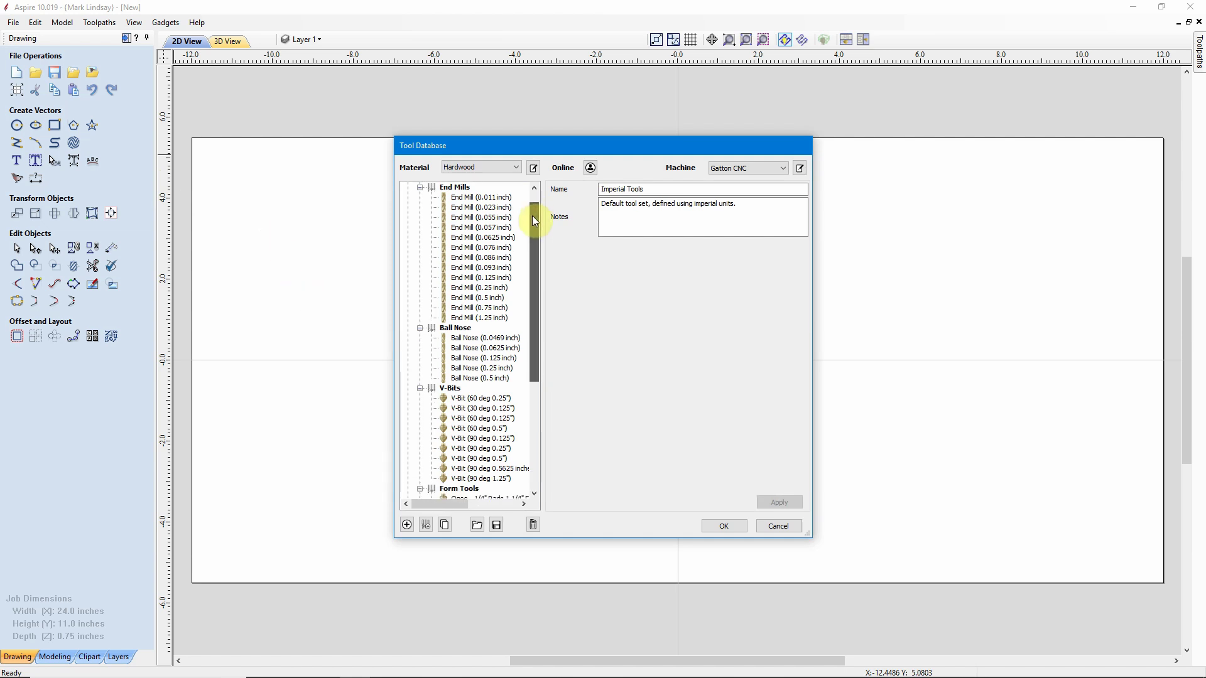
pyautogui.moveTo(532, 216); pyautogui.dragTo(534, 247)
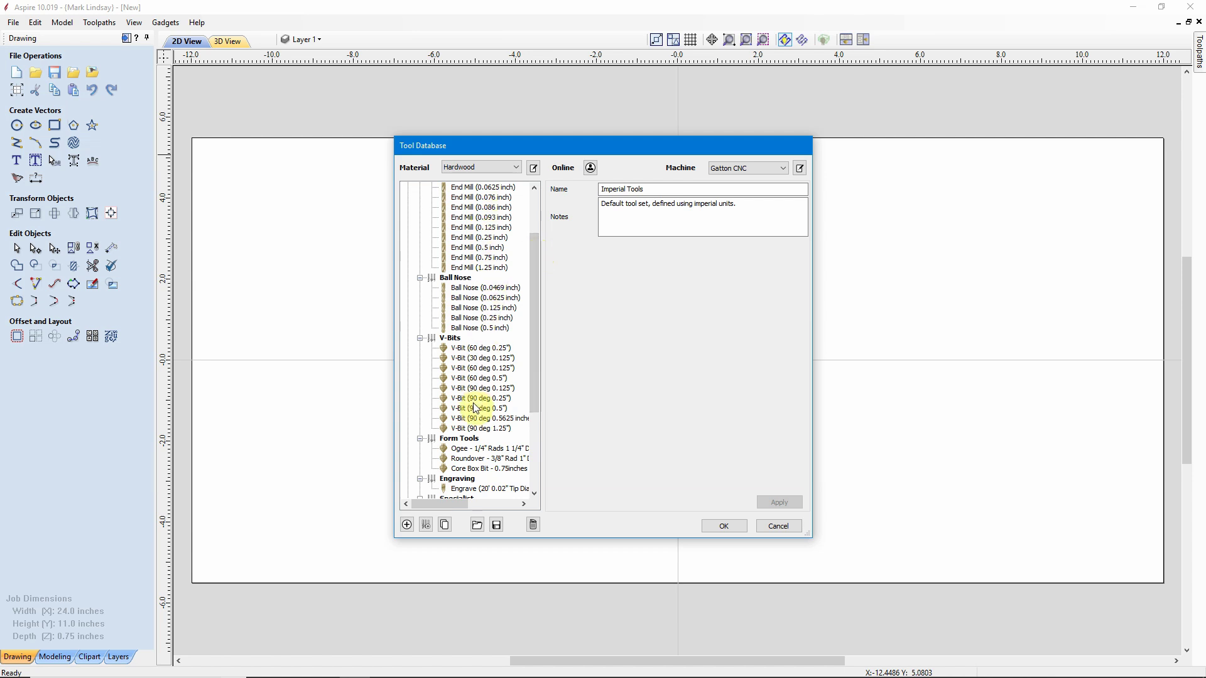
pyautogui.moveTo(536, 315); pyautogui.dragTo(535, 371)
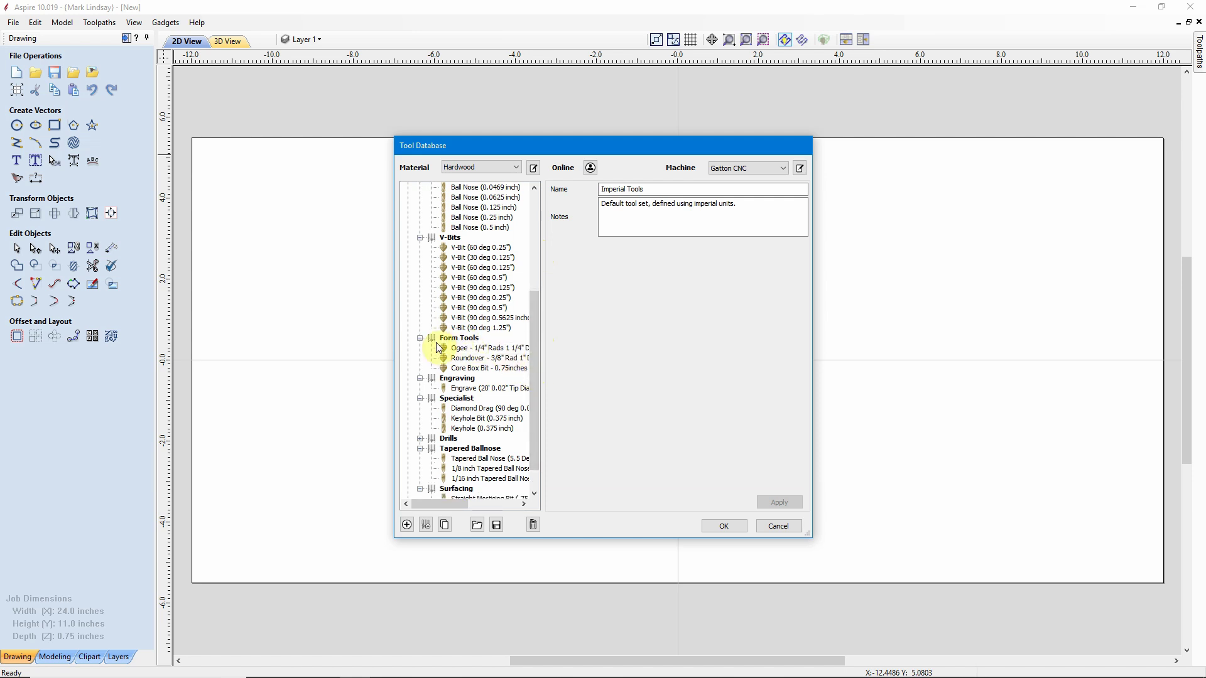
pyautogui.click(475, 339)
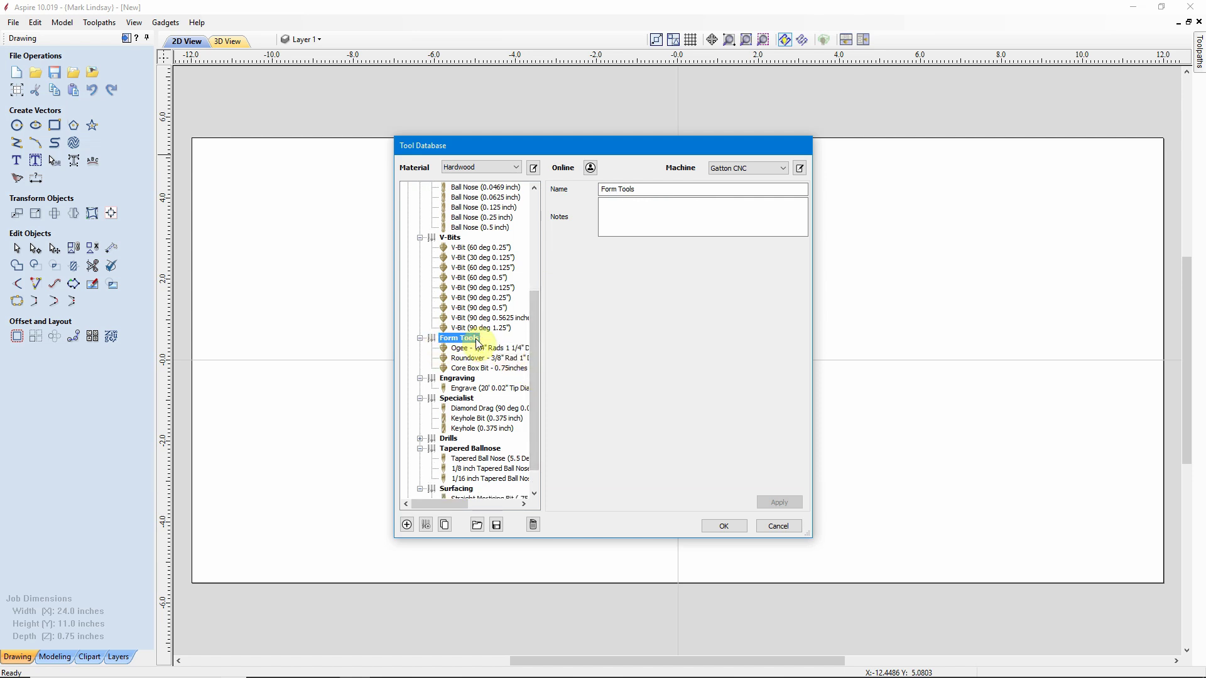
pyautogui.click(488, 371)
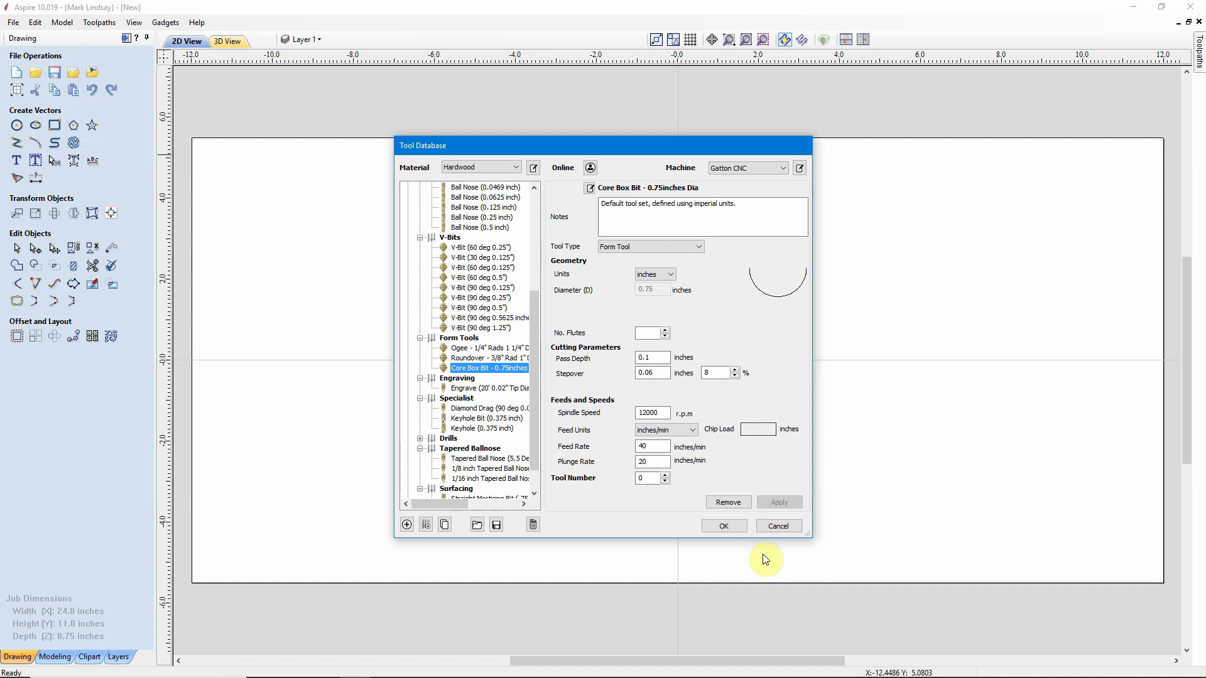
pyautogui.click(778, 526)
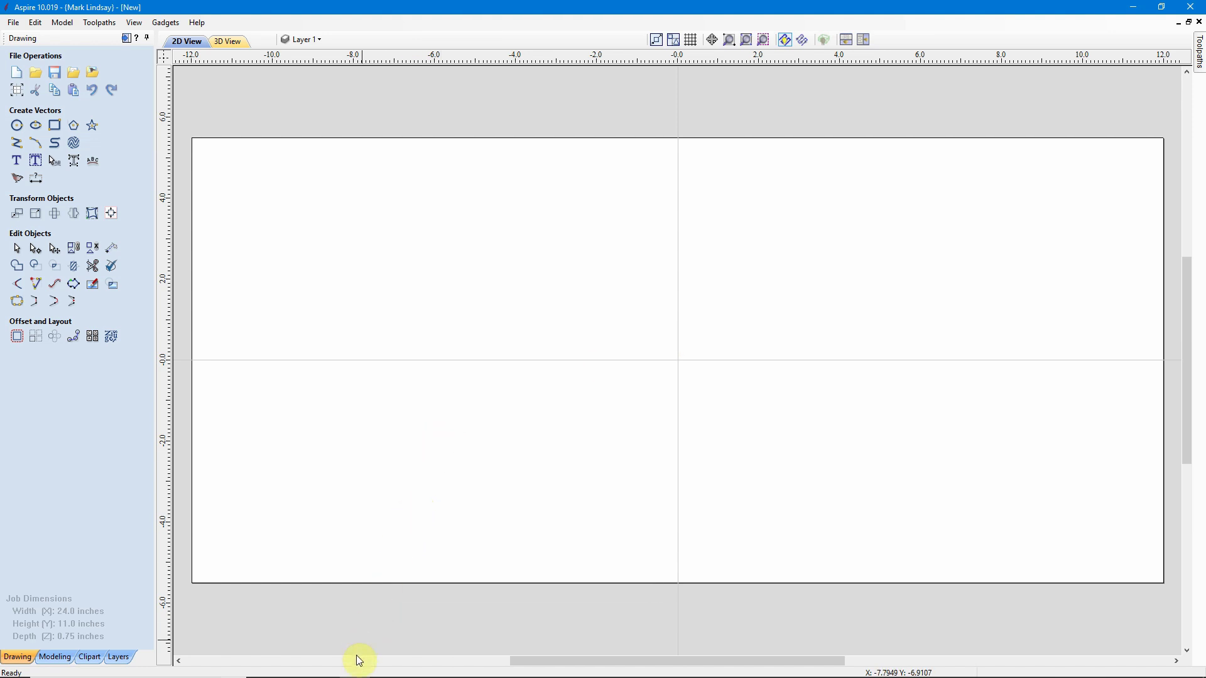
# Review the Whiteside 1572 Point Cutting Roundover Bit page in Chrome and dismiss the downloads bar
pyautogui.click(322, 667)
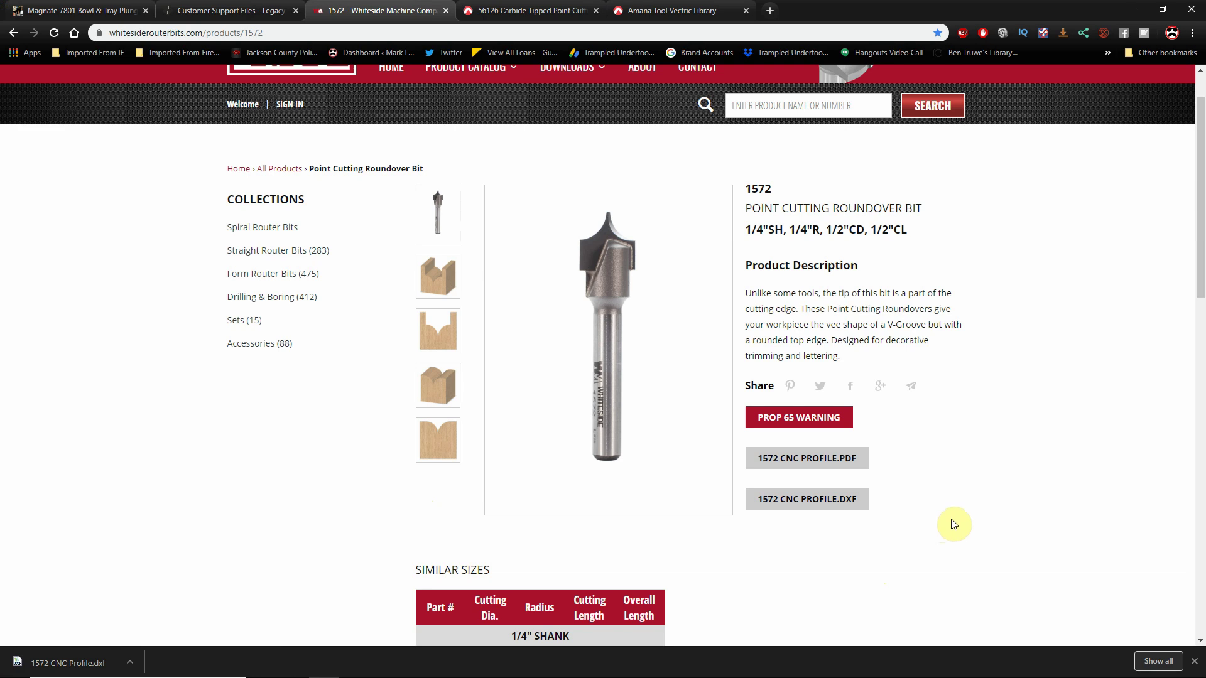
pyautogui.scroll(1, 1061, 496)
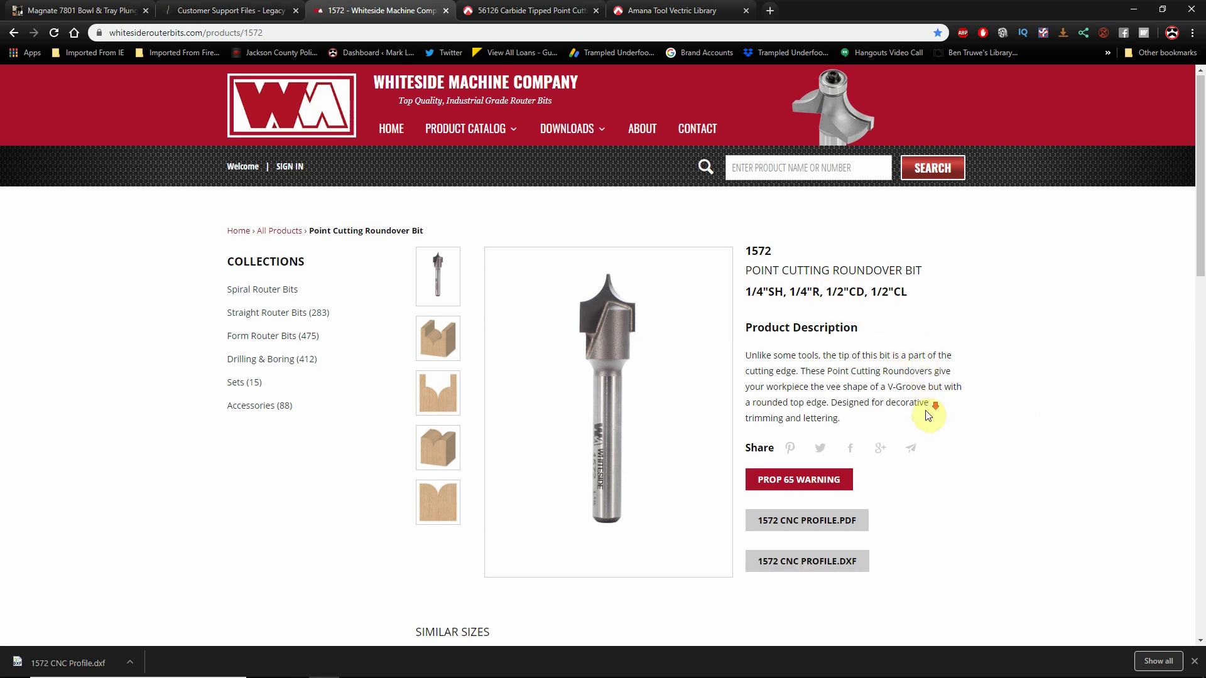
pyautogui.scroll(-1, 926, 414)
pyautogui.scroll(-1, 926, 414)
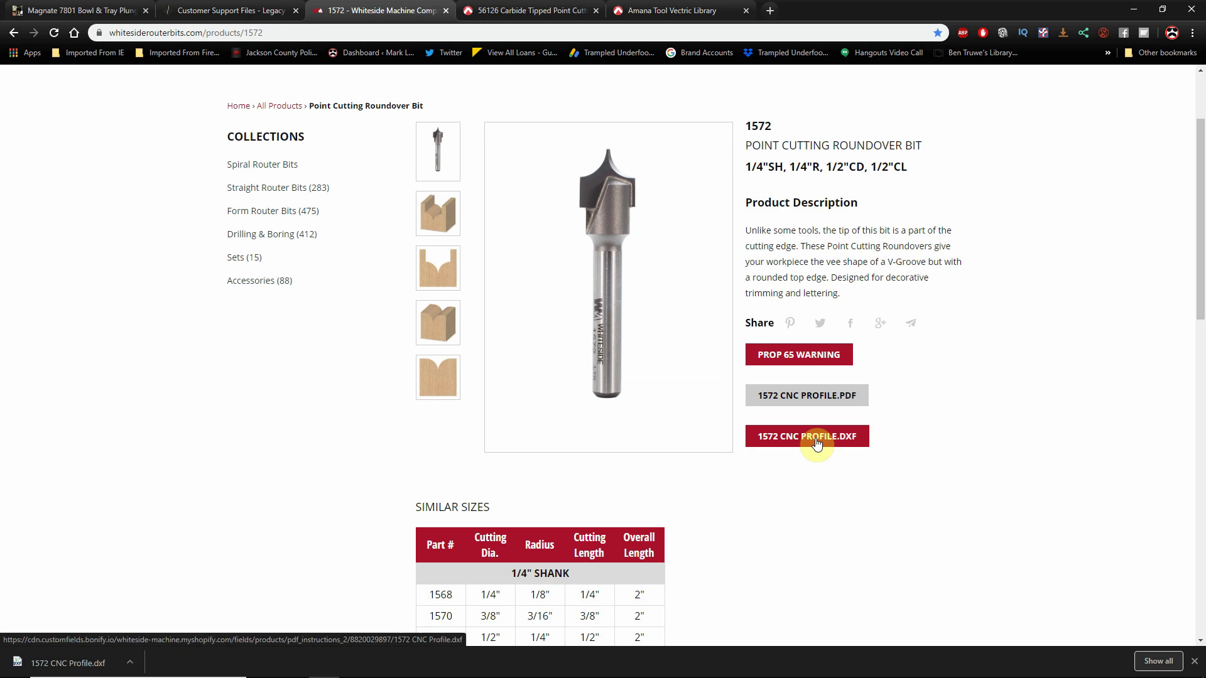
pyautogui.click(1194, 662)
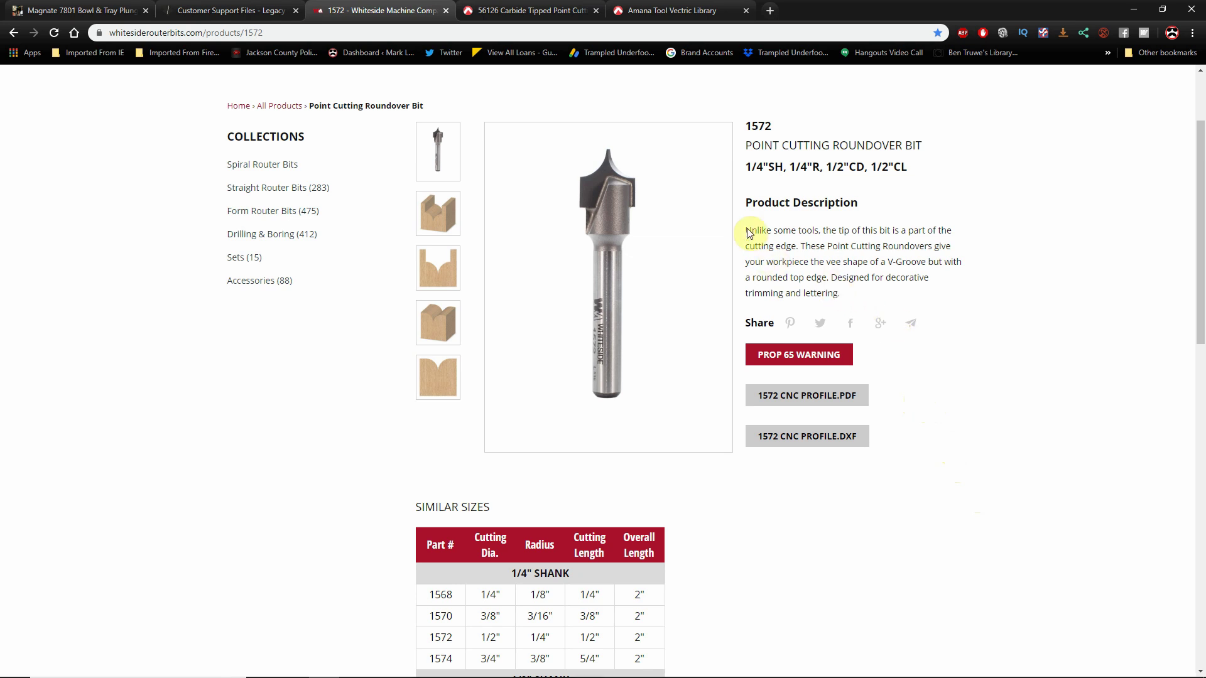
# Browse the Amana 56126 point cutting roundover bit page and read its overview description
pyautogui.click(537, 11)
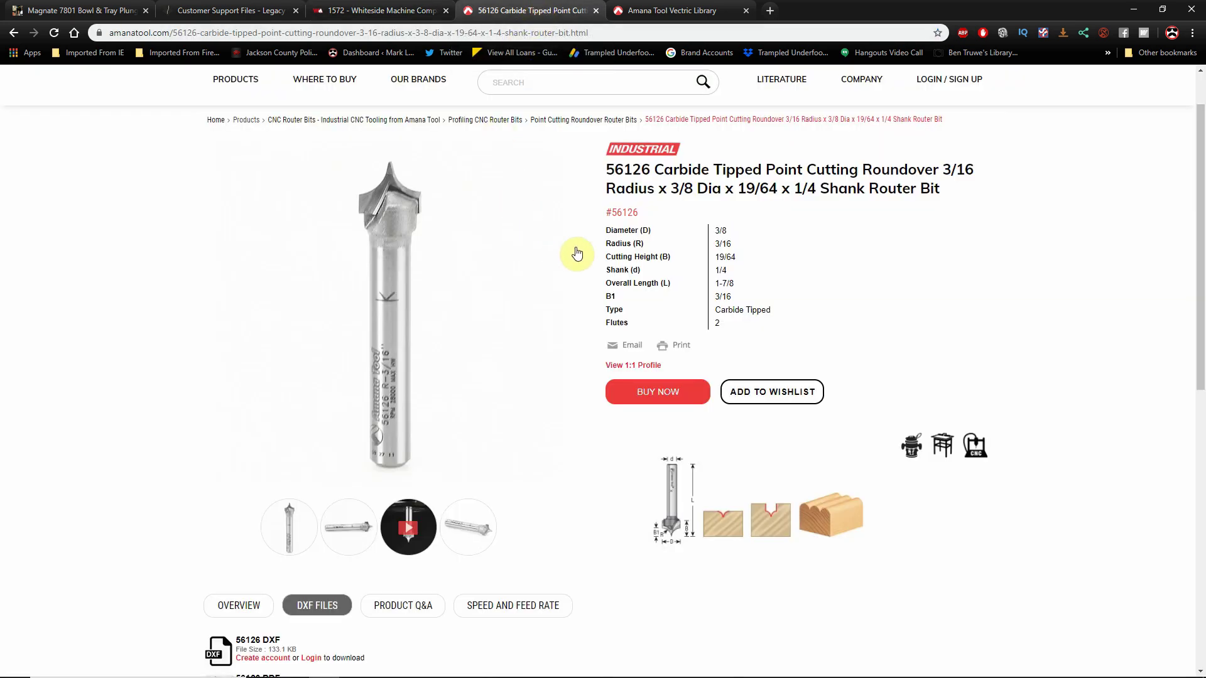
pyautogui.scroll(1, 523, 247)
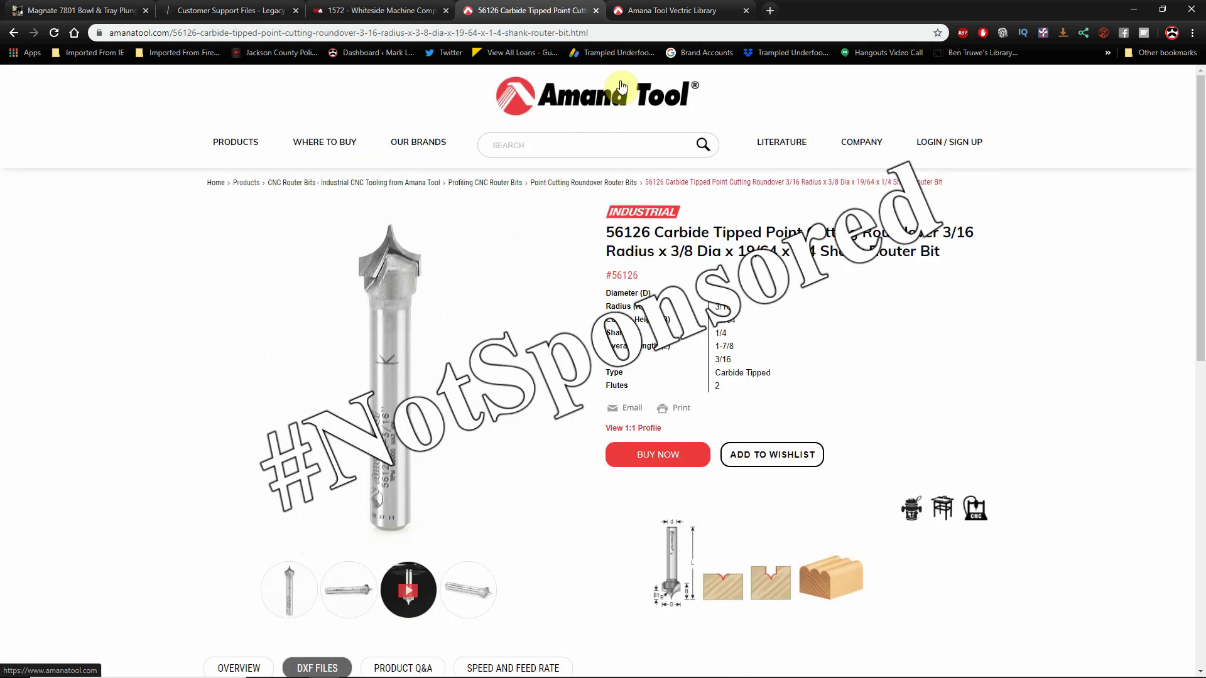
pyautogui.moveTo(781, 142)
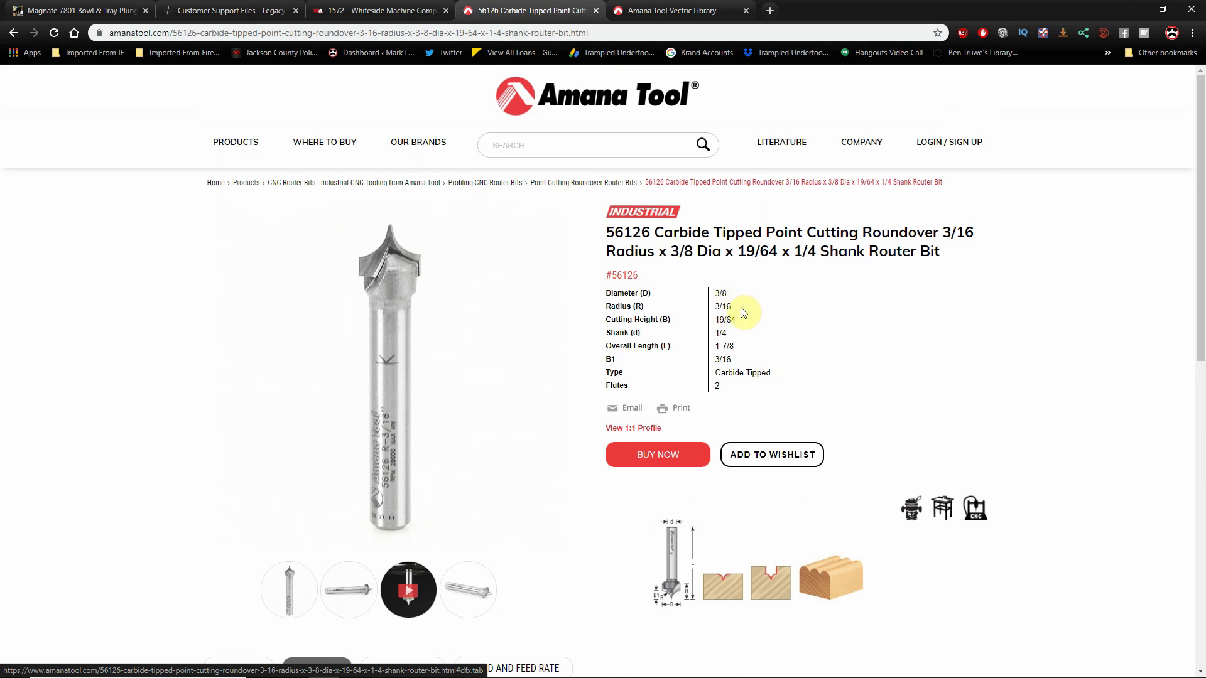
pyautogui.scroll(-2, 821, 341)
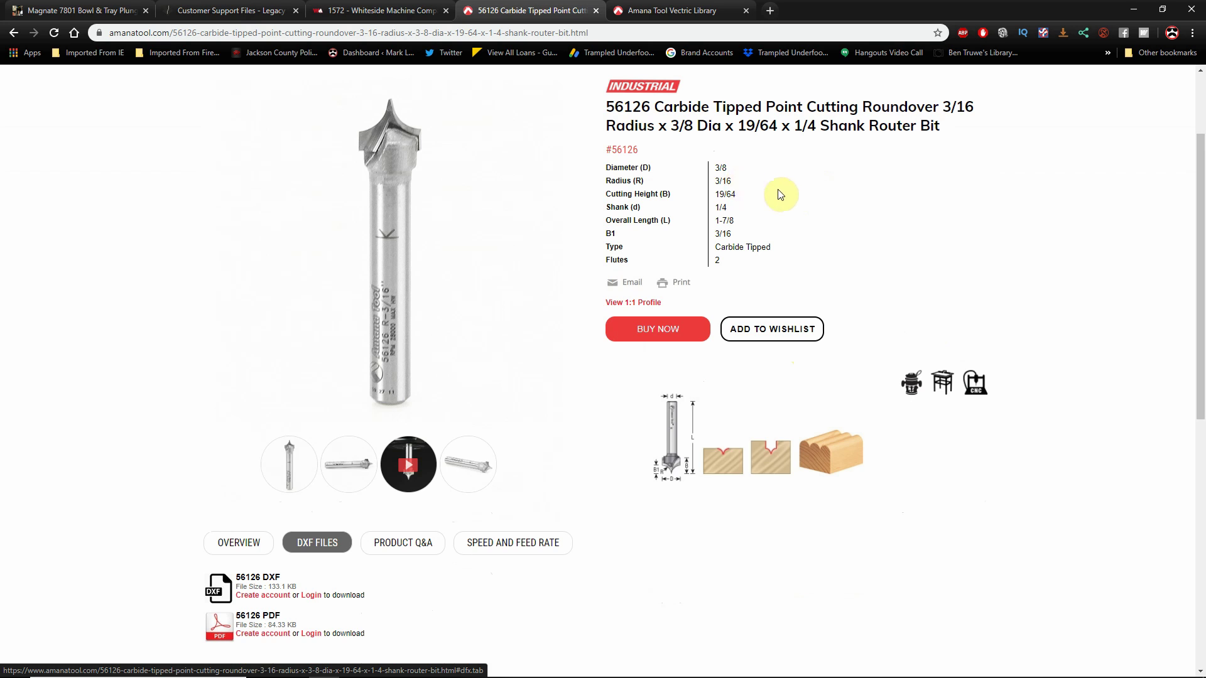
pyautogui.scroll(-1, 831, 247)
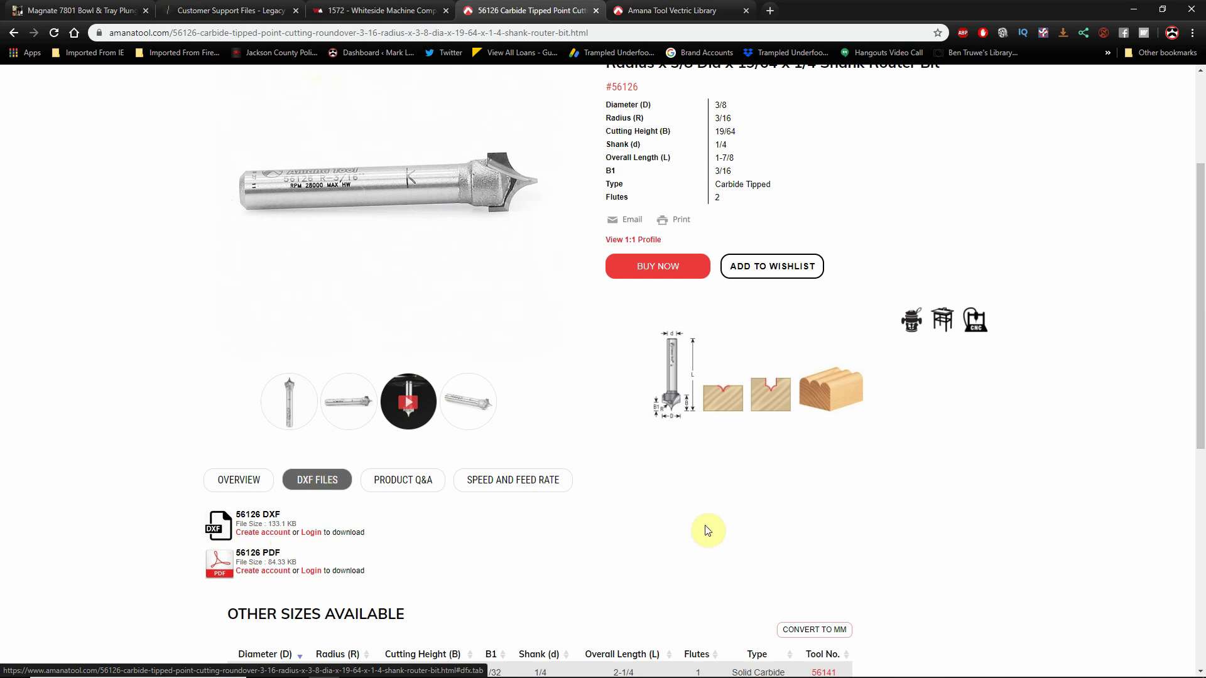
pyautogui.scroll(3, 1093, 433)
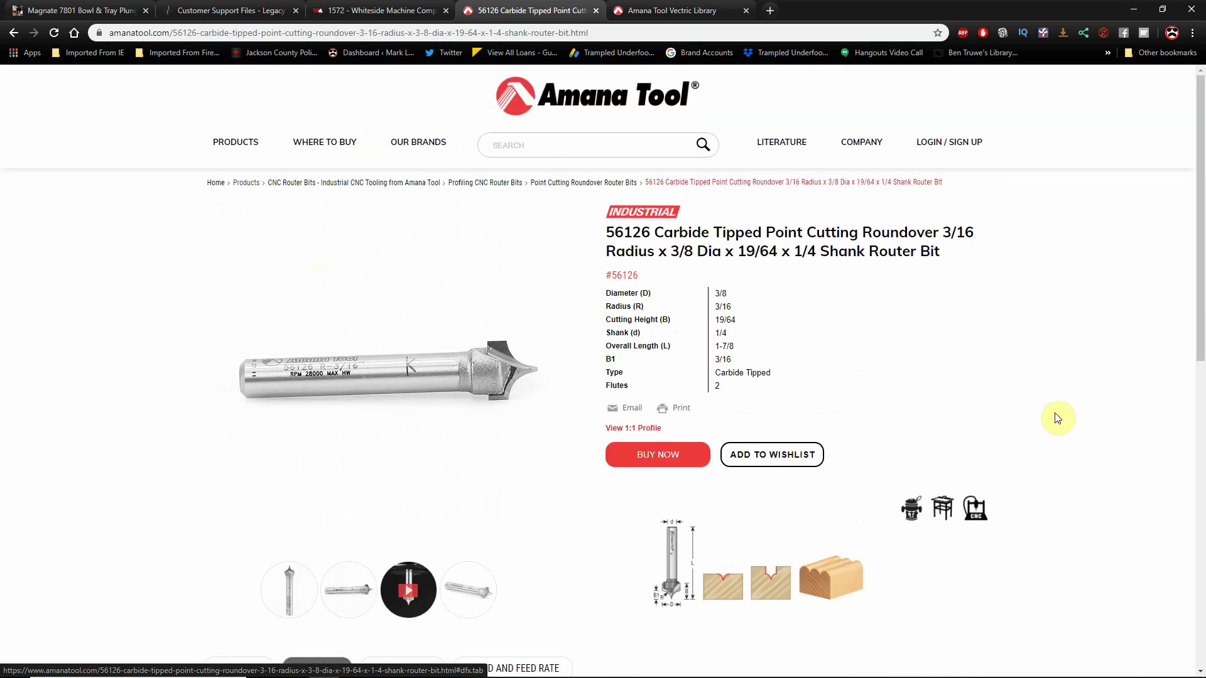
pyautogui.moveTo(862, 142)
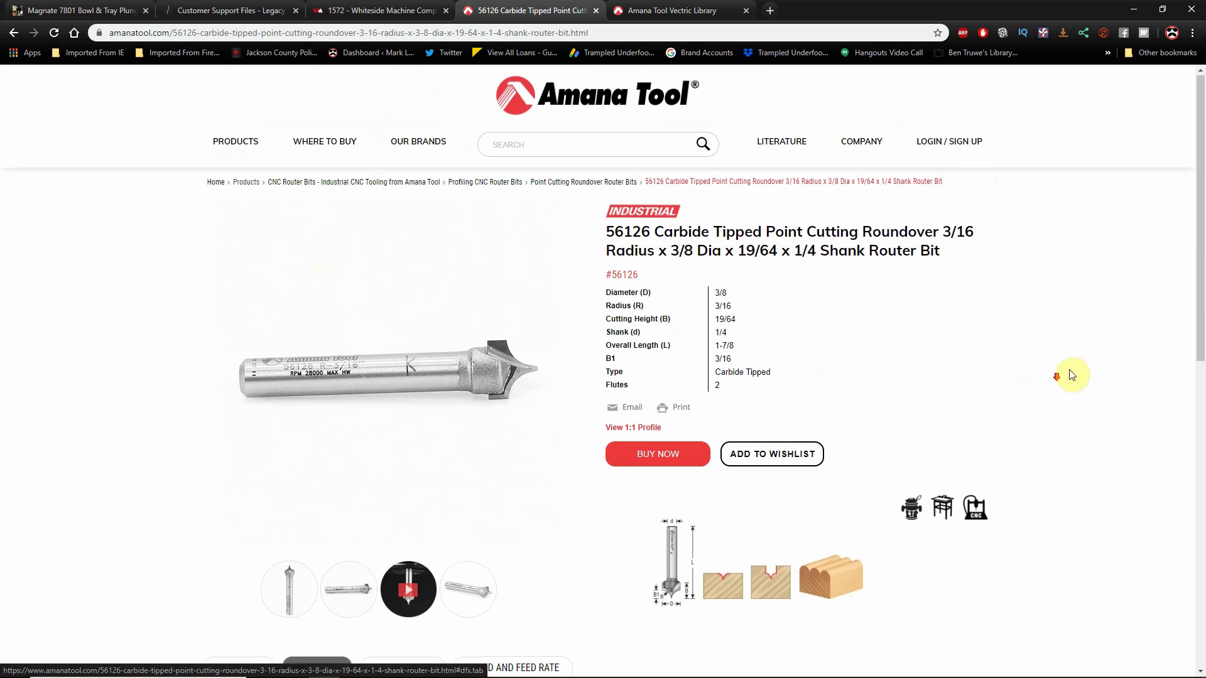
pyautogui.scroll(-4, 1036, 377)
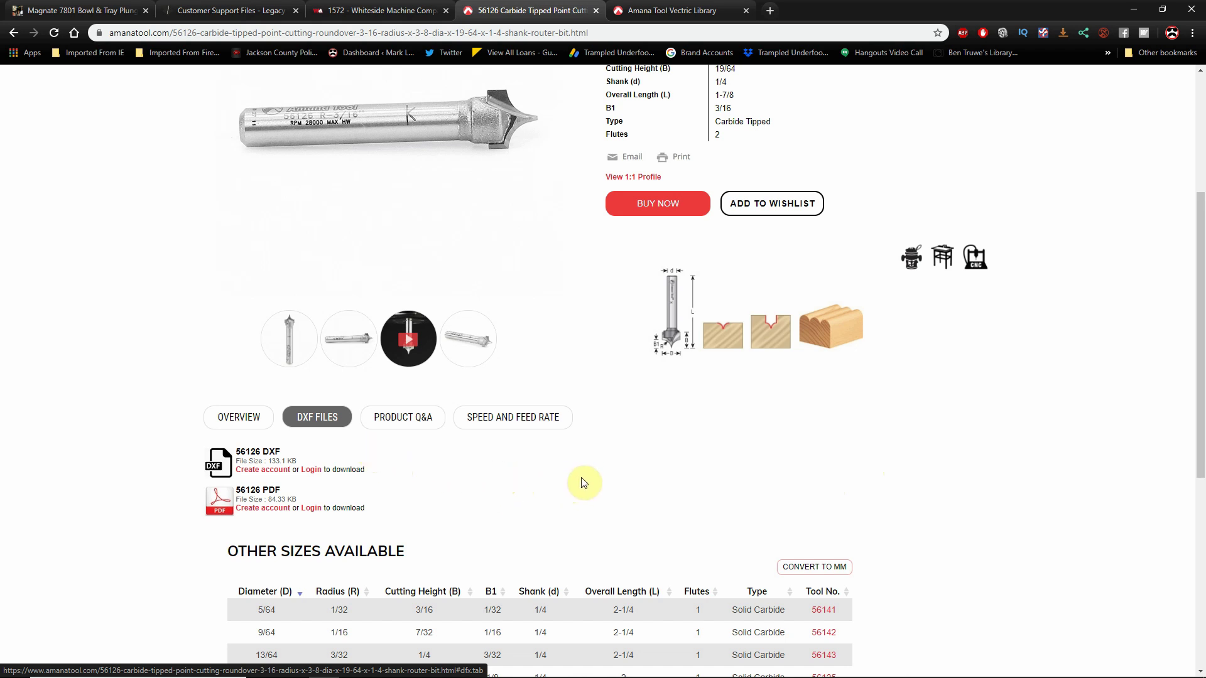
pyautogui.scroll(1, 584, 482)
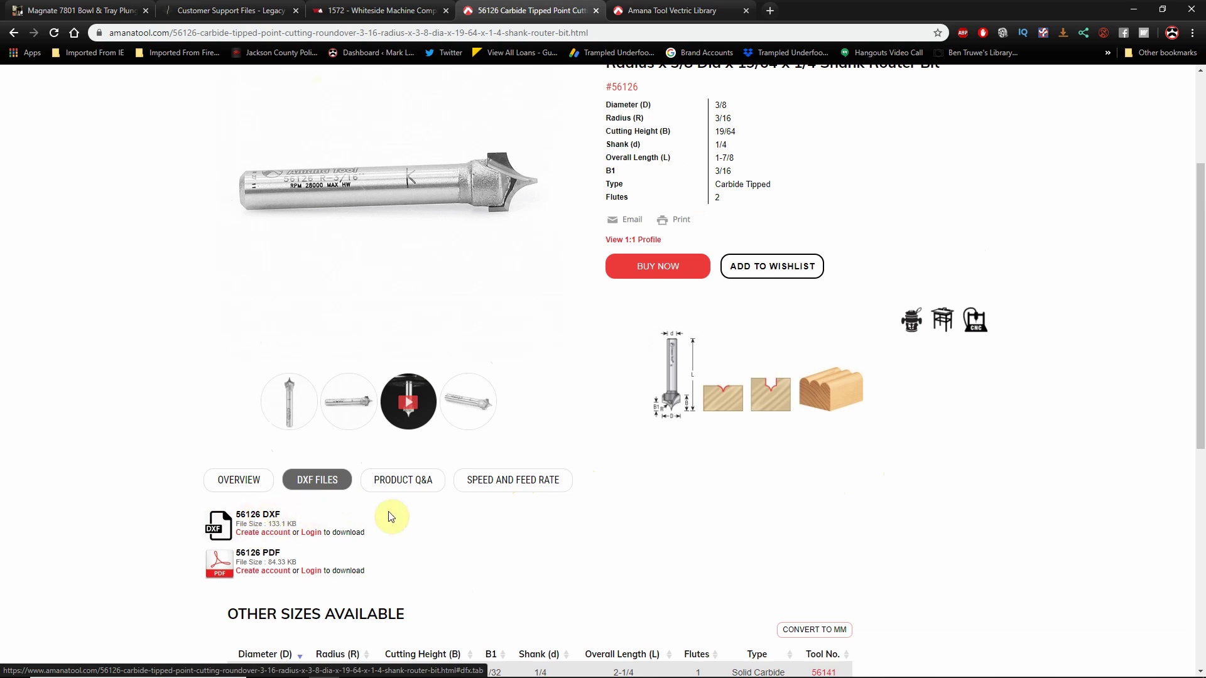
pyautogui.click(236, 485)
pyautogui.scroll(-3, 714, 525)
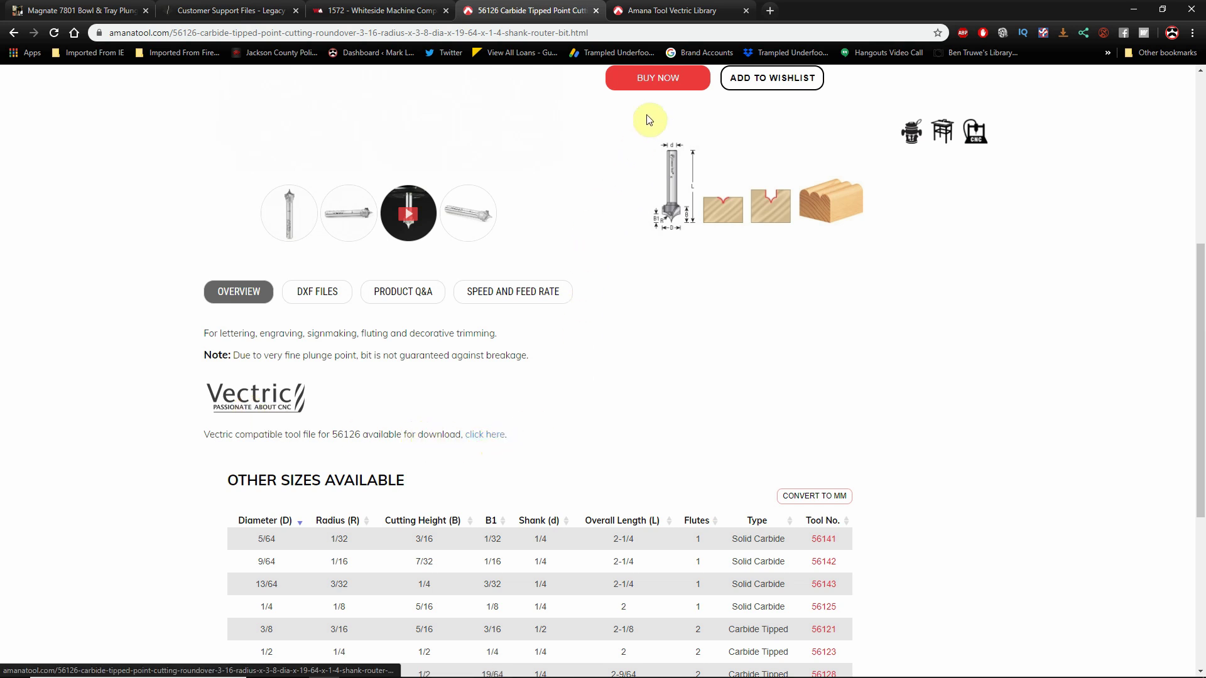
pyautogui.click(675, 11)
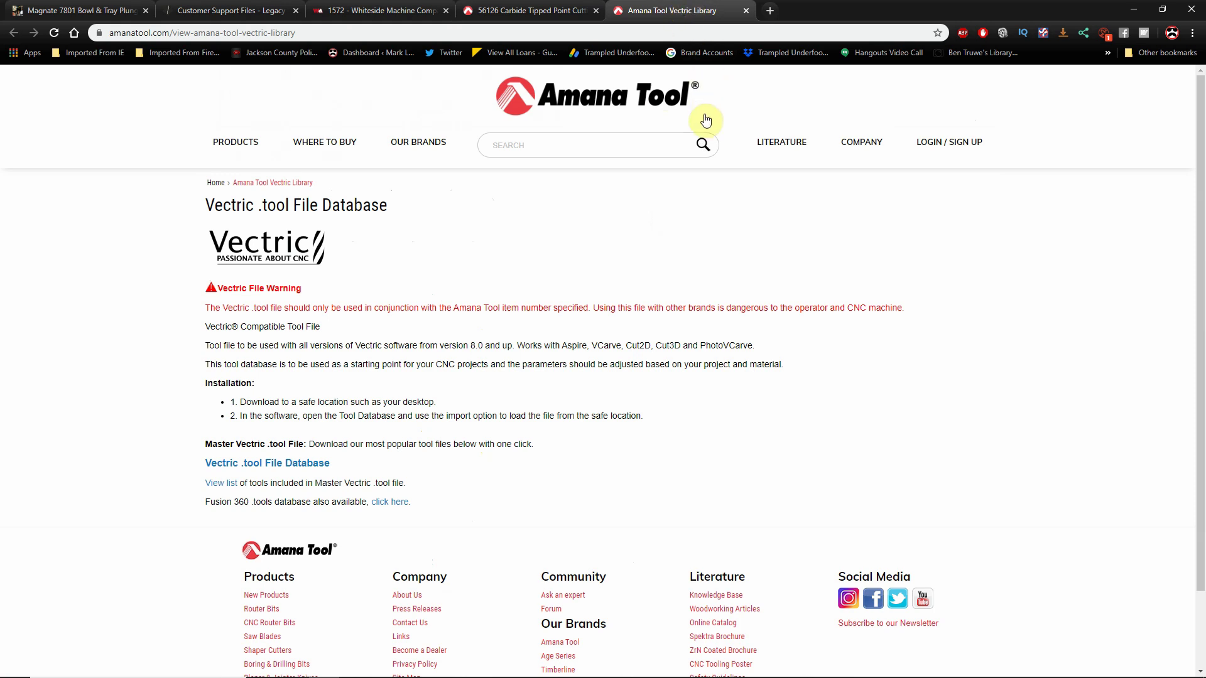
pyautogui.scroll(-1, 660, 270)
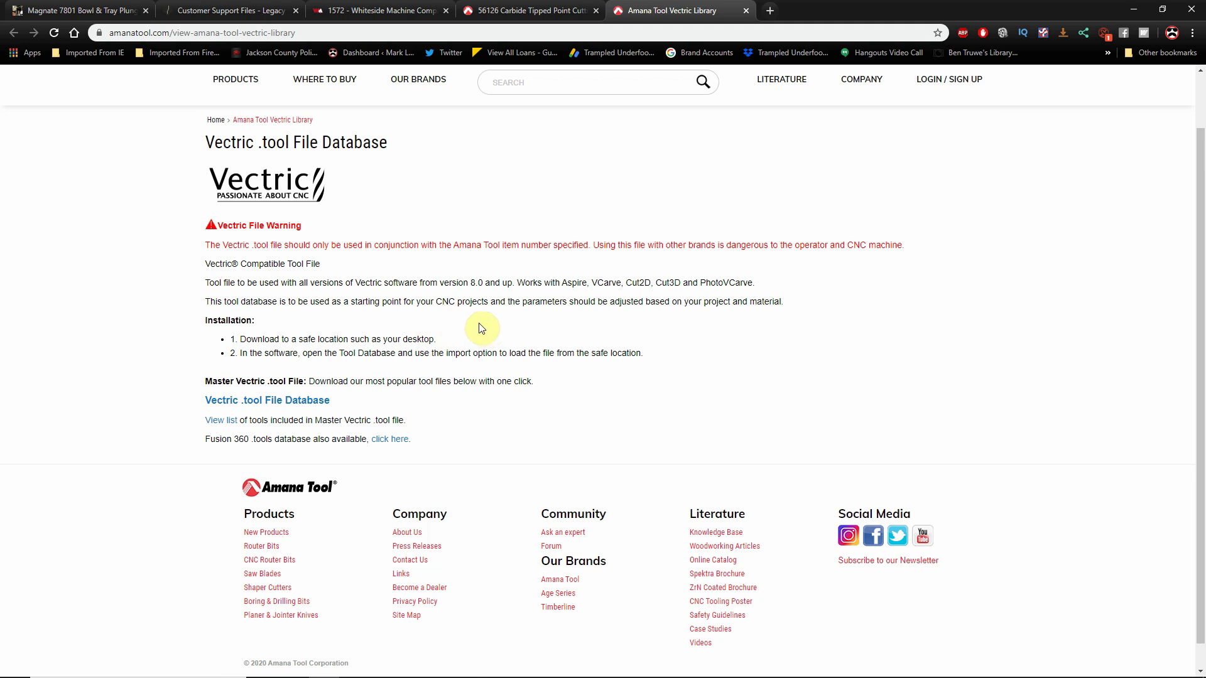
pyautogui.scroll(-1, 405, 343)
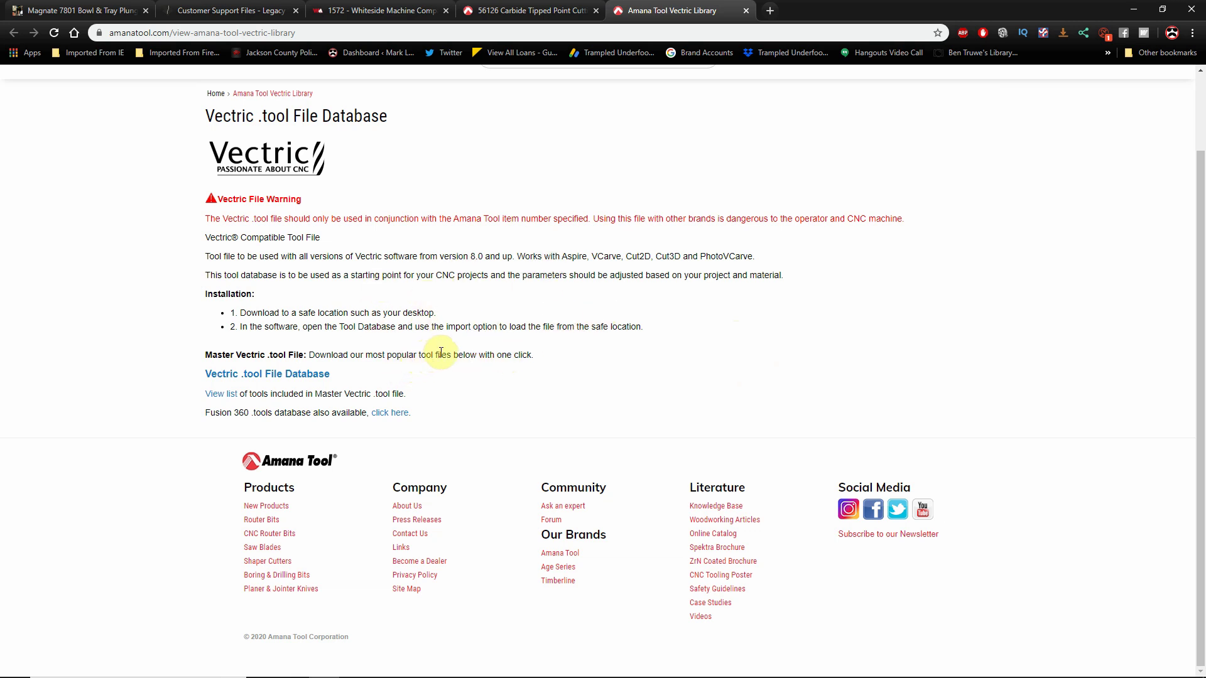
pyautogui.scroll(2, 741, 317)
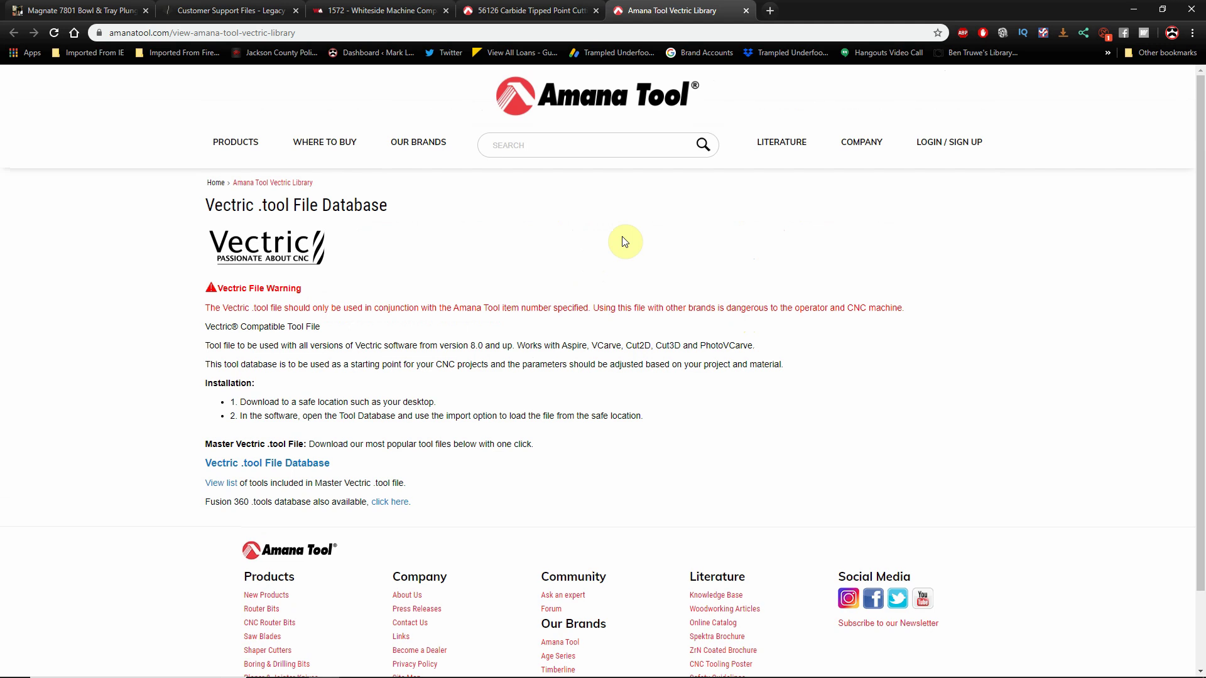
# Return to the Amana 56126 bit page and reveal its DXF and PDF downloads
pyautogui.click(531, 11)
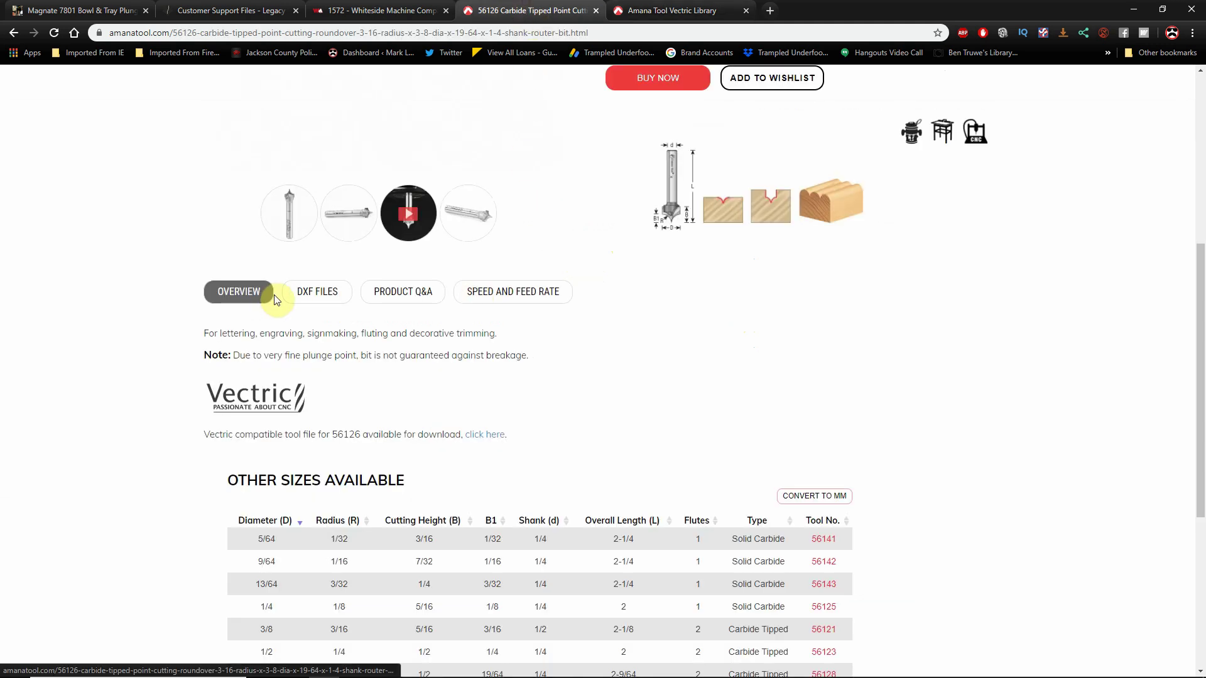
pyautogui.click(318, 293)
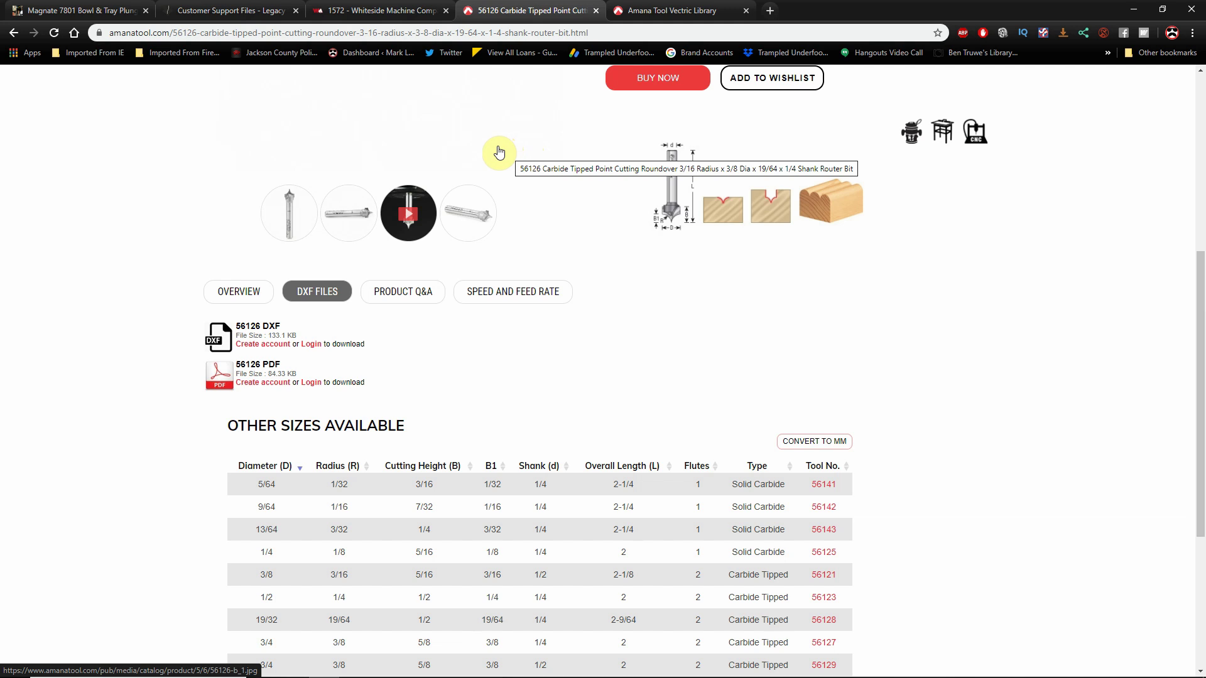
pyautogui.scroll(4, 992, 380)
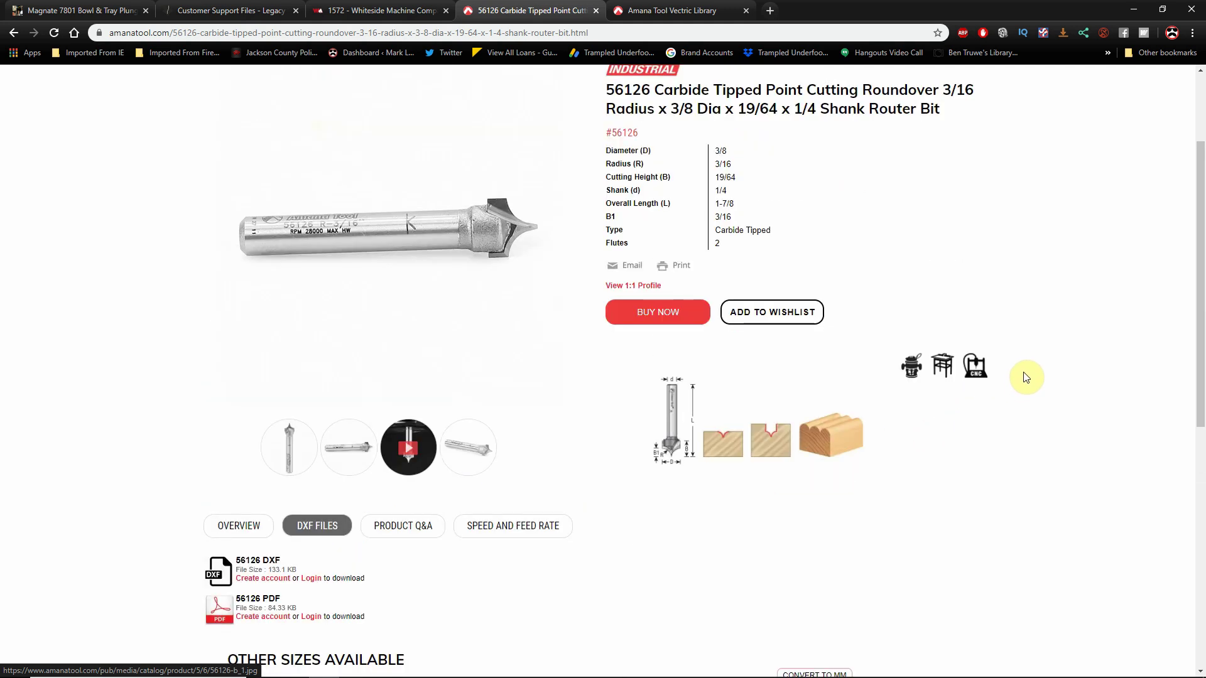
pyautogui.scroll(-1, 614, 463)
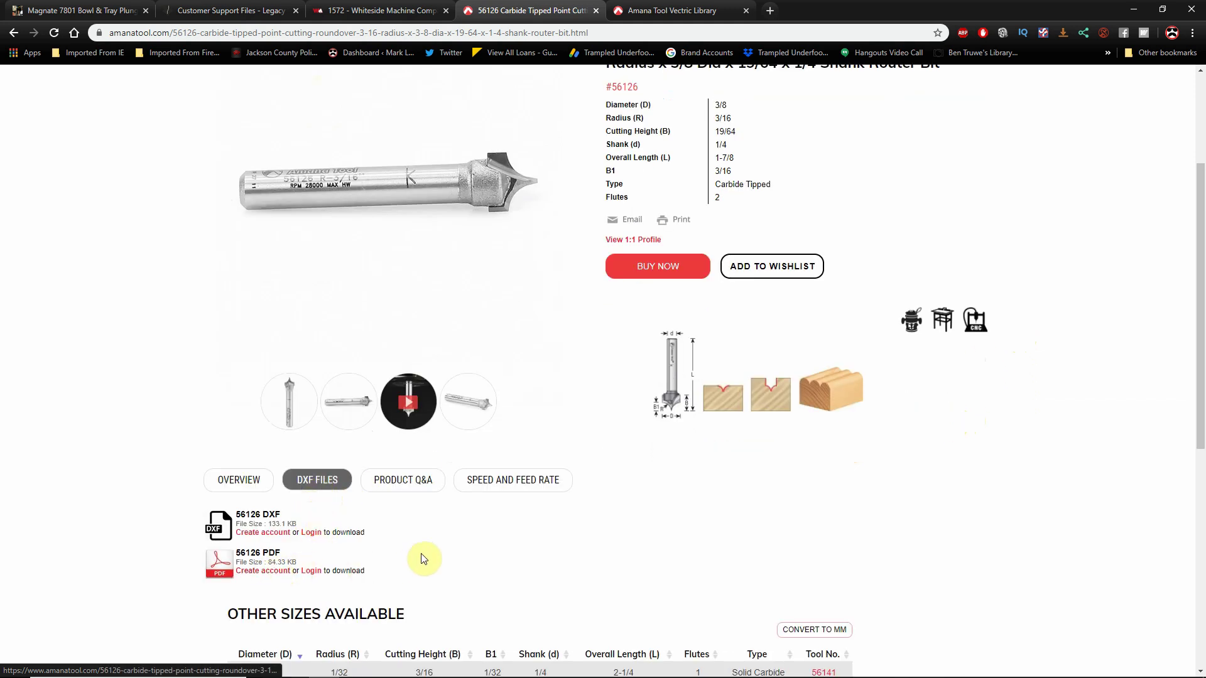
# Show the fourth bit photo and review specs: 3/8 diameter, 3/16 radius, 19/64 height, 2 flutes
pyautogui.click(483, 387)
pyautogui.scroll(1, 503, 374)
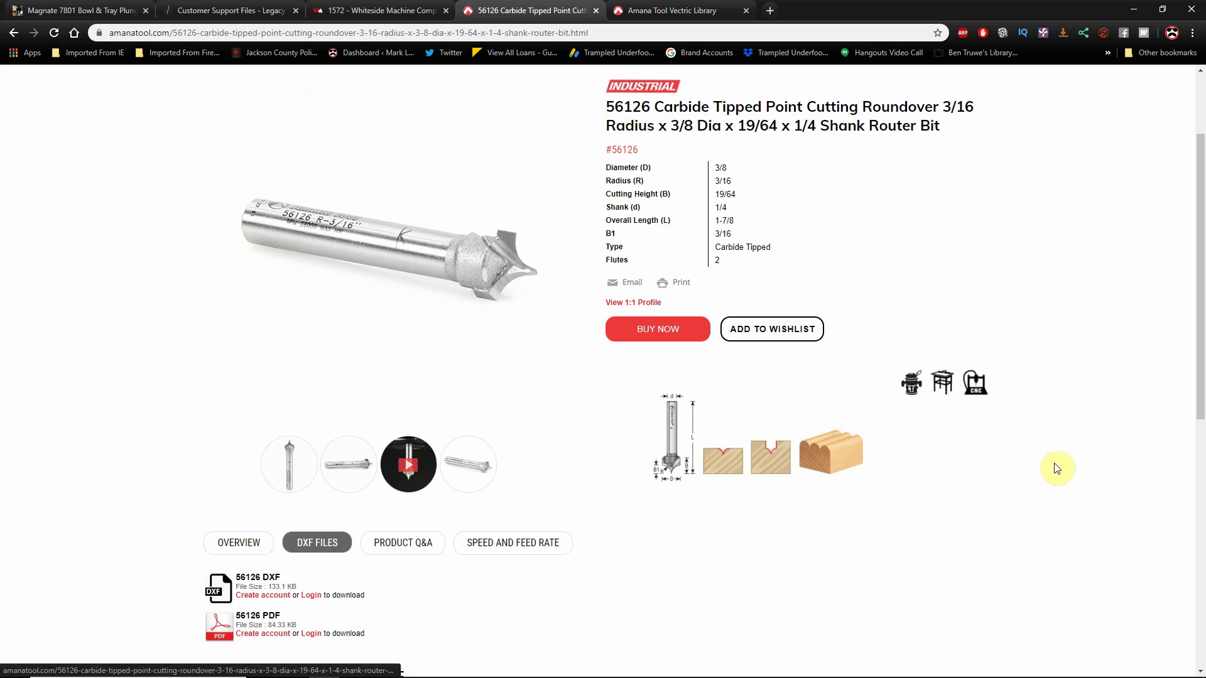
pyautogui.scroll(2, 1061, 449)
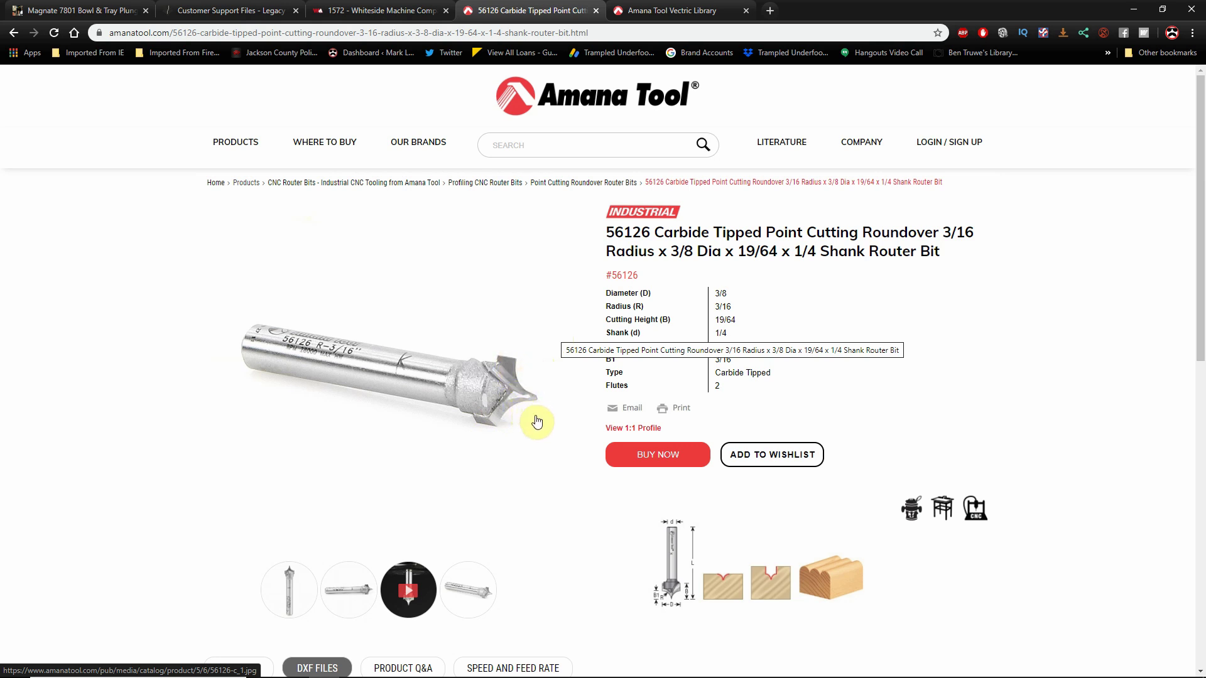
pyautogui.scroll(-1, 537, 419)
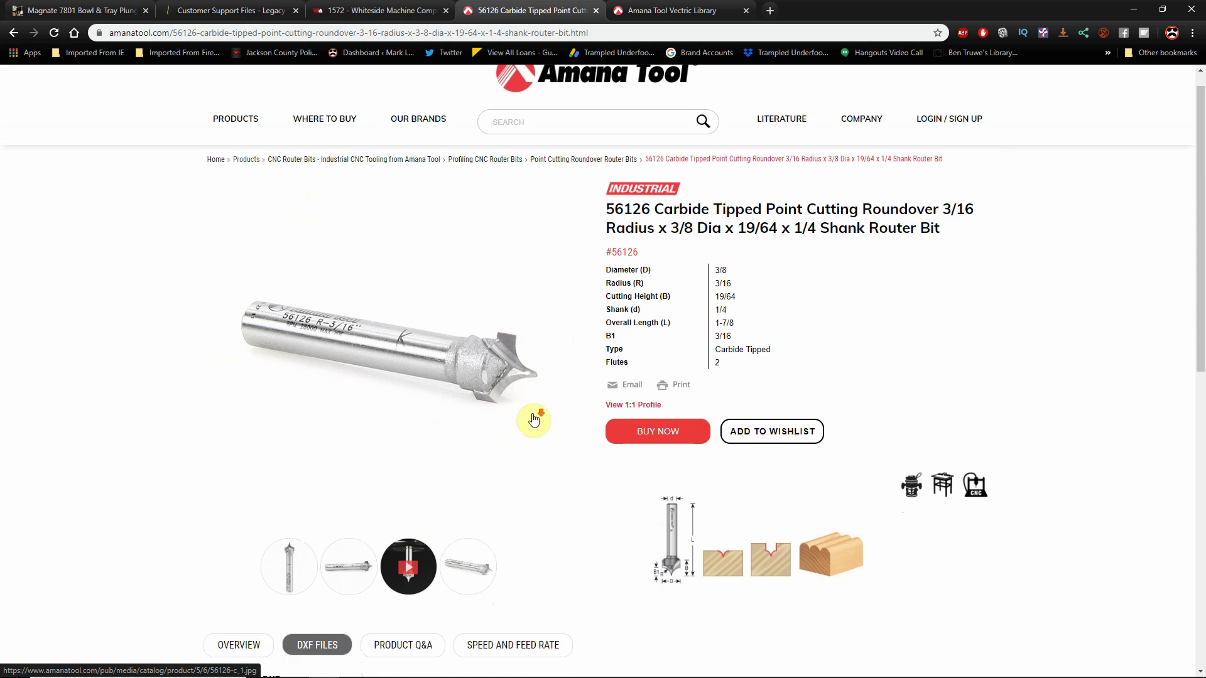
pyautogui.scroll(1, 532, 418)
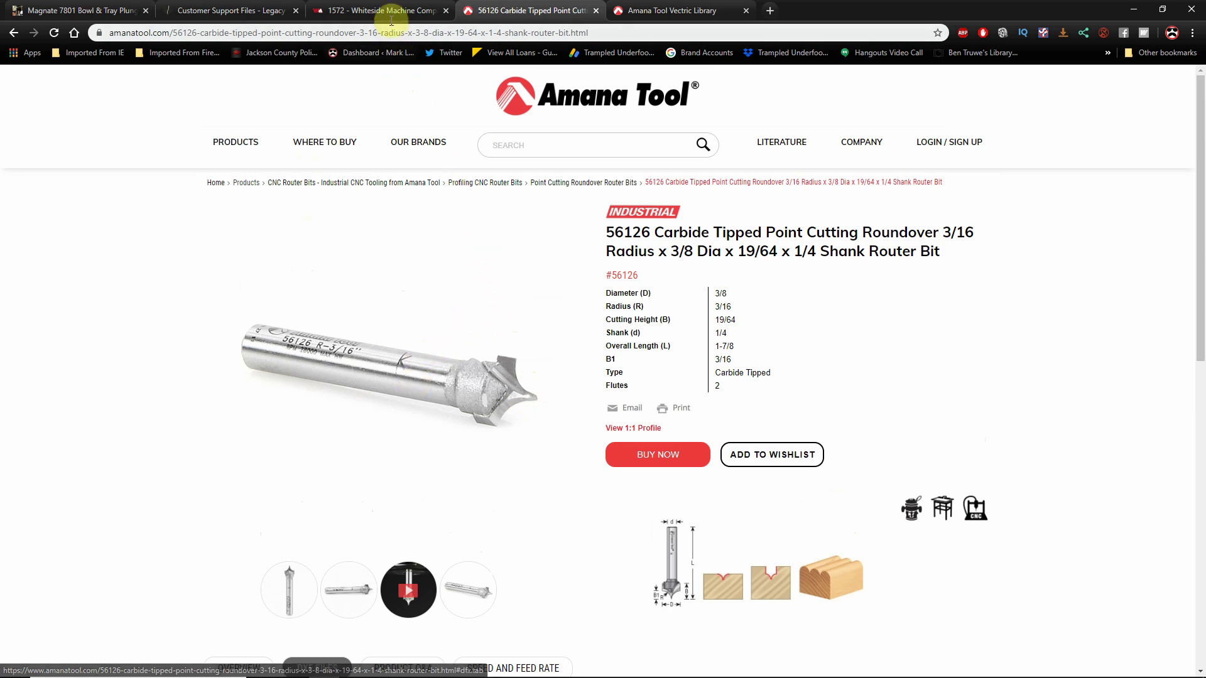
# Switch to the Whiteside 1572 bit page listing 1/4" shank and 1/4" radius
pyautogui.click(383, 12)
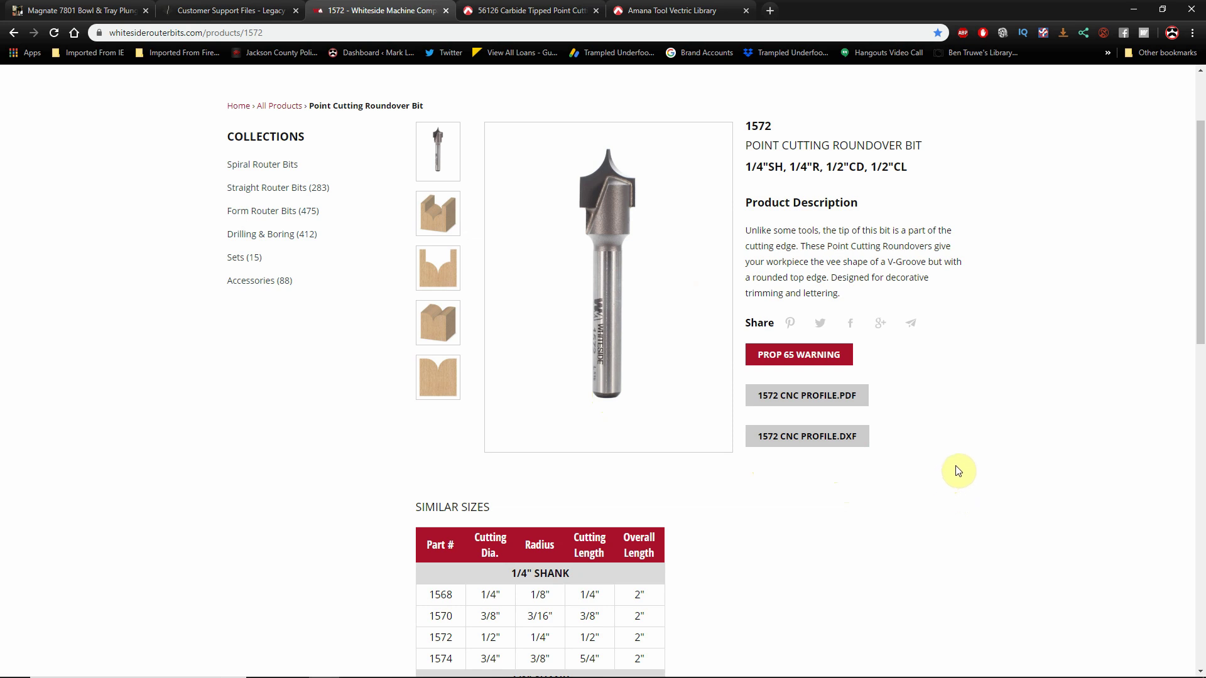
# Switch to the Magnate 7801 bit page and review its 1/4" radius and 3/4" cutting diameter
pyautogui.click(98, 9)
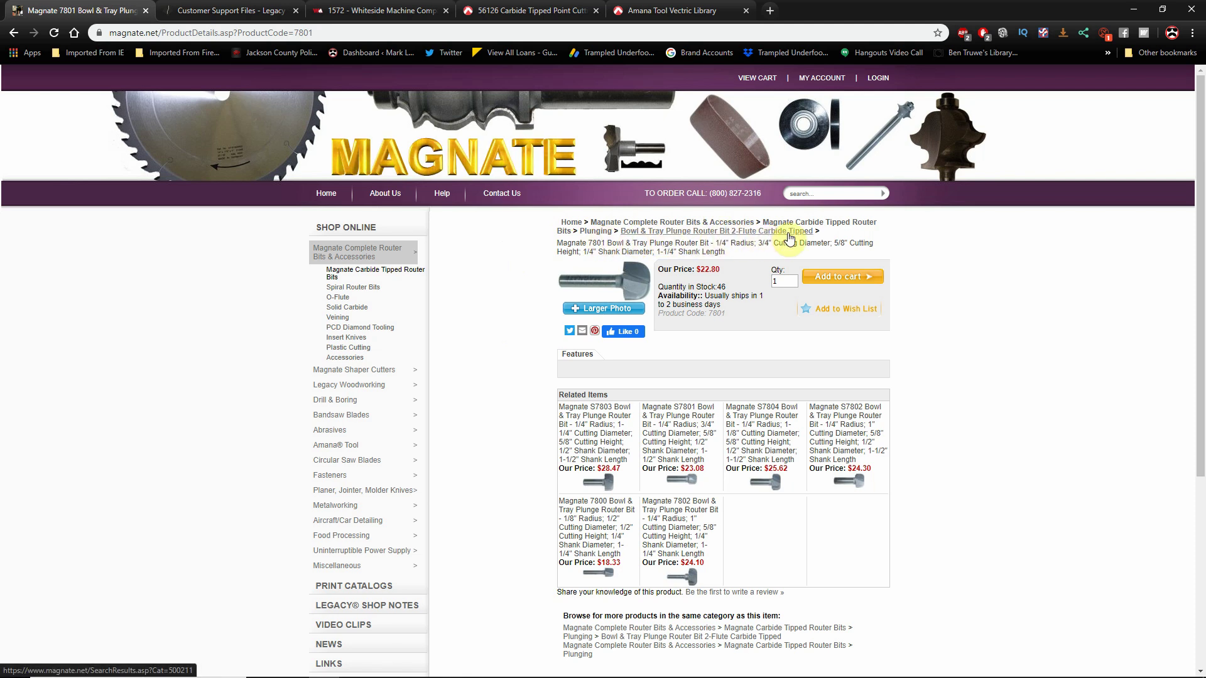
pyautogui.moveTo(641, 273)
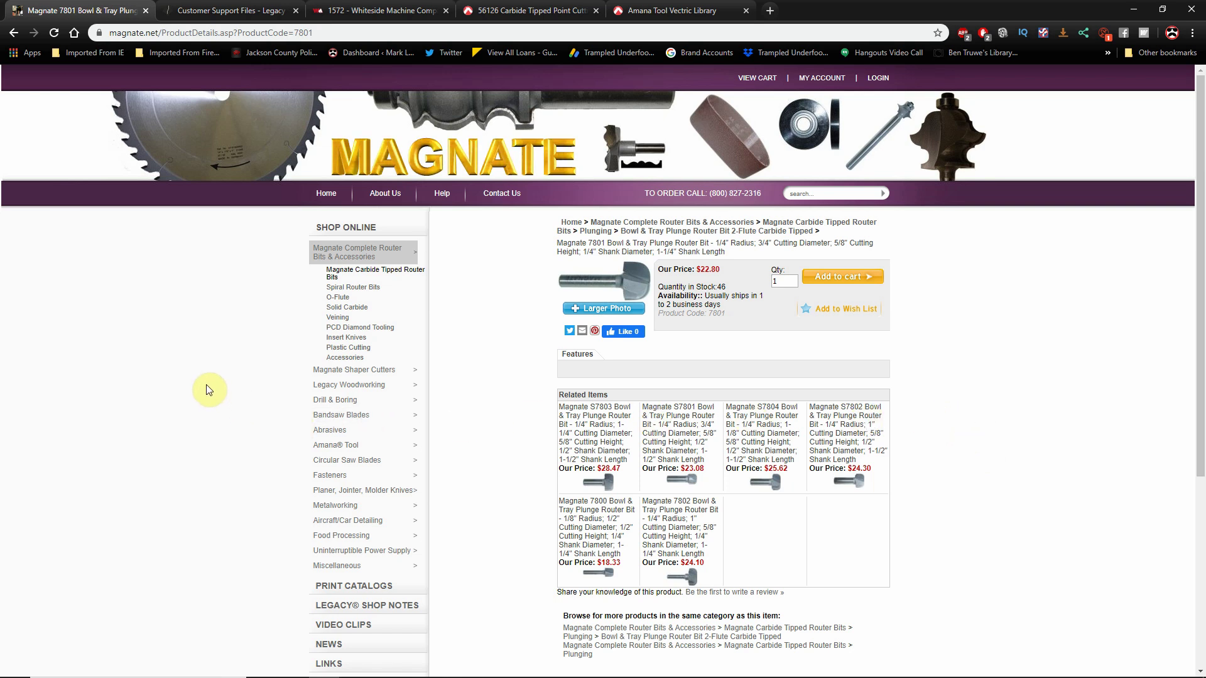
# Go to Legacy's Customer Support Files page and find the 2019 Router Bit Profiles.DXF download
pyautogui.click(238, 13)
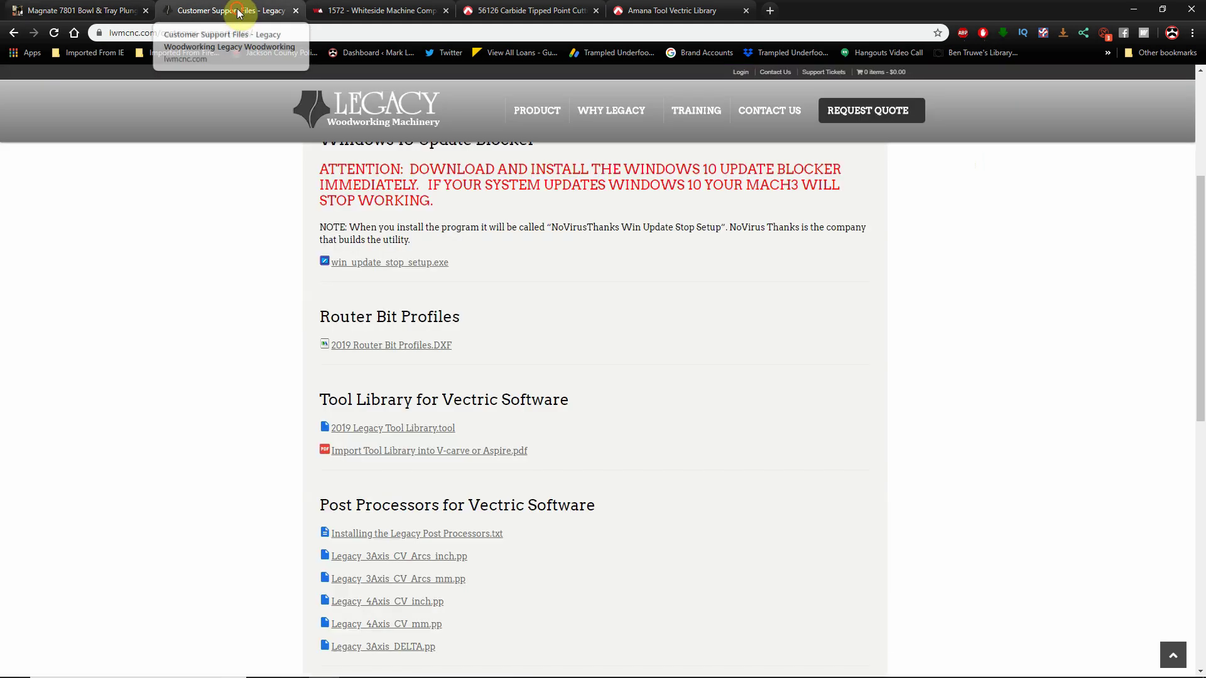
pyautogui.scroll(4, 215, 390)
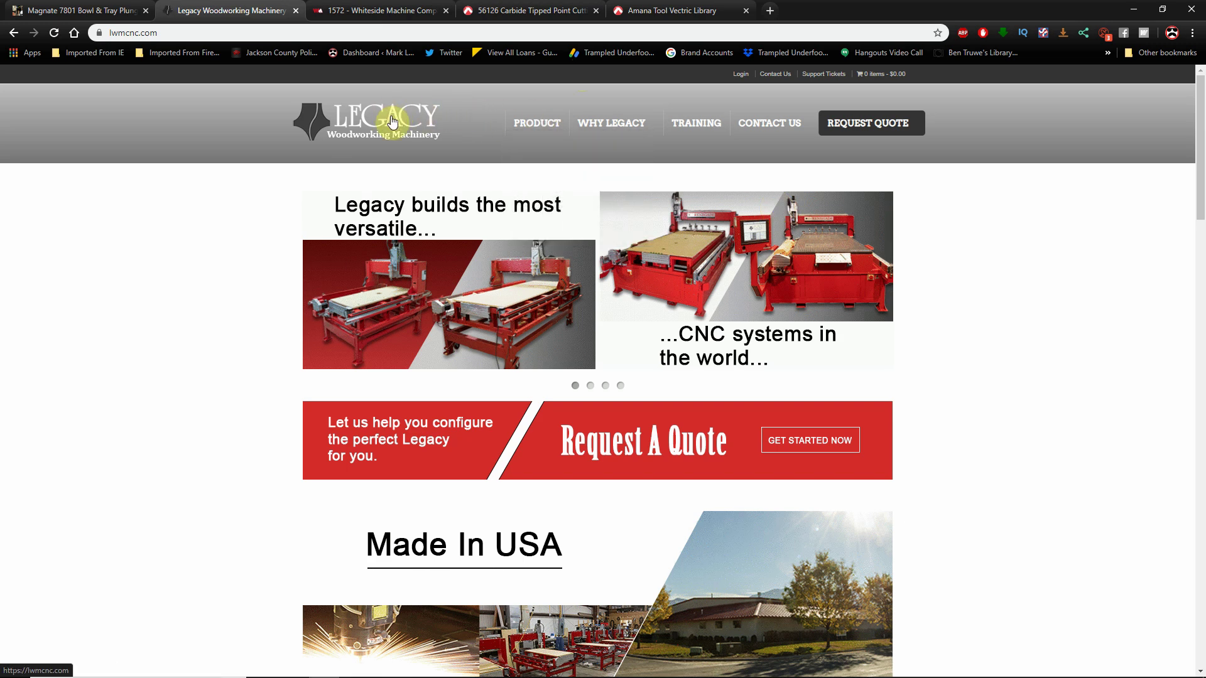
pyautogui.moveTo(691, 130)
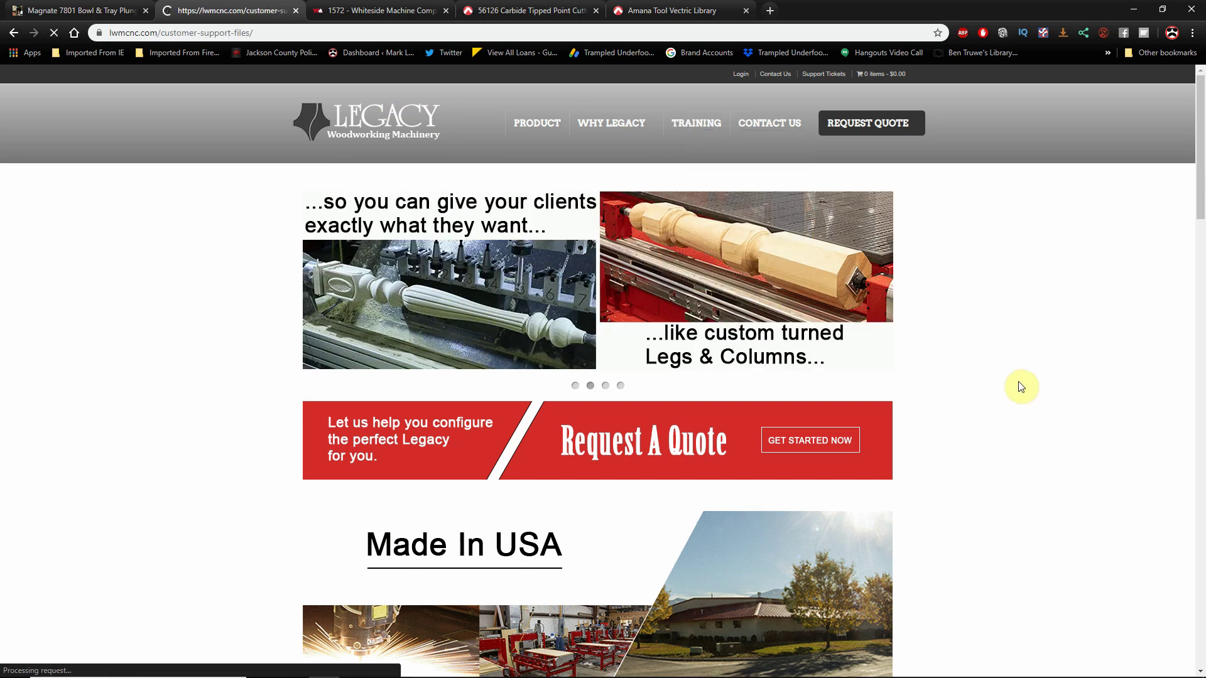
pyautogui.scroll(-1, 918, 274)
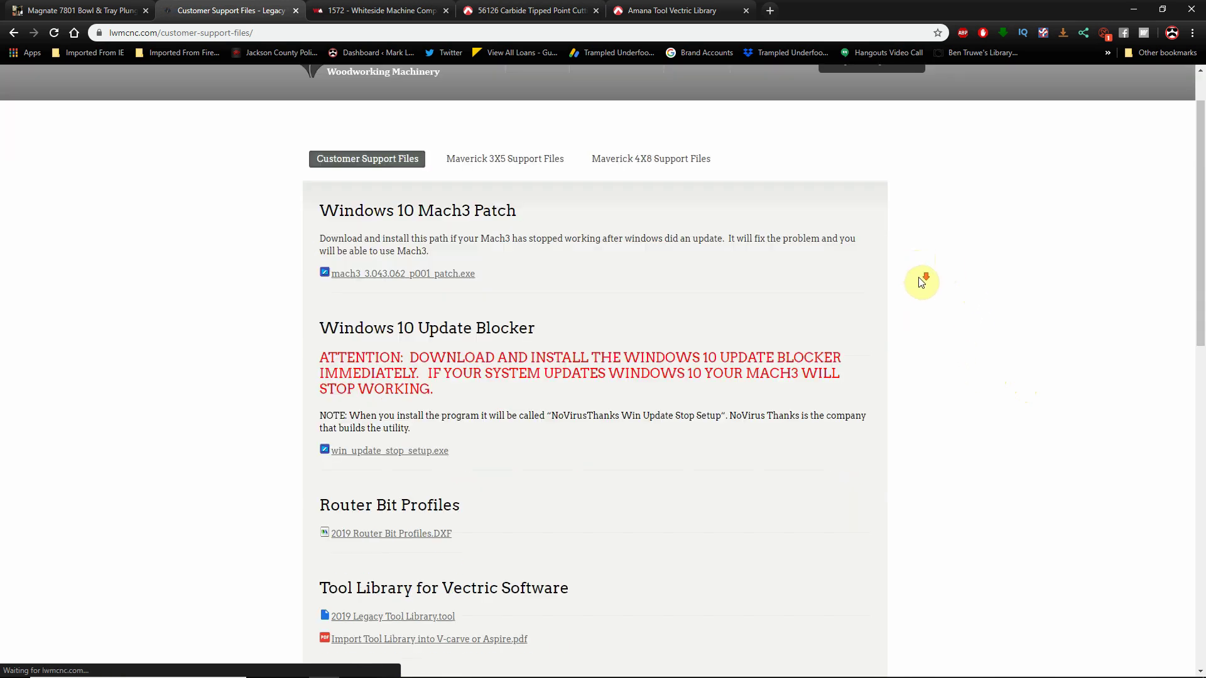
pyautogui.scroll(-2, 910, 343)
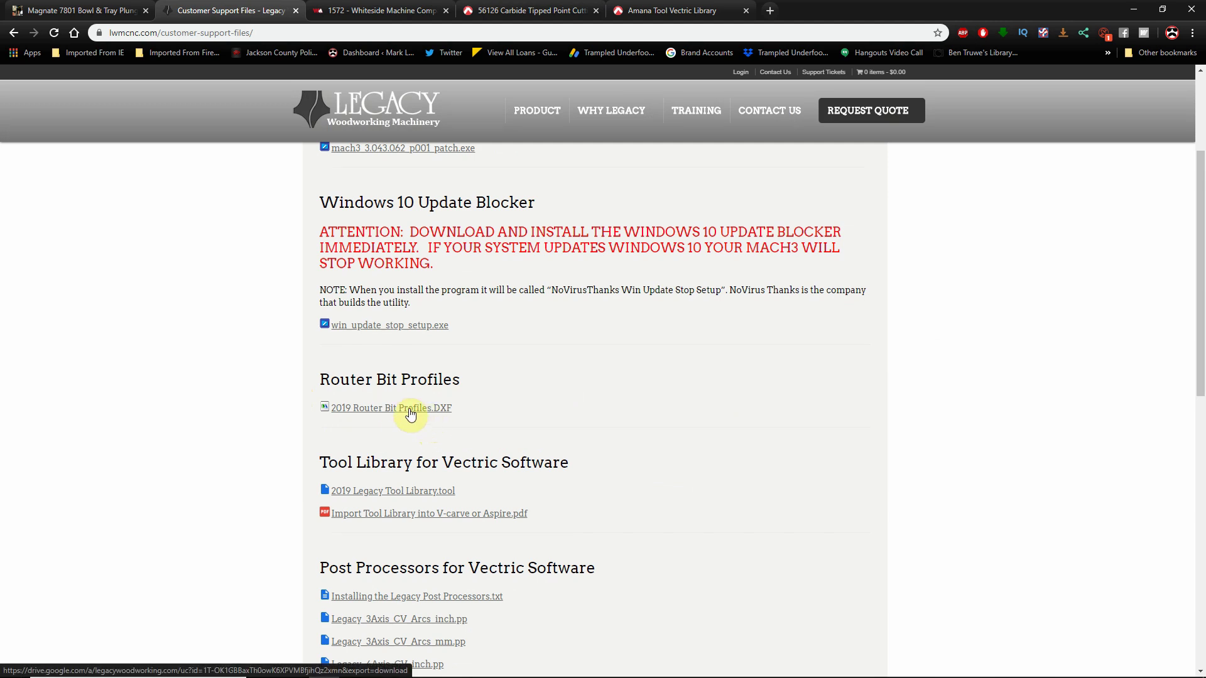
pyautogui.scroll(1, 771, 439)
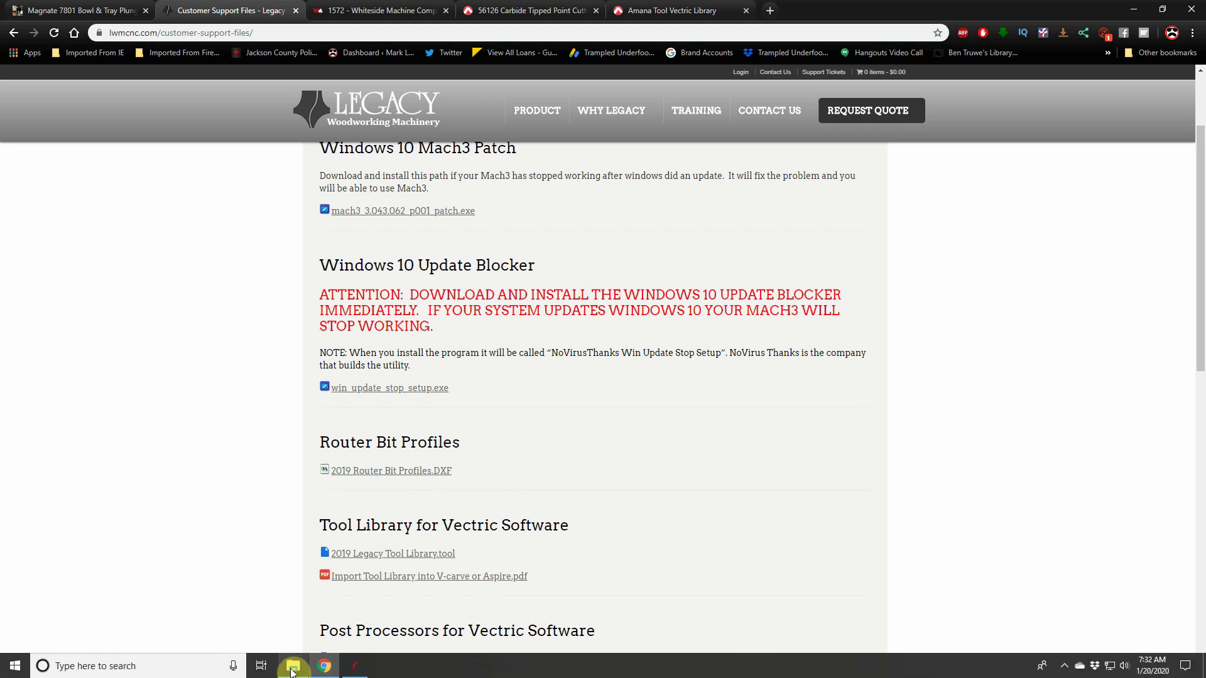
# Open 2019 Router Bit Profiles.DXF from the 37 - Add Forming Tool folder in DraftSight
pyautogui.click(294, 667)
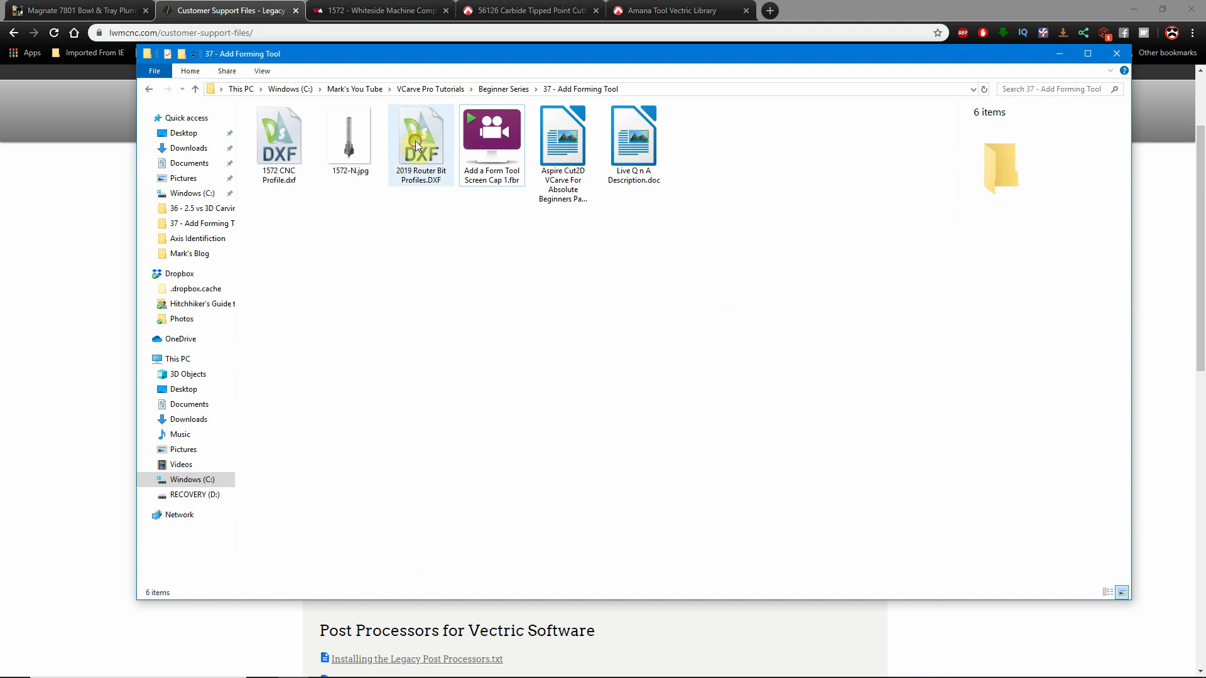
pyautogui.click(416, 146)
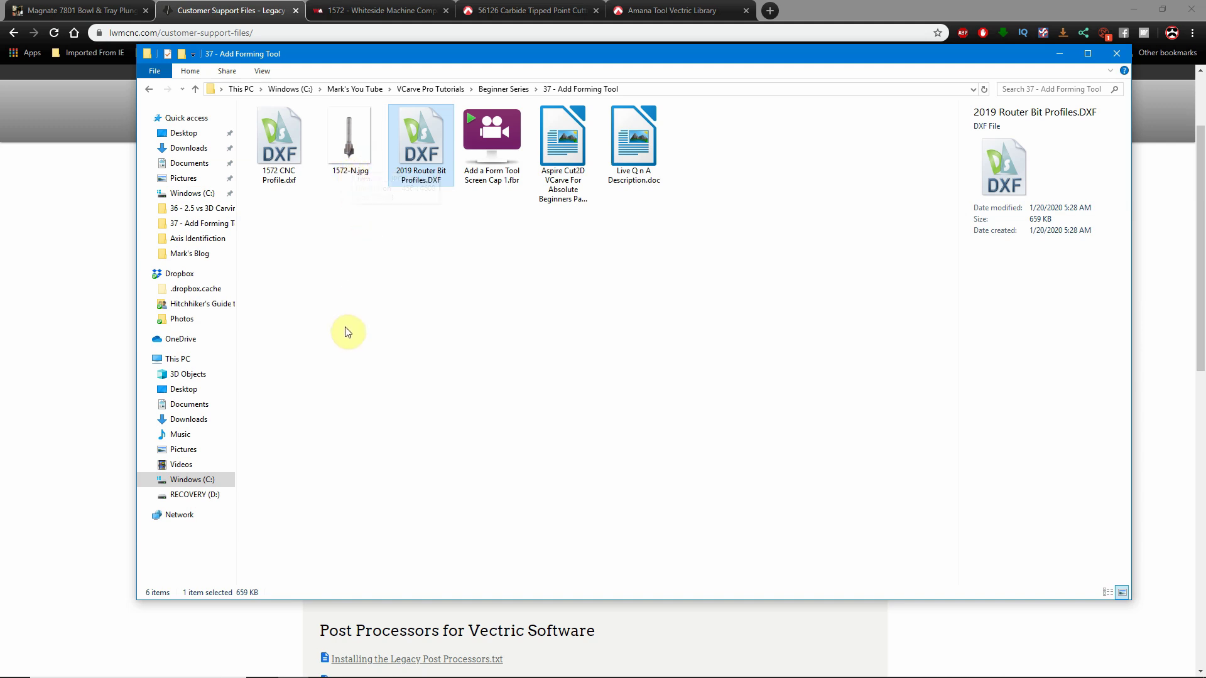
pyautogui.doubleClick(427, 136)
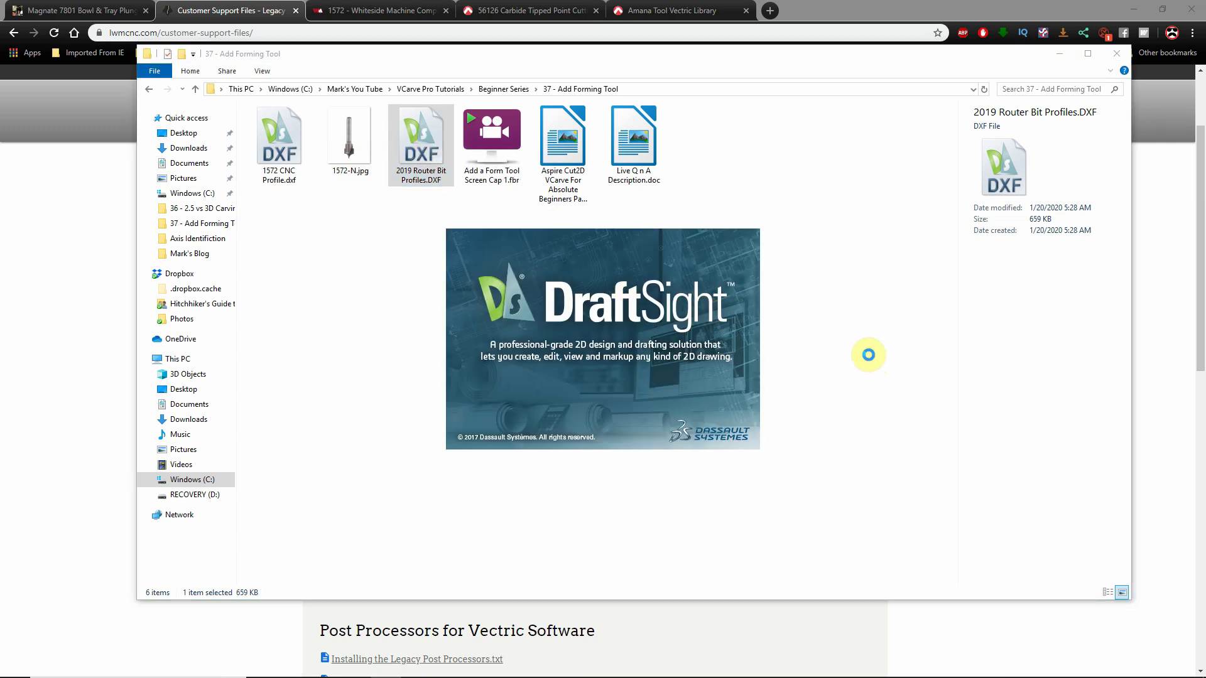
# Zoom around the router bit profiles drawing in DraftSight, then close the program
pyautogui.scroll(-5, 782, 402)
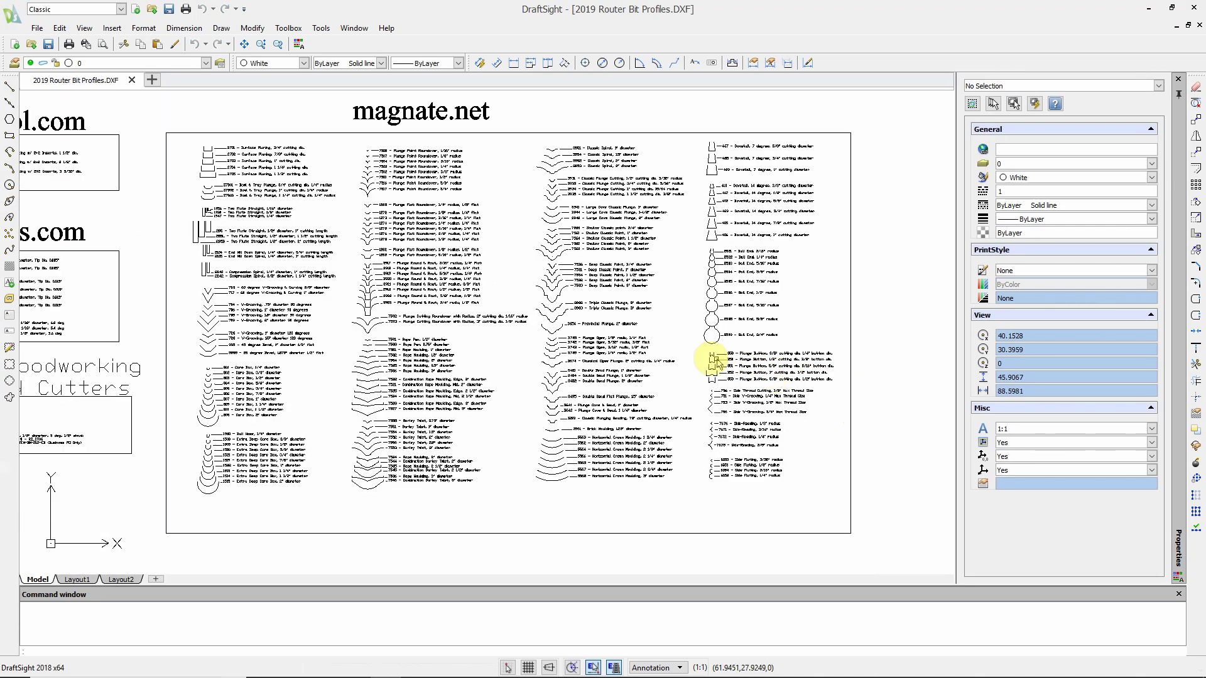
pyautogui.scroll(-1, 761, 364)
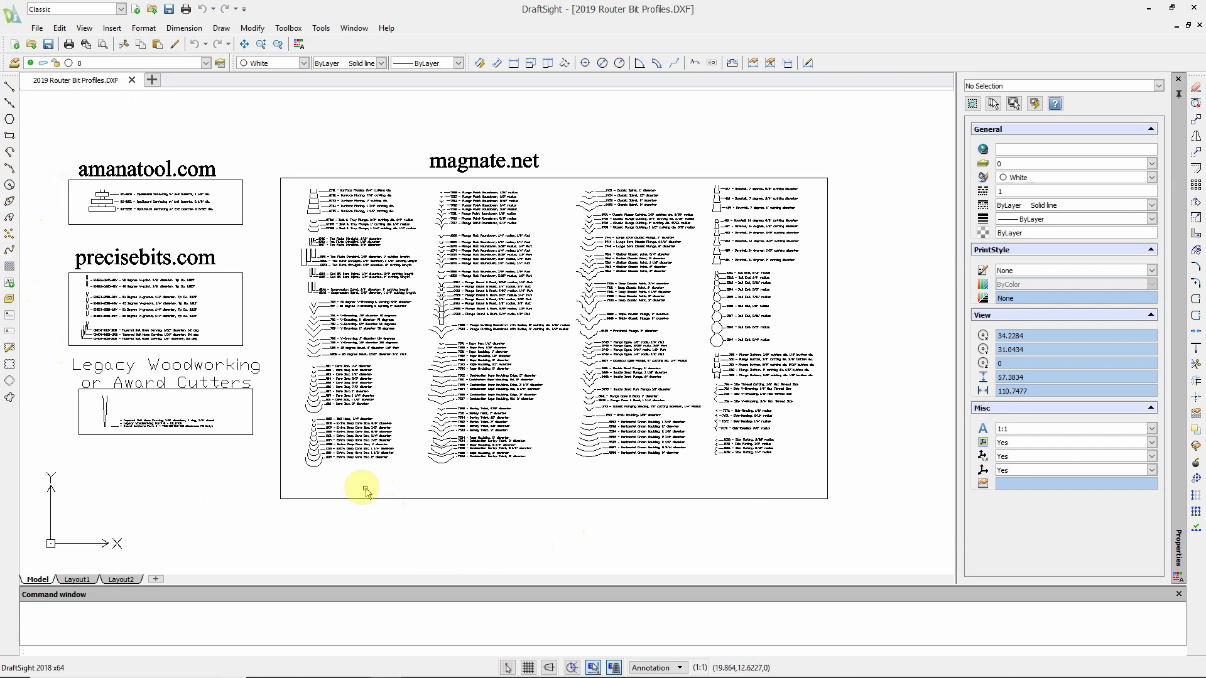
pyautogui.scroll(3, 343, 193)
pyautogui.scroll(2, 358, 336)
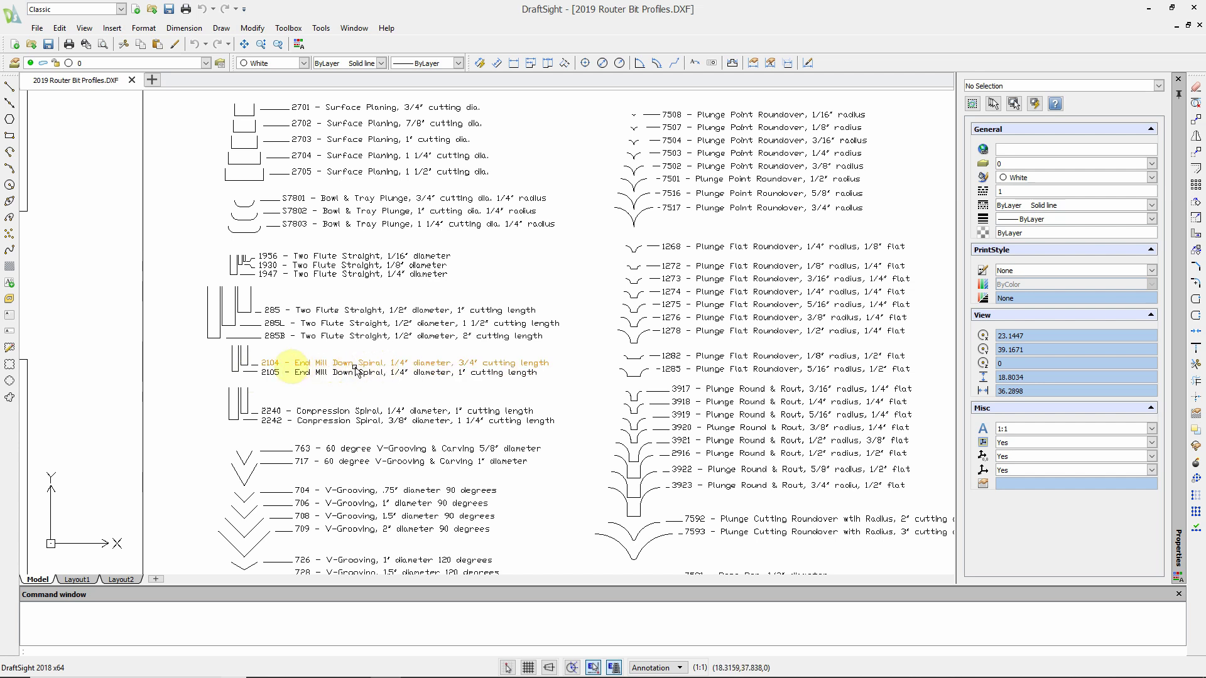
pyautogui.scroll(-2, 303, 359)
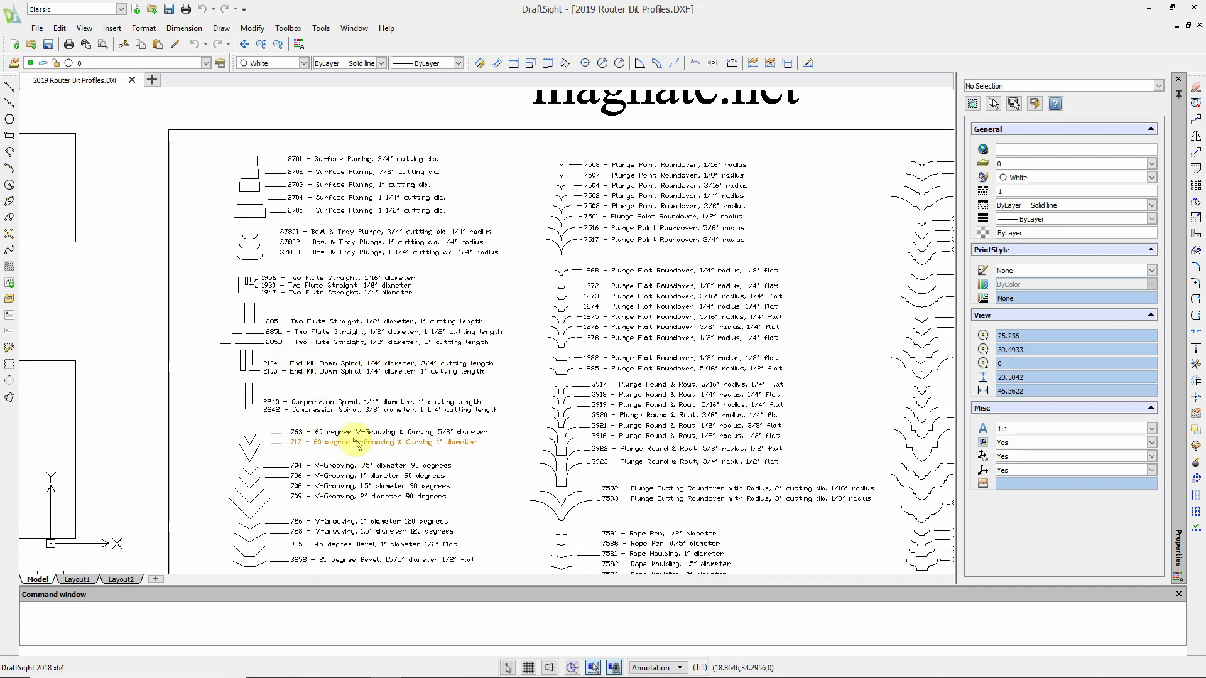
pyautogui.scroll(-1, 361, 437)
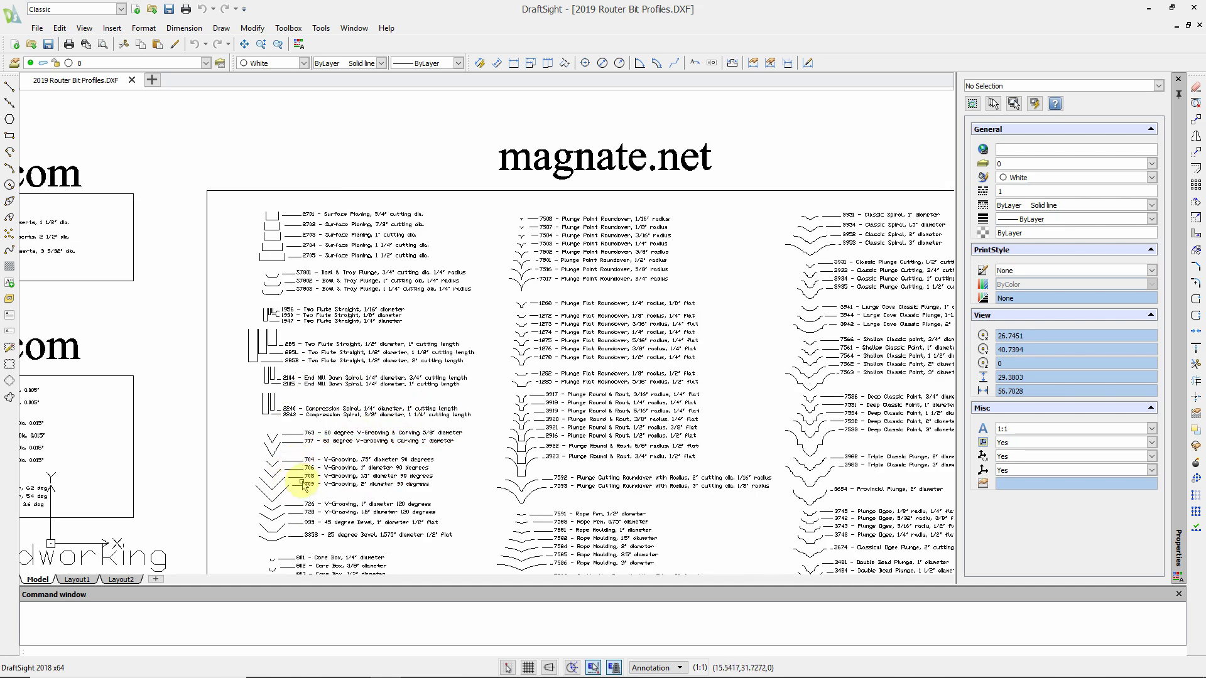
pyautogui.scroll(-2, 344, 471)
pyautogui.scroll(-2, 429, 464)
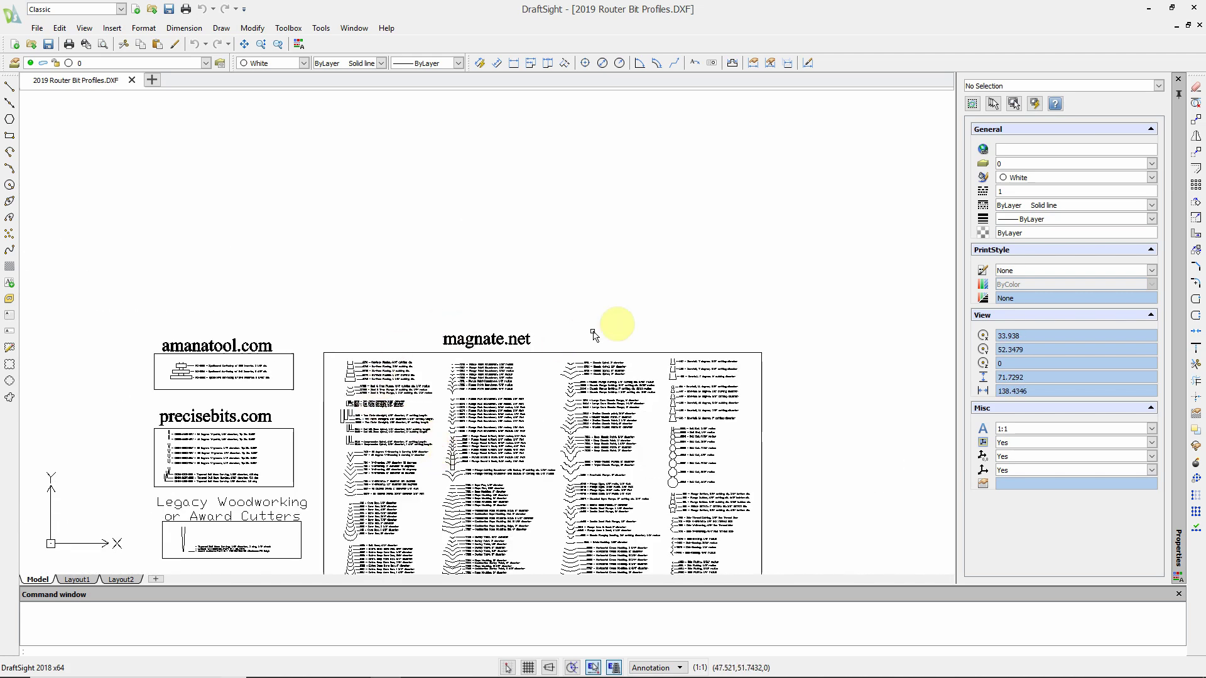
pyautogui.scroll(-1, 620, 323)
pyautogui.scroll(6, 269, 565)
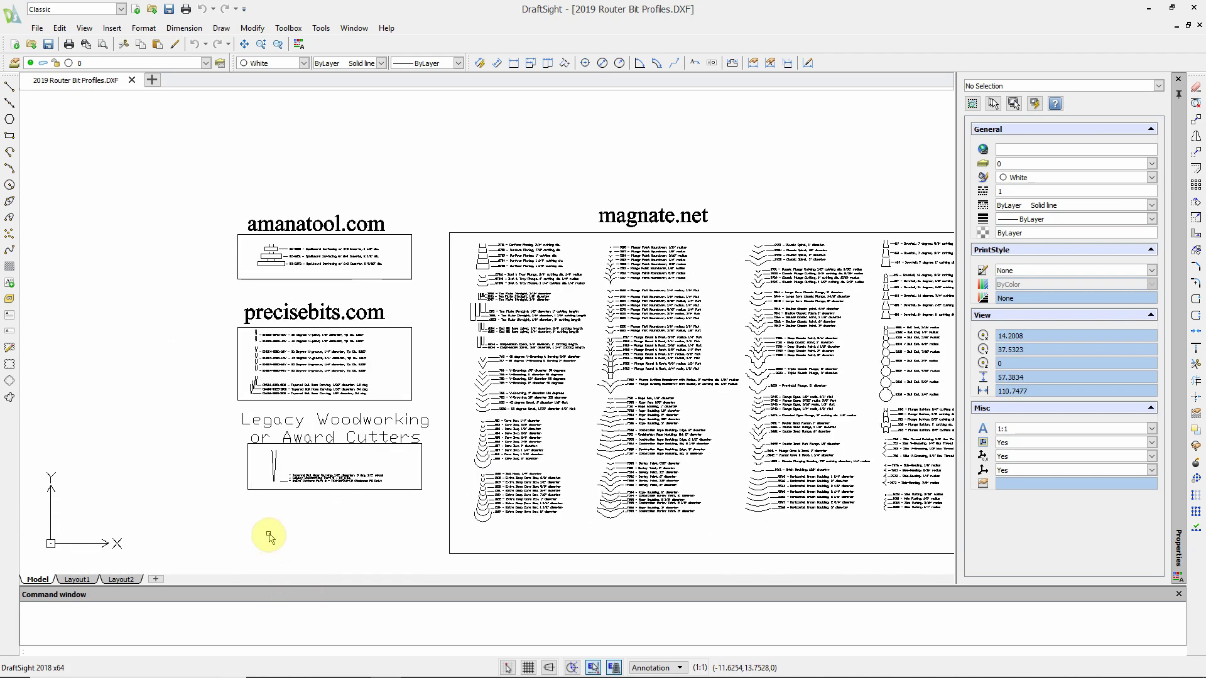
pyautogui.scroll(-3, 297, 471)
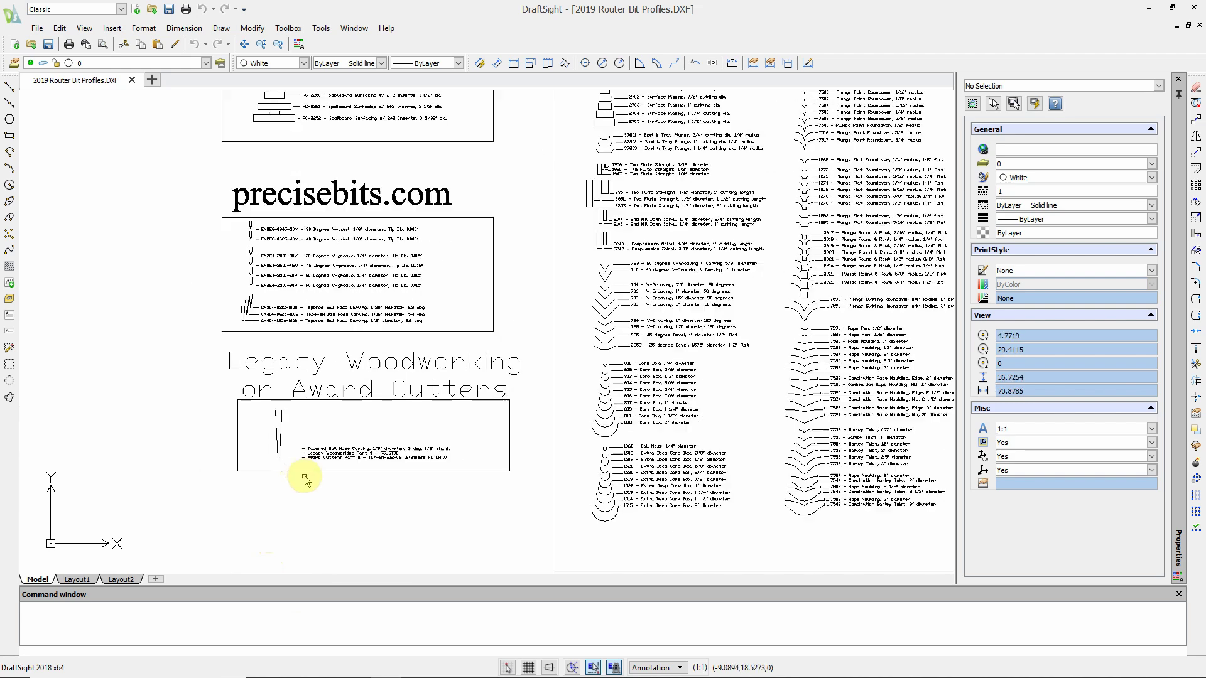
pyautogui.scroll(2, 269, 242)
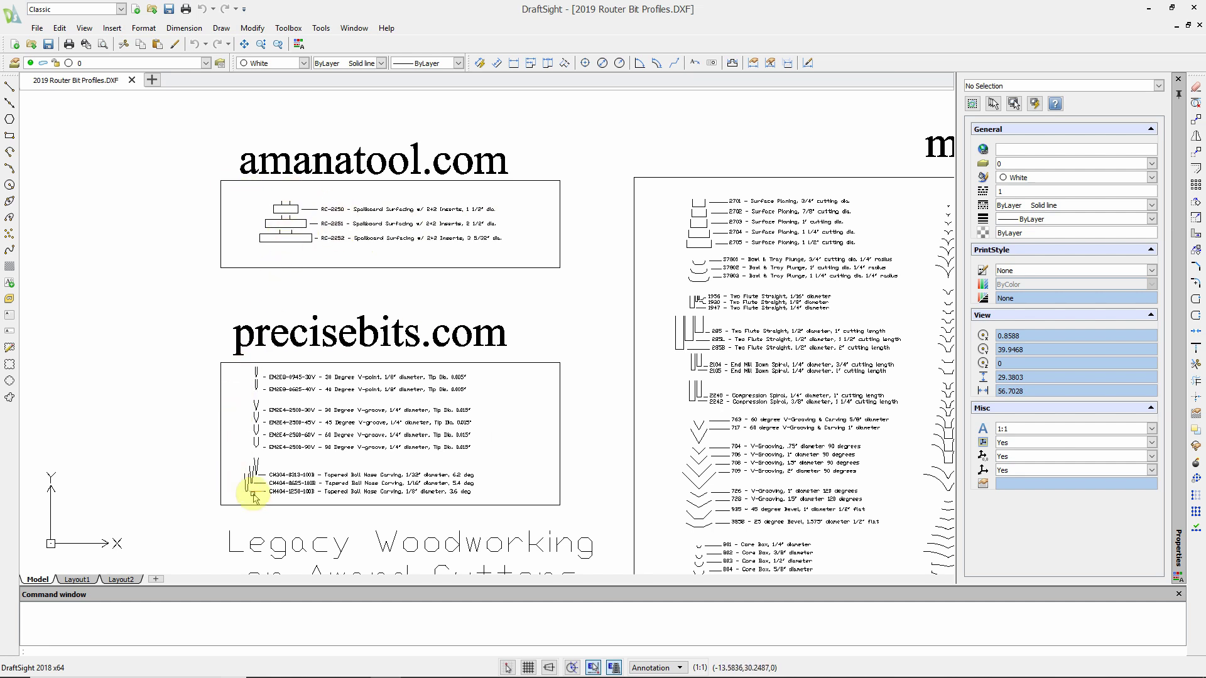
pyautogui.scroll(-5, 318, 468)
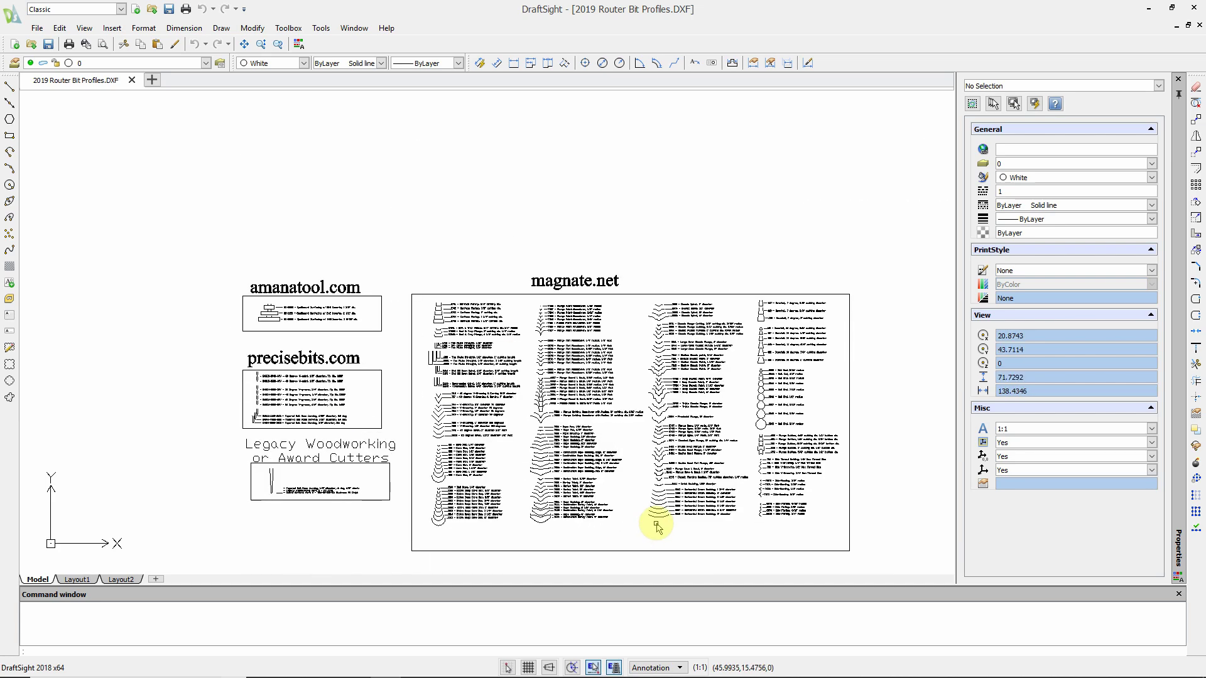
pyautogui.scroll(3, 654, 519)
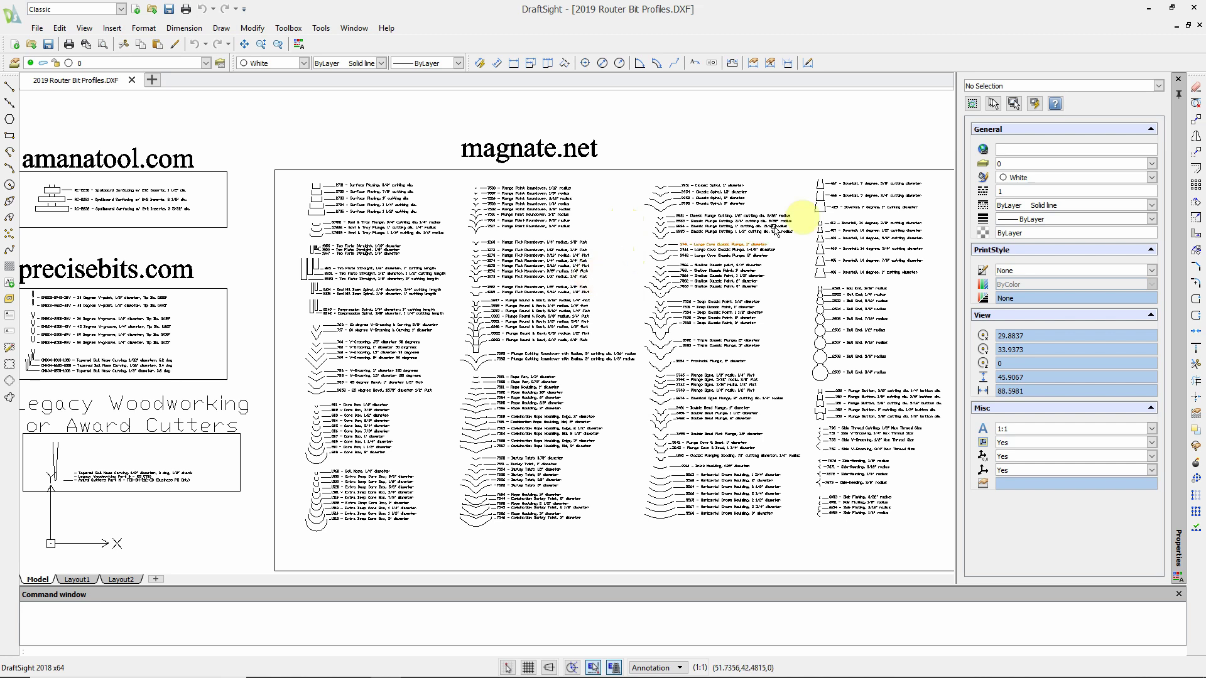
pyautogui.click(1193, 12)
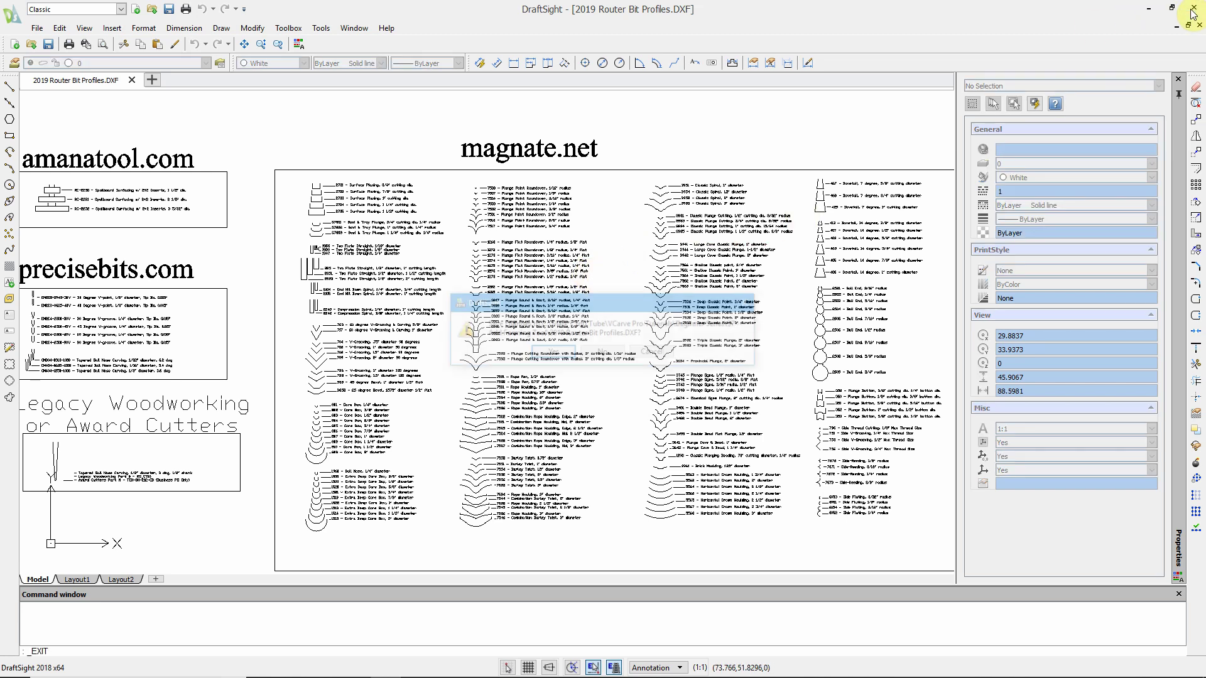
# Exit DraftSight without saving and bring the empty 24 × 11 inch Aspire job forward
pyautogui.click(604, 354)
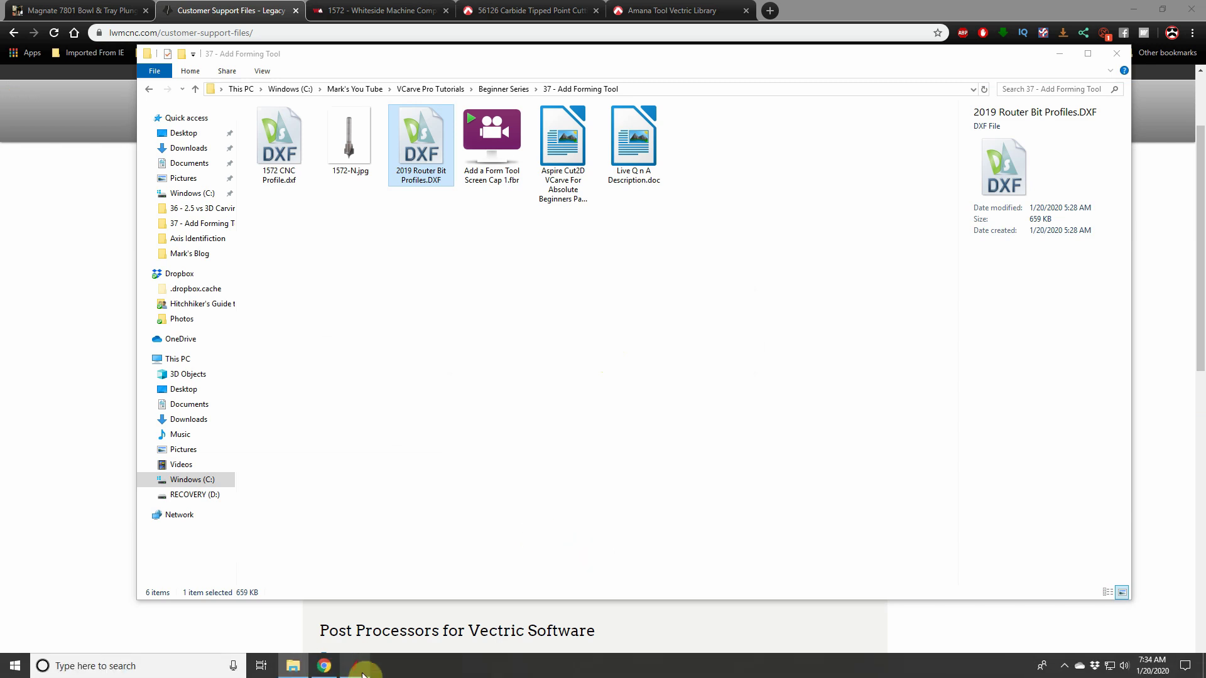
pyautogui.click(358, 667)
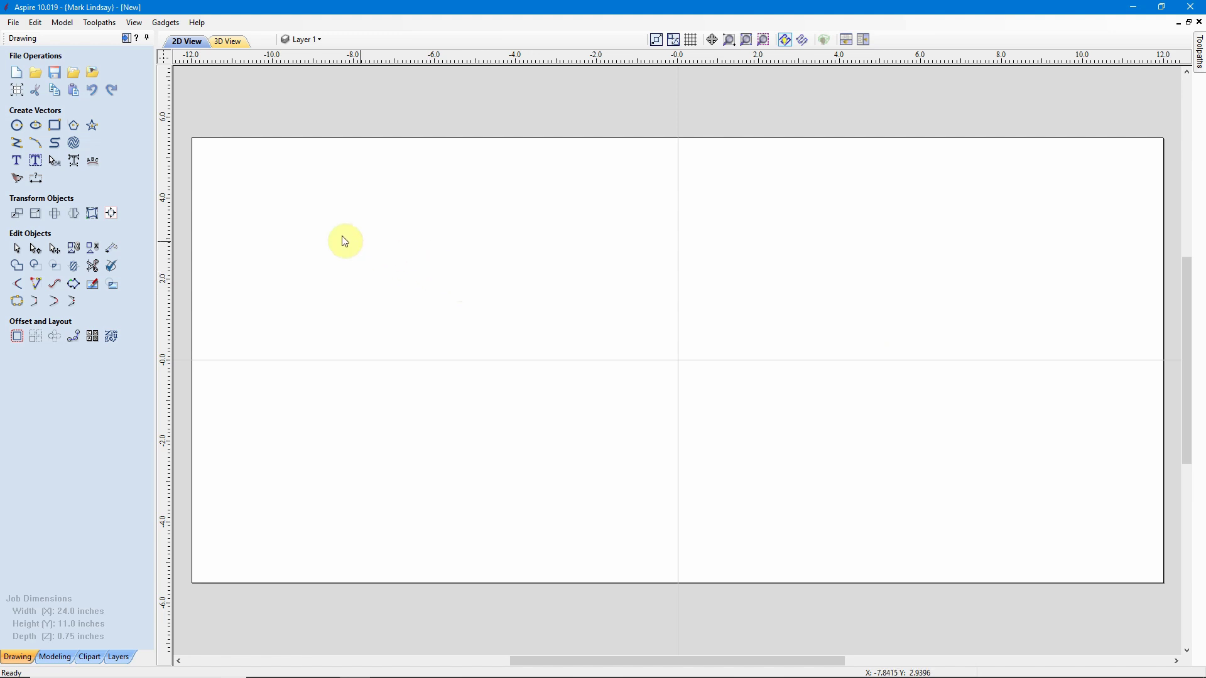
# Import the vectors from 1572 CNC Profile.dxf into the job
pyautogui.click(14, 26)
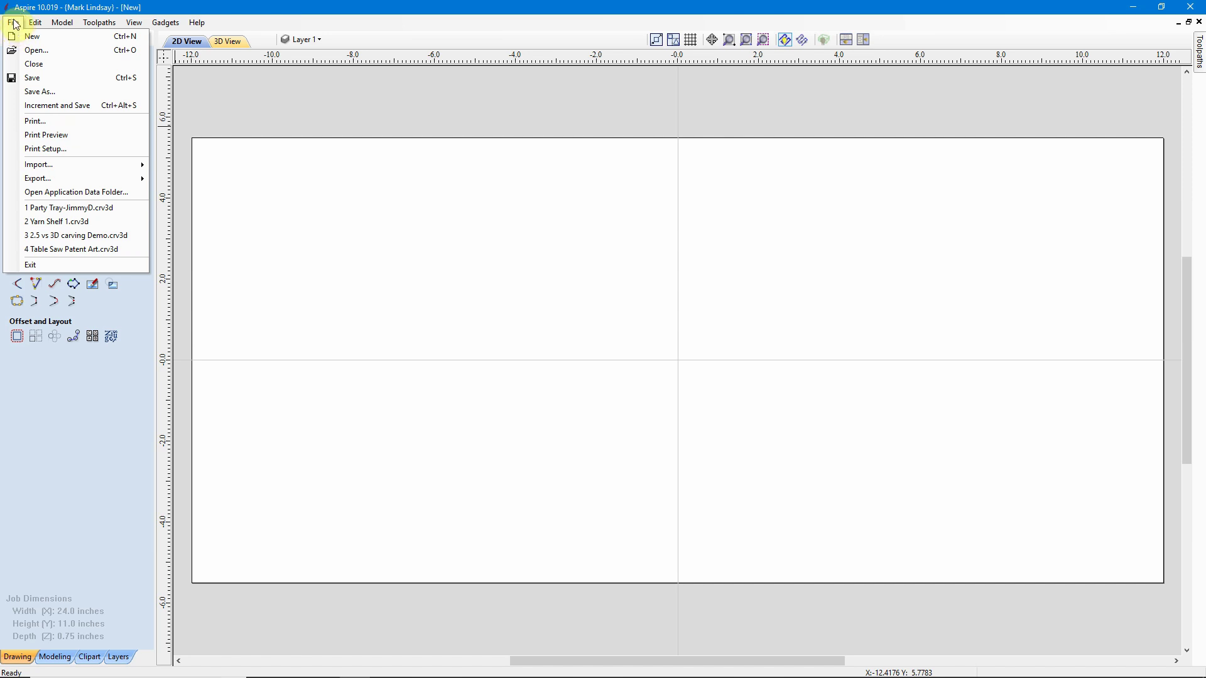
pyautogui.moveTo(55, 164)
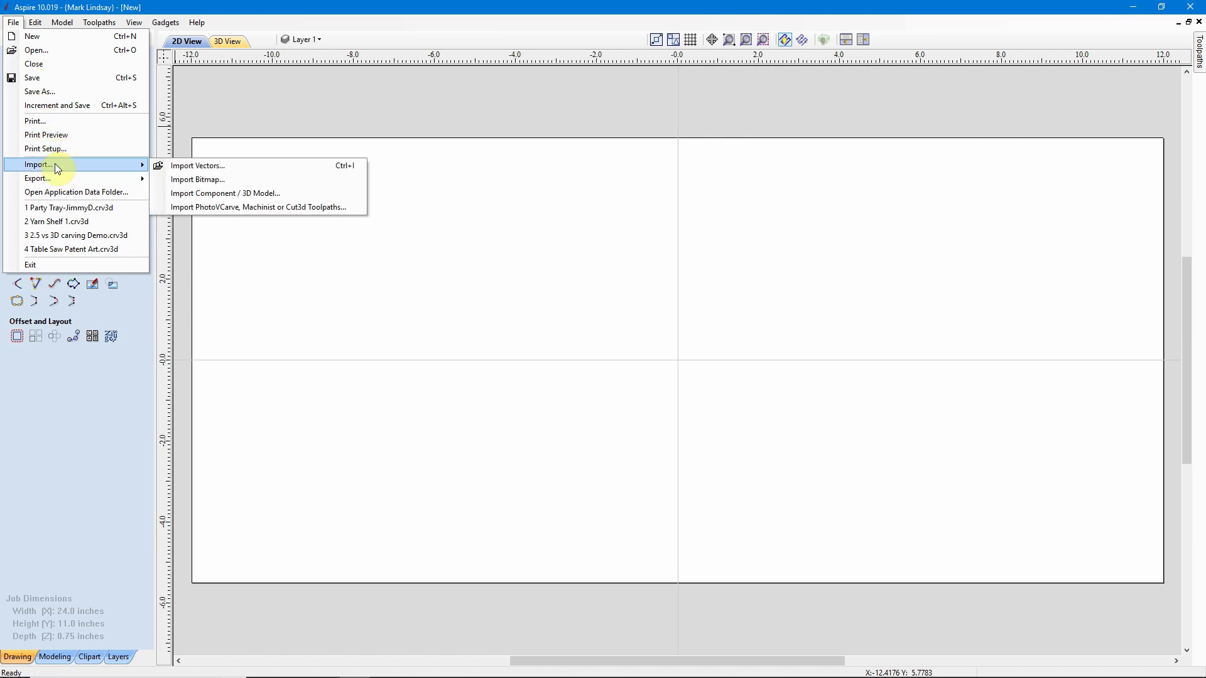
pyautogui.click(224, 167)
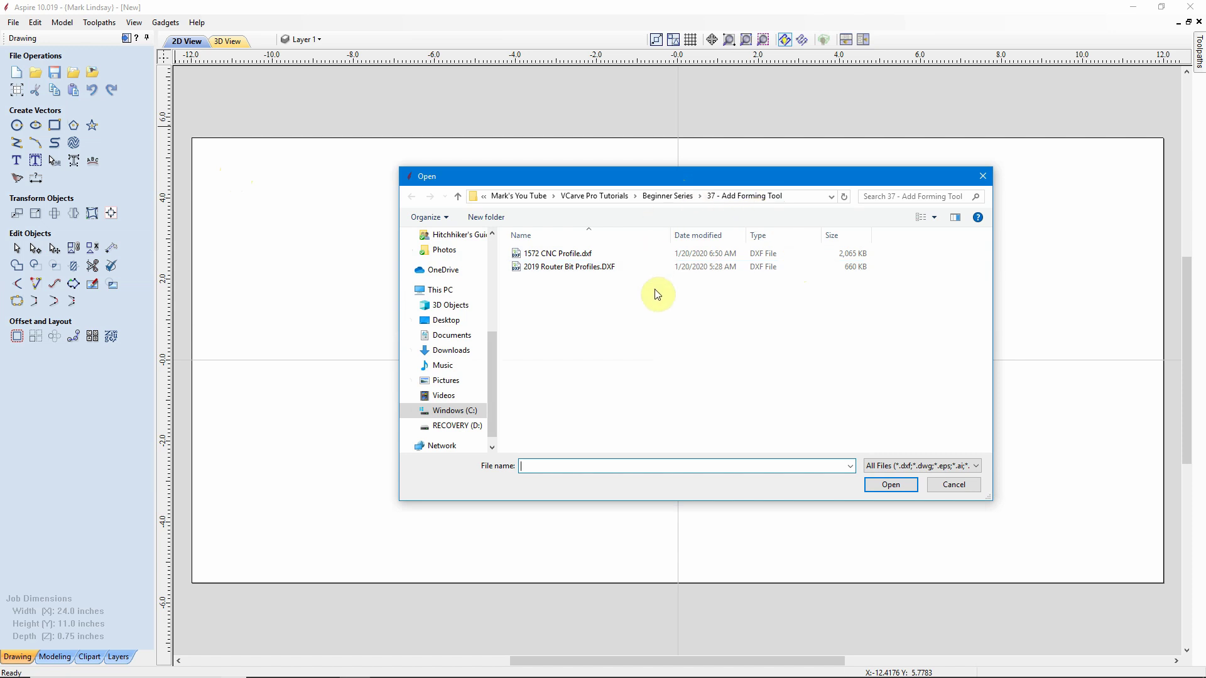
pyautogui.click(555, 255)
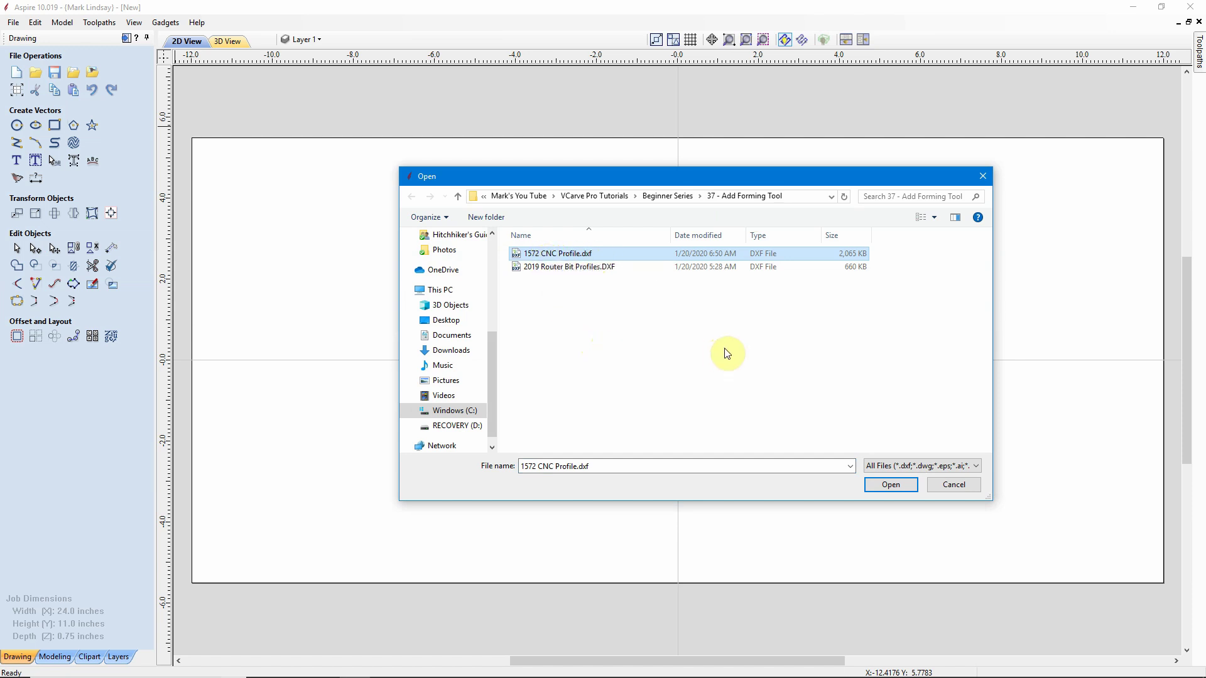
pyautogui.click(894, 488)
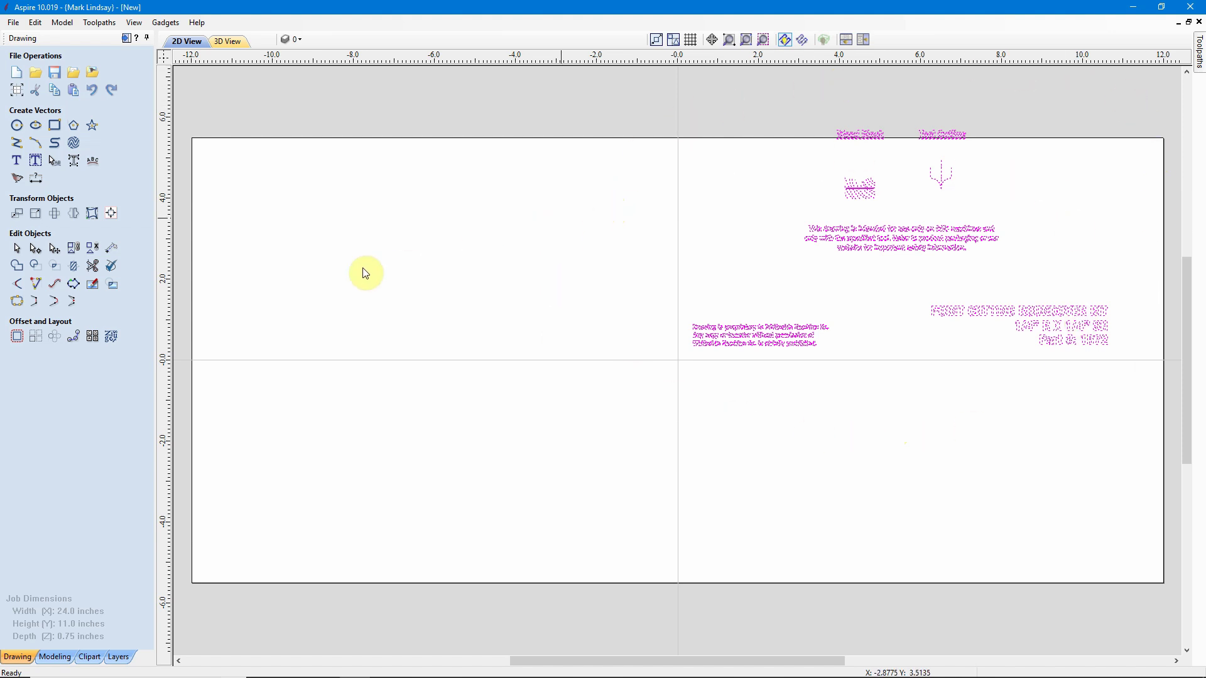
# Align the imported drawing to the centre of the material
pyautogui.click(114, 216)
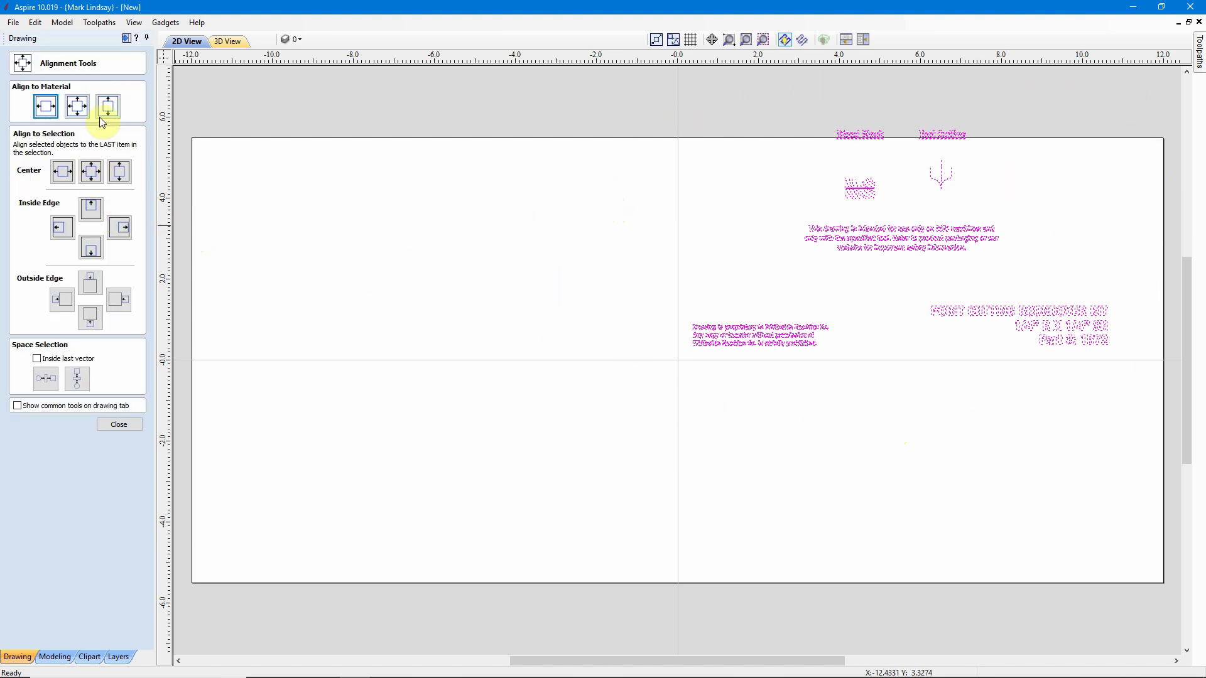
pyautogui.click(82, 109)
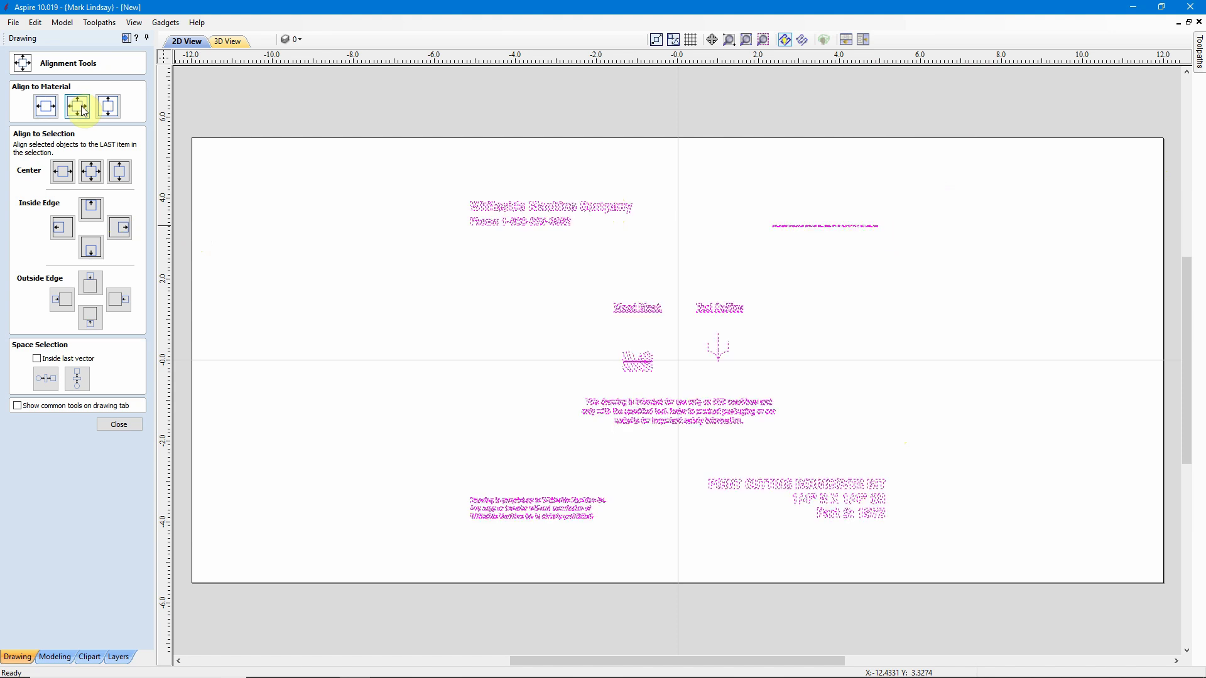
pyautogui.click(120, 425)
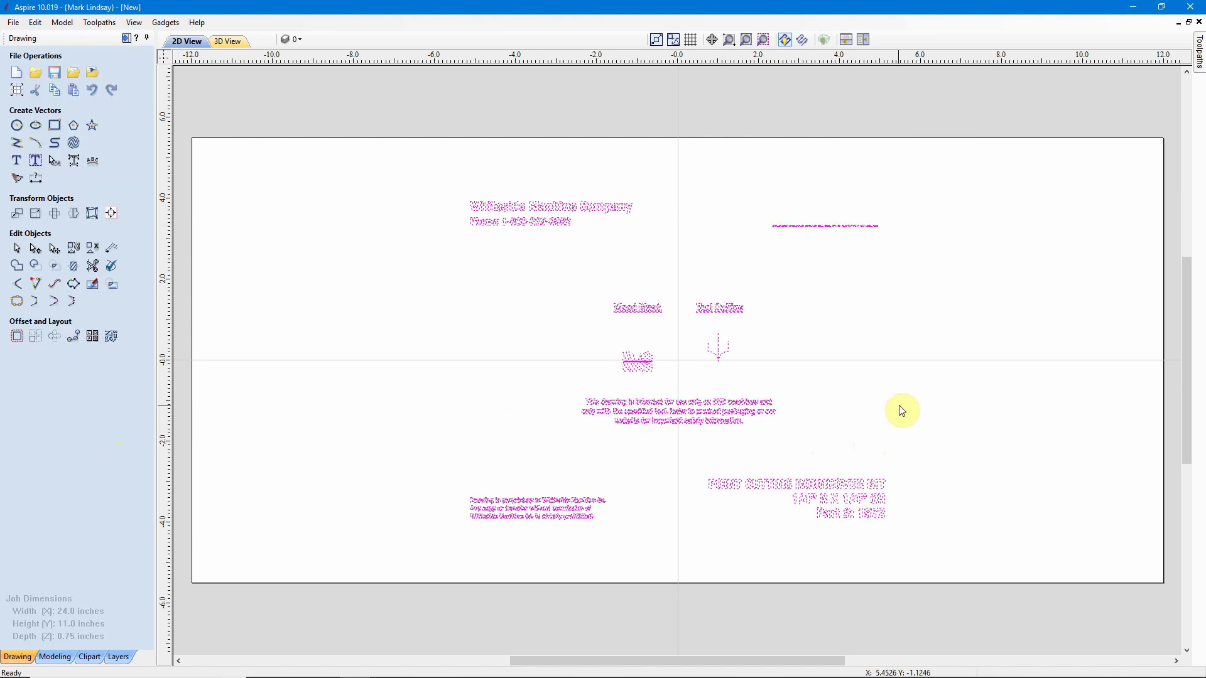
# Deselect the drawing, zoom onto the 1572 Tool Outline and select each half of the profile
pyautogui.click(913, 397)
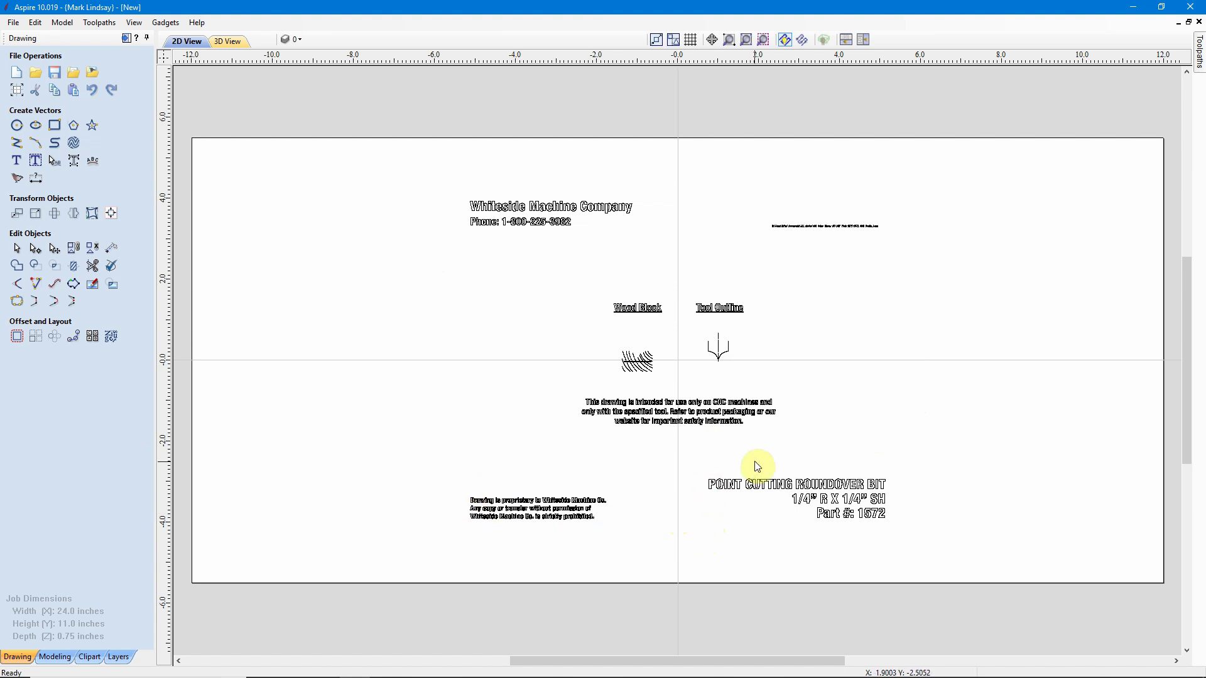
pyautogui.scroll(4, 745, 380)
pyautogui.scroll(4, 725, 359)
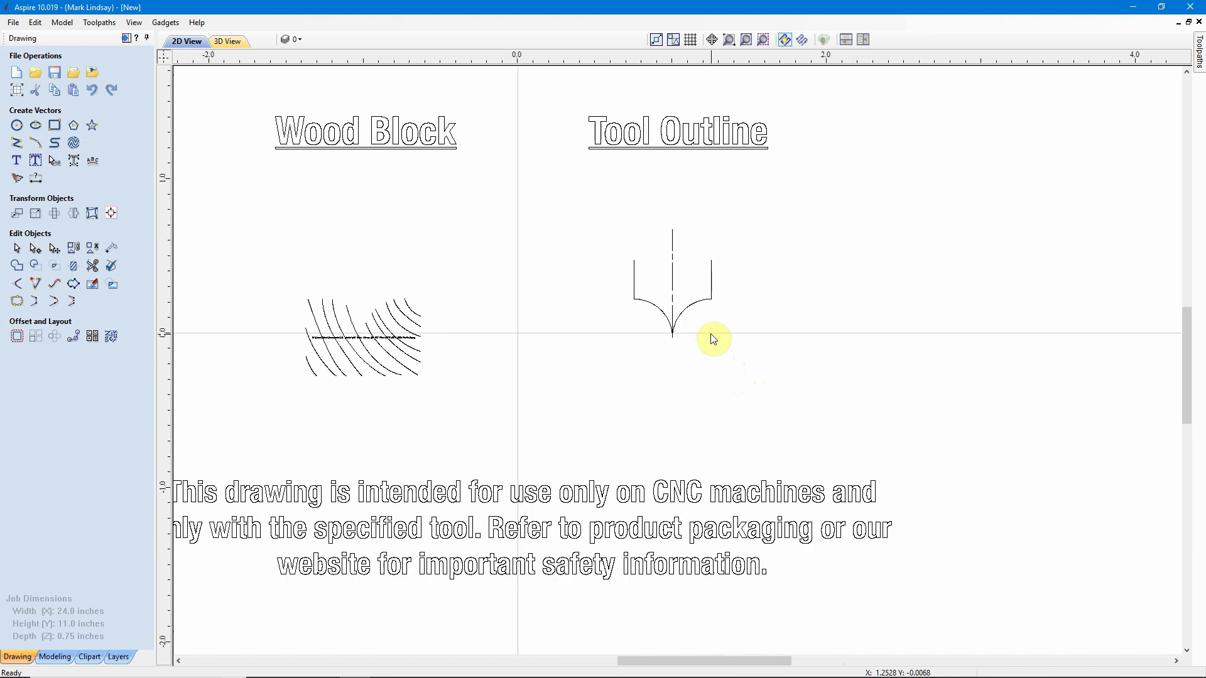
pyautogui.scroll(-8, 707, 325)
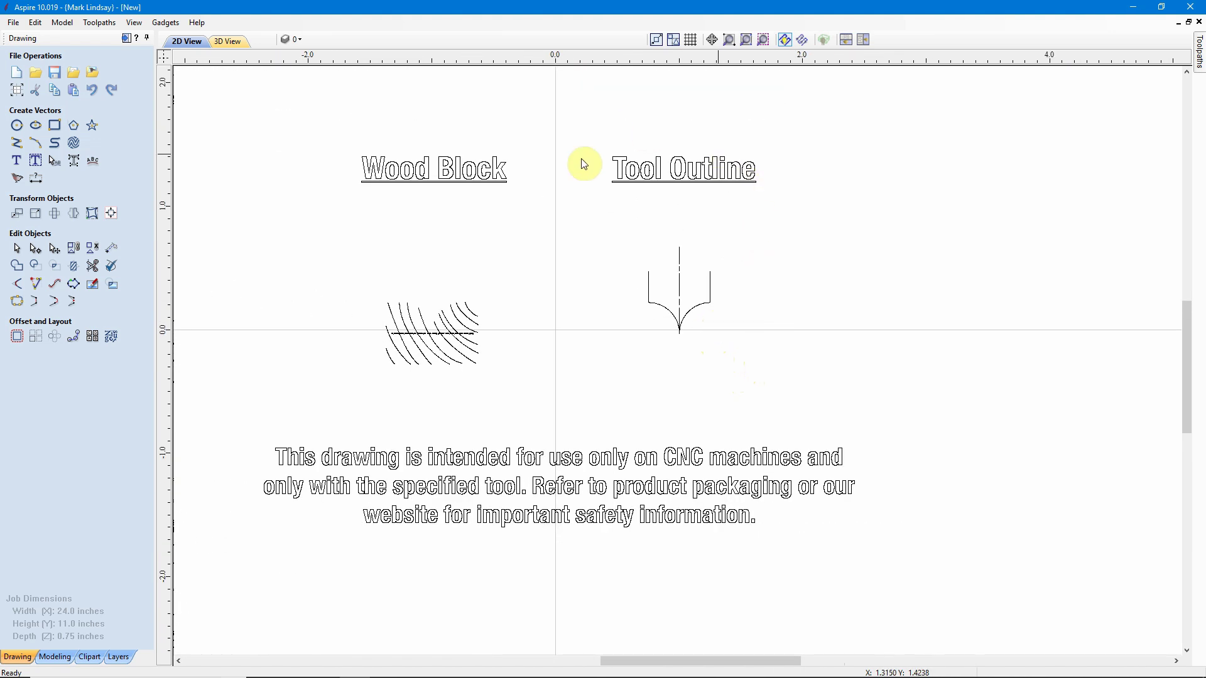
pyautogui.scroll(7, 692, 347)
pyautogui.scroll(2, 705, 317)
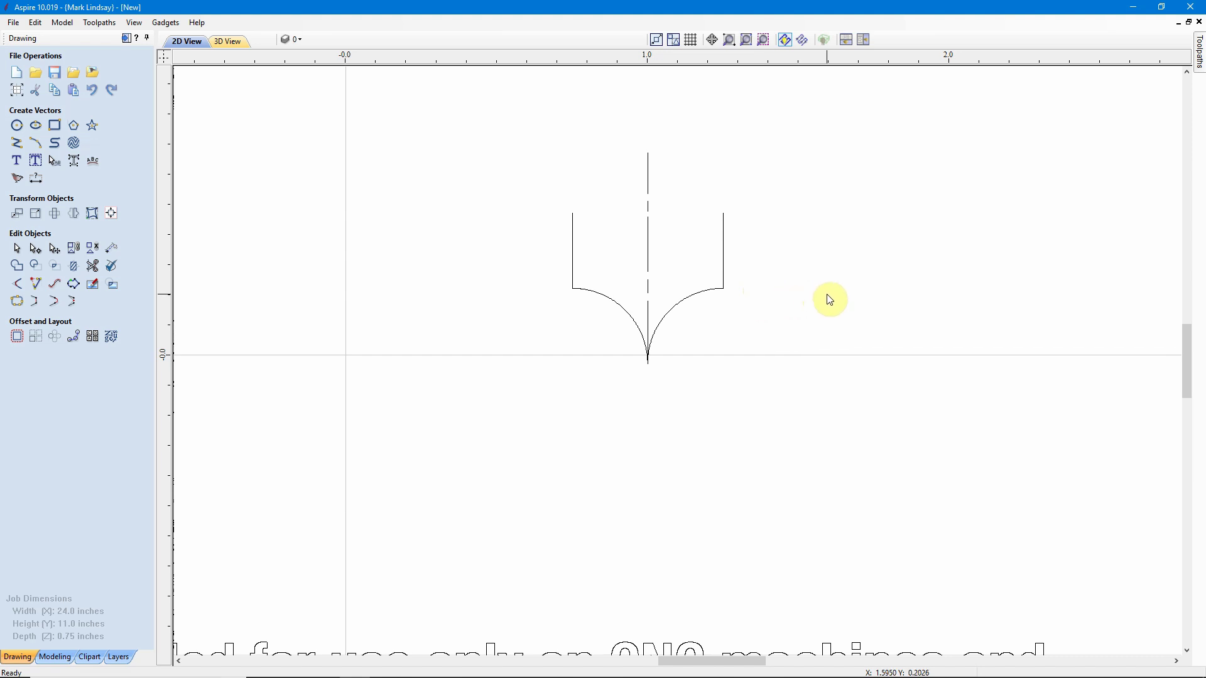
pyautogui.scroll(-5, 829, 294)
pyautogui.scroll(3, 875, 288)
pyautogui.click(665, 280)
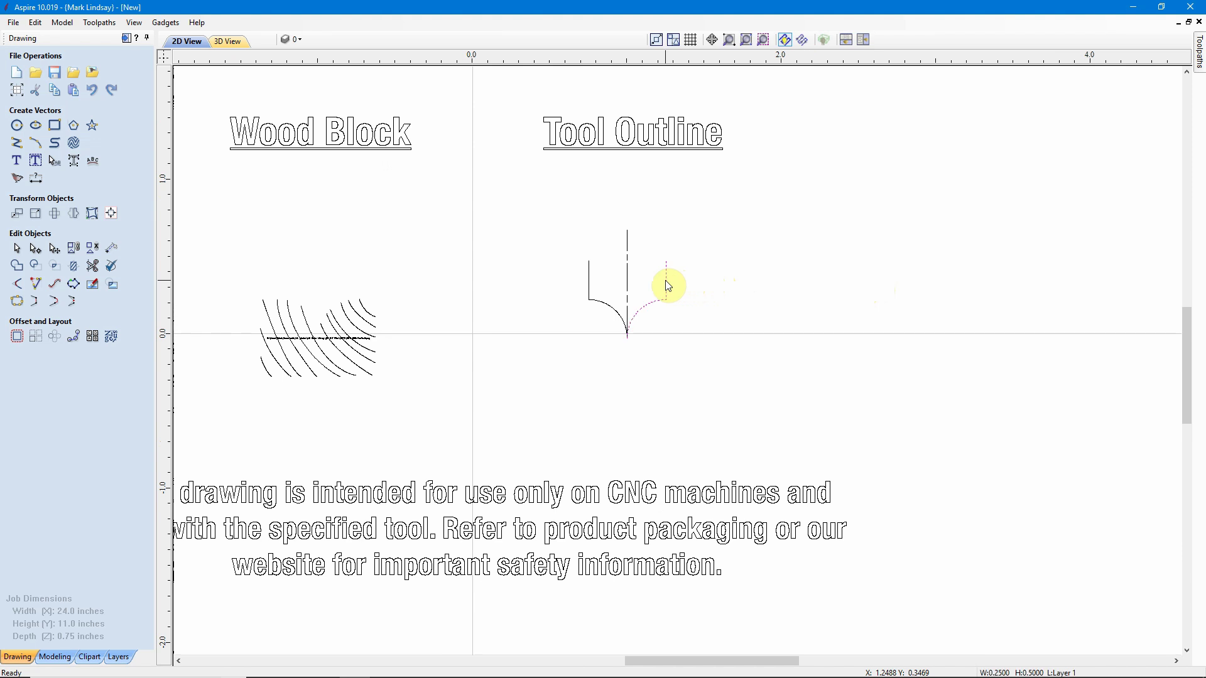
pyautogui.click(597, 302)
# Box-select the tool outline's left half and centre line, then delete them
pyautogui.press('Escape')
pyautogui.scroll(2, 636, 359)
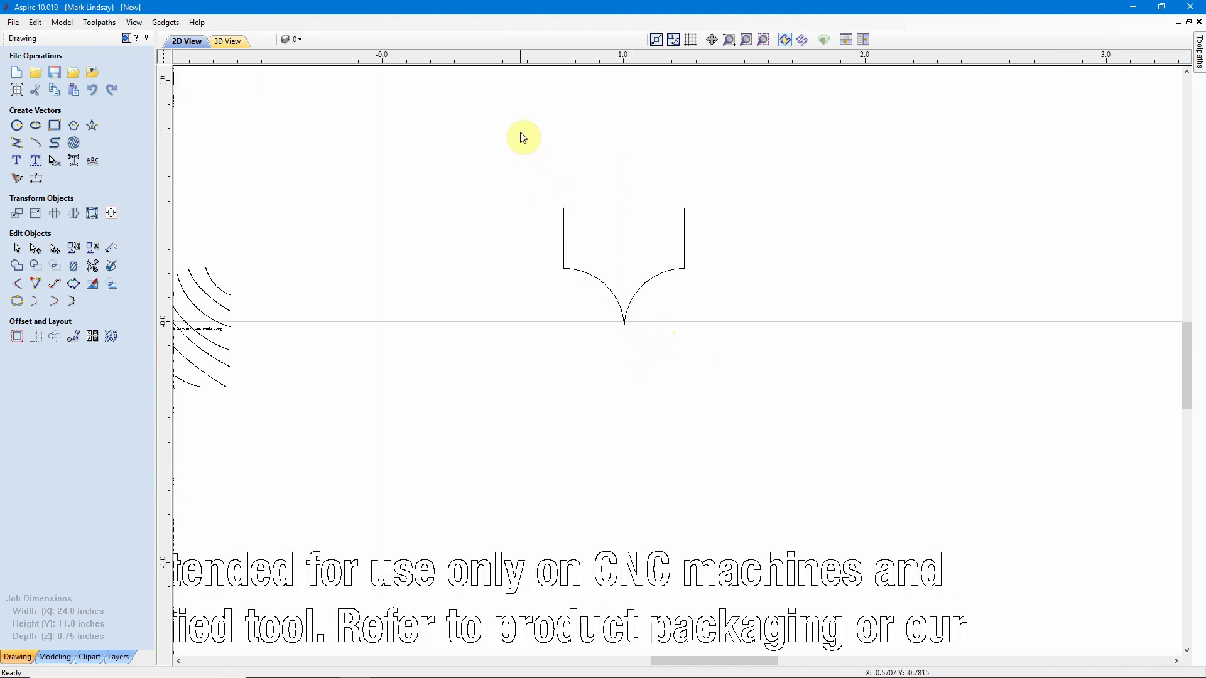
pyautogui.moveTo(522, 162); pyautogui.dragTo(641, 368)
pyautogui.moveTo(641, 368)
pyautogui.mouseDown()
pyautogui.moveTo(547, 198)
pyautogui.moveTo(636, 354)
pyautogui.mouseUp()
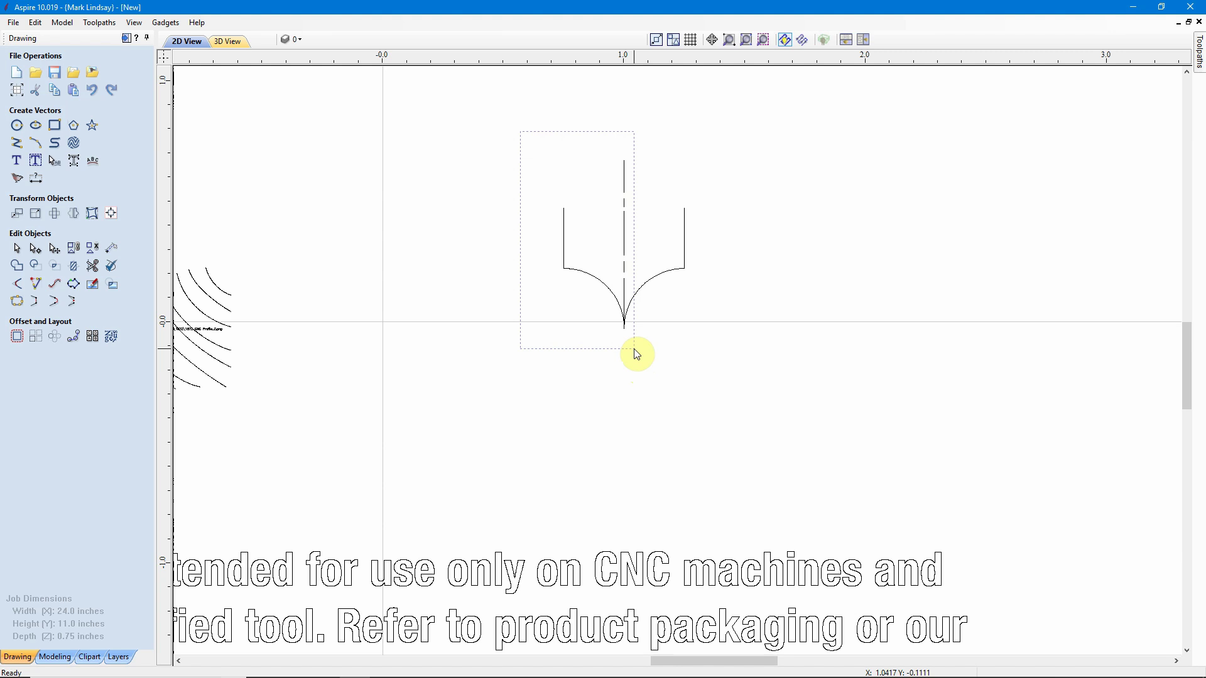
pyautogui.moveTo(636, 355); pyautogui.dragTo(633, 352)
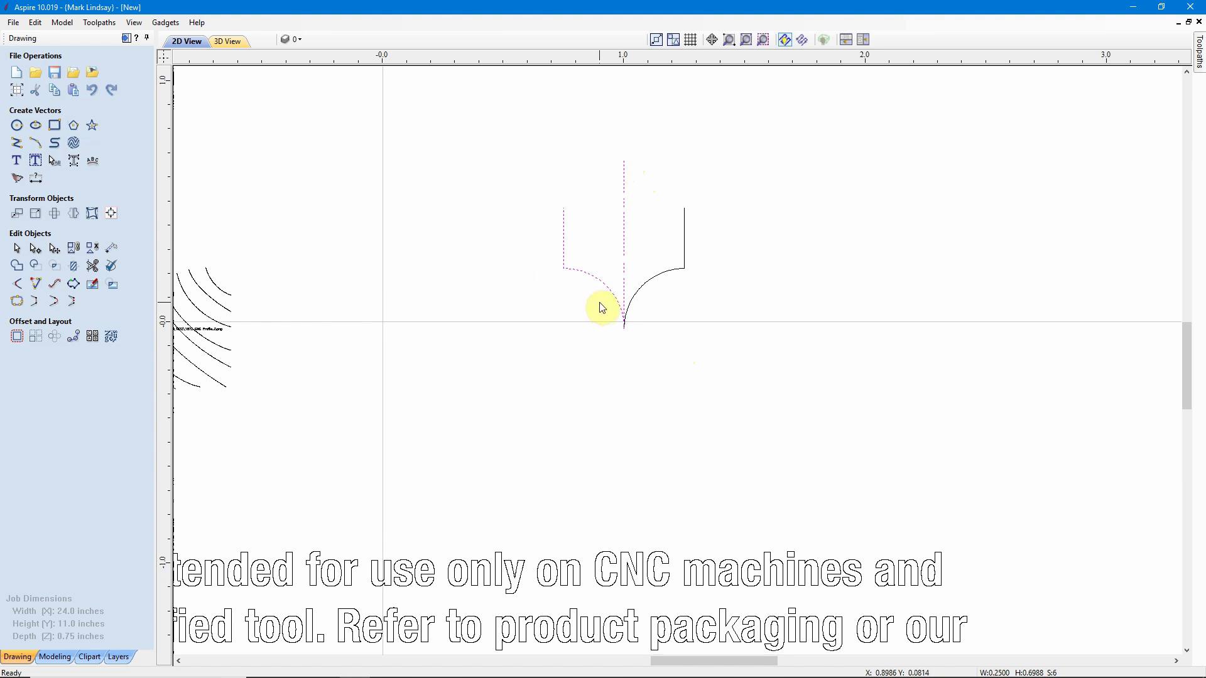
pyautogui.press('Delete')
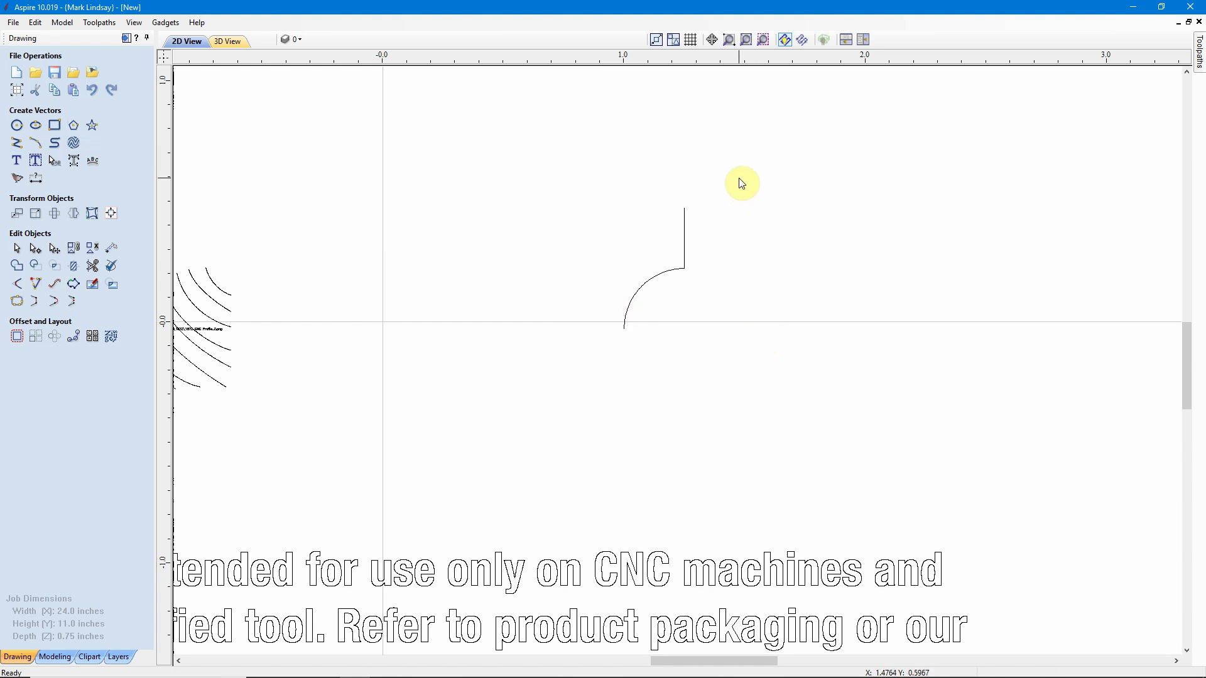
pyautogui.moveTo(739, 179); pyautogui.dragTo(591, 391)
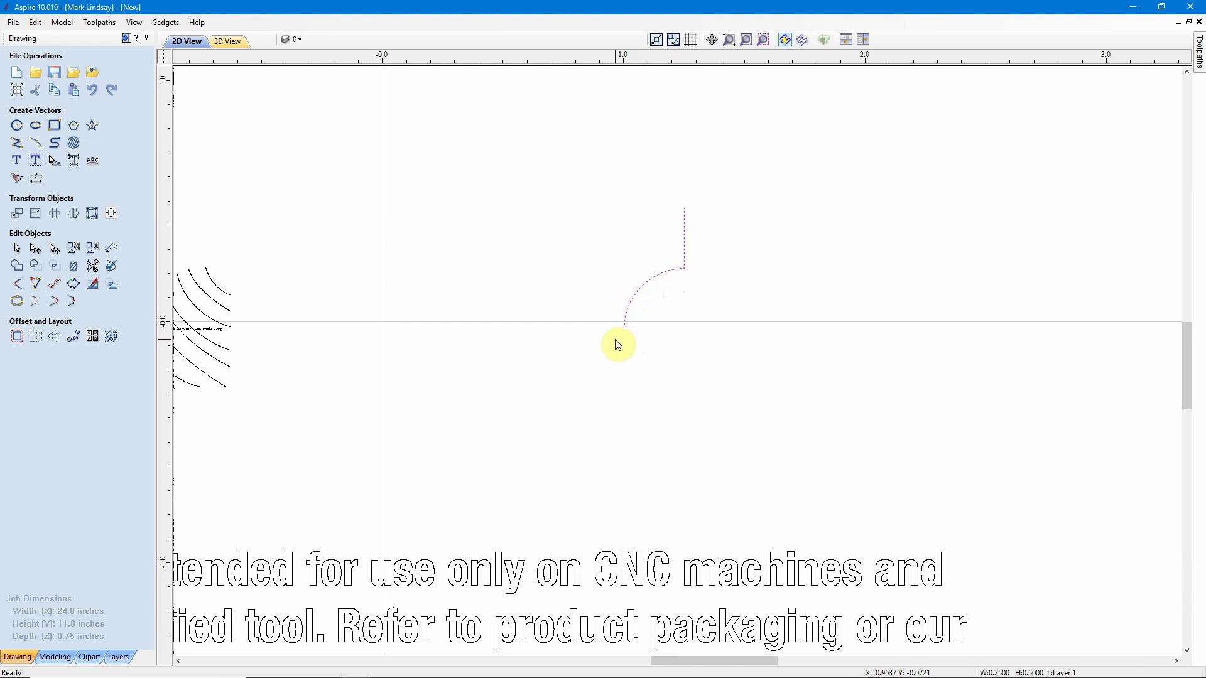
pyautogui.click(18, 303)
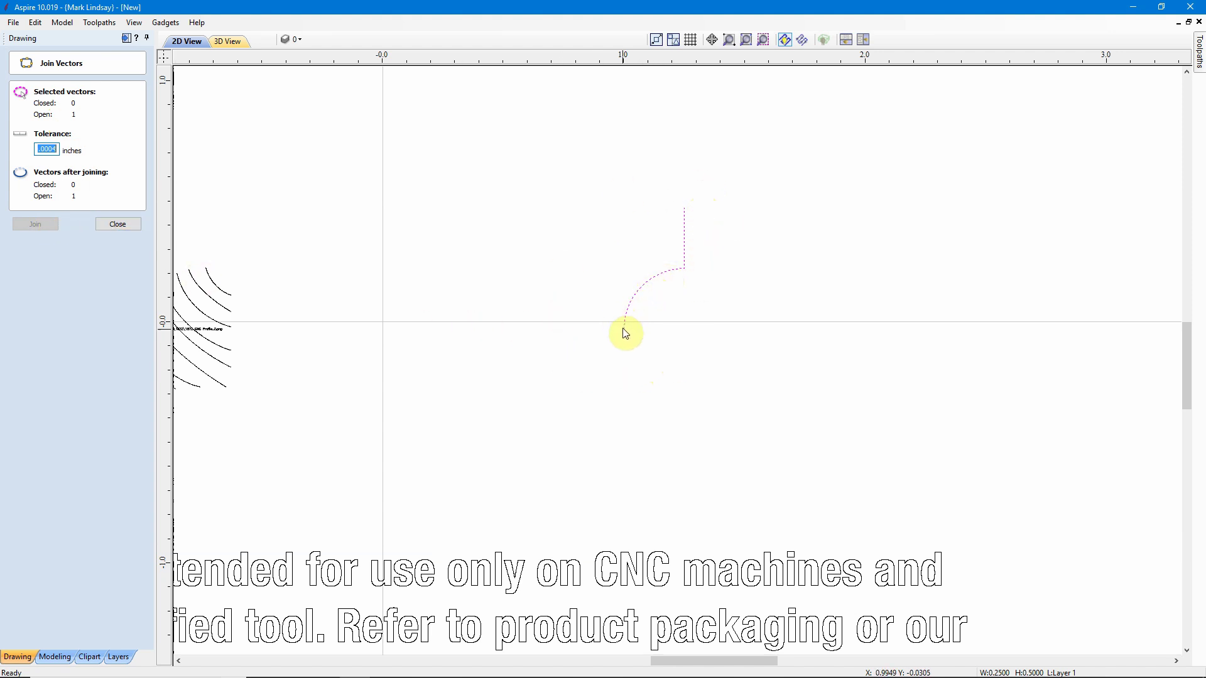
pyautogui.click(118, 226)
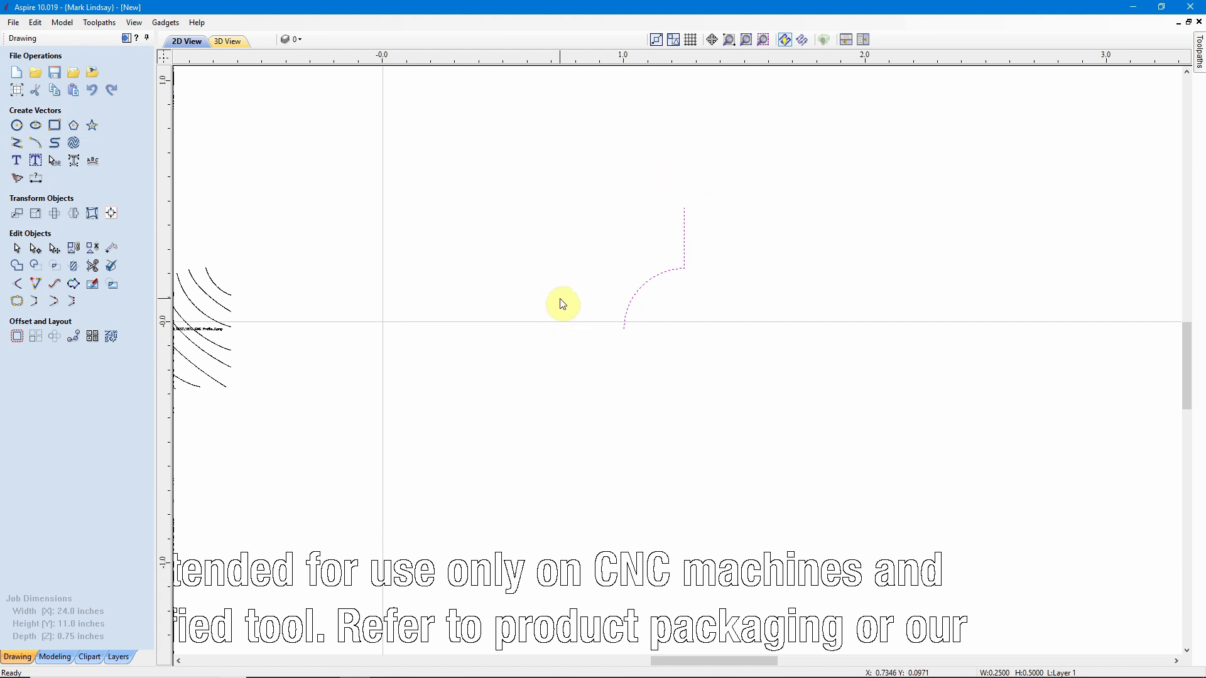
pyautogui.scroll(-2, 563, 304)
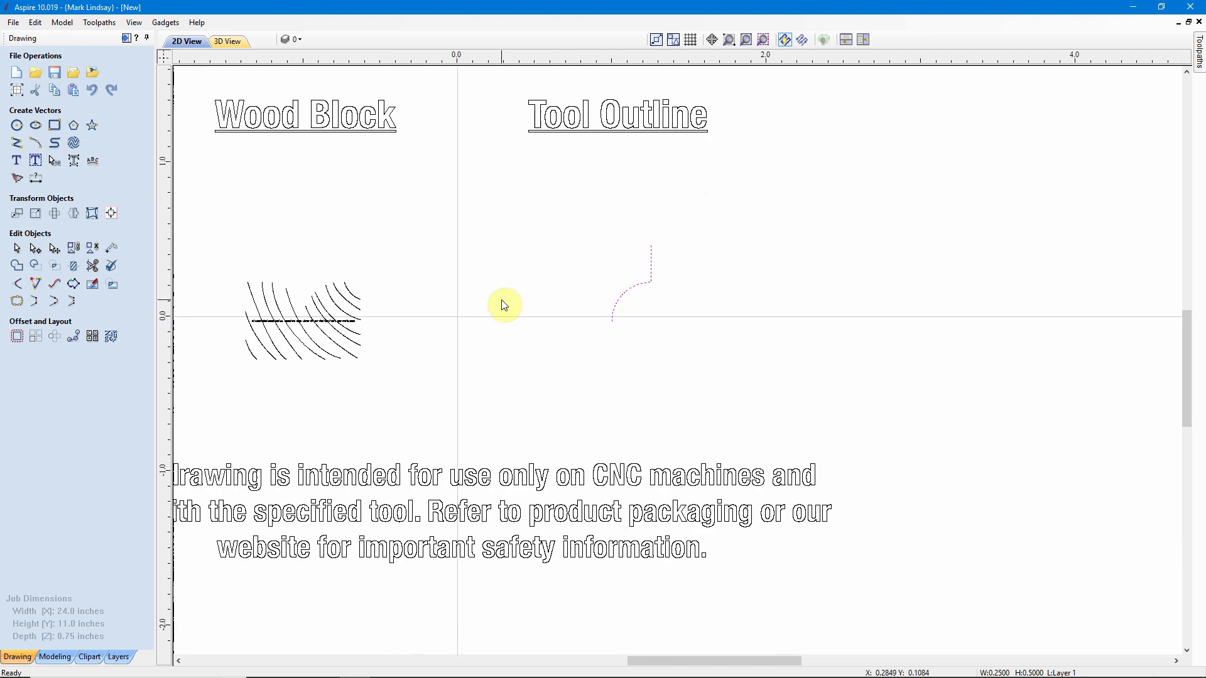
# Open the Tool Database and select the Form Tools group
pyautogui.click(100, 23)
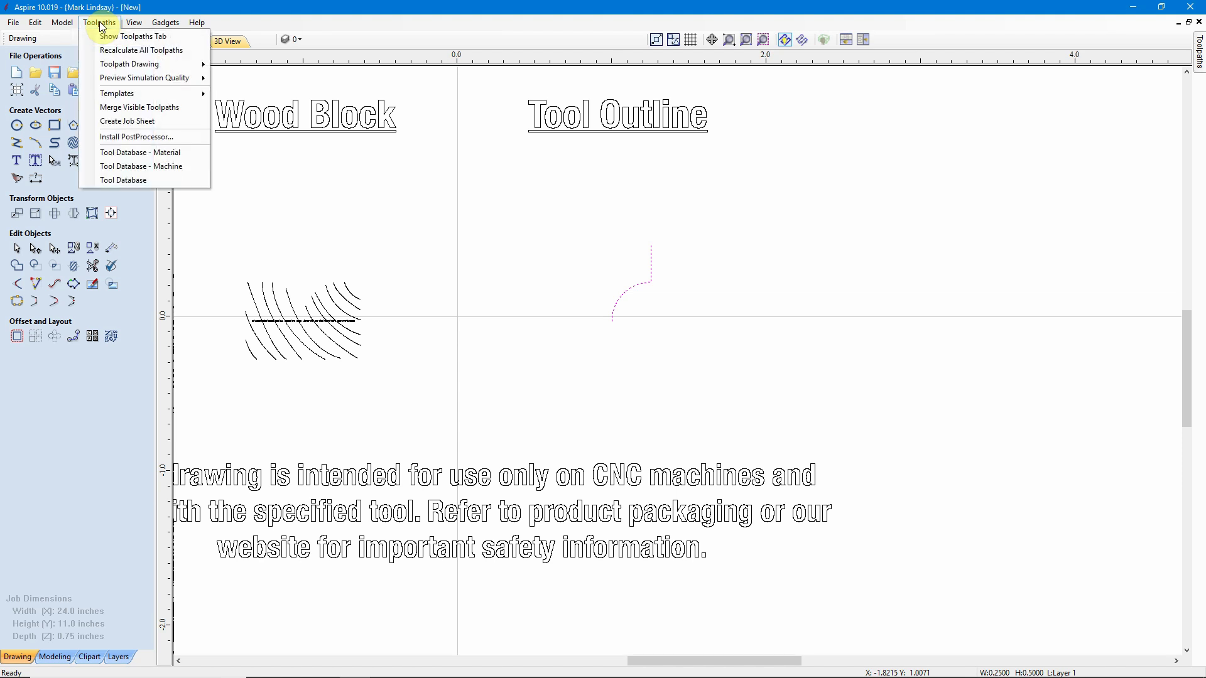
pyautogui.click(146, 181)
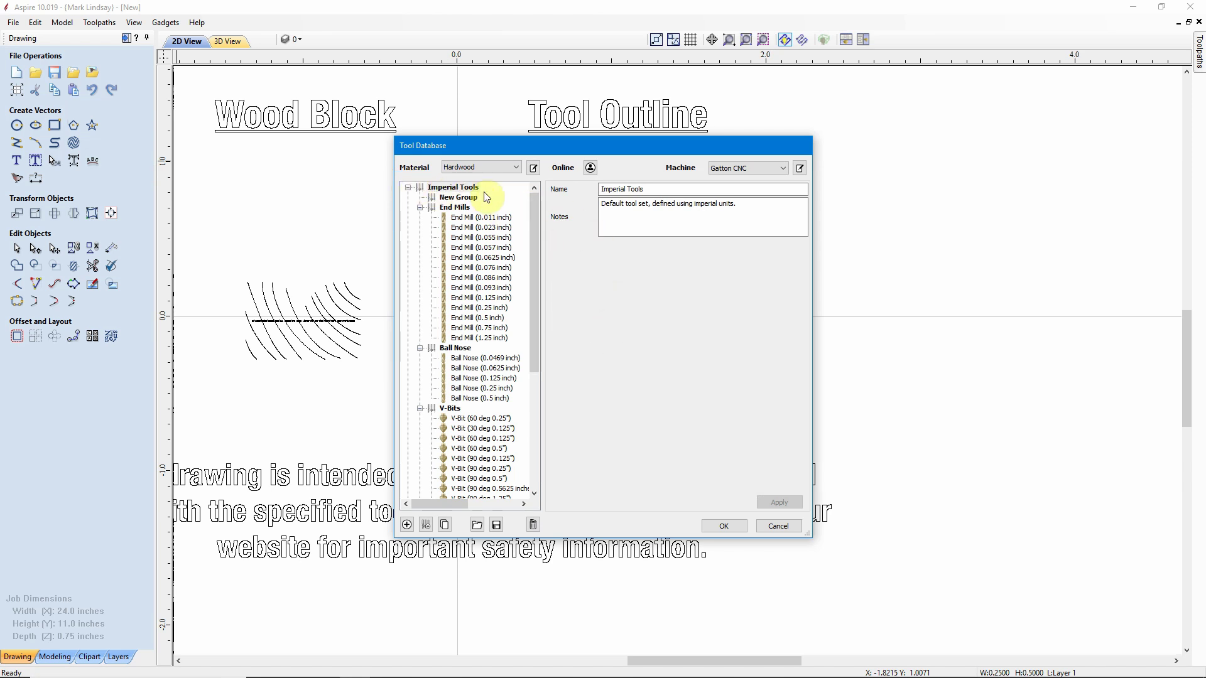
pyautogui.moveTo(537, 201); pyautogui.dragTo(531, 310)
pyautogui.click(459, 318)
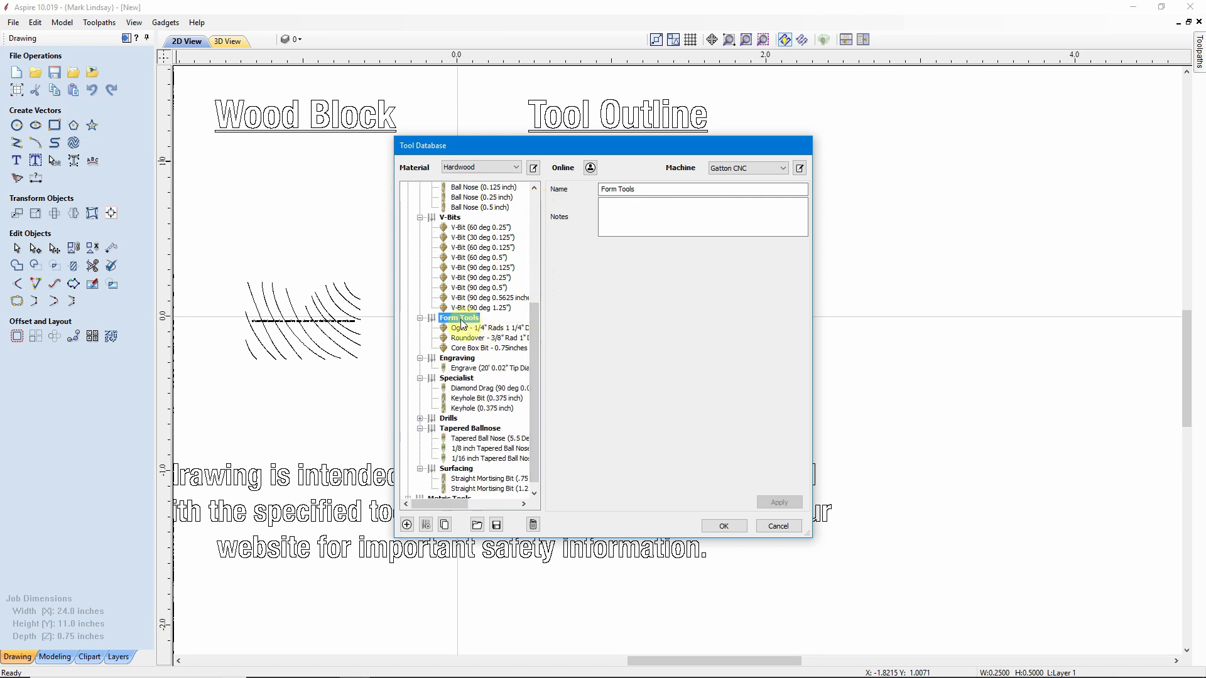
# Add a new tool to the Form Tools group with its type set to Form Tool
pyautogui.click(406, 525)
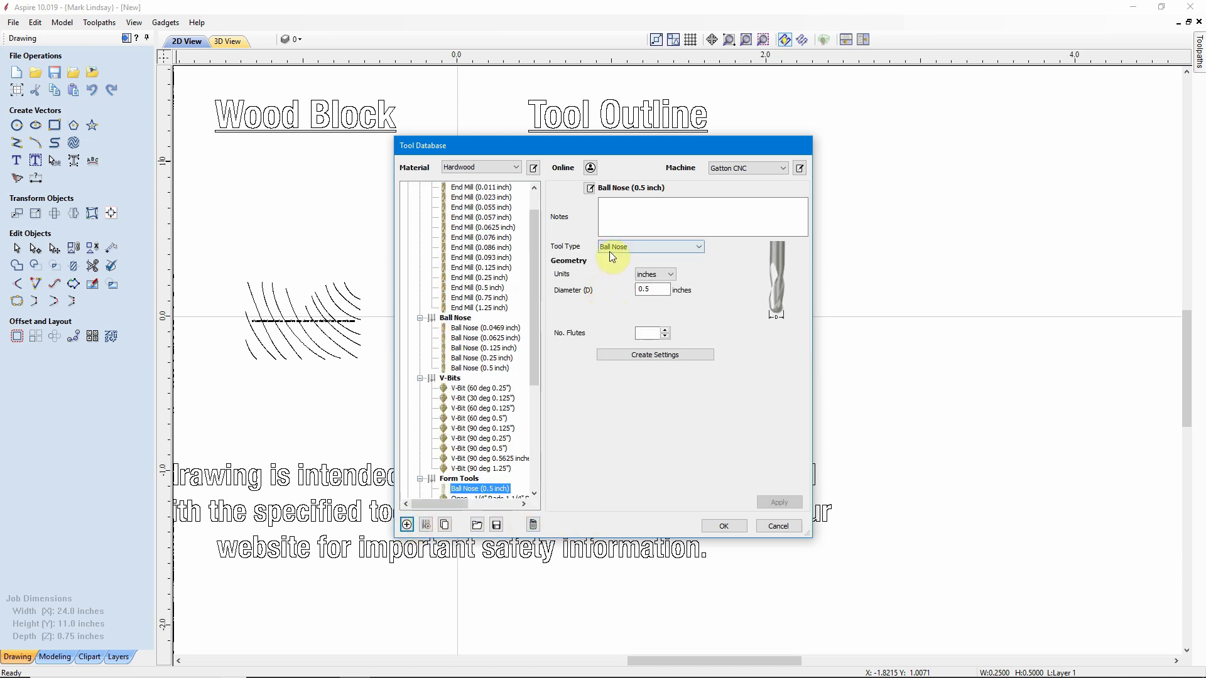
pyautogui.click(700, 247)
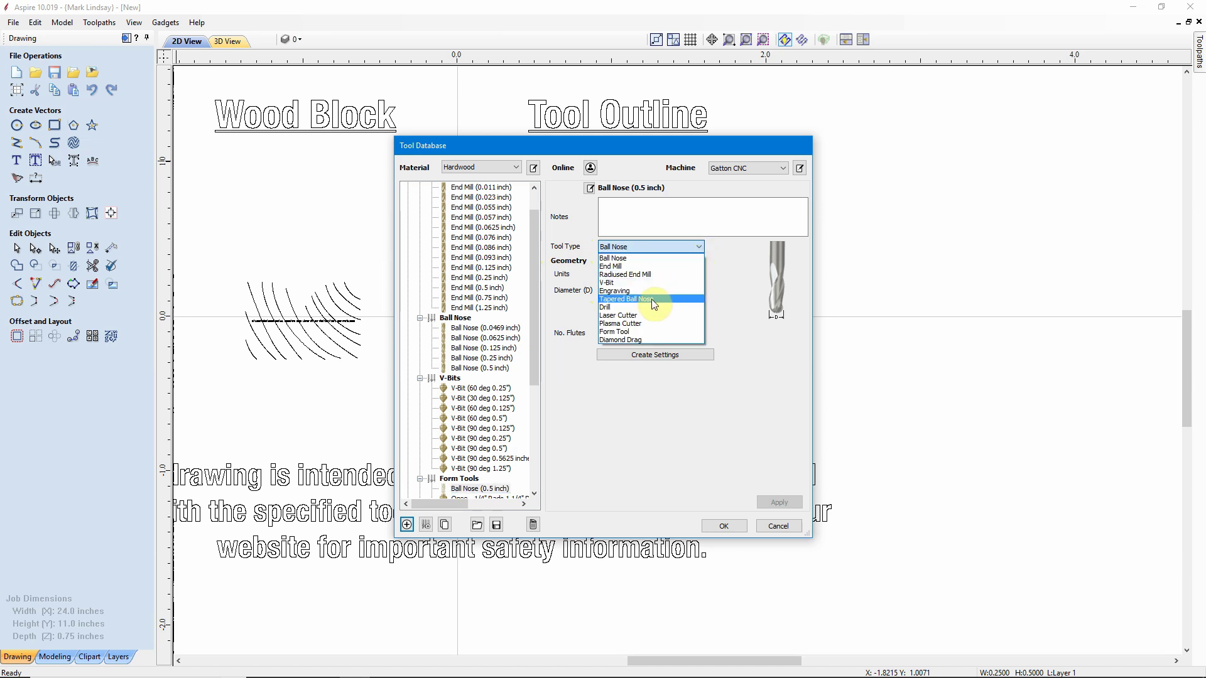
pyautogui.click(626, 332)
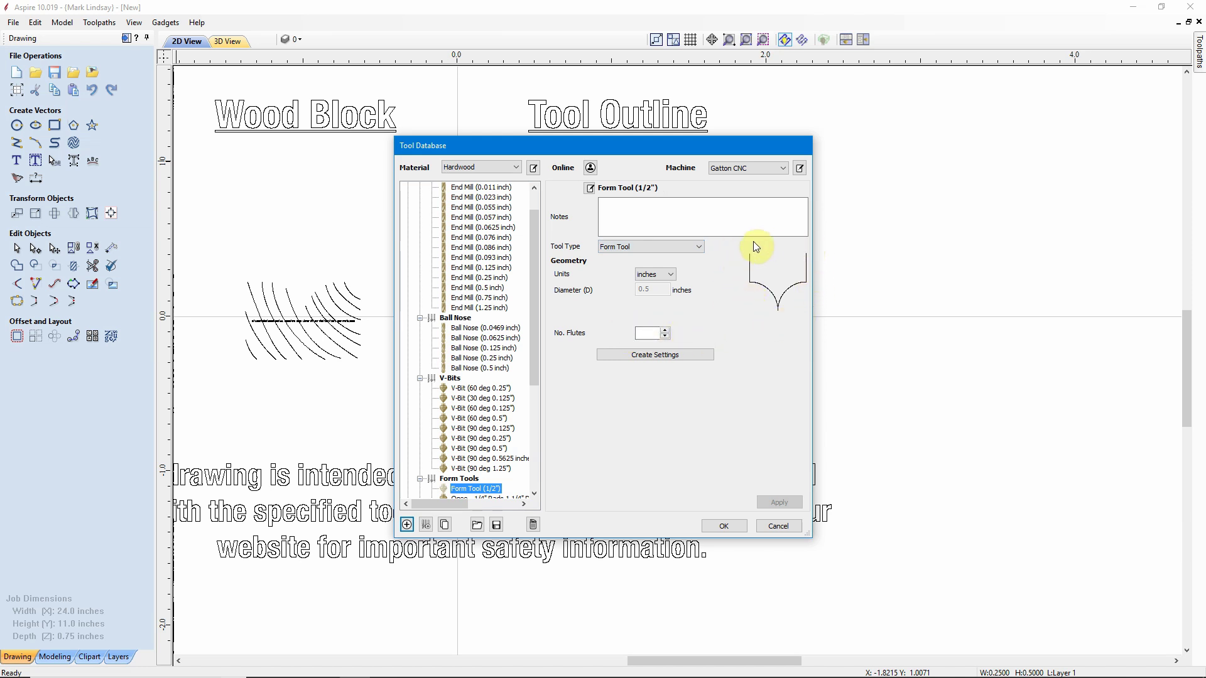
pyautogui.moveTo(732, 145); pyautogui.dragTo(1005, 133)
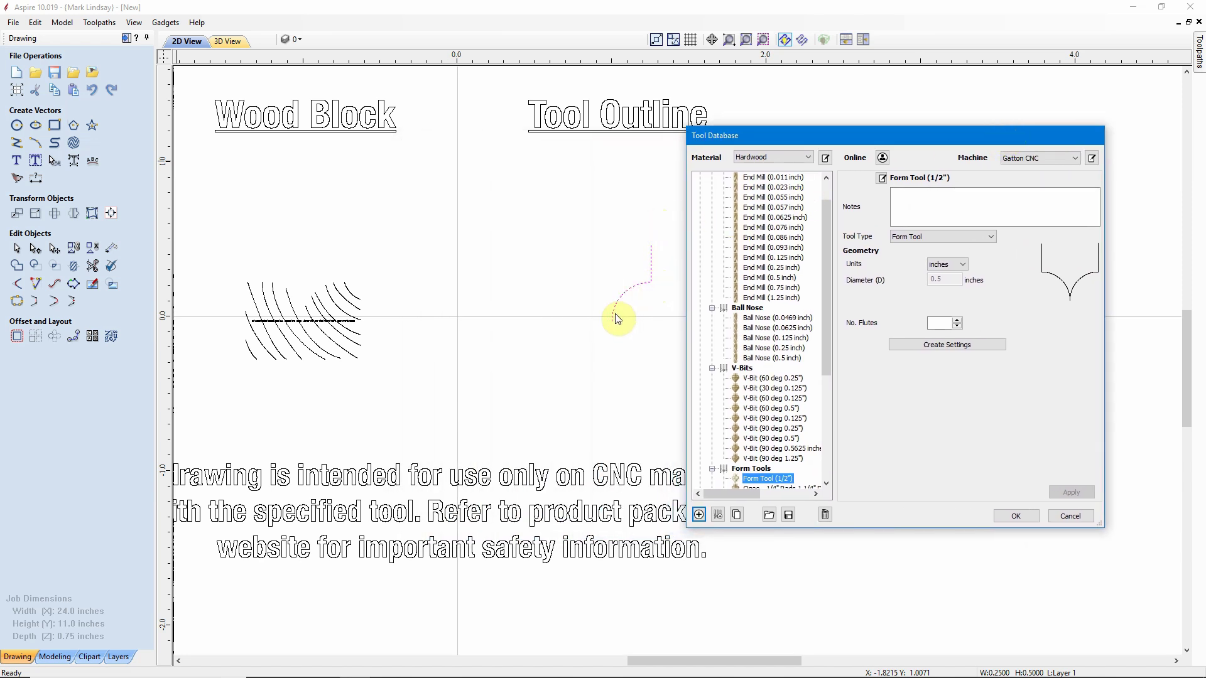
pyautogui.moveTo(933, 134); pyautogui.dragTo(618, 119)
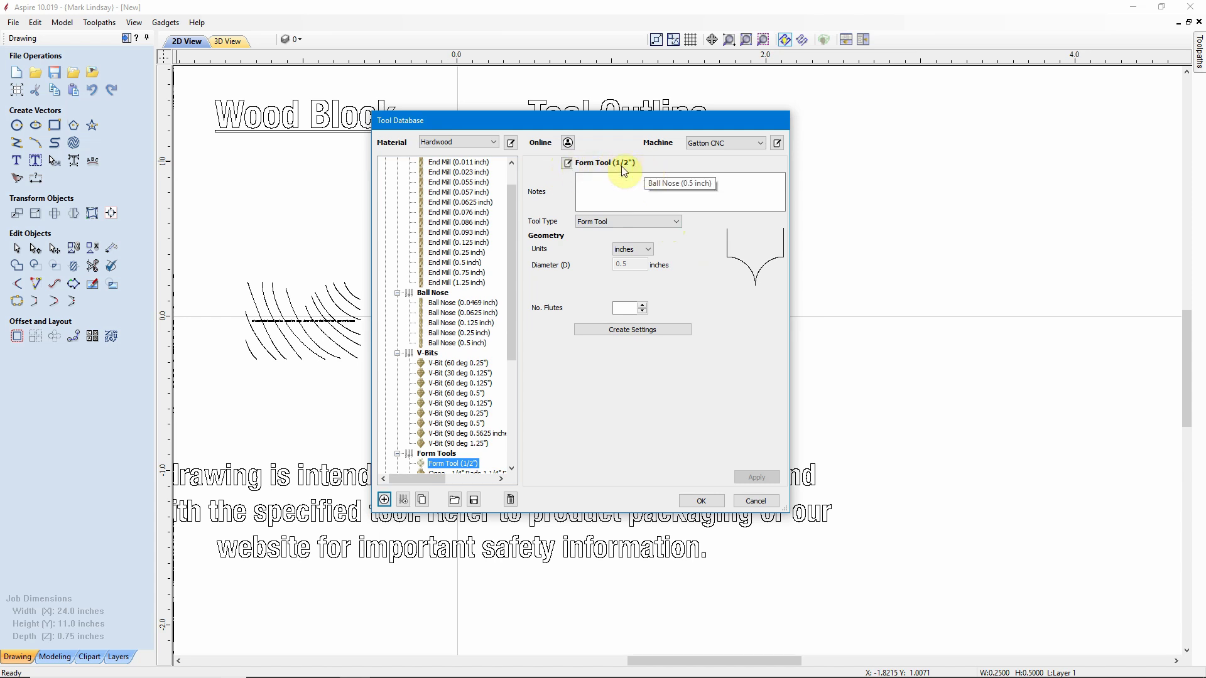
# Name the form tool 'Roundover (.25 Inch) Point Cutting' without making the format the default
pyautogui.click(567, 163)
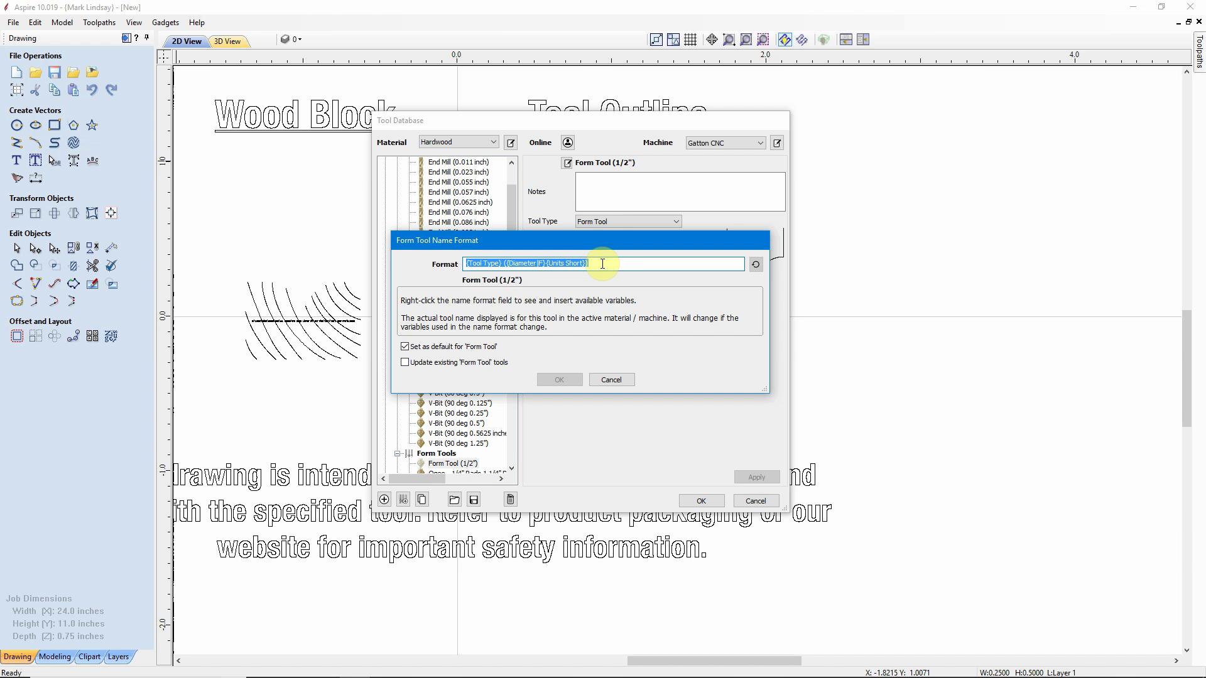
pyautogui.write('Ro')
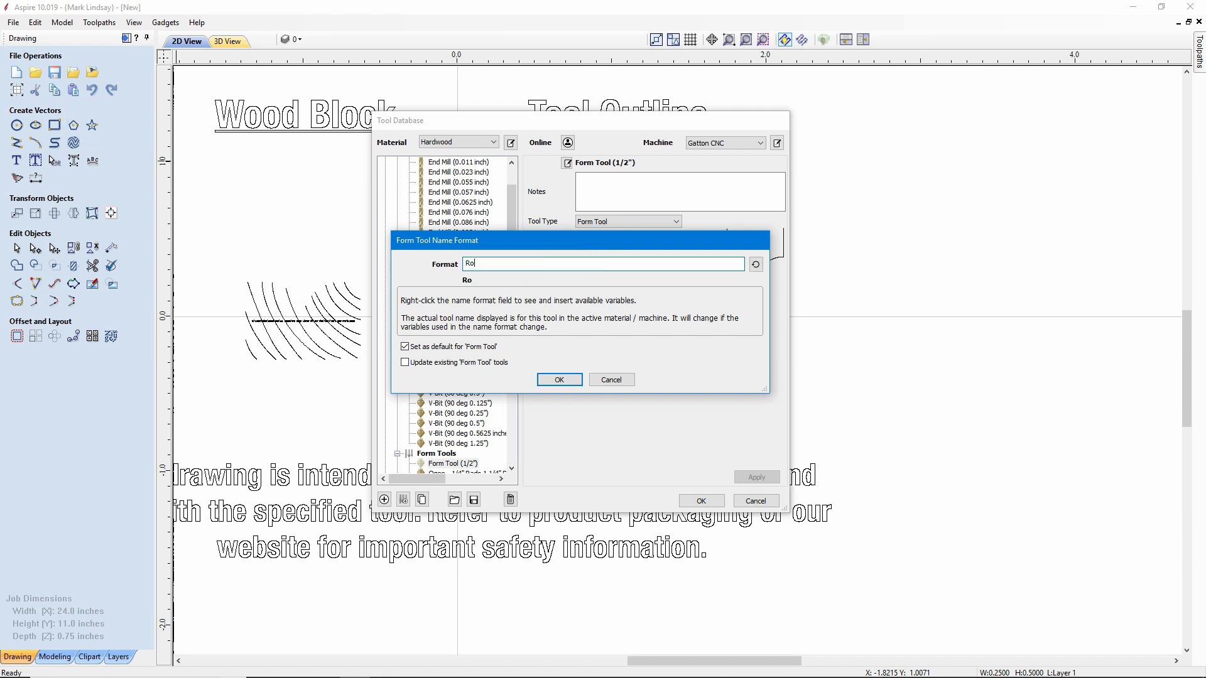
pyautogui.write('undove')
pyautogui.write('r (.25 Inch')
pyautogui.write('Point Cutting')
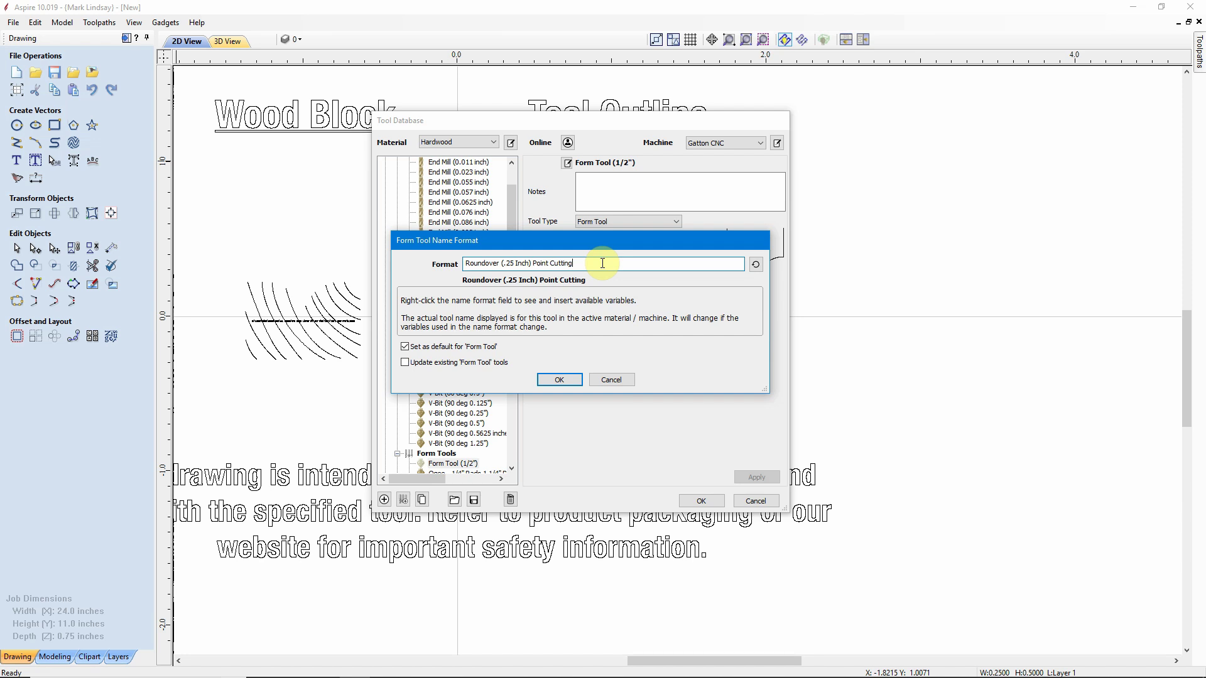
pyautogui.click(405, 347)
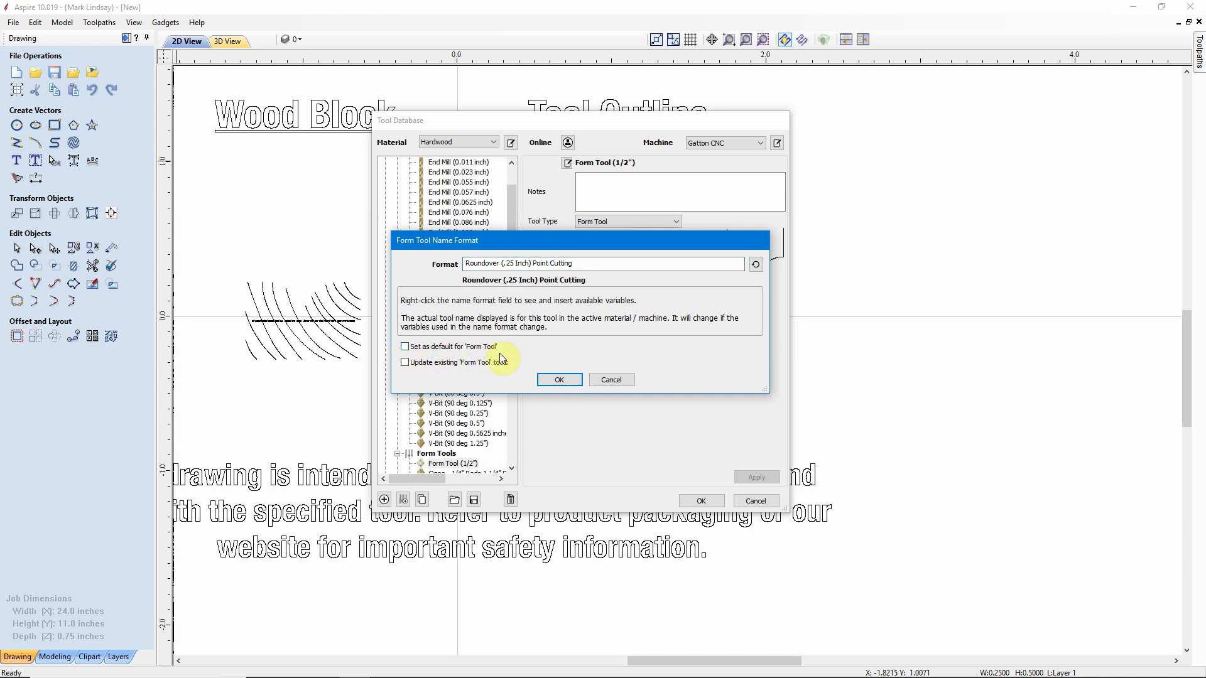
pyautogui.click(560, 382)
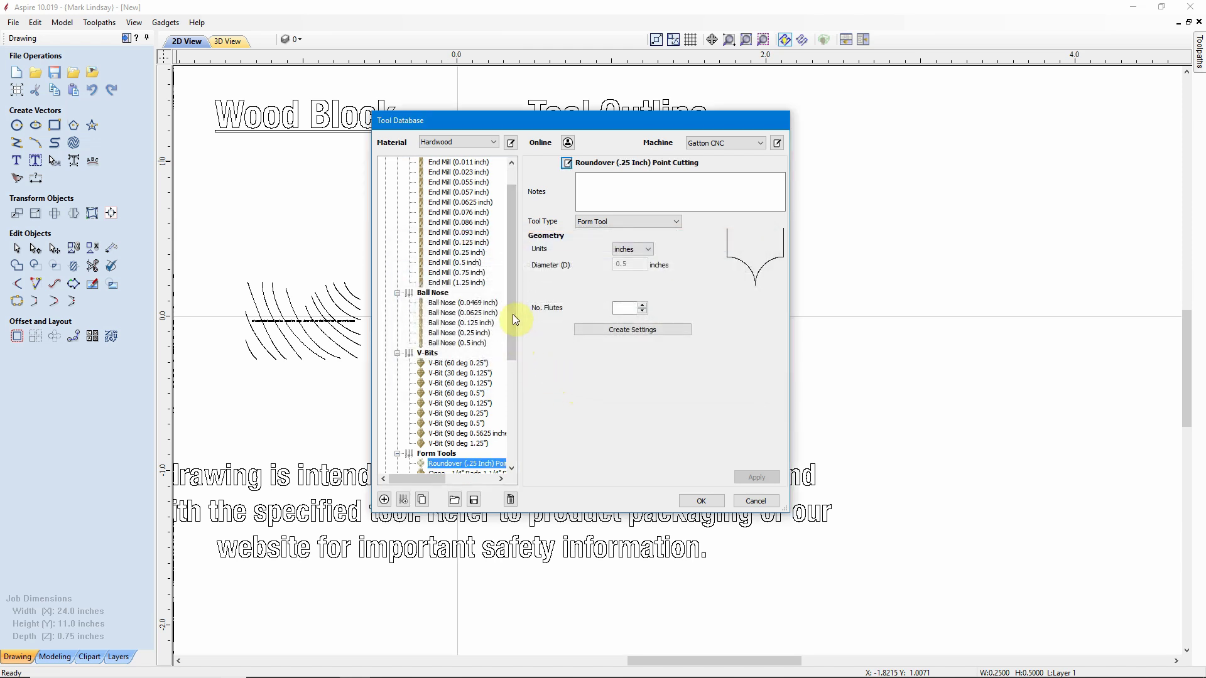
# Give the Roundover tool the note 'Whiteside #1572' and a flute count of 2
pyautogui.moveTo(511, 314); pyautogui.dragTo(512, 346)
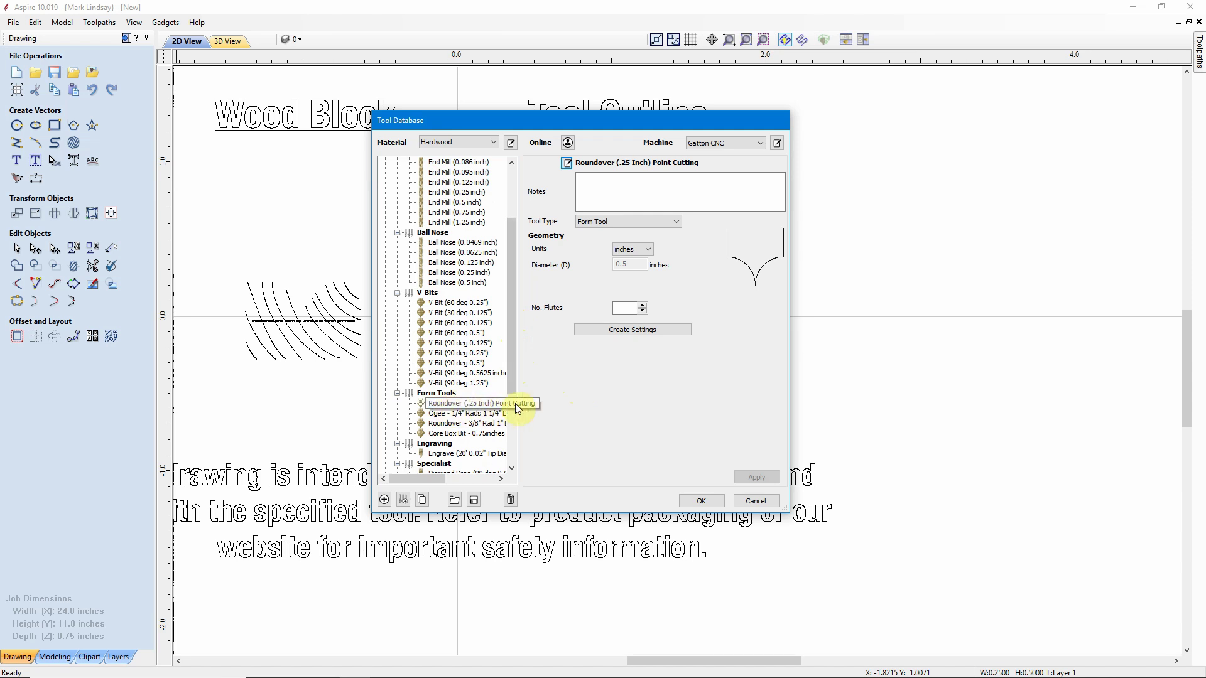
pyautogui.click(484, 406)
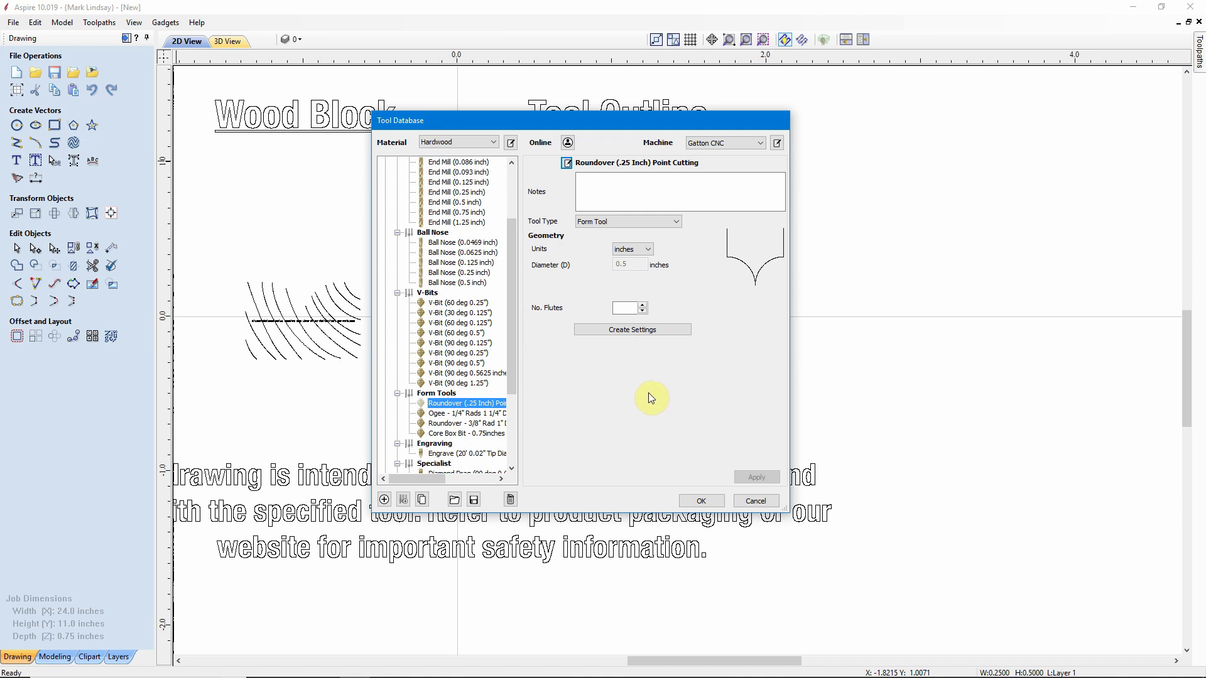
pyautogui.click(697, 189)
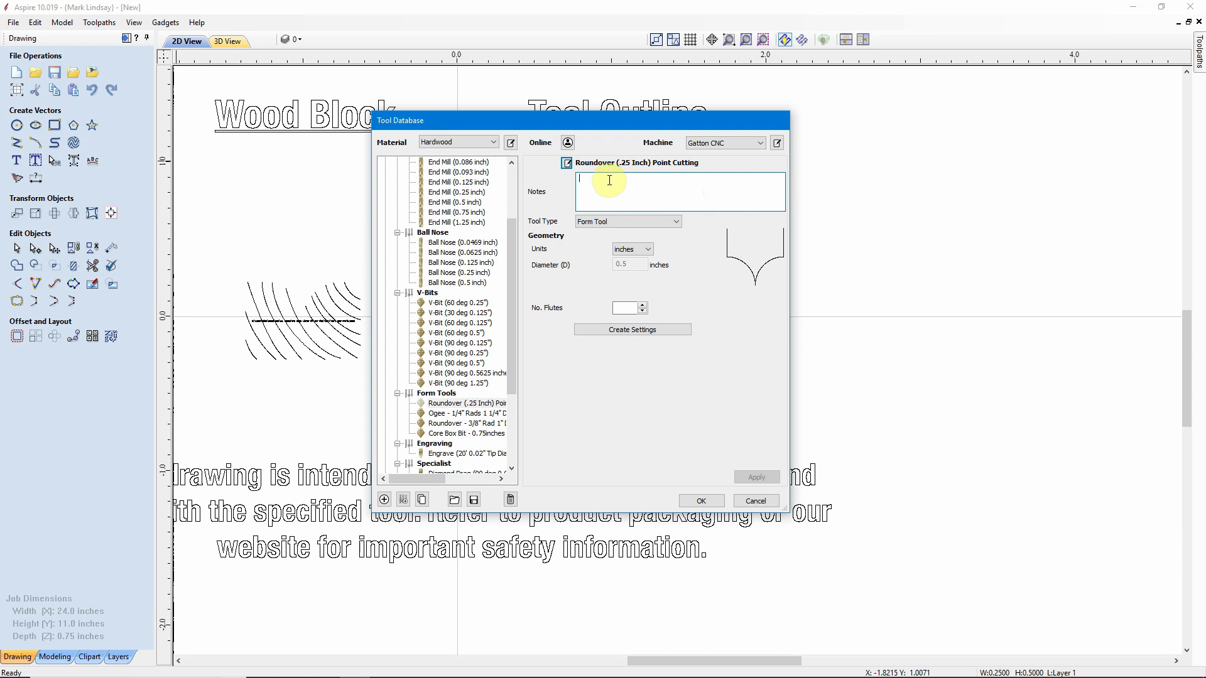
pyautogui.write('Whiteside #1572')
pyautogui.click(642, 305)
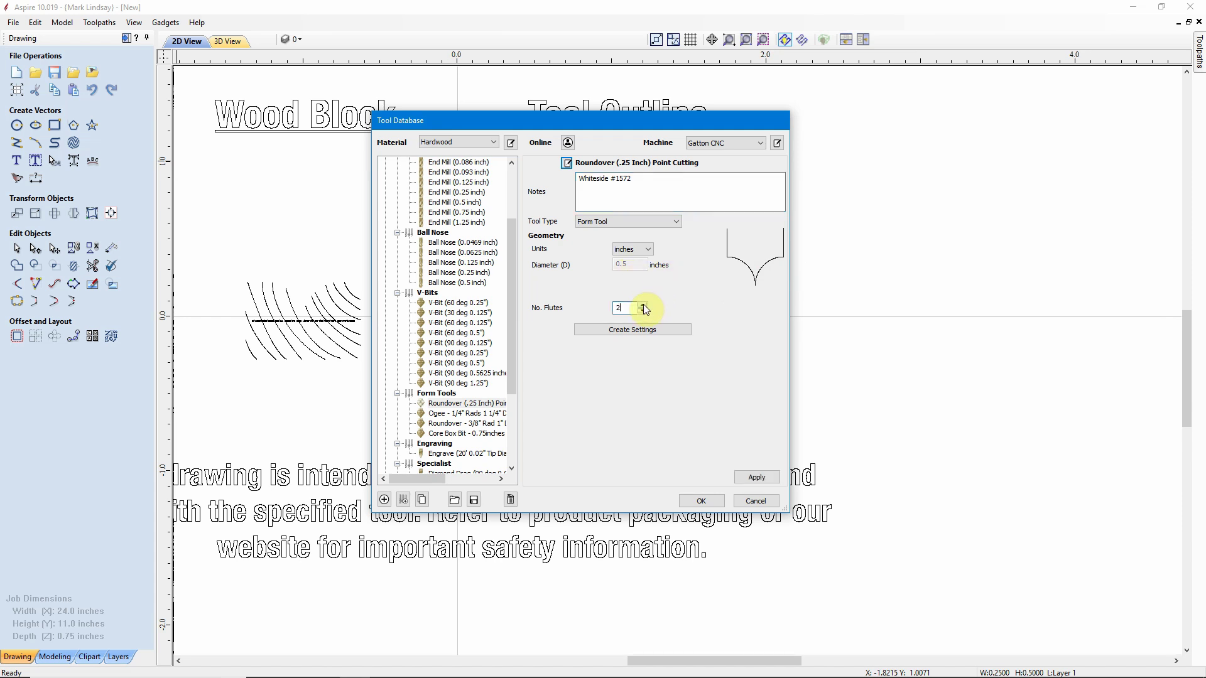
pyautogui.click(622, 309)
# Create cutting settings for the roundover tool and review the stepover, feed, plunge and spindle values
pyautogui.click(630, 330)
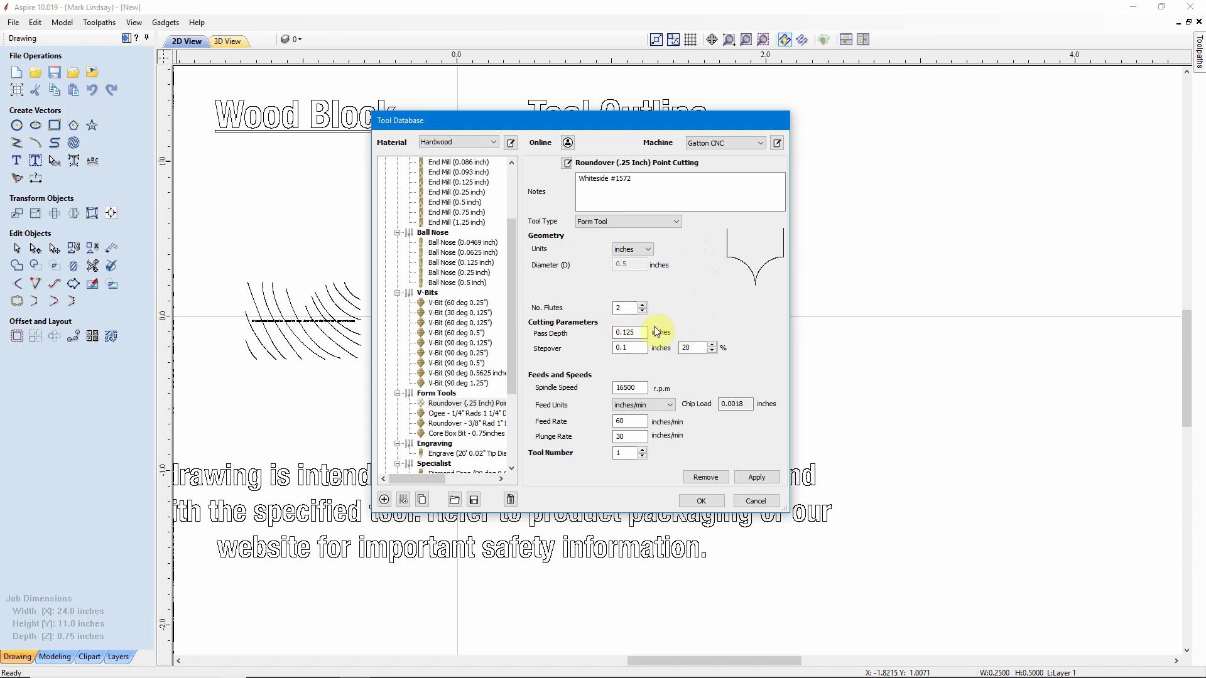
pyautogui.click(624, 349)
pyautogui.click(635, 422)
pyautogui.click(629, 440)
pyautogui.click(635, 388)
pyautogui.click(630, 351)
pyautogui.click(630, 349)
# Set pass depth to 0.0625 inch, feed rate to 40 and plunge rate to 20 inches/min
pyautogui.click(640, 332)
pyautogui.moveTo(640, 332); pyautogui.dragTo(621, 331)
pyautogui.write('0625')
pyautogui.doubleClick(620, 422)
pyautogui.write('40')
pyautogui.doubleClick(621, 438)
pyautogui.write('2')
# Apply the Roundover (.25 Inch) Point Cutting settings and check the tool in the Form Tools list
pyautogui.click(759, 477)
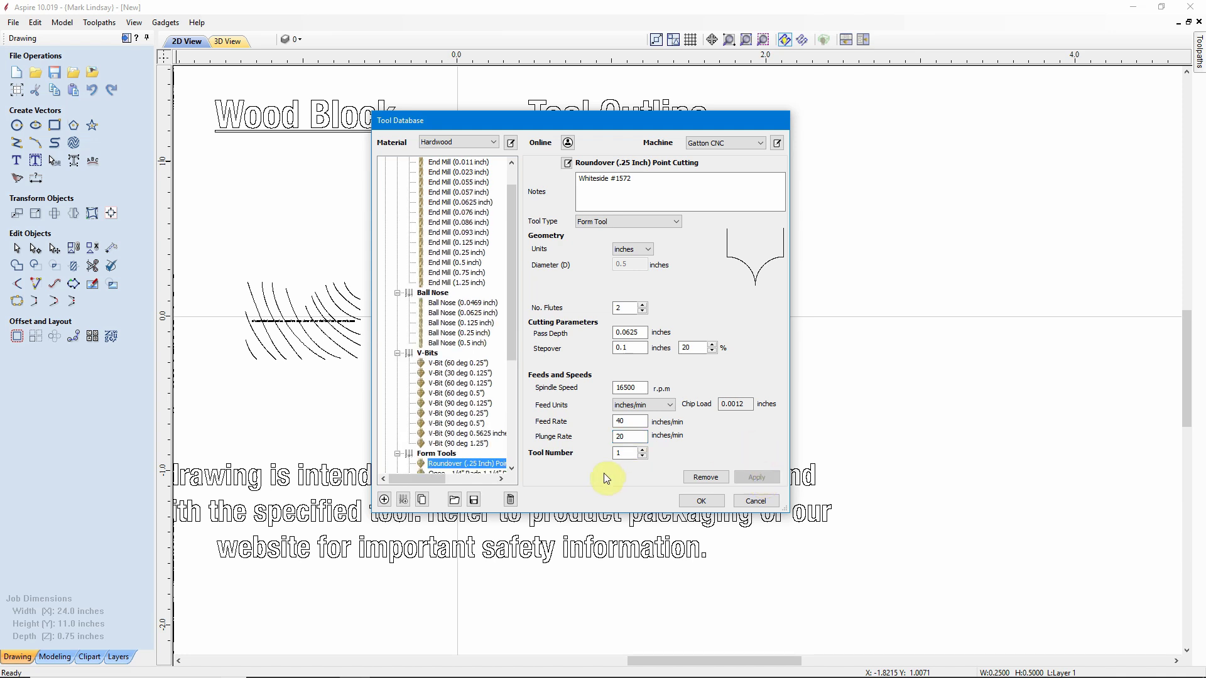
pyautogui.moveTo(515, 332); pyautogui.dragTo(515, 372)
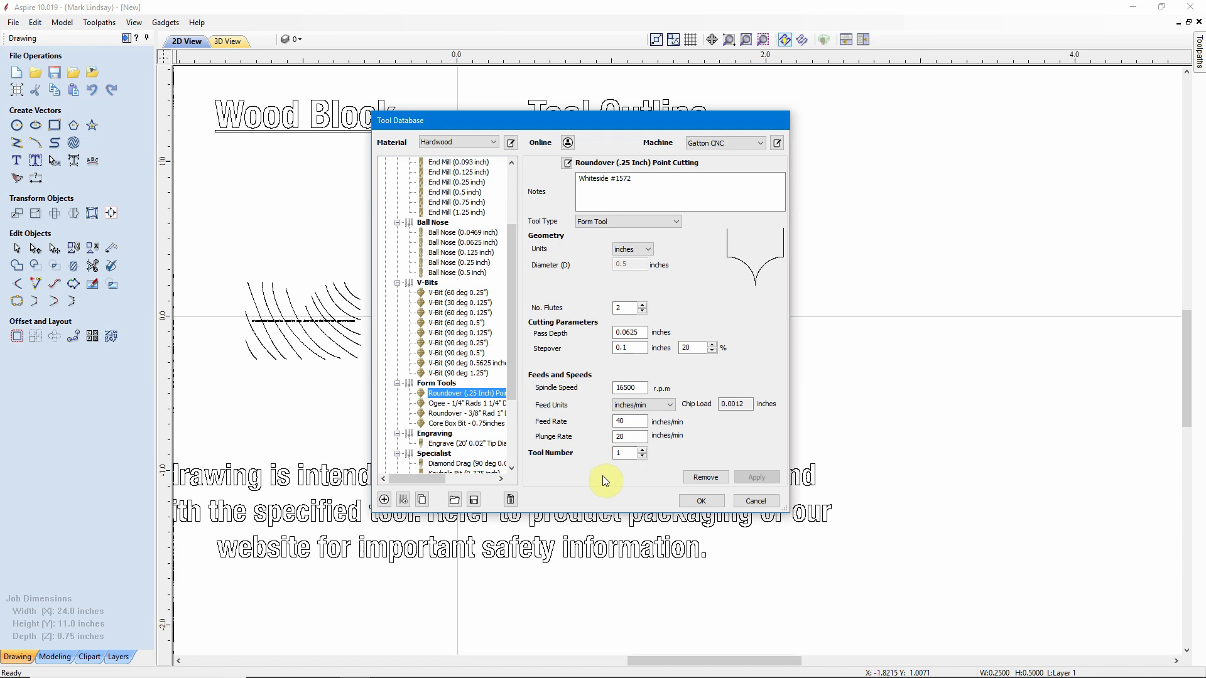
# Close the Tool Database, select all vectors and zoom out to the full 24 × 11 inch sheet
pyautogui.click(715, 500)
pyautogui.scroll(-2, 887, 331)
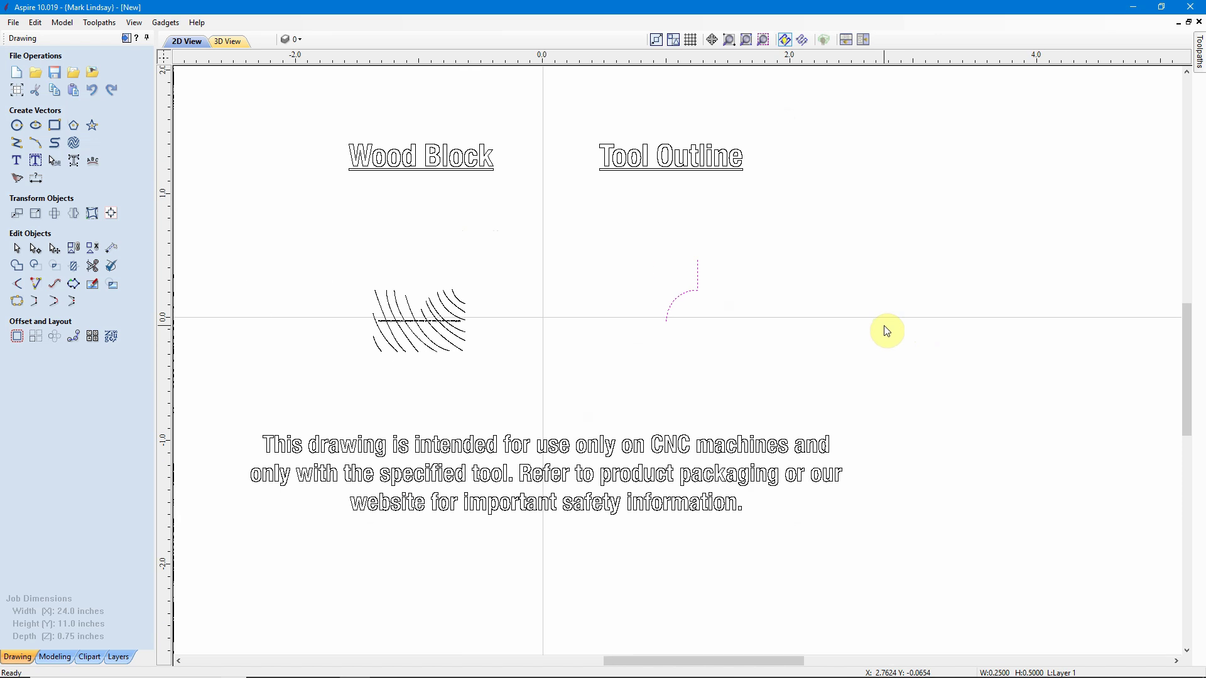
pyautogui.scroll(-1, 886, 331)
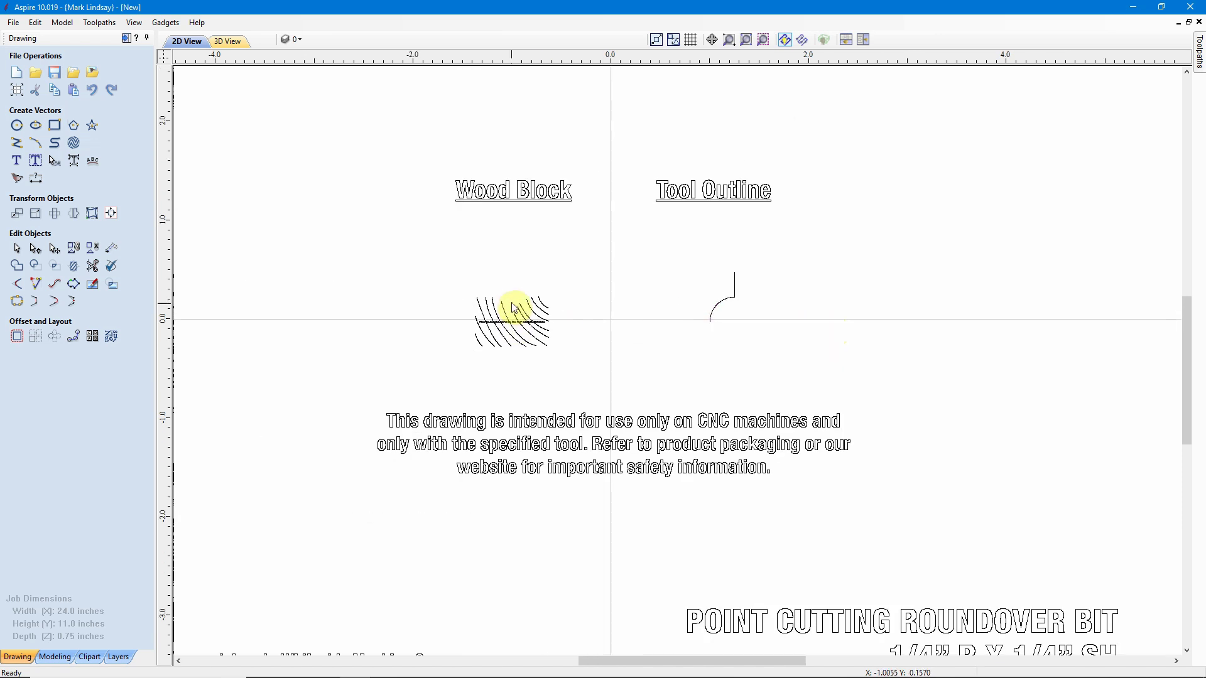
pyautogui.scroll(-2, 513, 307)
pyautogui.scroll(-1, 487, 280)
pyautogui.scroll(-1, 718, 288)
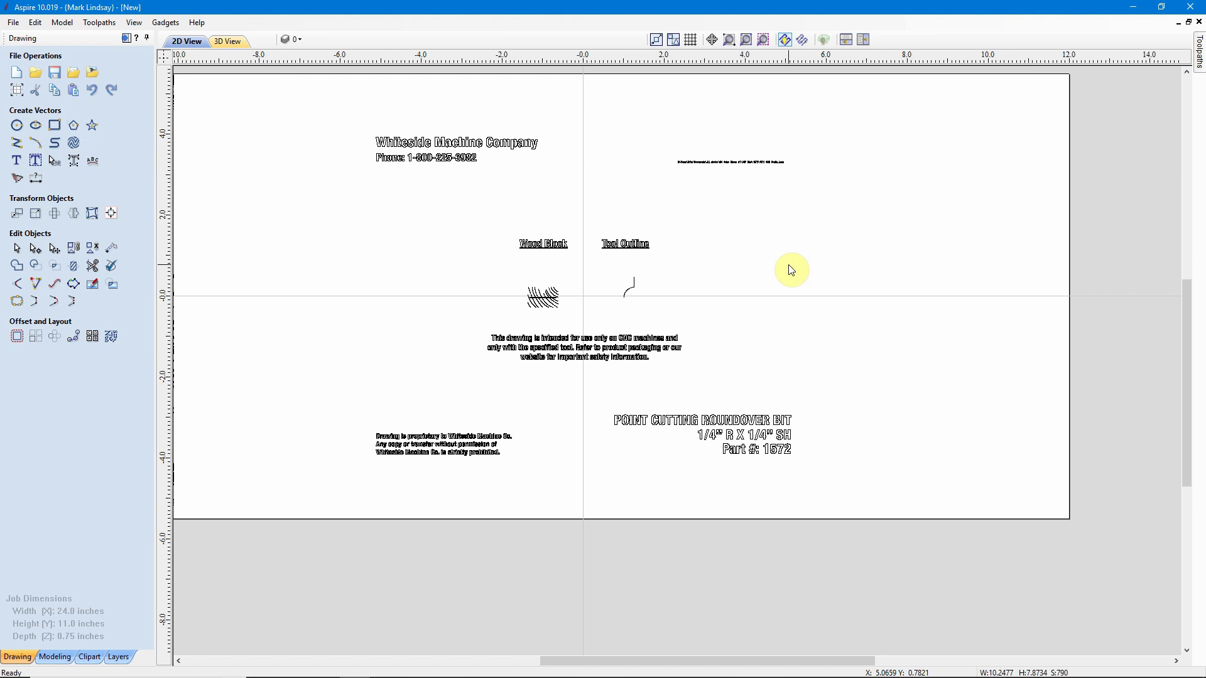
pyautogui.hotkey('ctrl', 'a')
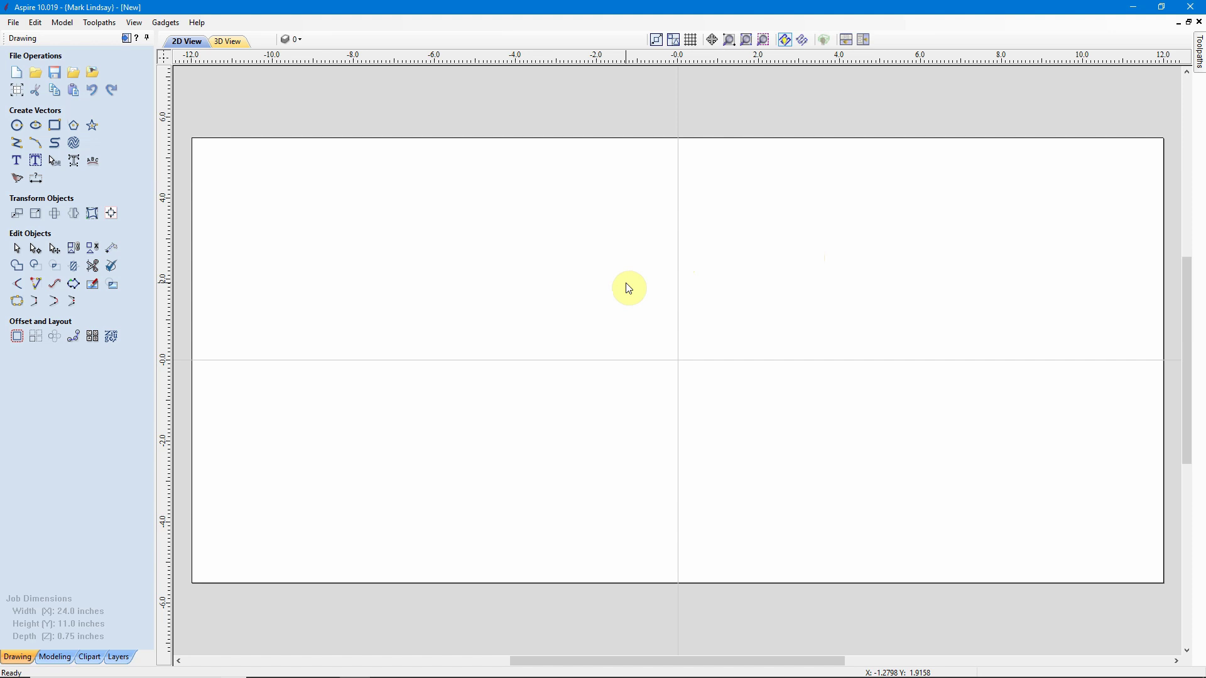
pyautogui.scroll(-1, 689, 277)
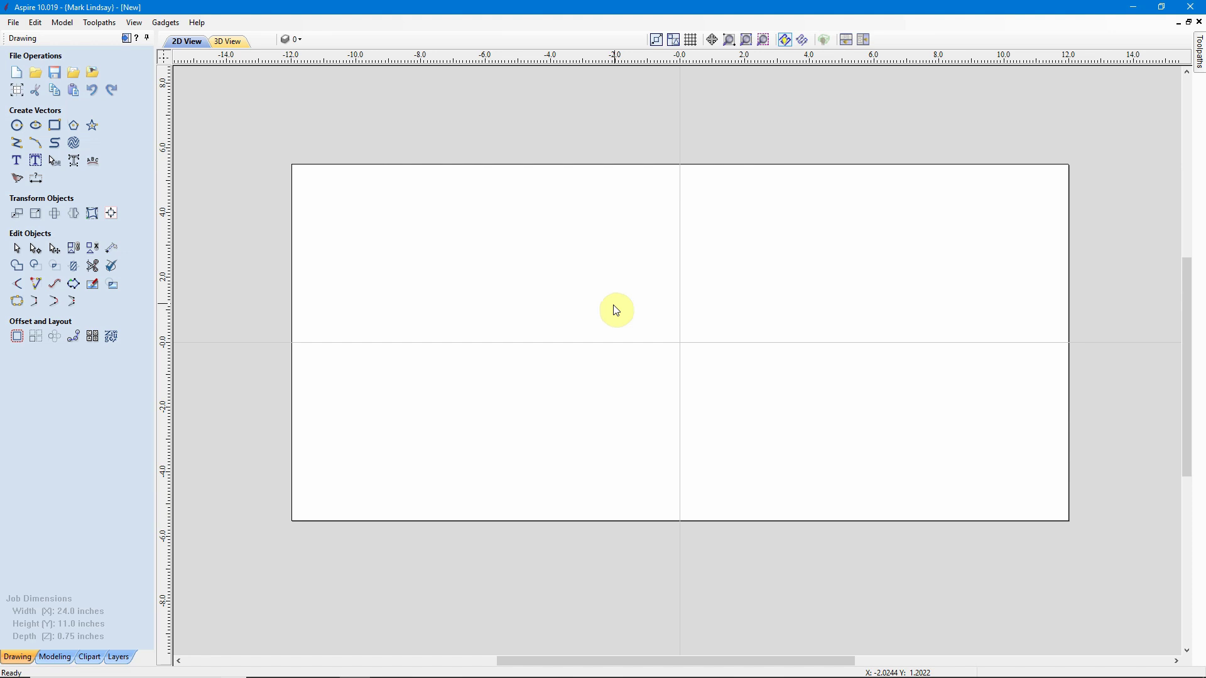
pyautogui.scroll(-2, 612, 339)
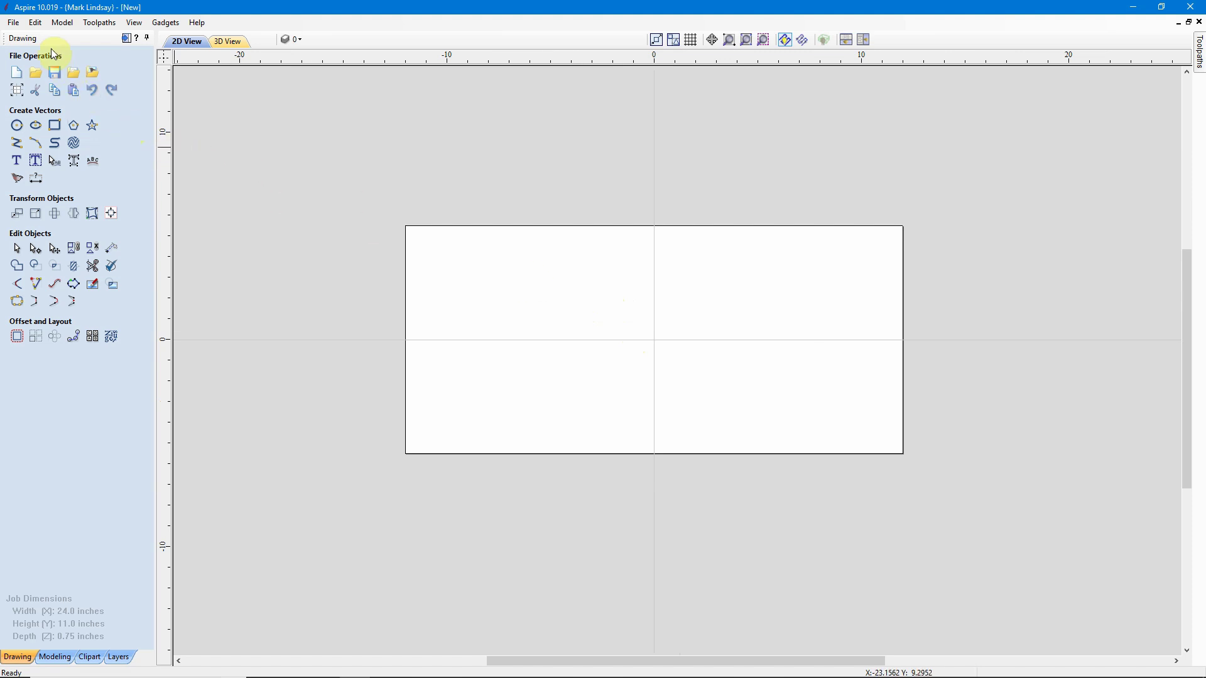
# Import the 2019 Router Bit Profiles.DXF vectors beside the material, then deselect them
pyautogui.click(13, 23)
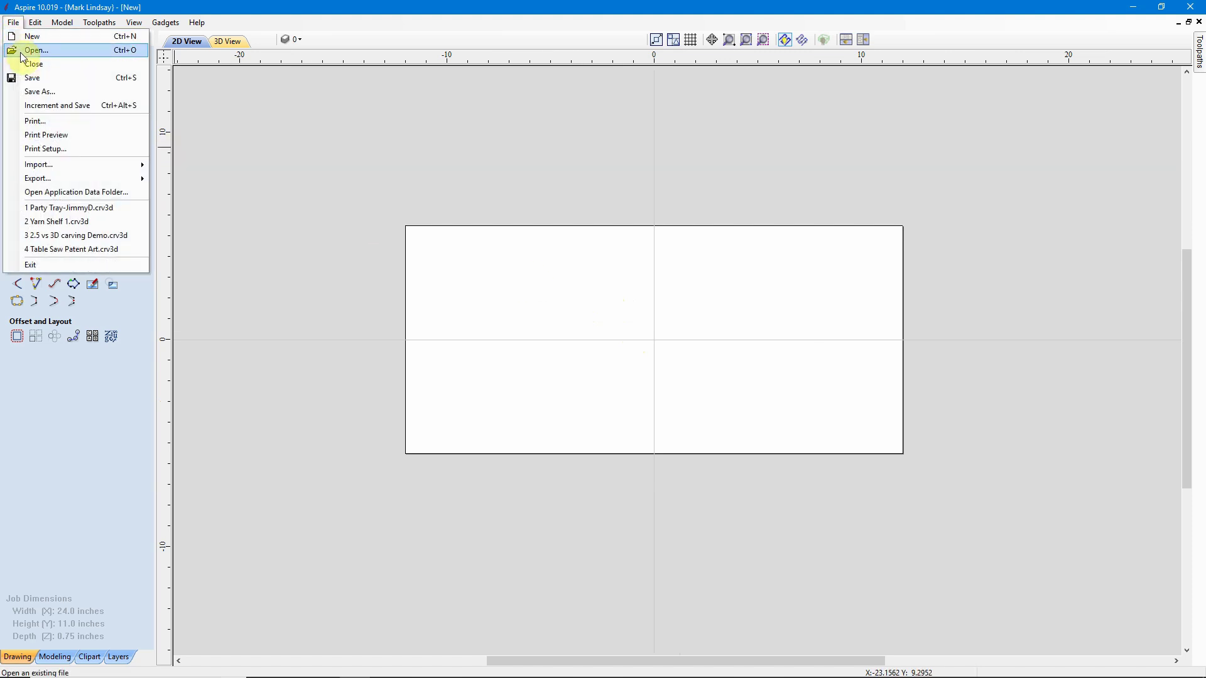
pyautogui.moveTo(81, 166)
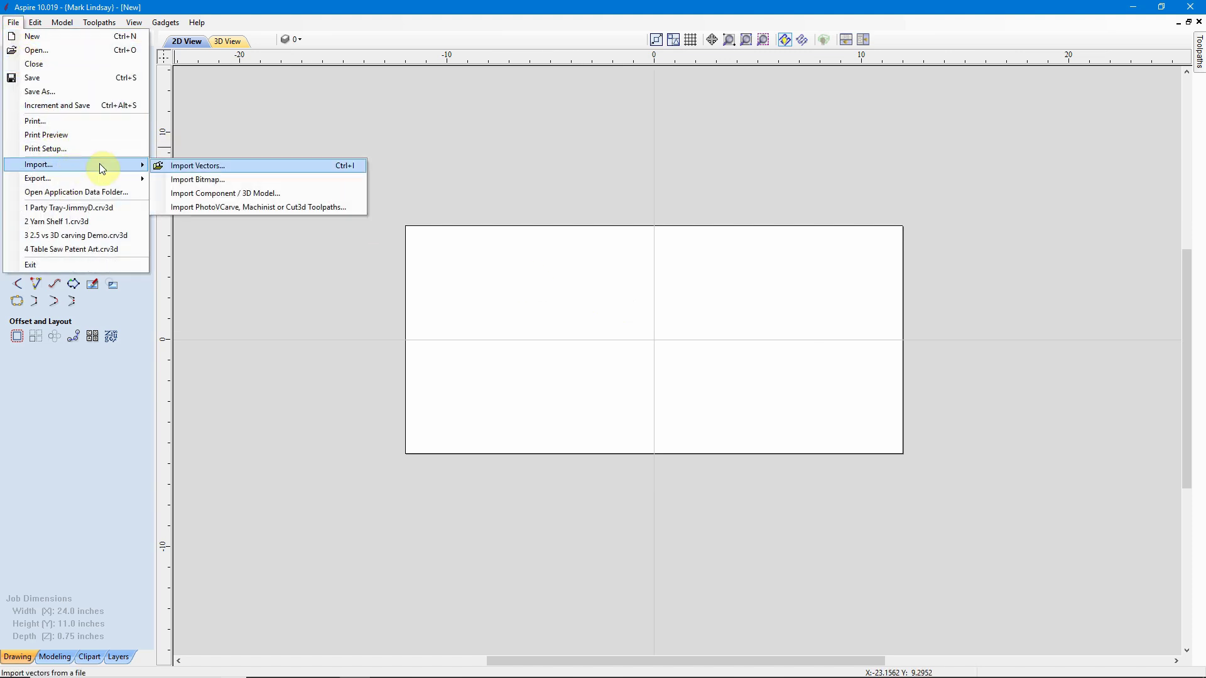
pyautogui.click(247, 175)
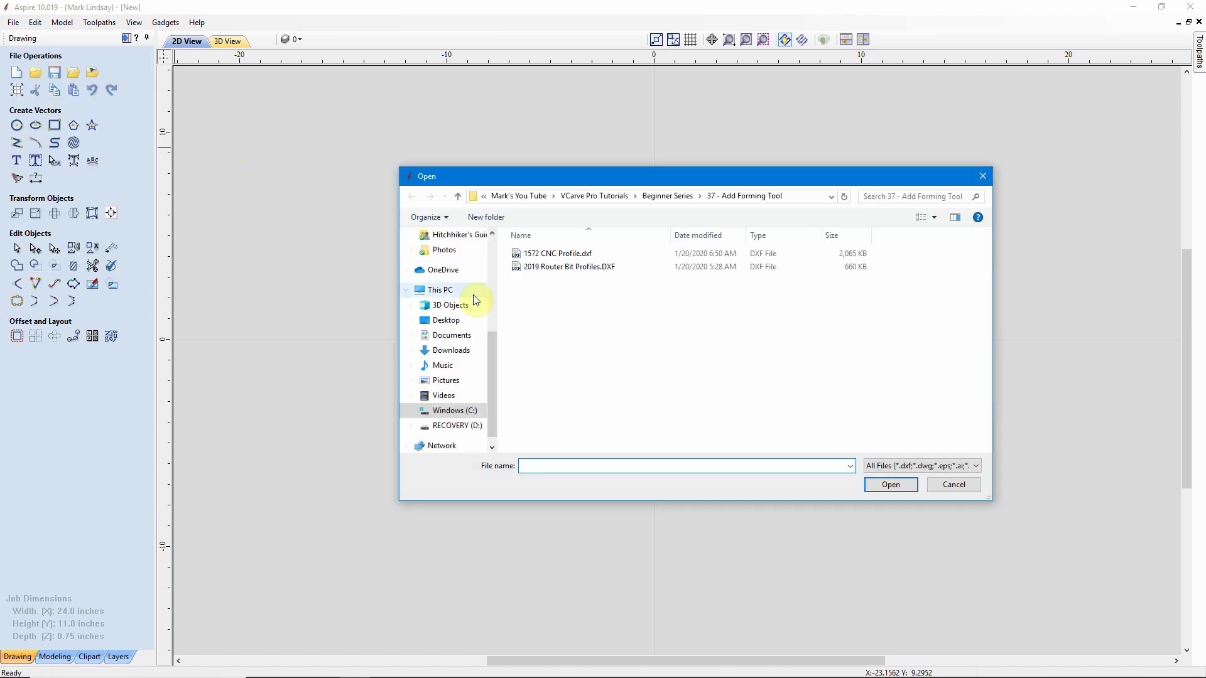
pyautogui.click(584, 269)
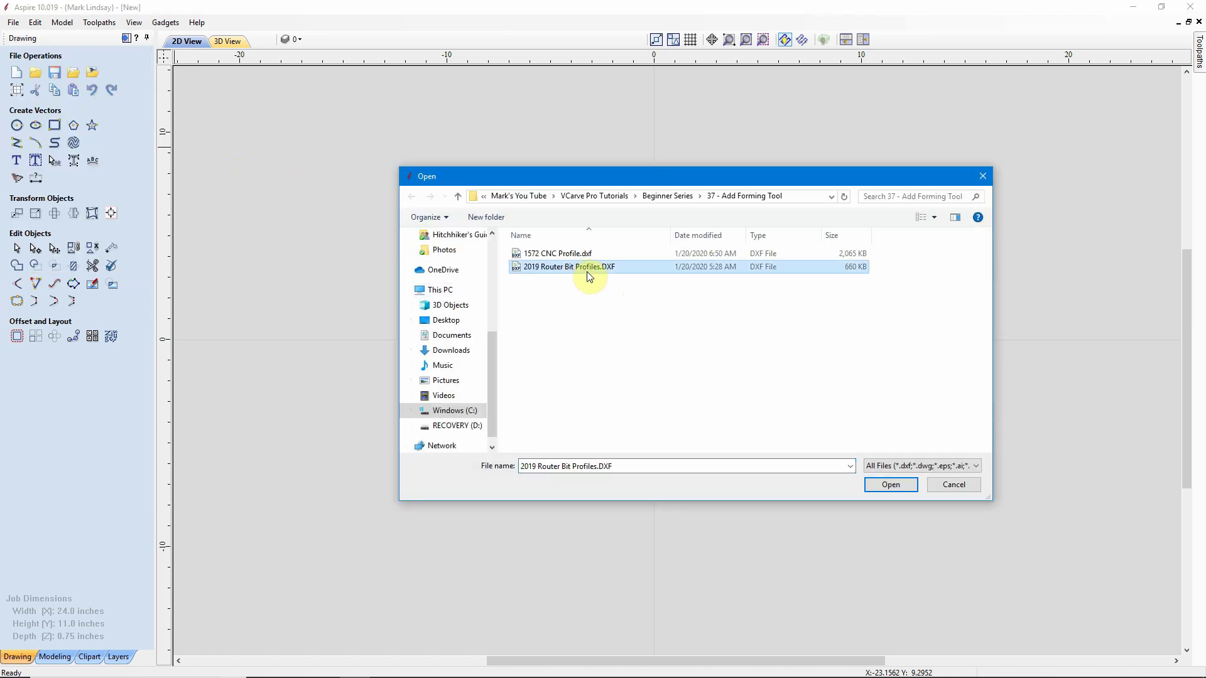
pyautogui.click(890, 485)
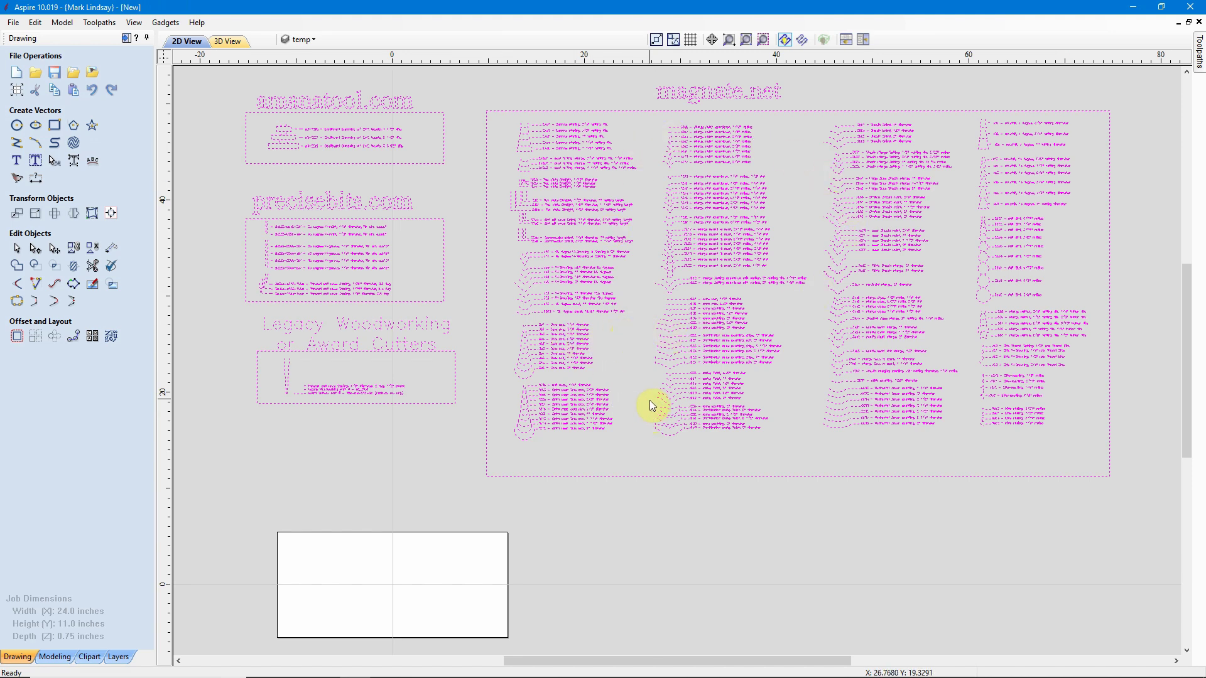
pyautogui.scroll(1, 780, 200)
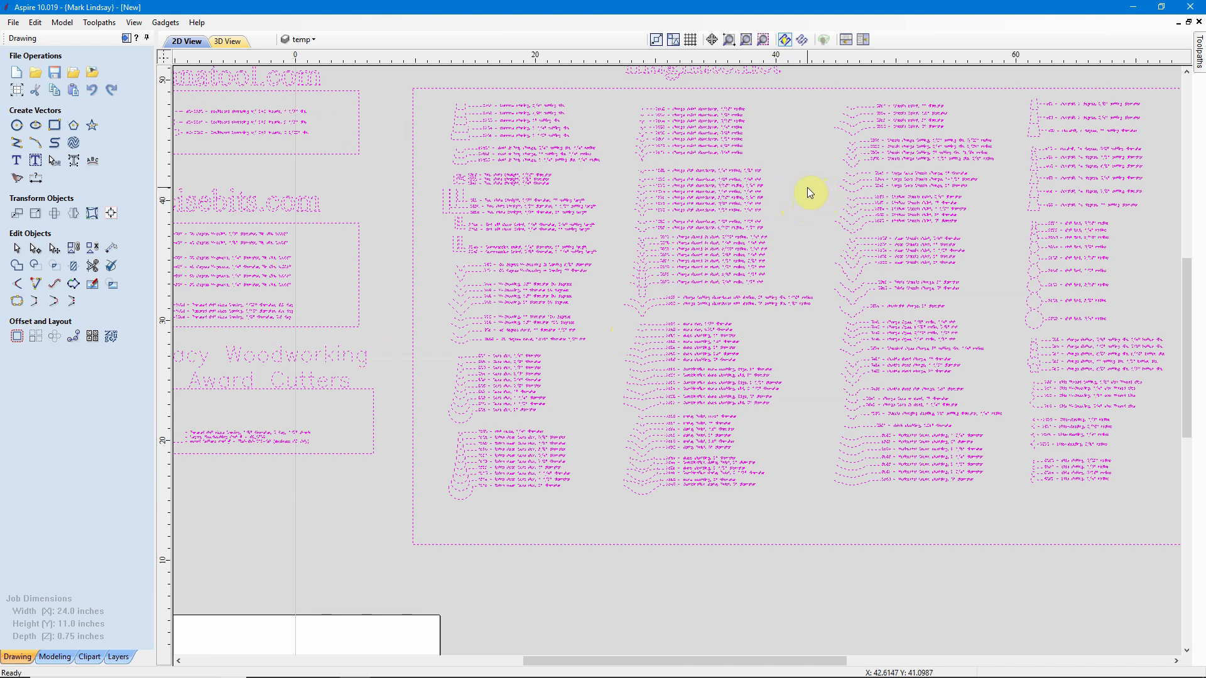
pyautogui.click(808, 187)
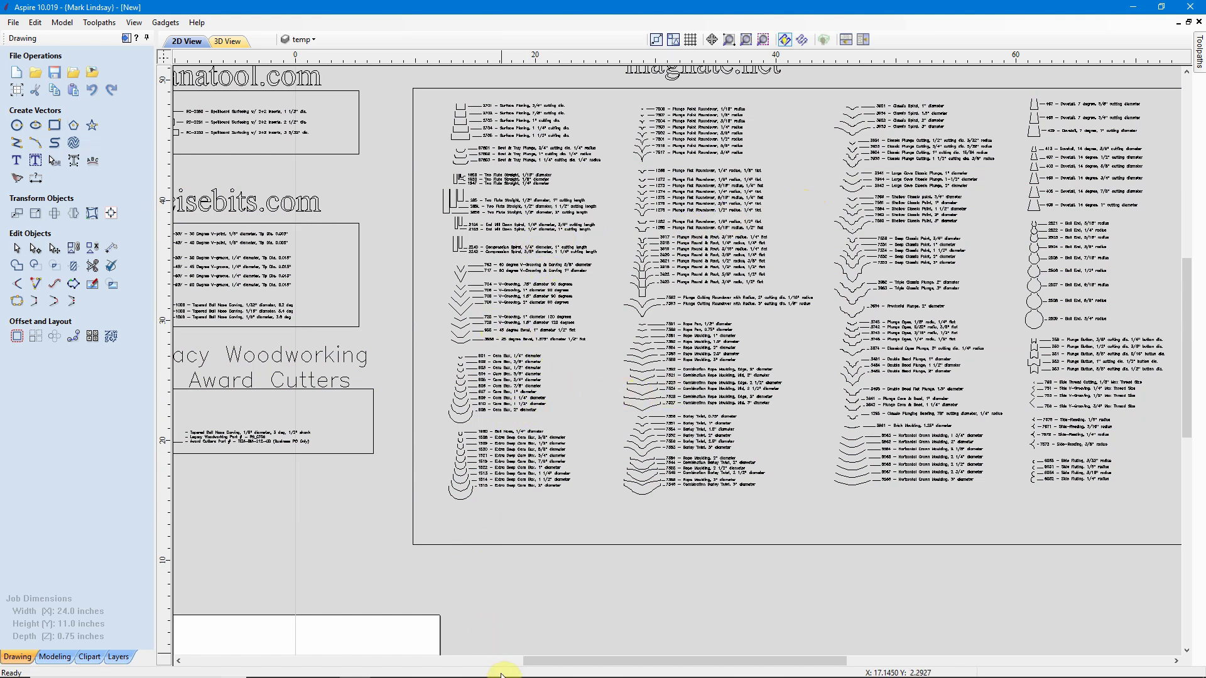
# Recheck the Magnate 7801 Bowl & Tray Plunge product page in Chrome, then minimize the browser
pyautogui.moveTo(471, 673)
pyautogui.click(322, 667)
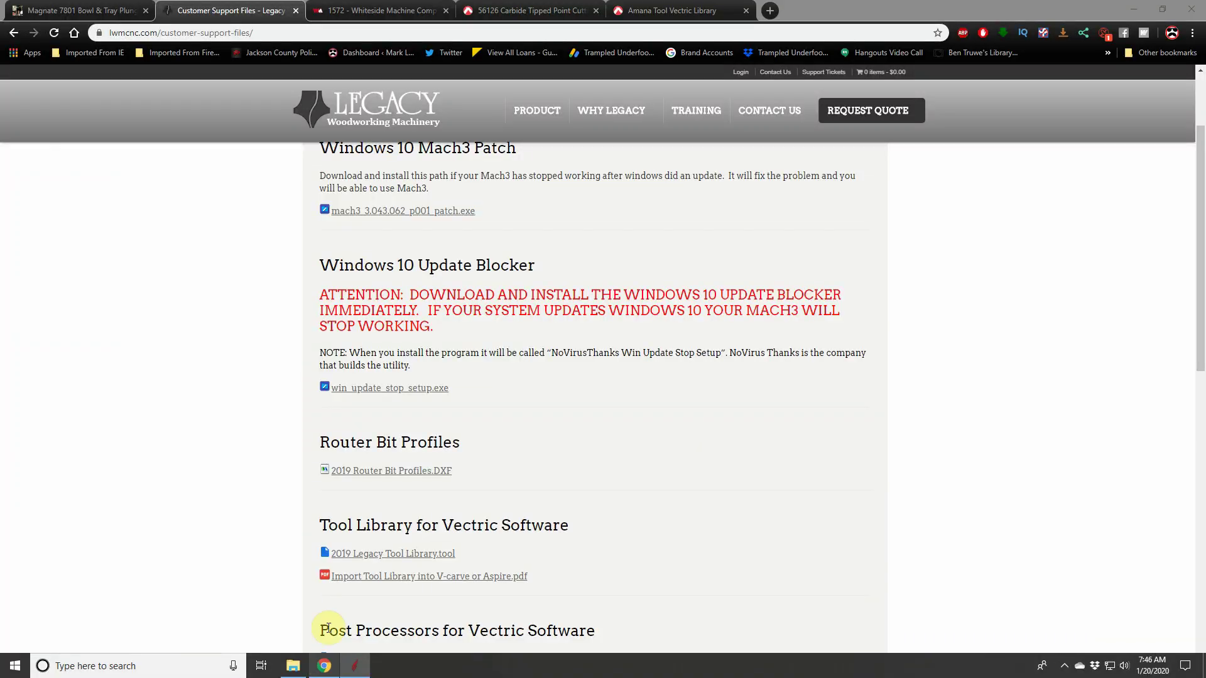
pyautogui.click(75, 11)
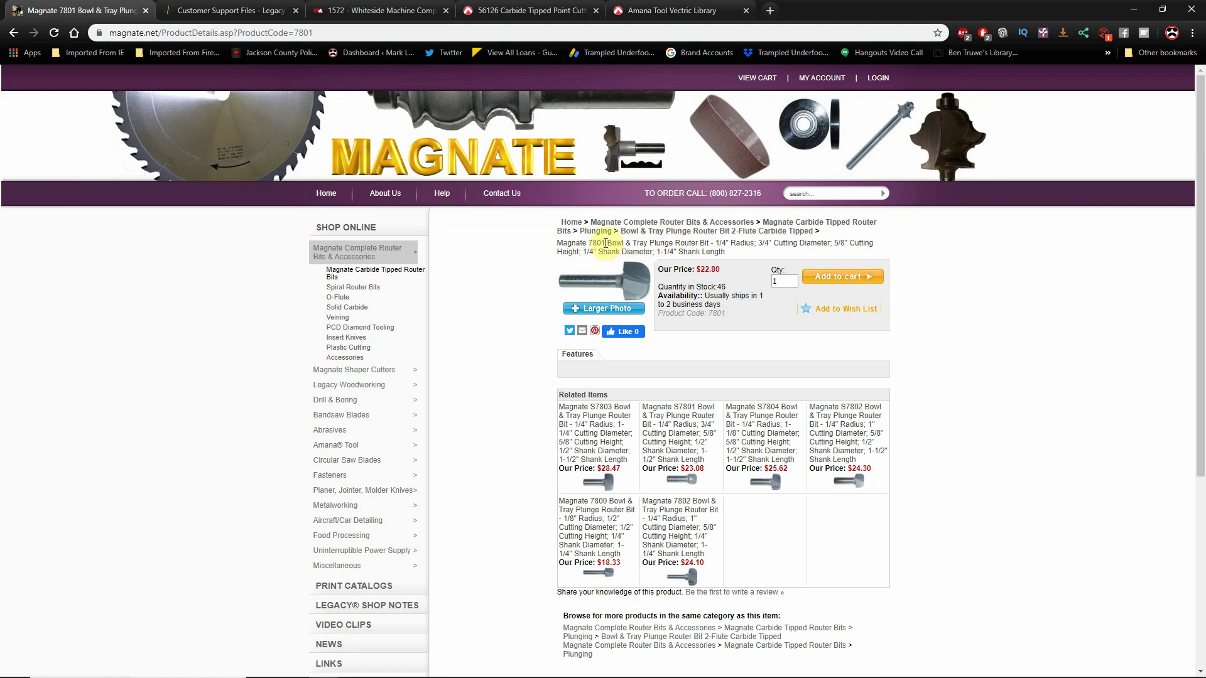
pyautogui.moveTo(605, 243); pyautogui.dragTo(588, 245)
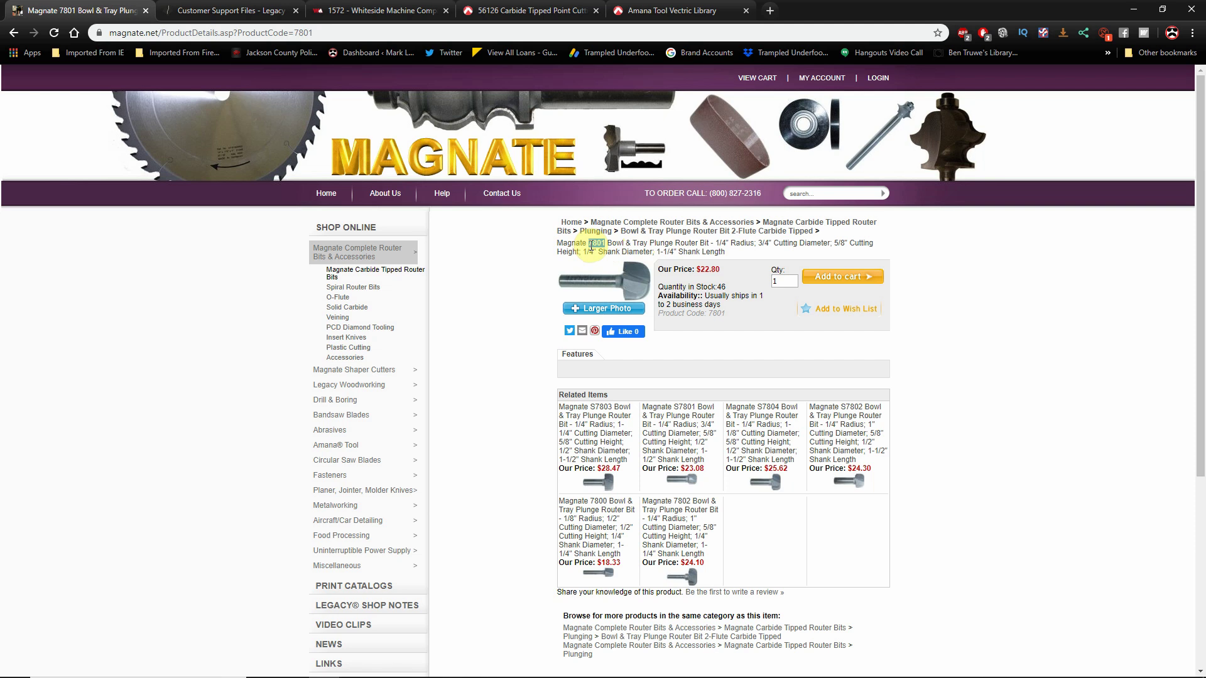
pyautogui.click(592, 249)
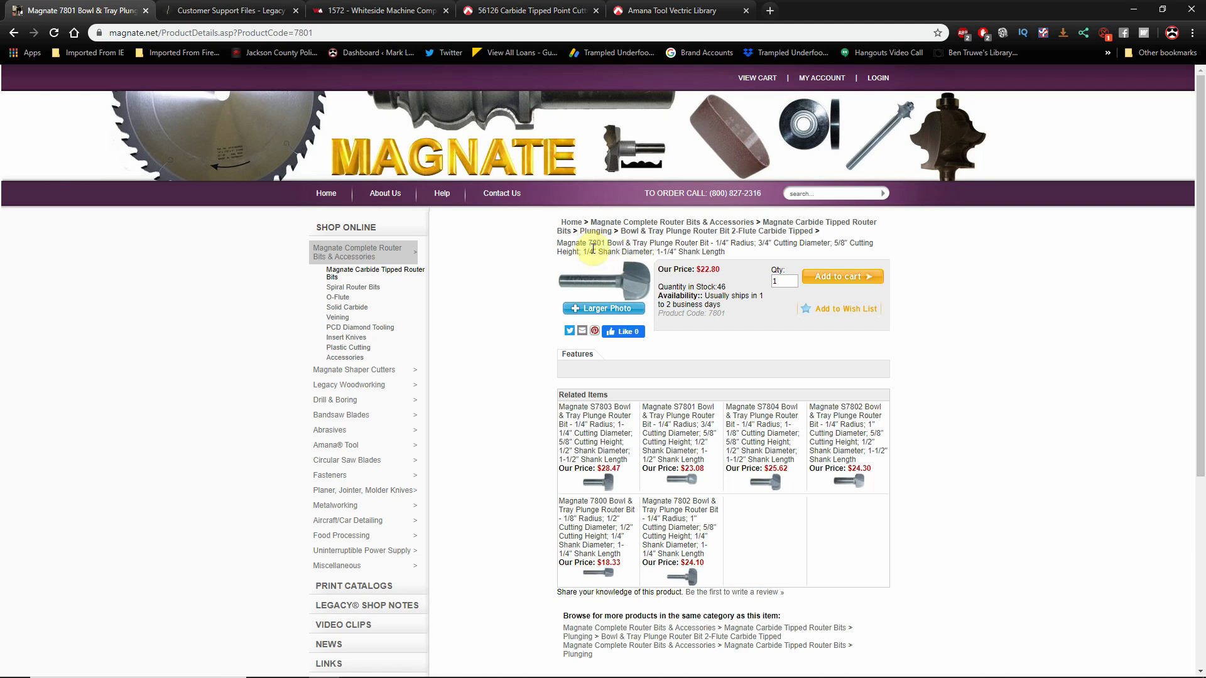
pyautogui.click(1134, 12)
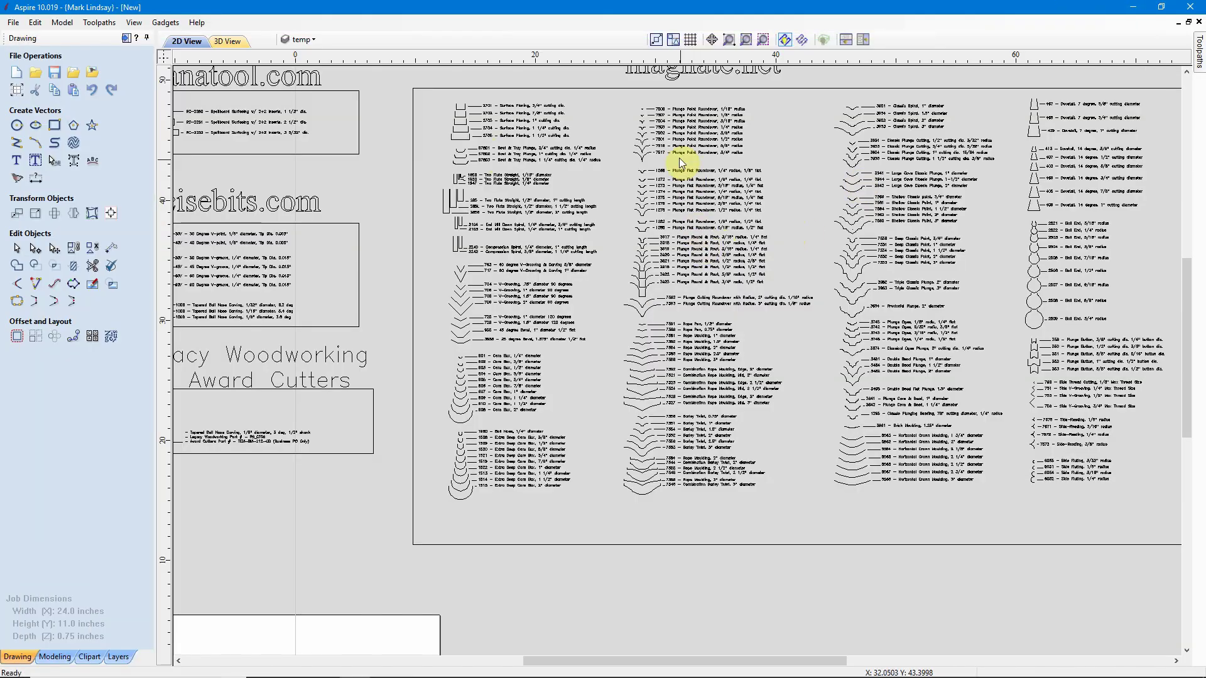
pyautogui.click(496, 155)
pyautogui.scroll(1, 1094, 148)
pyautogui.scroll(3, 1098, 134)
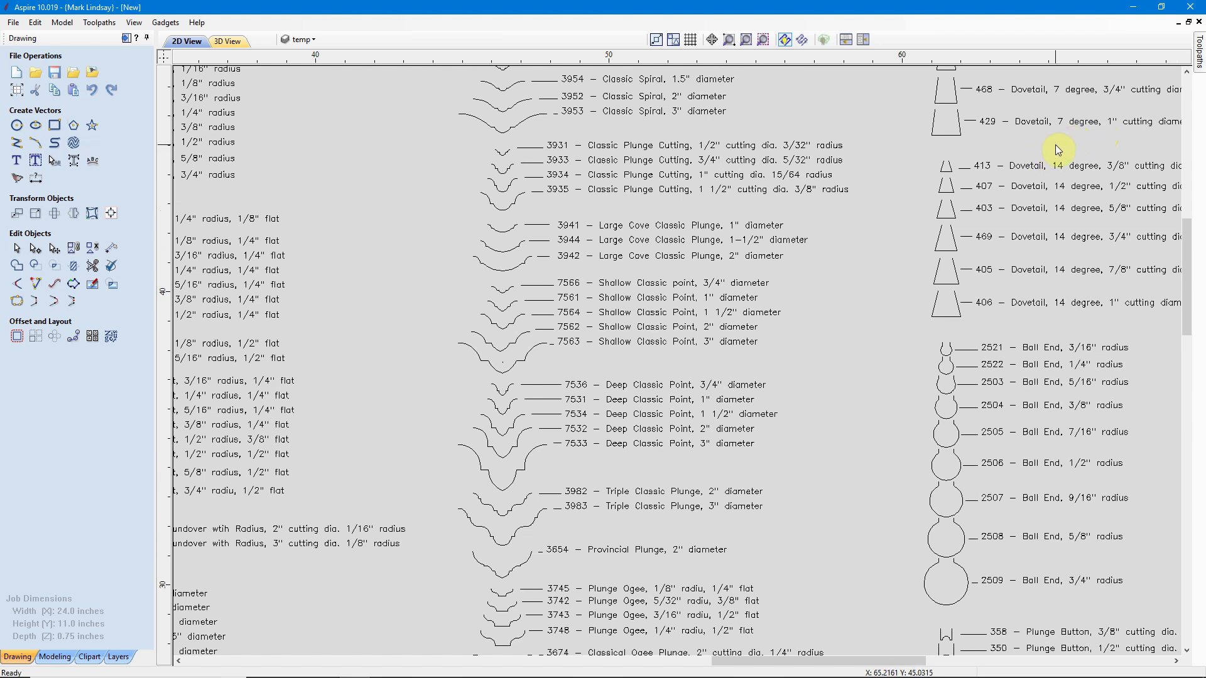
pyautogui.moveTo(1057, 145)
pyautogui.mouseDown(button='middle')
pyautogui.moveTo(883, 180)
pyautogui.moveTo(772, 236)
pyautogui.mouseUp(button='middle')
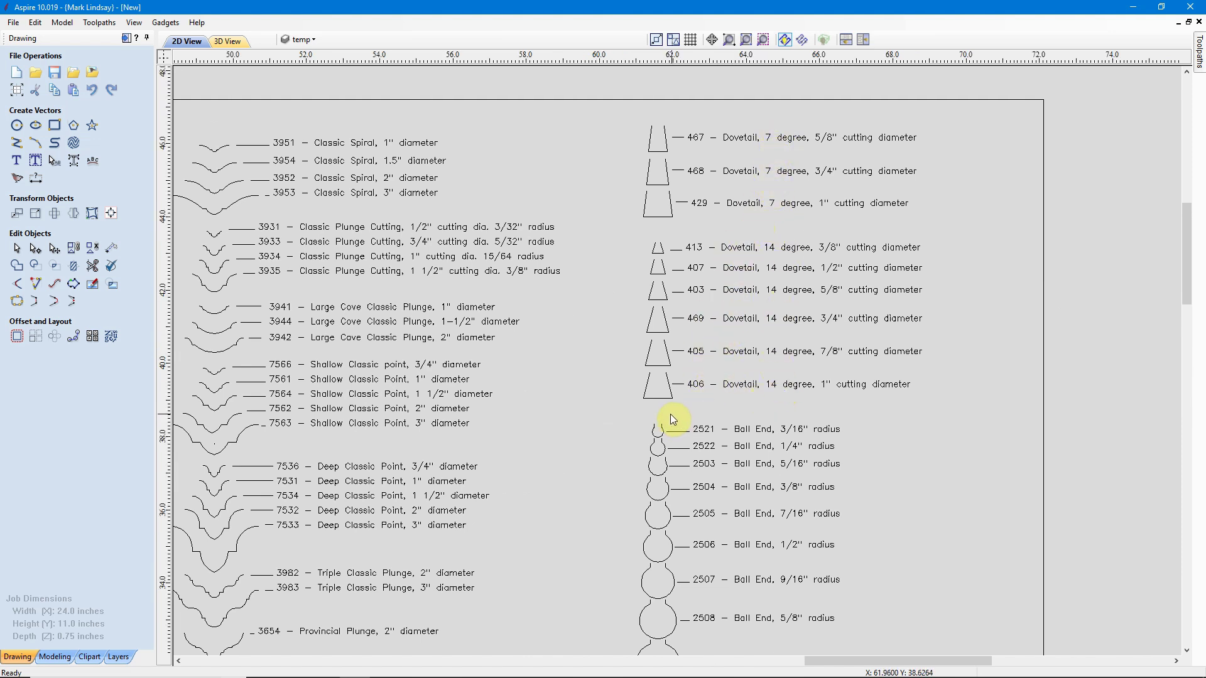
pyautogui.scroll(6, 673, 417)
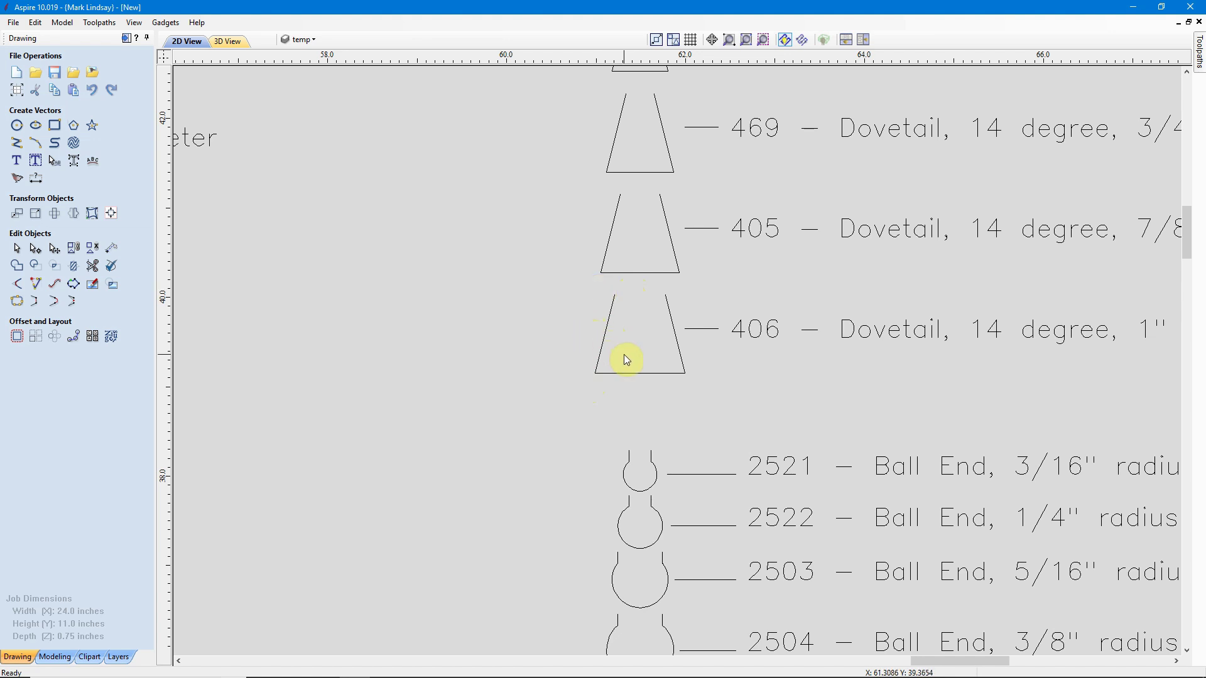
pyautogui.scroll(-2, 613, 333)
pyautogui.scroll(-2, 726, 345)
pyautogui.scroll(-4, 728, 350)
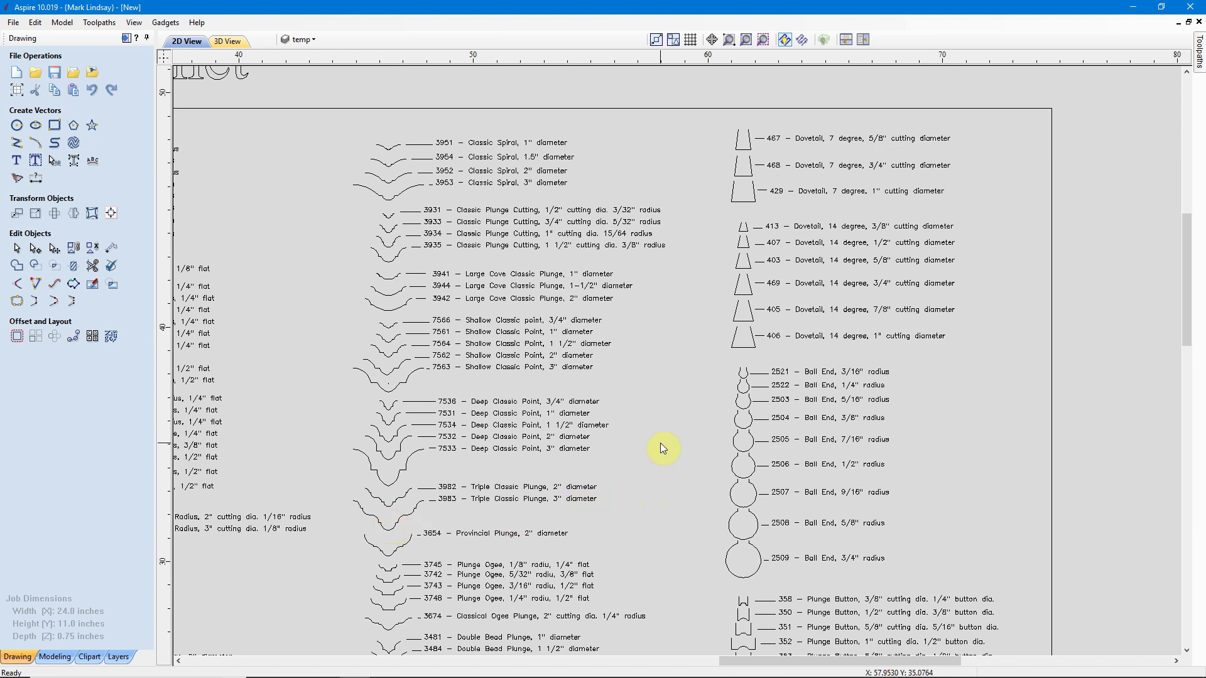
pyautogui.scroll(-1, 660, 448)
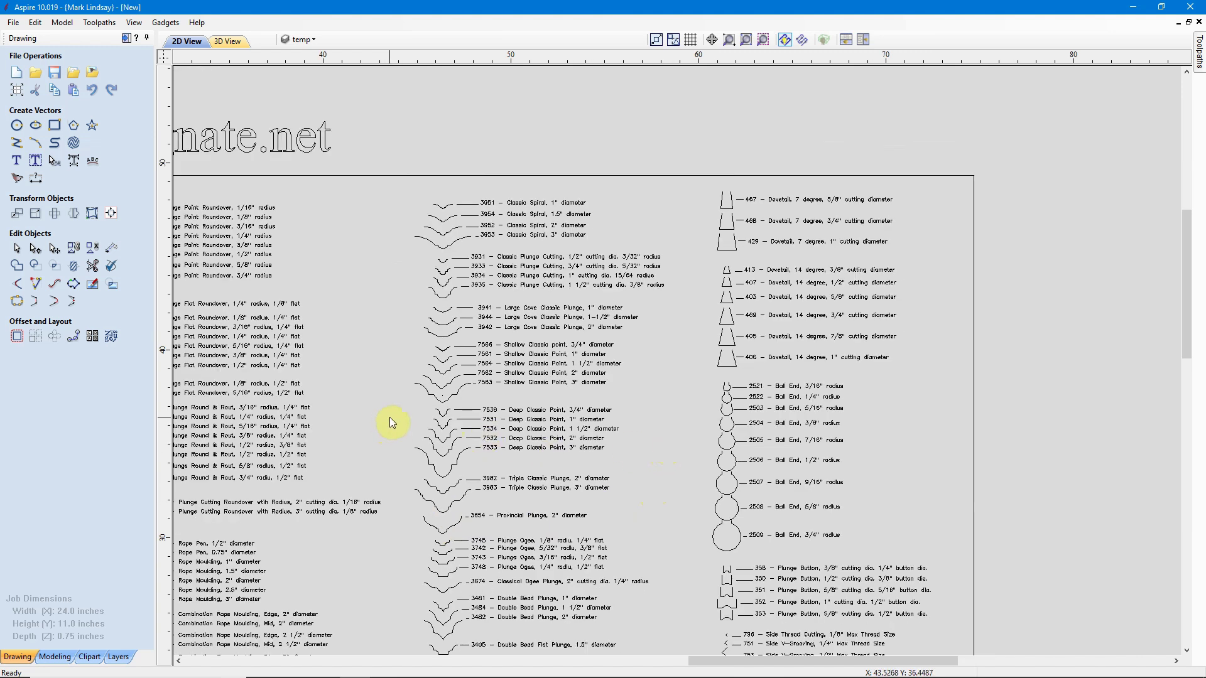
pyautogui.moveTo(389, 417); pyautogui.dragTo(657, 385, button='middle')
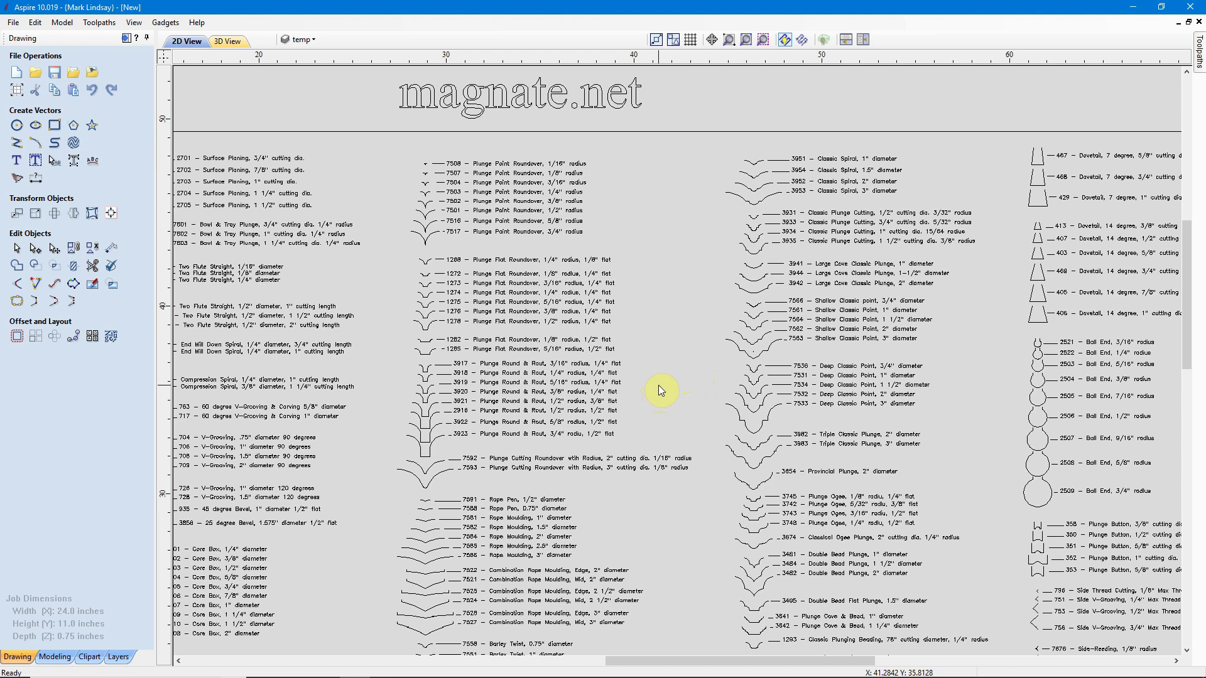
pyautogui.moveTo(659, 382); pyautogui.dragTo(775, 341, button='middle')
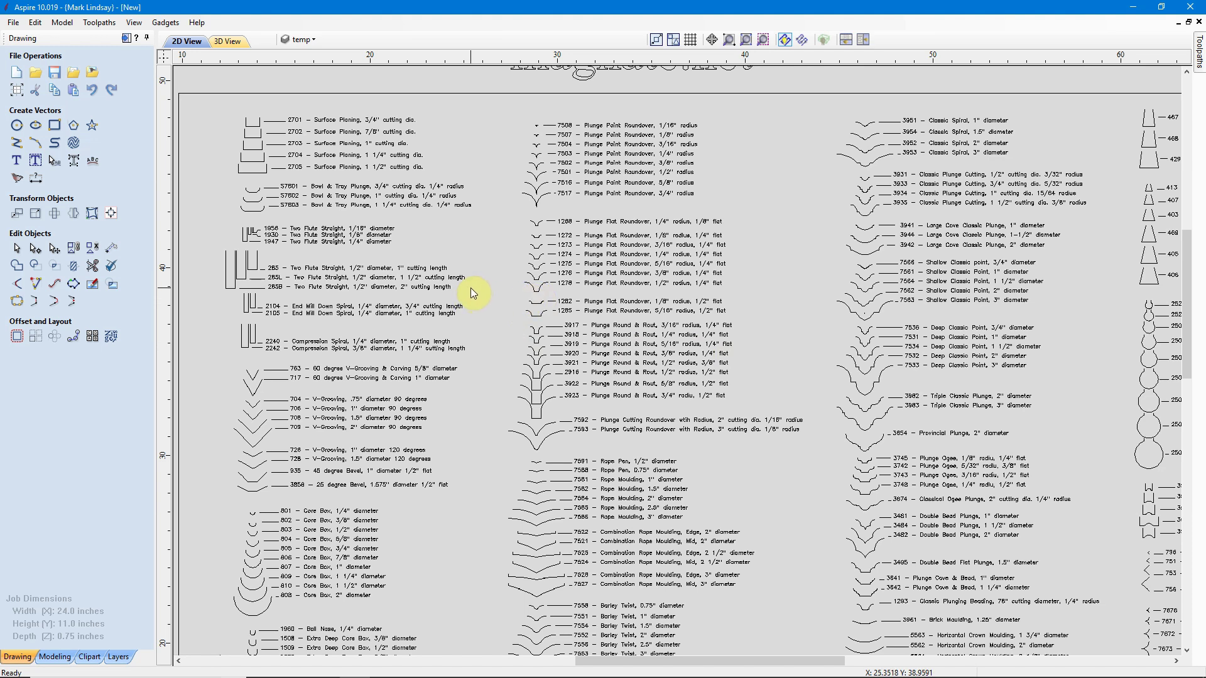
pyautogui.scroll(1, 224, 195)
pyautogui.scroll(4, 227, 201)
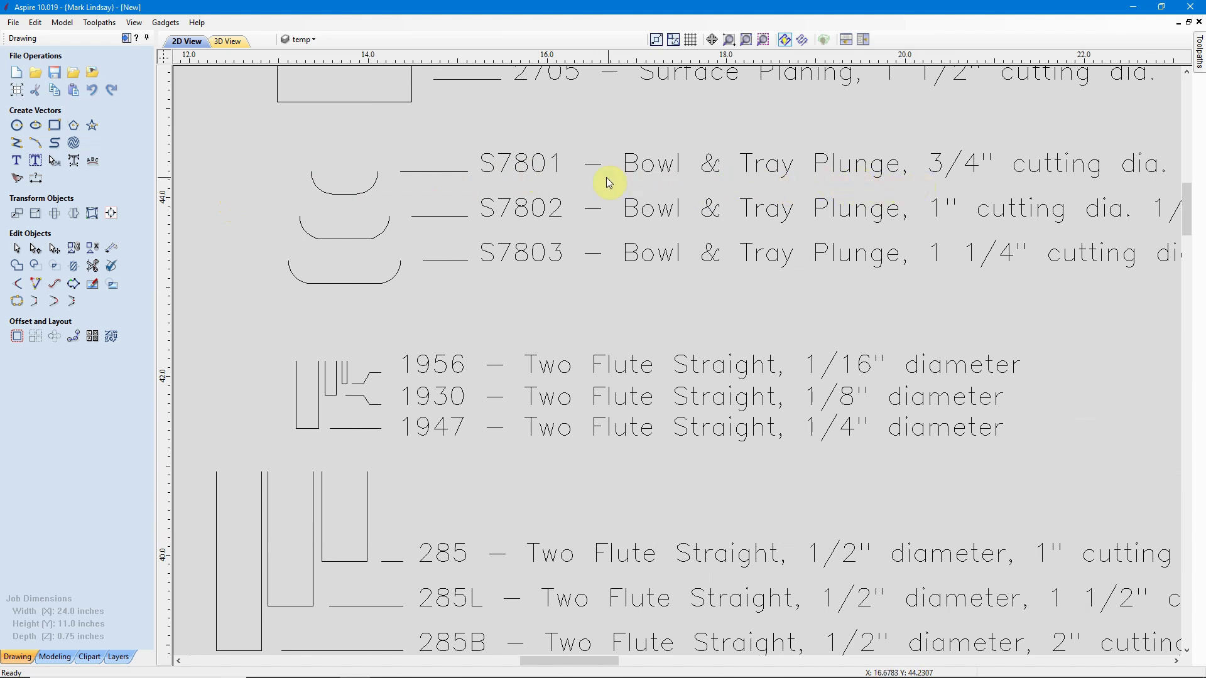
pyautogui.click(343, 194)
pyautogui.scroll(-5, 559, 259)
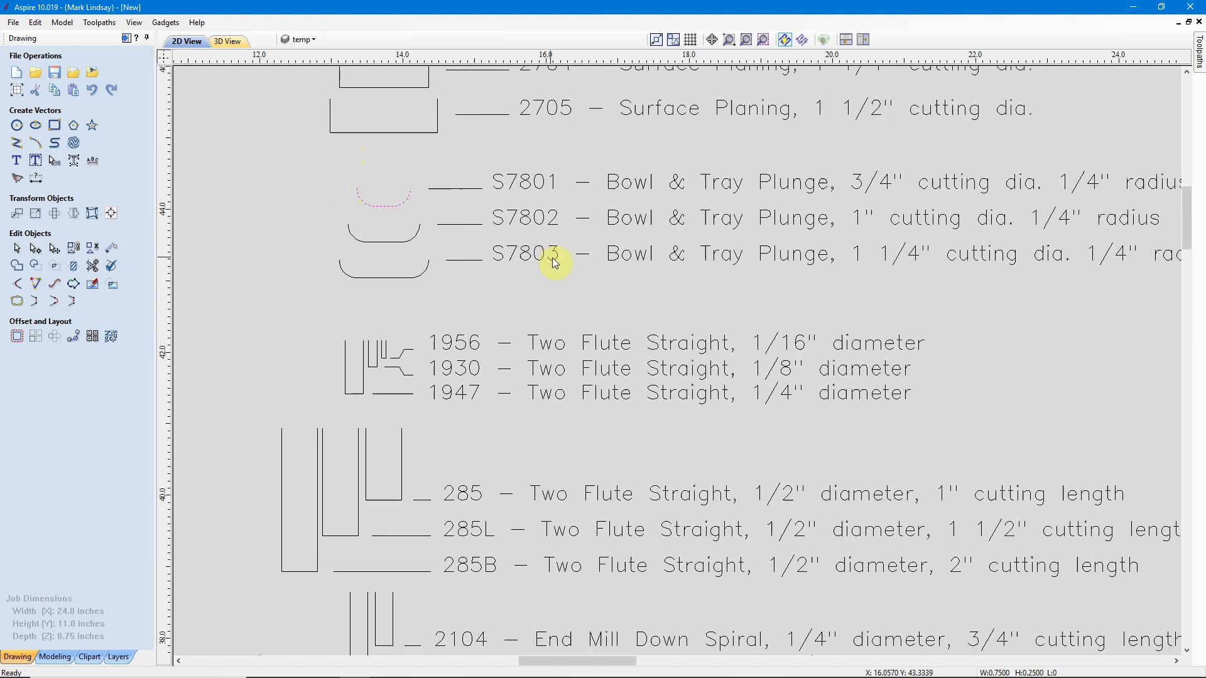
pyautogui.click(388, 241)
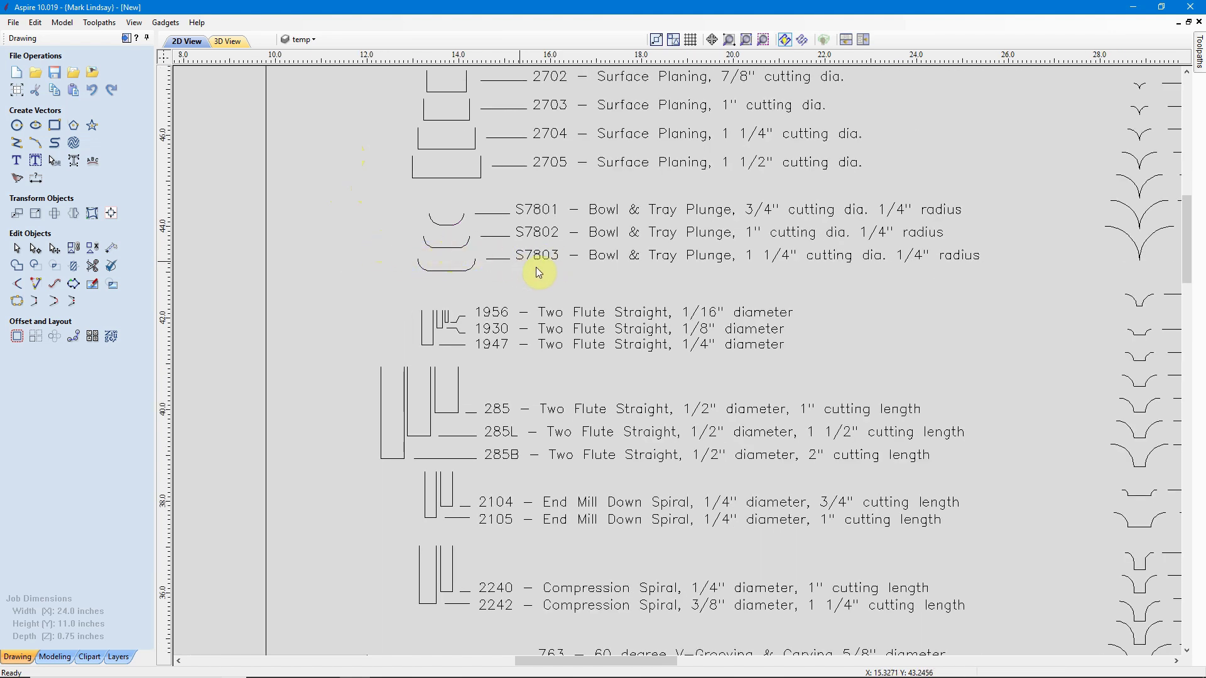
pyautogui.scroll(-5, 544, 270)
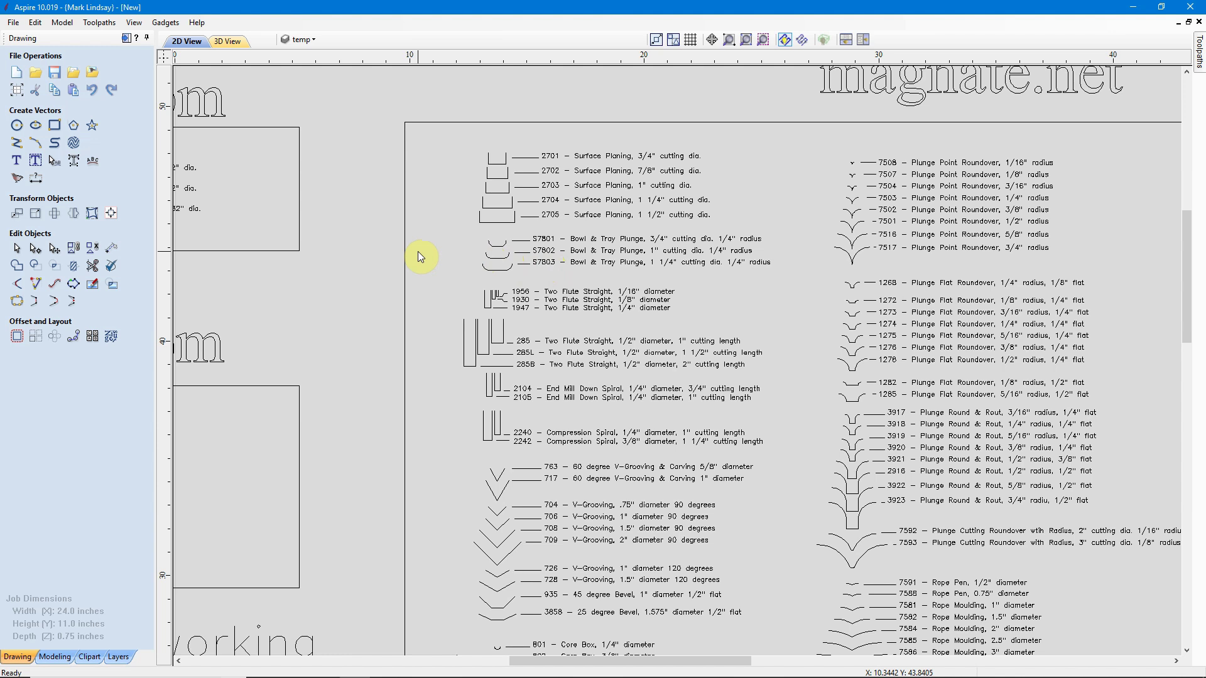
# Delete all imported profiles and labels except the S7801 bowl arc, then select that arc
pyautogui.hotkey('ctrl', 'a')
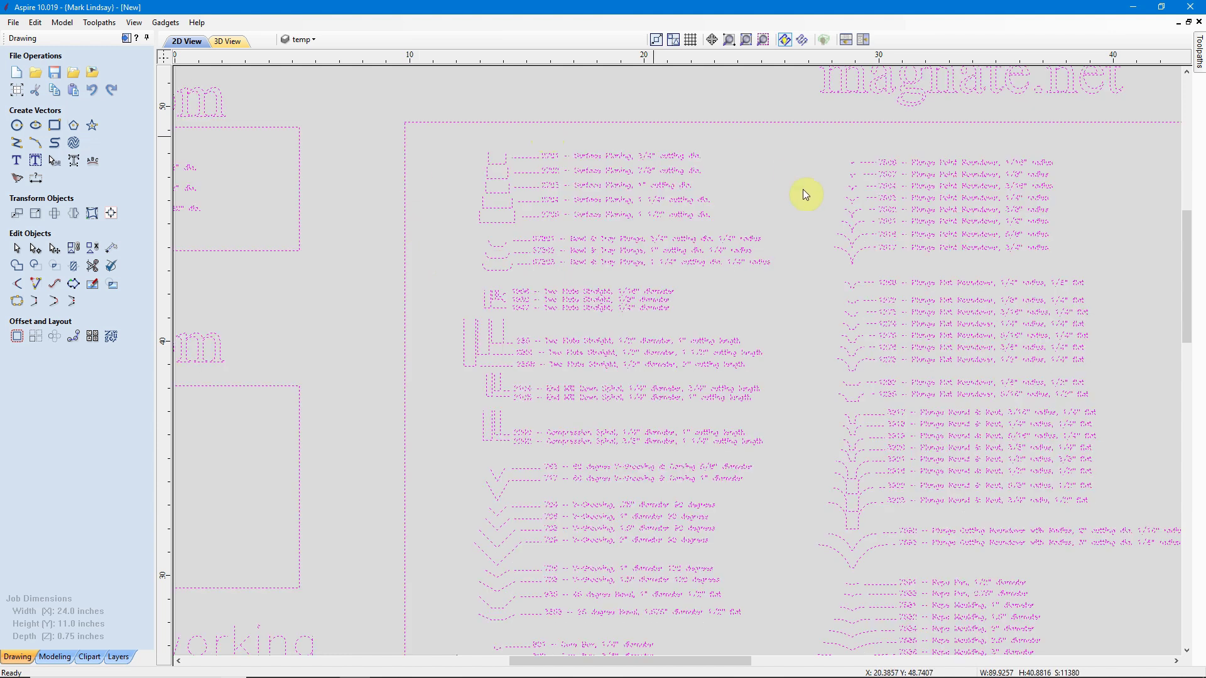
pyautogui.scroll(2, 512, 249)
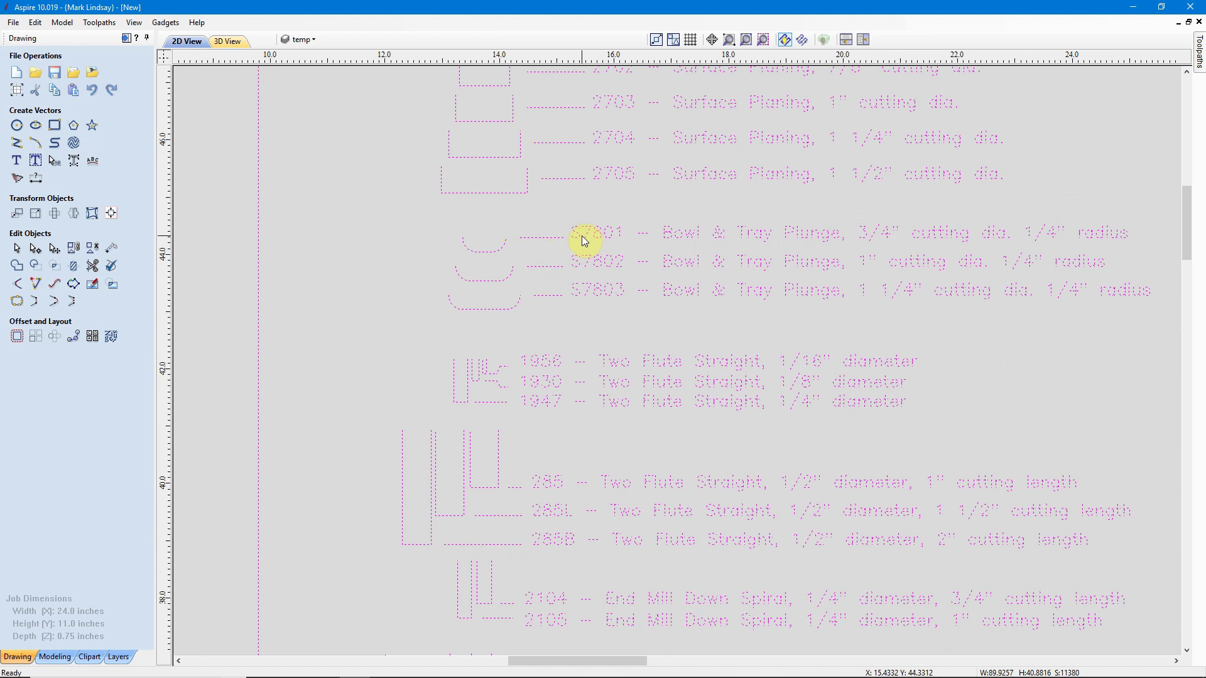
pyautogui.keyDown('shift'); pyautogui.click(484, 253); pyautogui.keyUp('shift')
pyautogui.press('Delete')
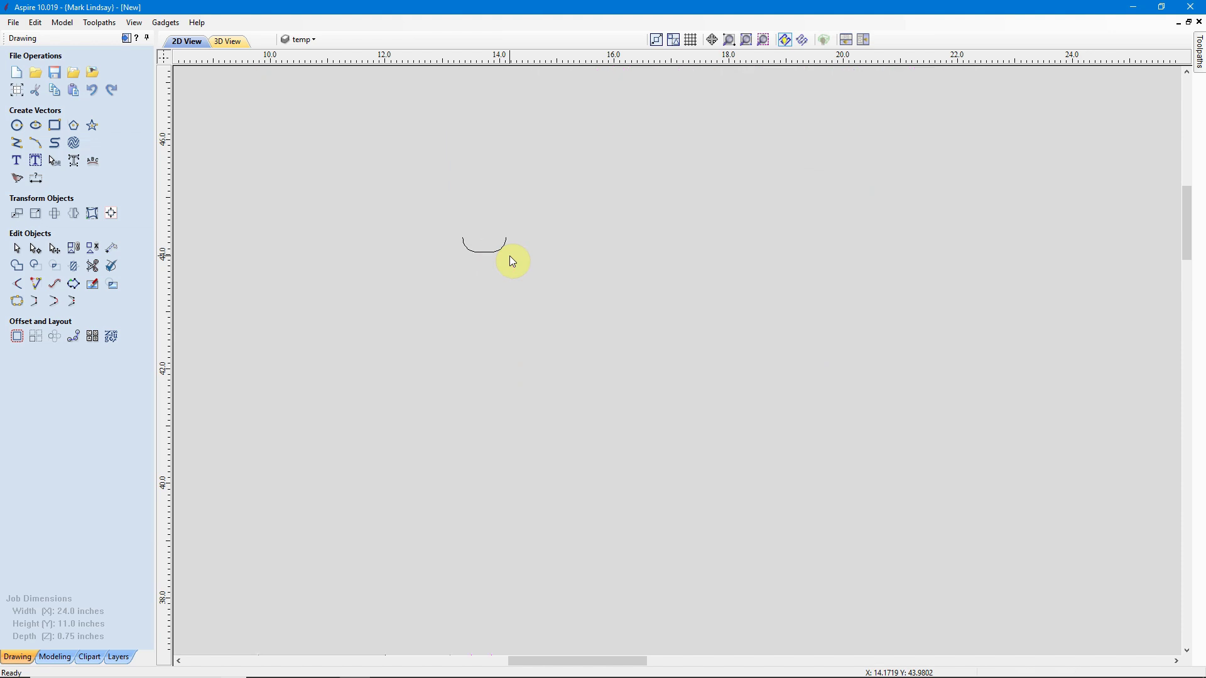
pyautogui.scroll(-1, 510, 255)
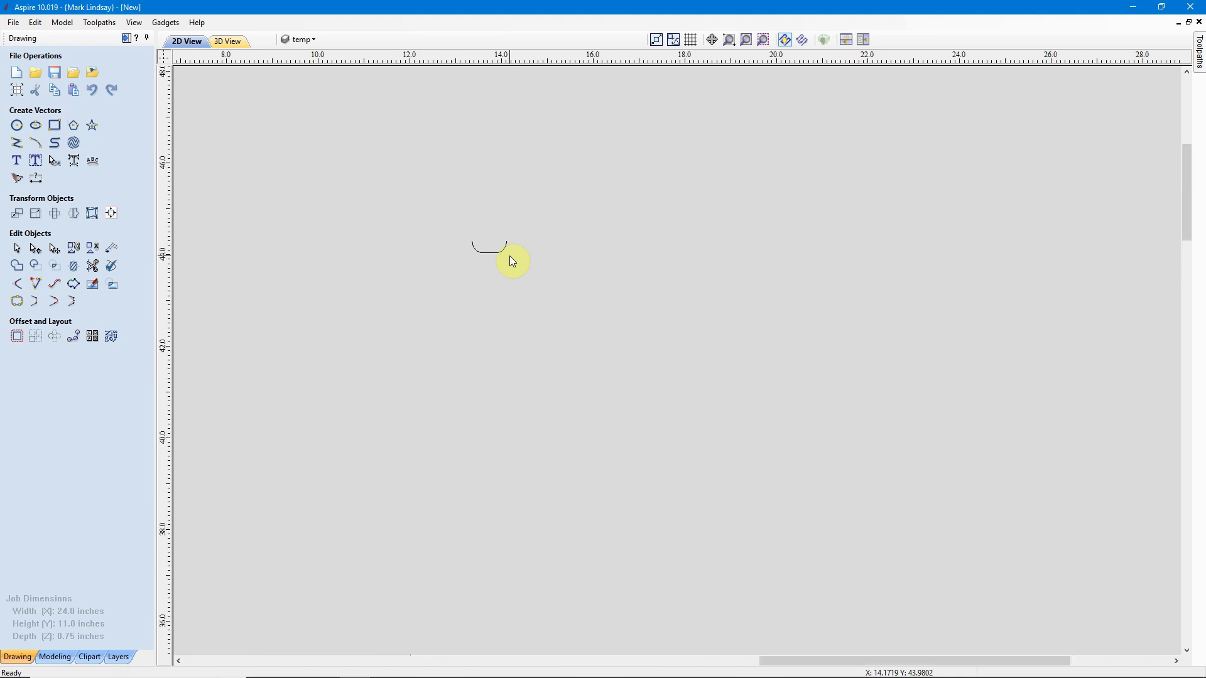
pyautogui.moveTo(527, 227); pyautogui.dragTo(451, 276)
pyautogui.scroll(-5, 605, 270)
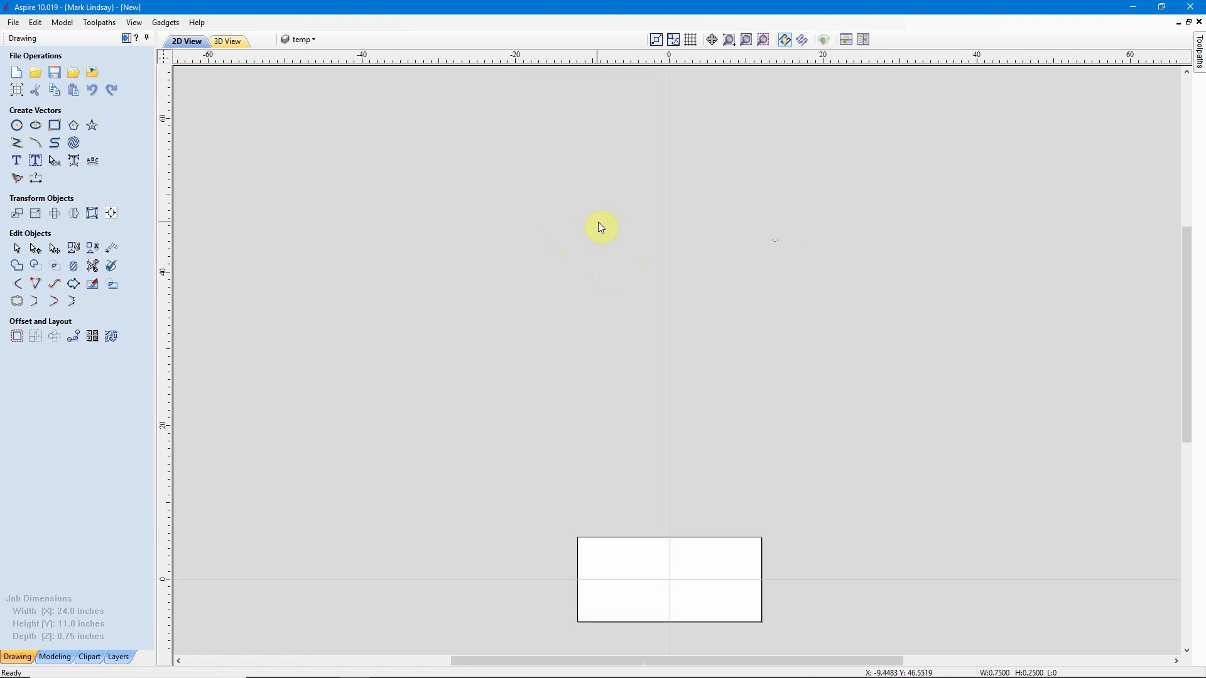
# Align the S7801 arc to the material centre and zoom in on it
pyautogui.click(111, 215)
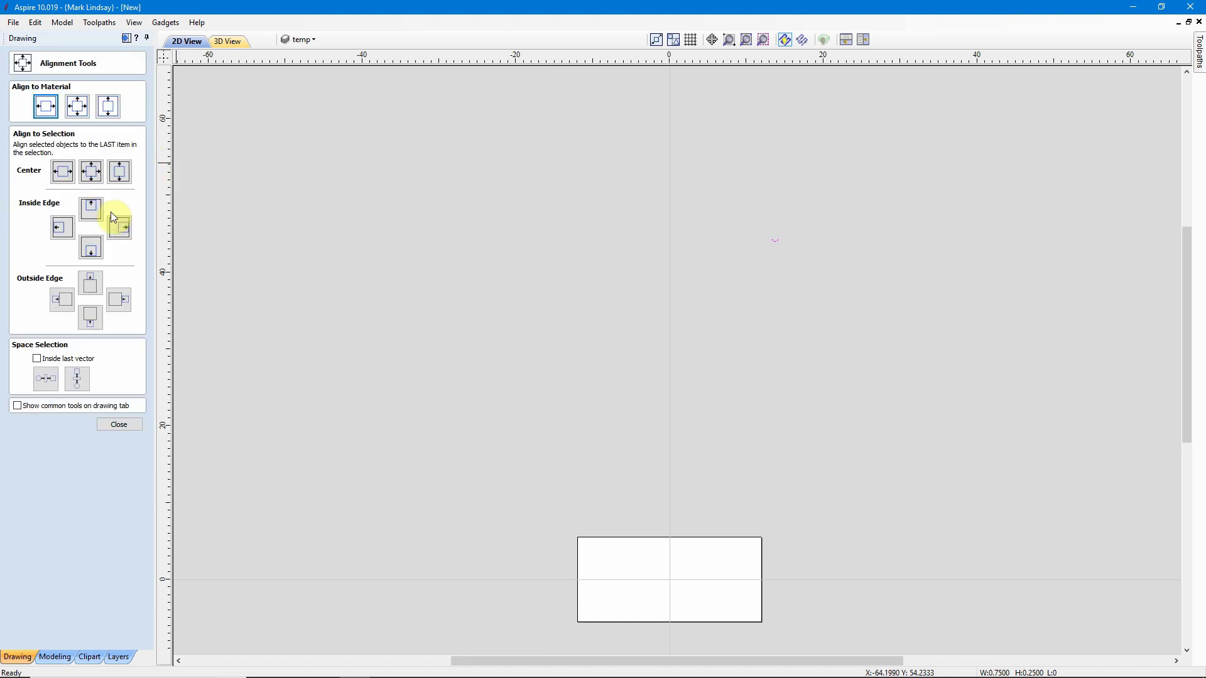
pyautogui.click(78, 107)
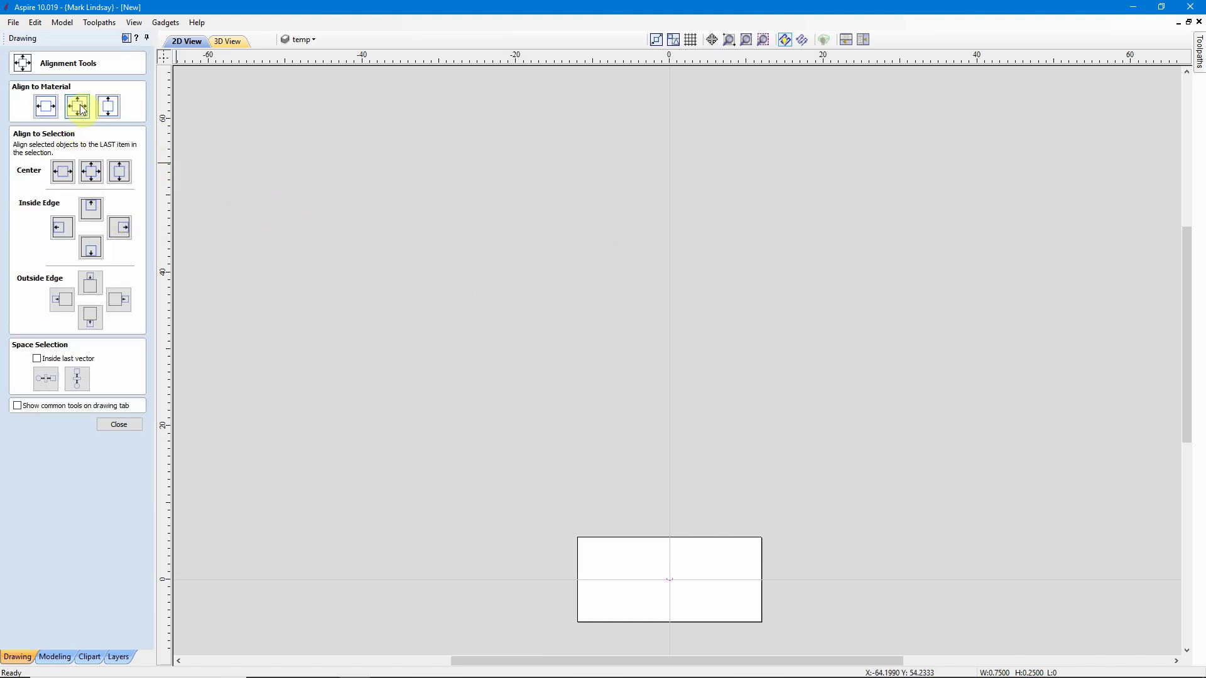
pyautogui.click(128, 428)
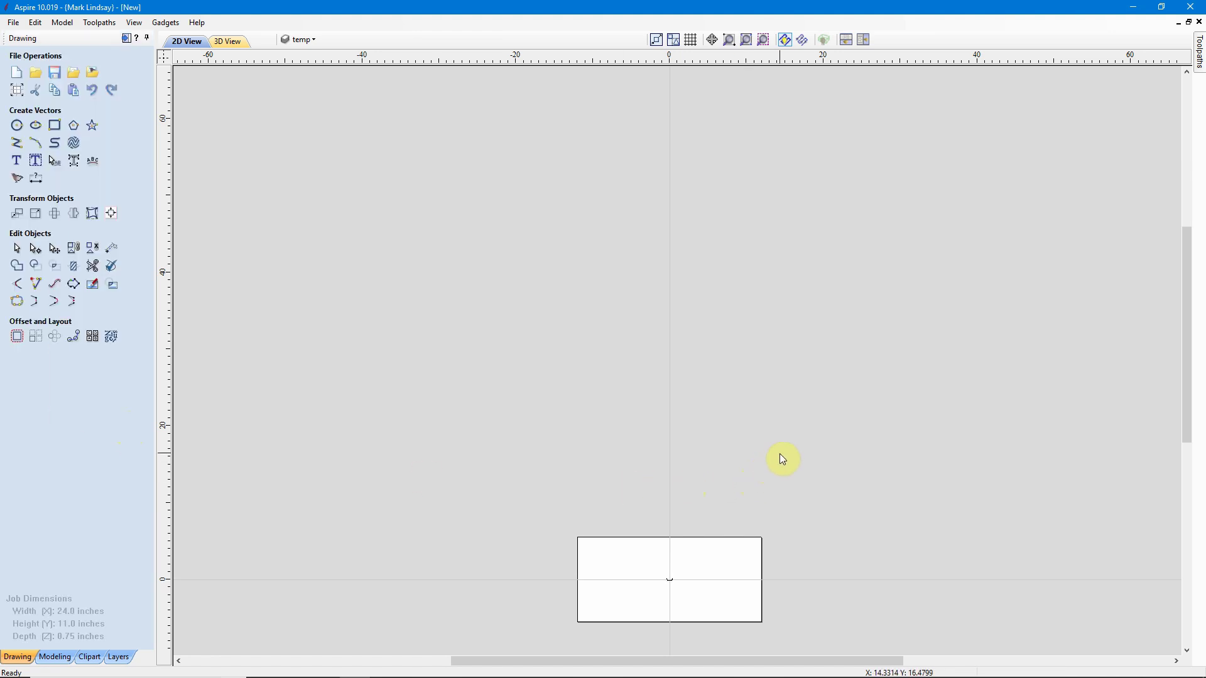
pyautogui.click(764, 42)
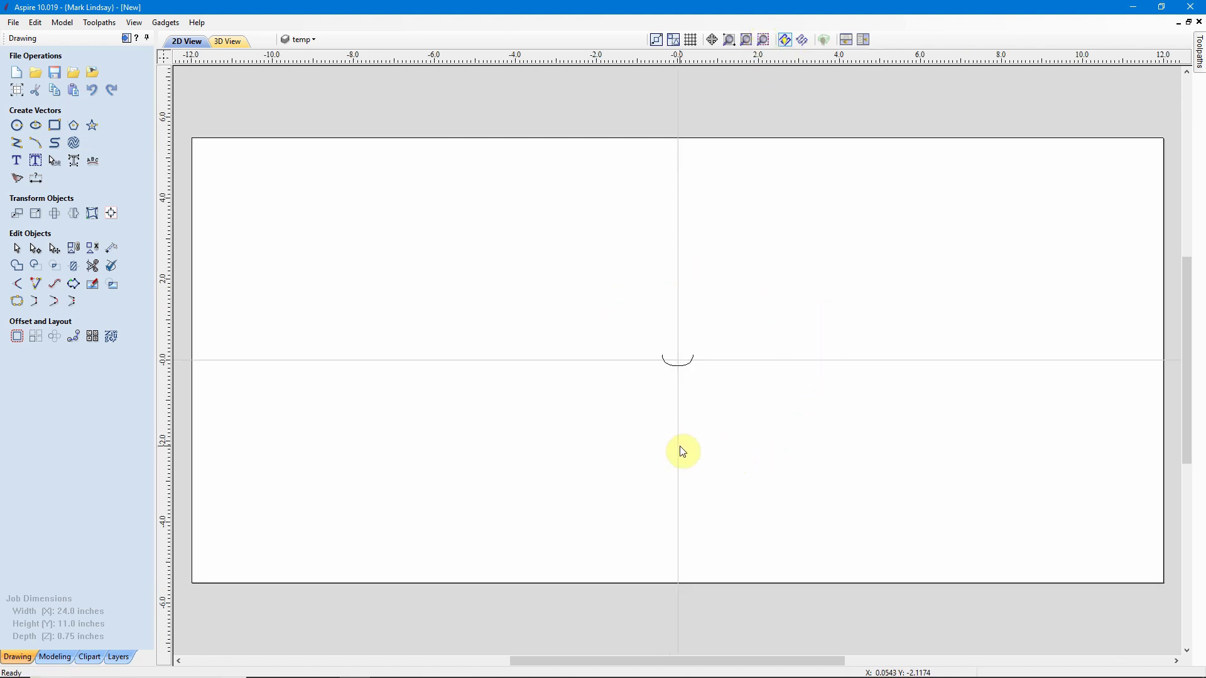
pyautogui.scroll(3, 692, 395)
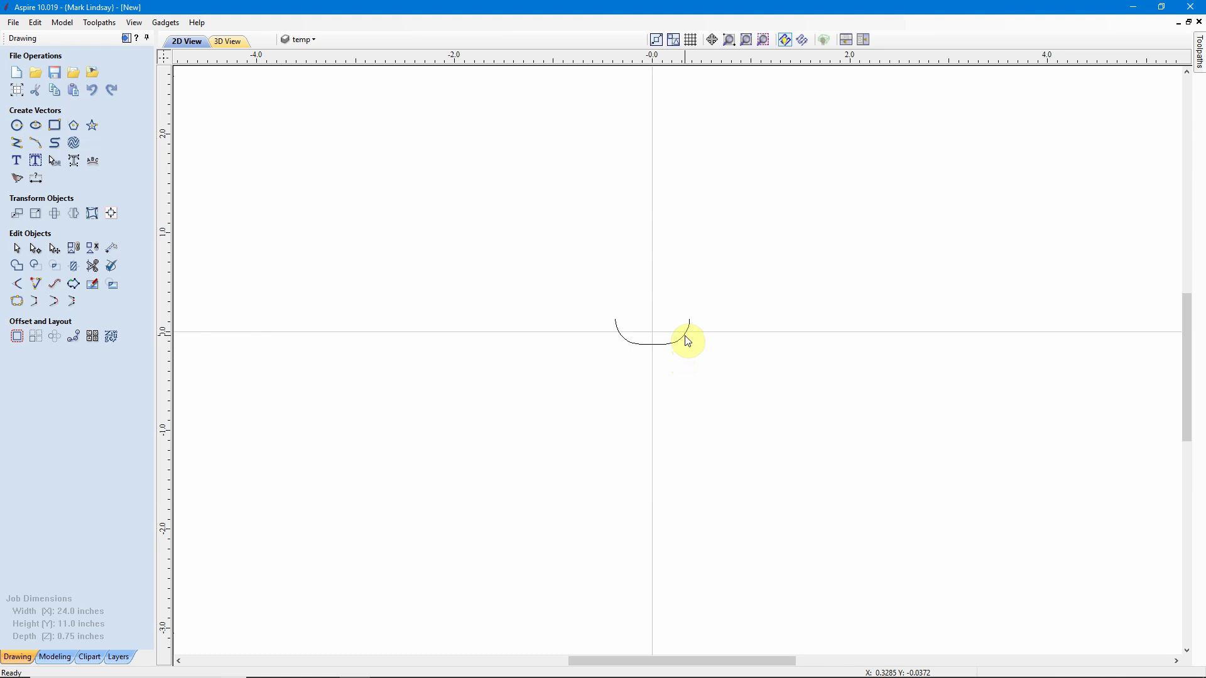
pyautogui.scroll(2, 683, 349)
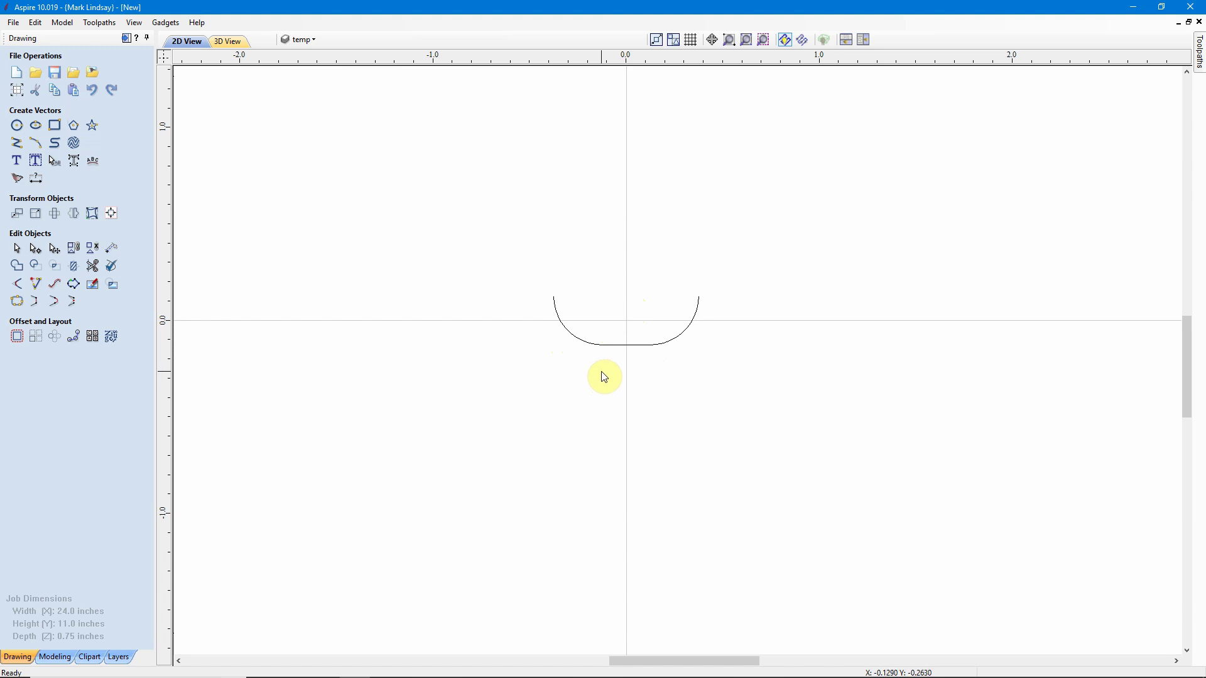
# Node-edit the U-shaped bowl arc and add a node at the middle of its flat bottom
pyautogui.click(645, 345)
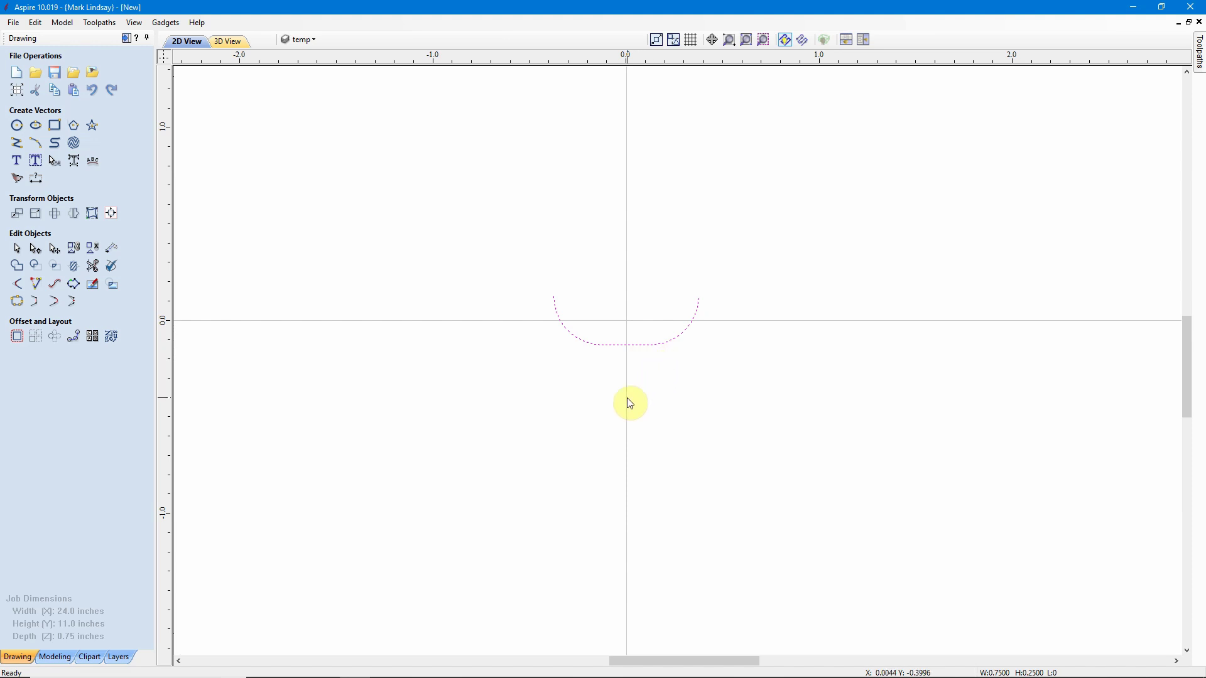
pyautogui.press('n')
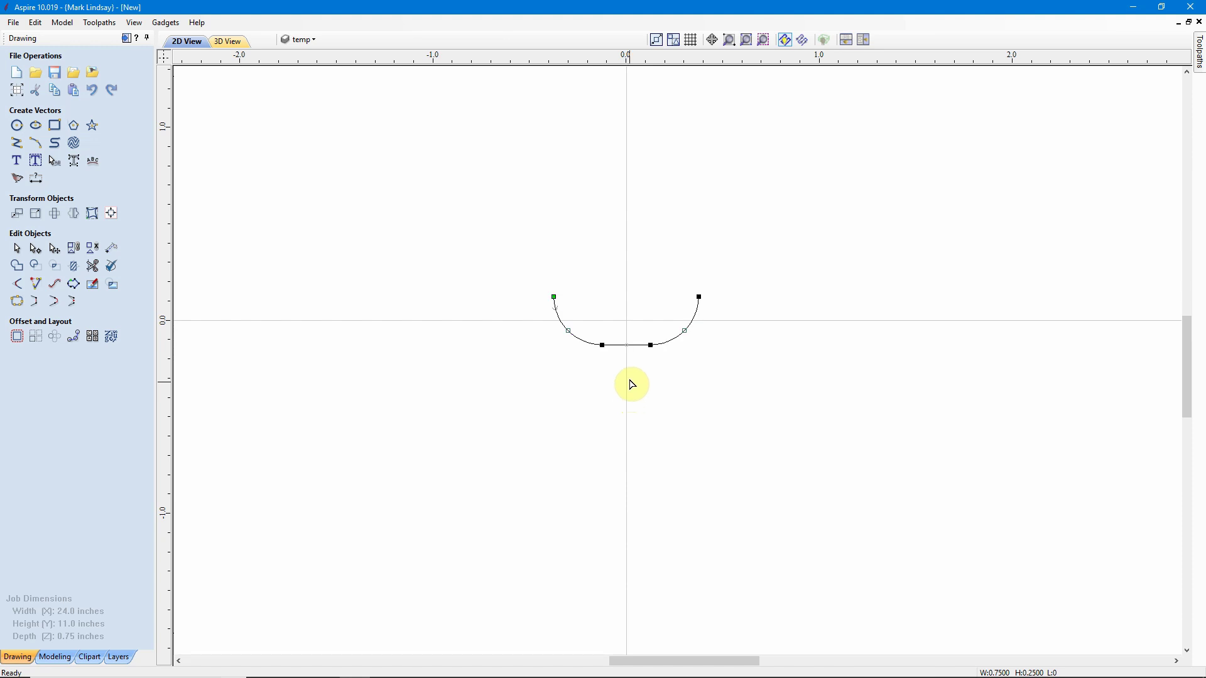
pyautogui.scroll(1, 626, 366)
pyautogui.scroll(2, 626, 366)
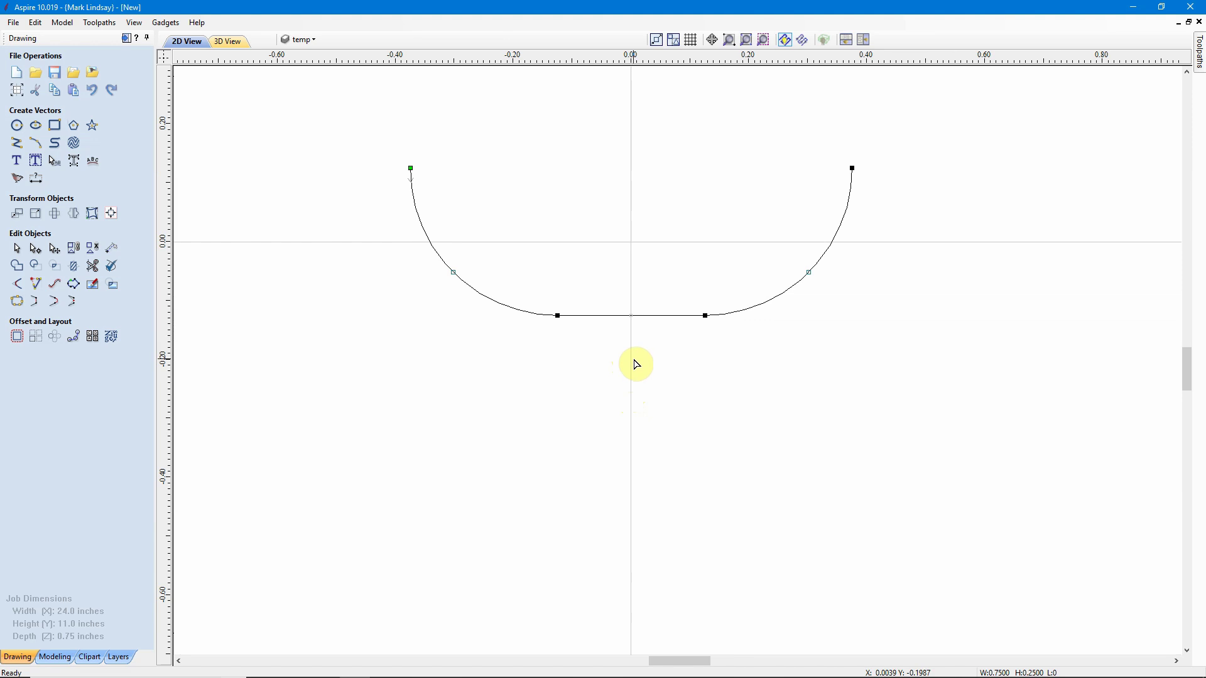
pyautogui.rightClick(631, 315)
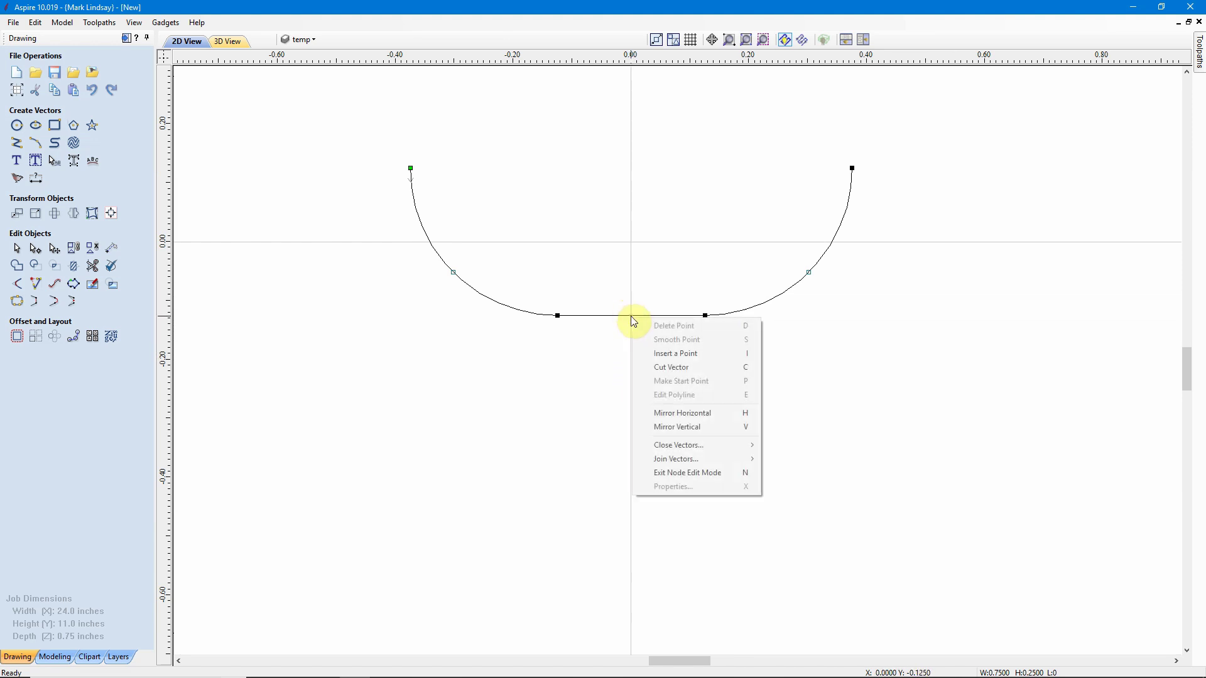
pyautogui.click(674, 355)
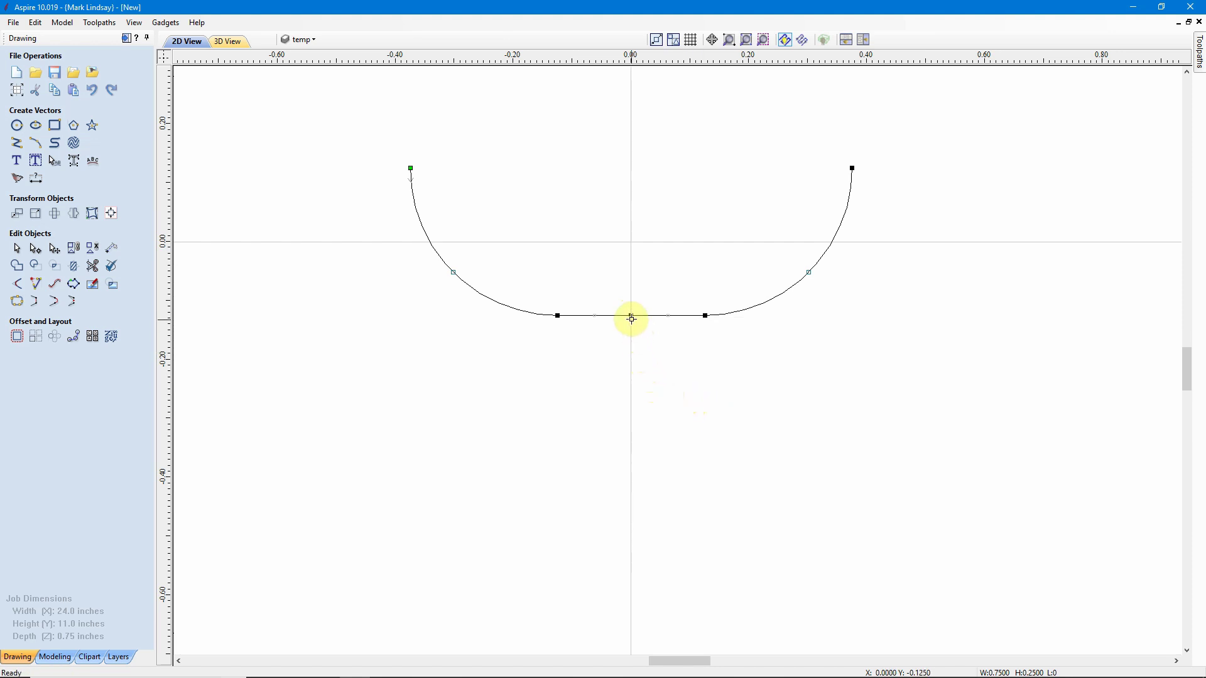
# Cut the curve at that bottom-centre node and delete the left half
pyautogui.rightClick(631, 315)
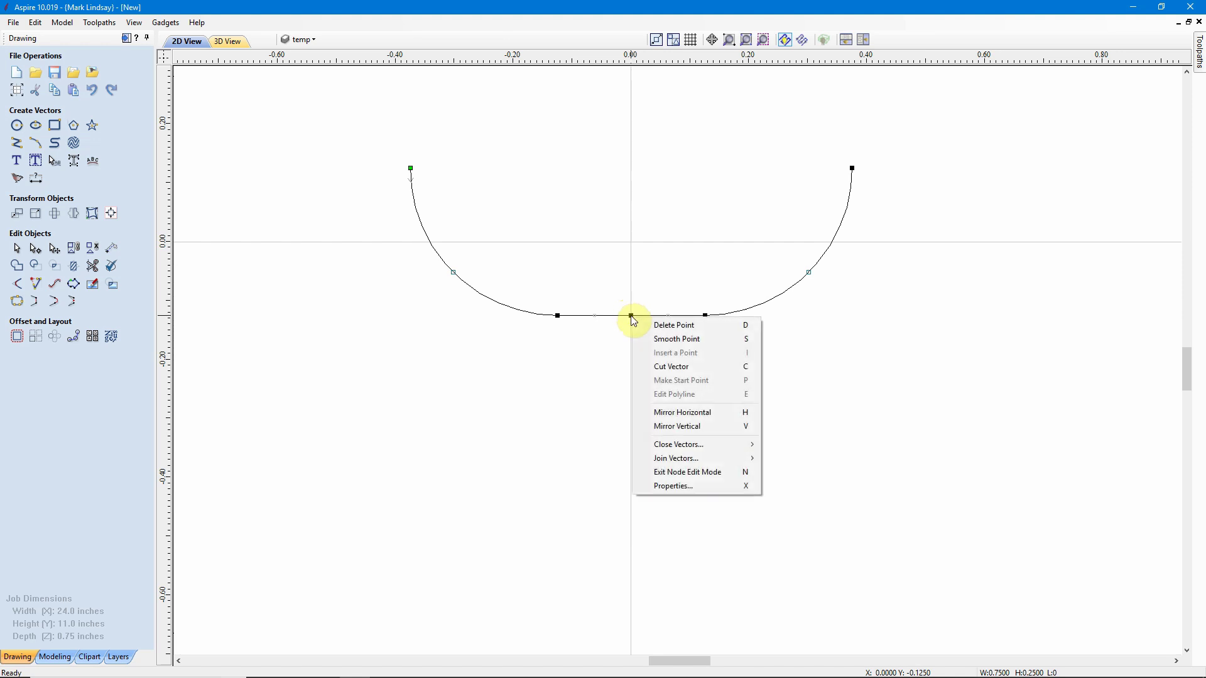
pyautogui.click(671, 367)
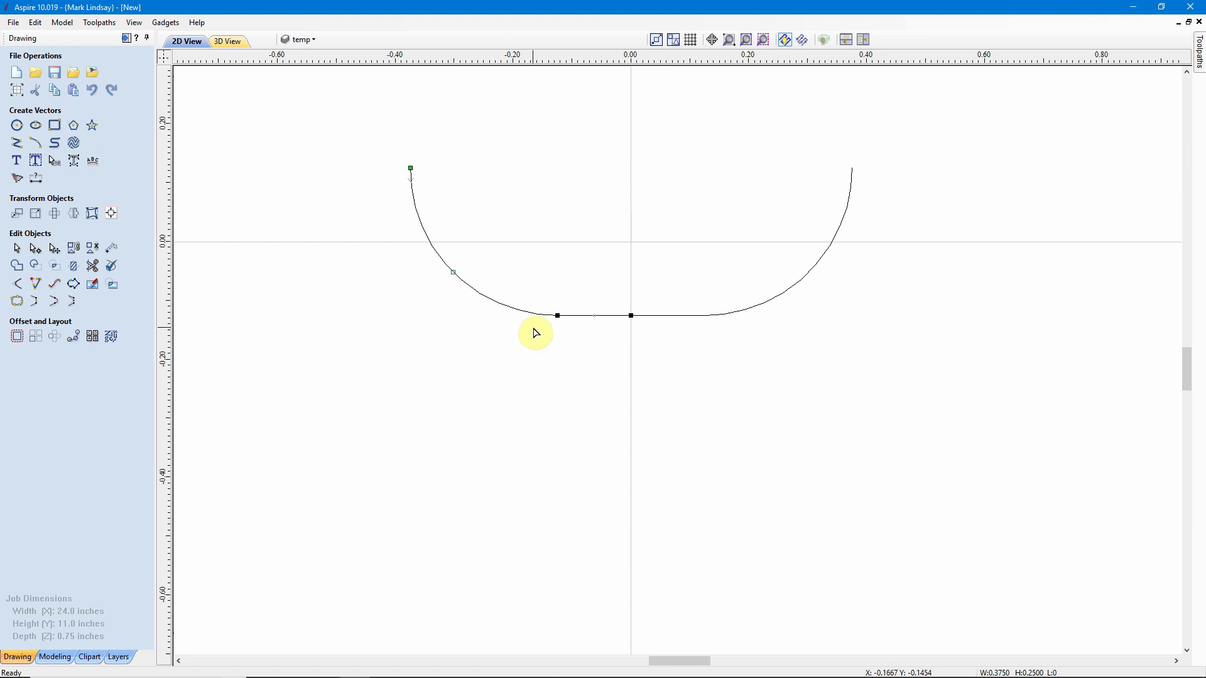
pyautogui.press('Delete')
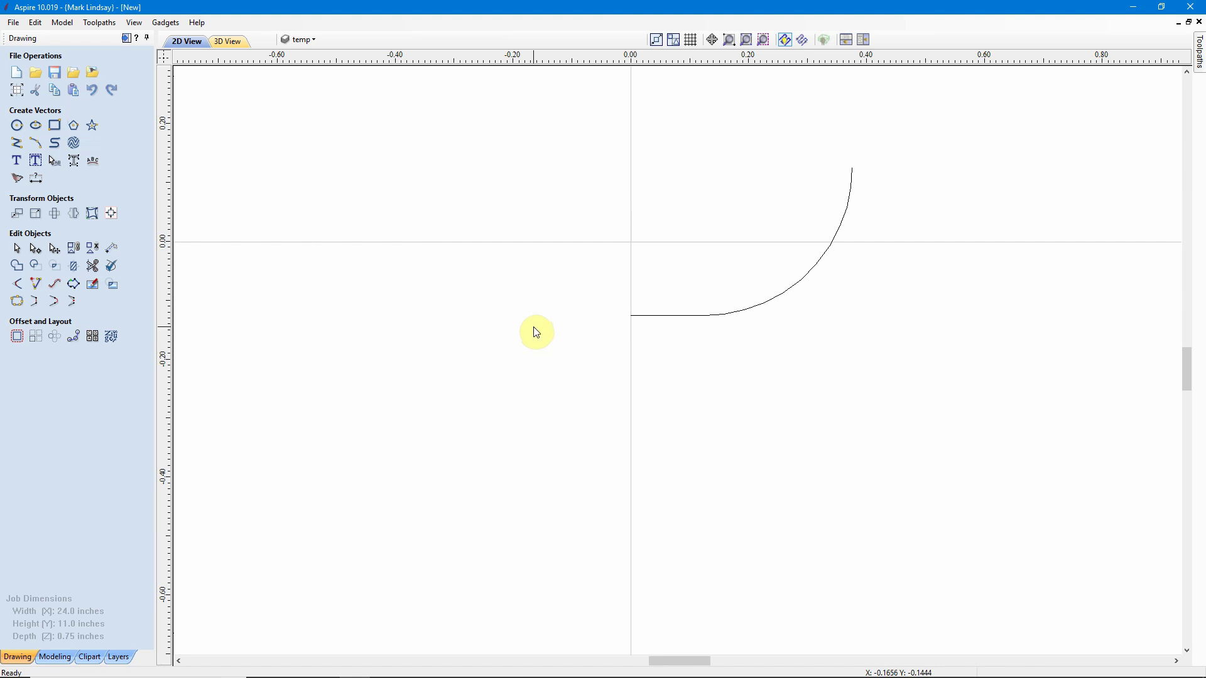
pyautogui.scroll(-2, 539, 332)
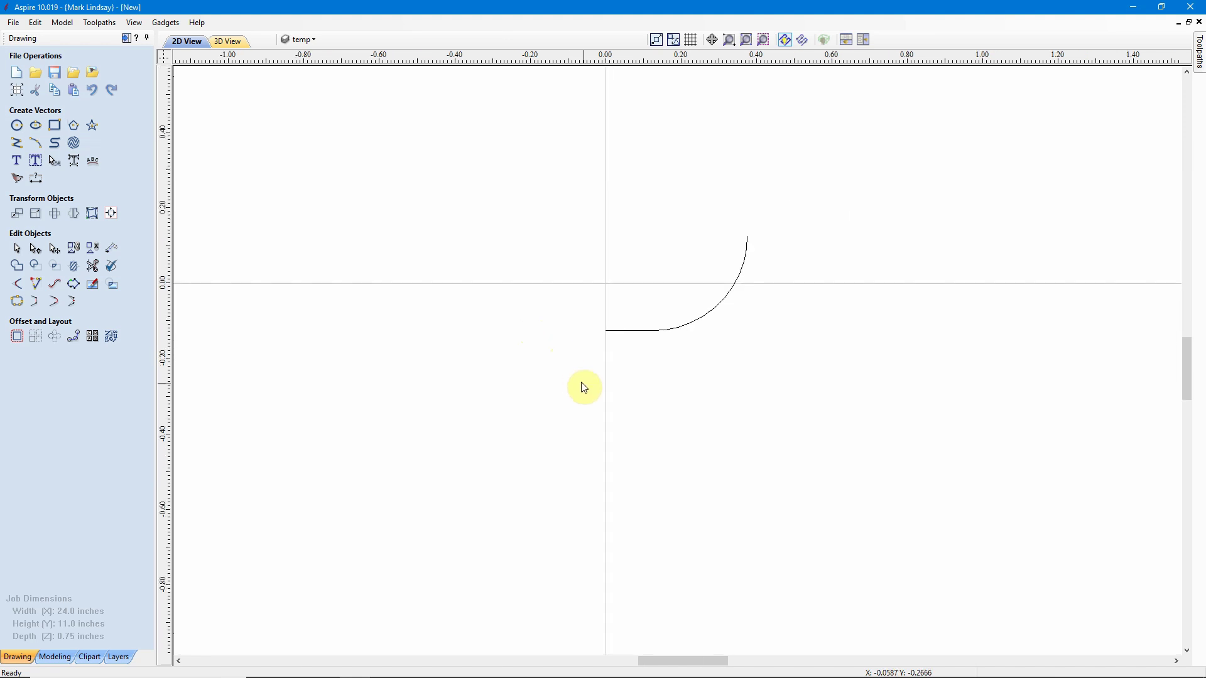
pyautogui.scroll(-1, 649, 395)
pyautogui.scroll(-1, 649, 396)
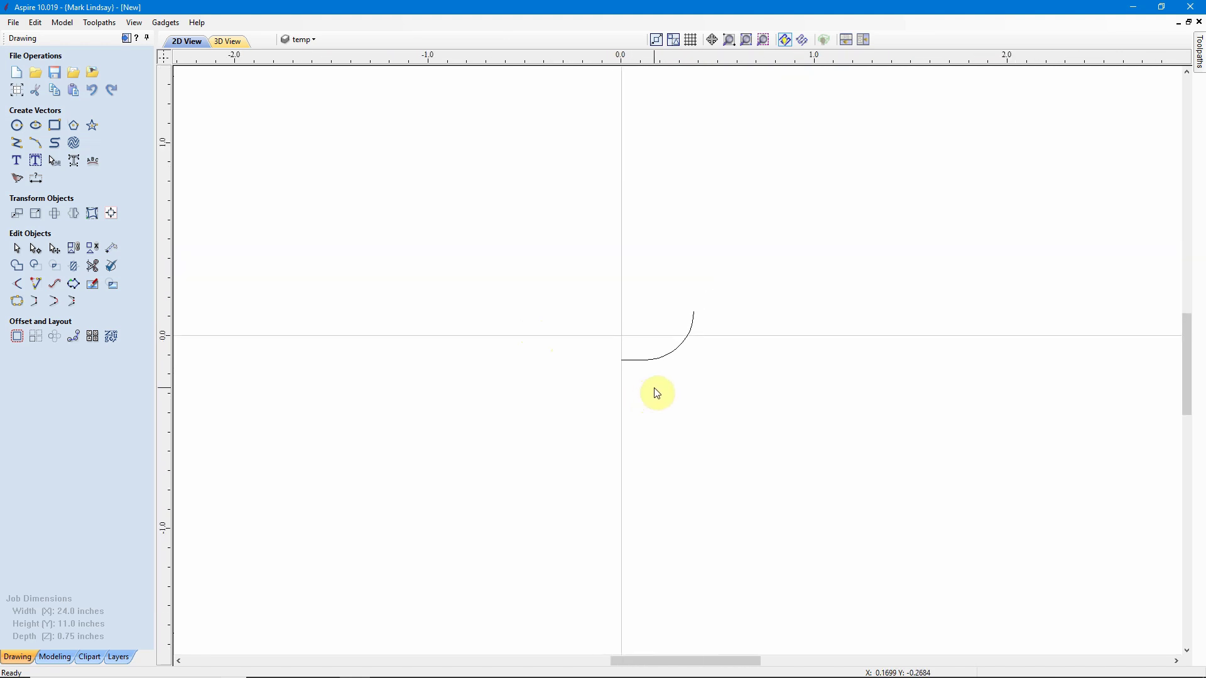
pyautogui.moveTo(726, 260); pyautogui.dragTo(561, 431)
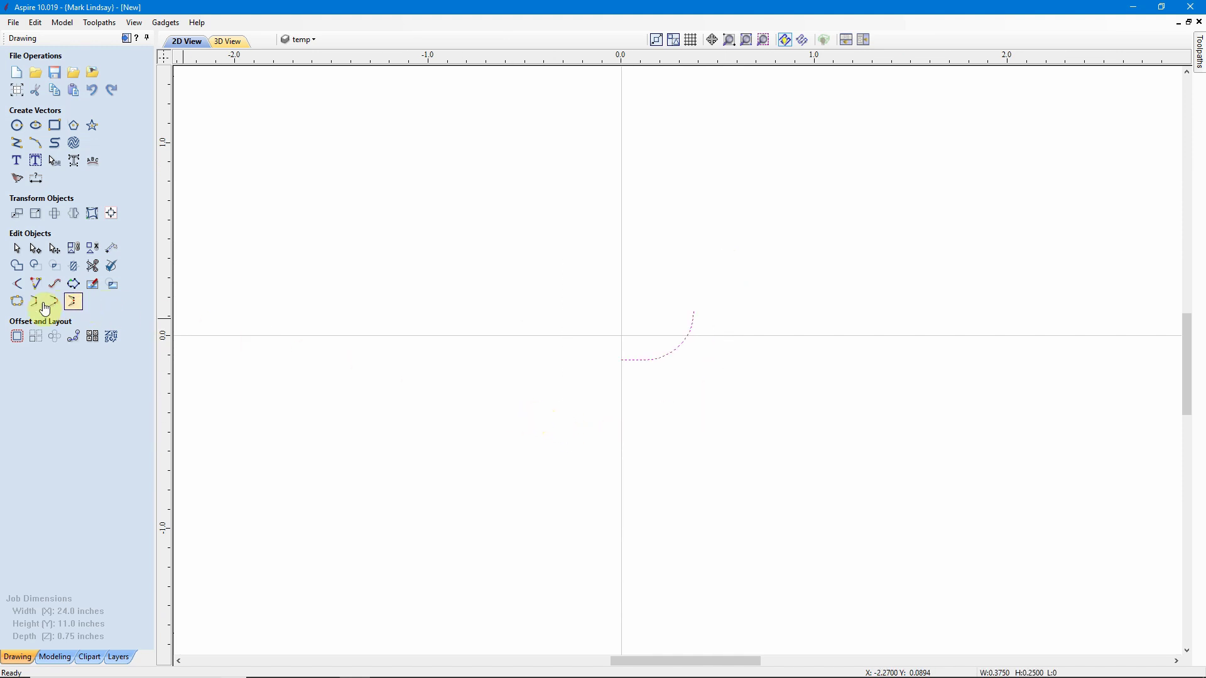
pyautogui.click(17, 302)
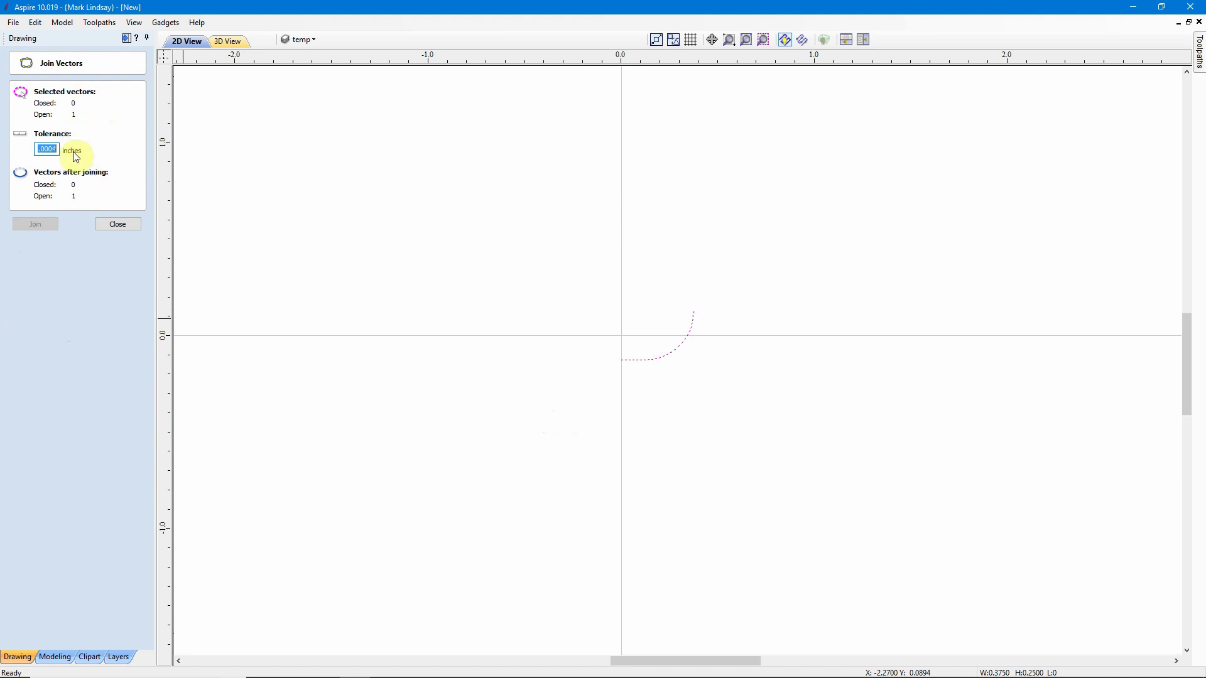
pyautogui.click(118, 223)
pyautogui.scroll(-2, 509, 412)
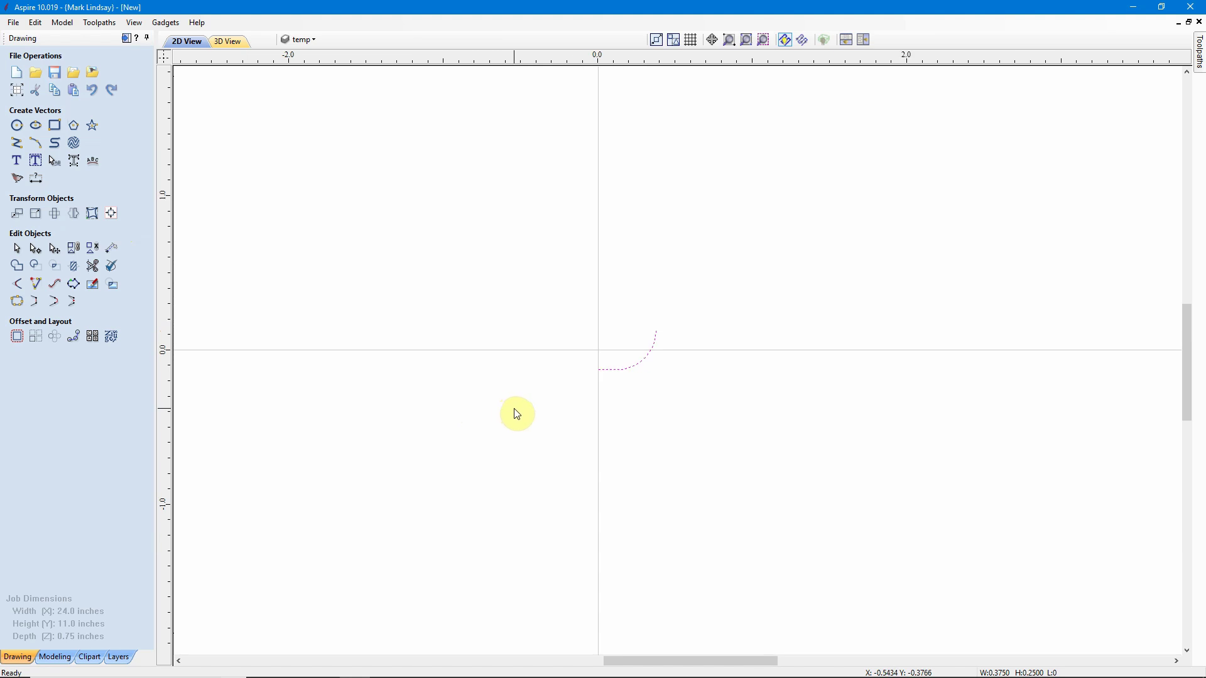
pyautogui.click(100, 23)
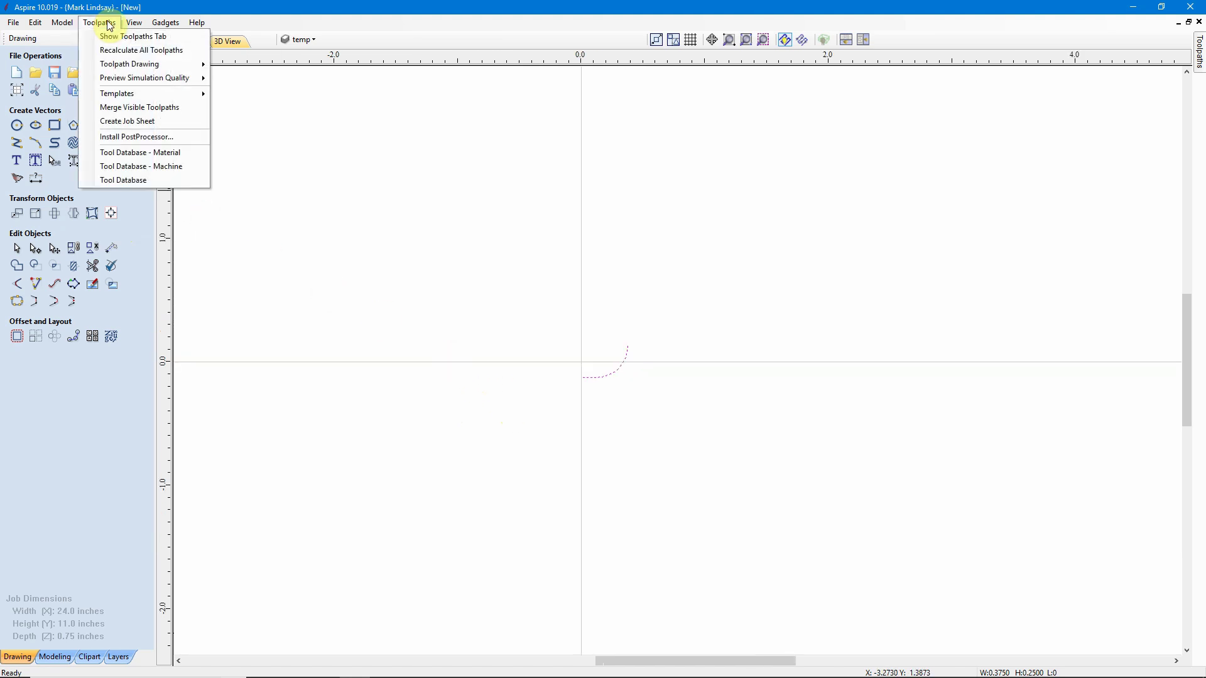
pyautogui.click(144, 181)
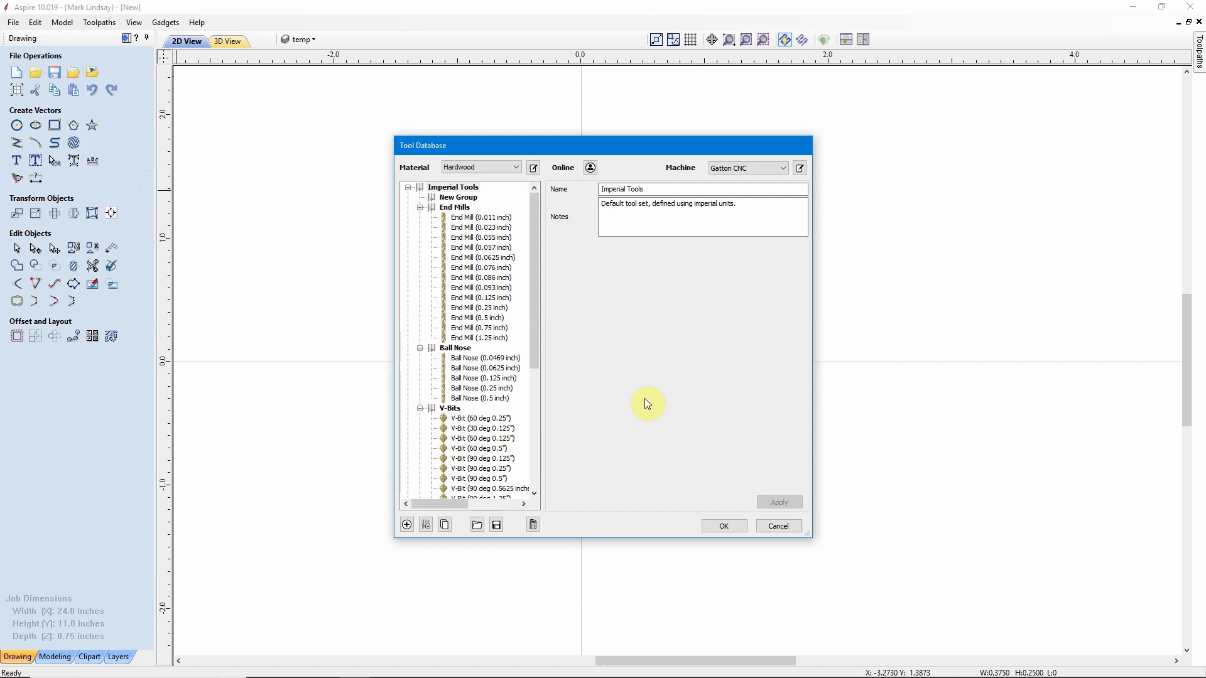
pyautogui.moveTo(533, 310); pyautogui.dragTo(535, 422)
pyautogui.click(488, 308)
pyautogui.click(788, 527)
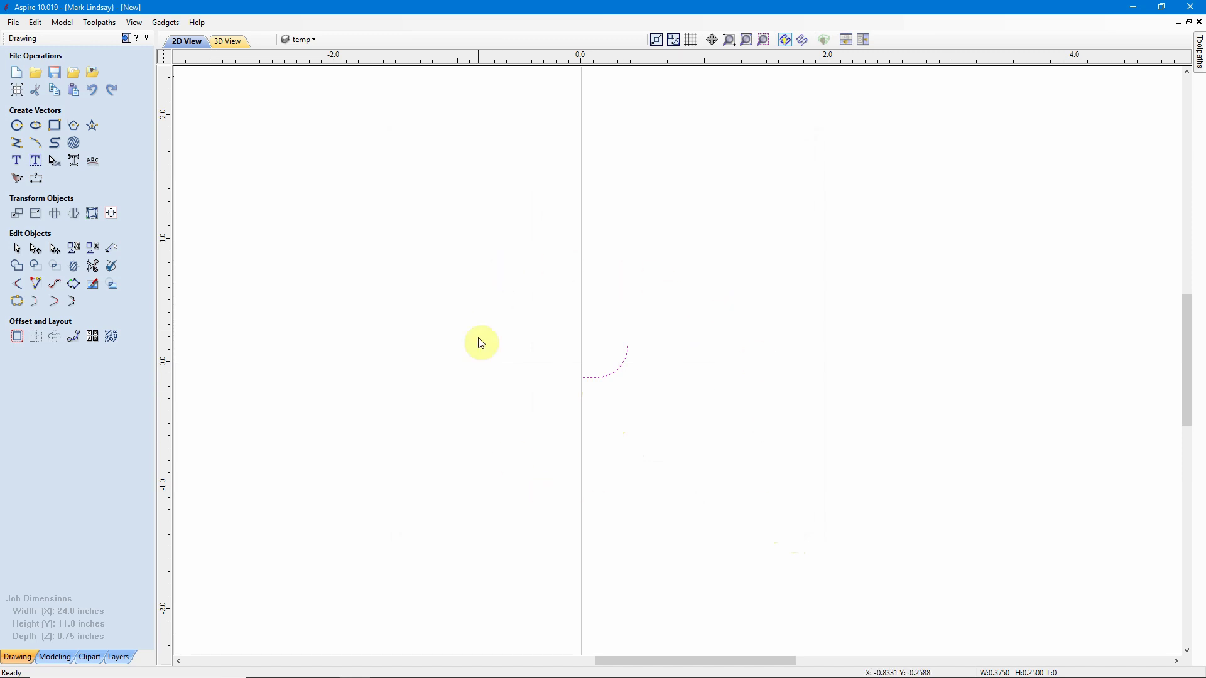
# Delete the S7801 half-curve and zoom to show the whole empty 24 × 11 inch sheet
pyautogui.click(599, 450)
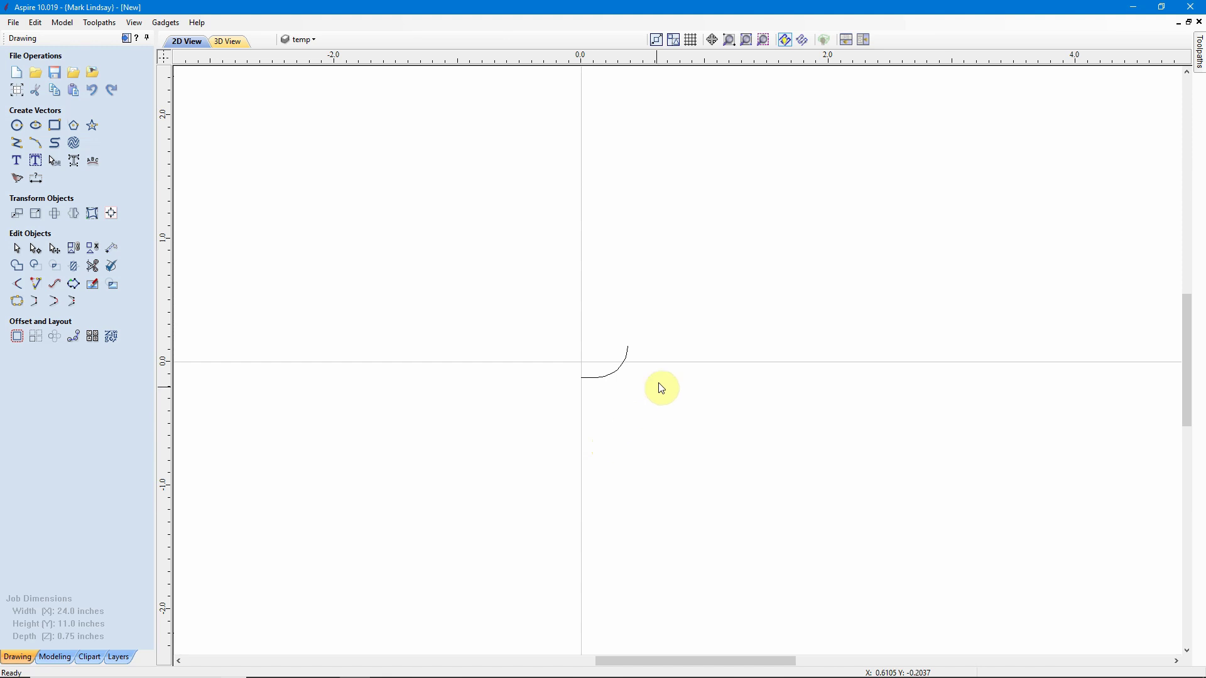
pyautogui.moveTo(648, 307); pyautogui.dragTo(499, 444)
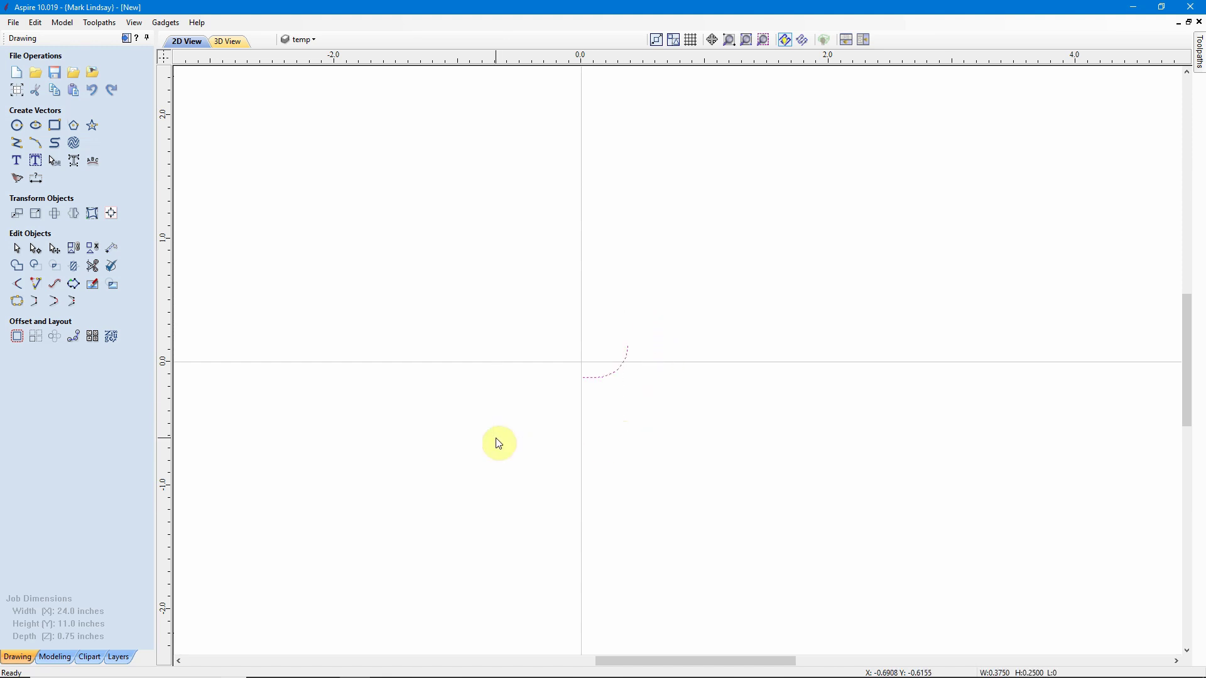
pyautogui.press('Delete')
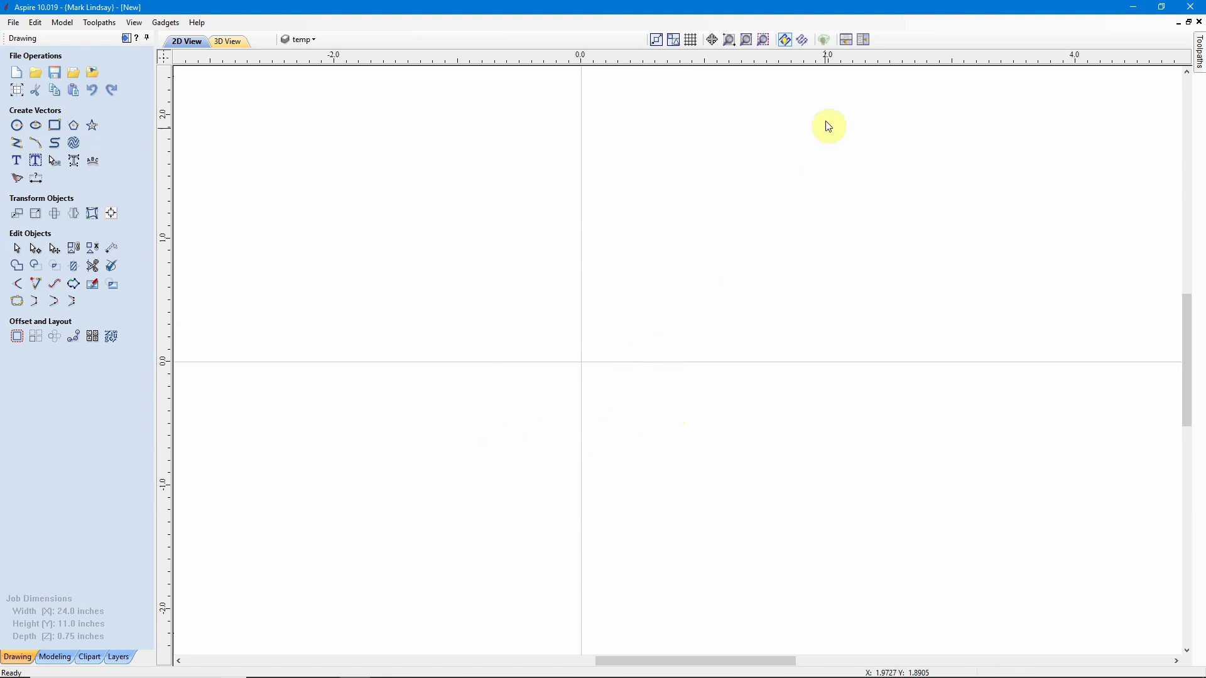
pyautogui.click(764, 40)
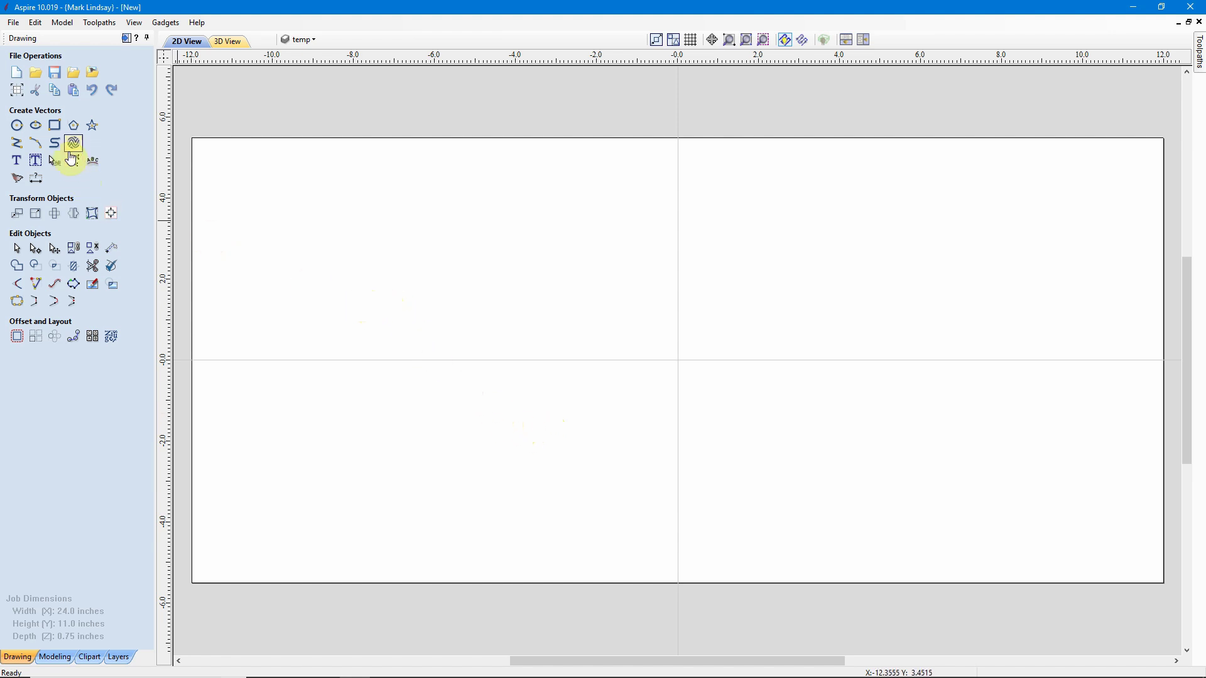
# Draw 7.8 × 4.1 and 8.3 × 3.0 inch rectangles with 0.25-inch corner radii, stacked on the left
pyautogui.click(55, 125)
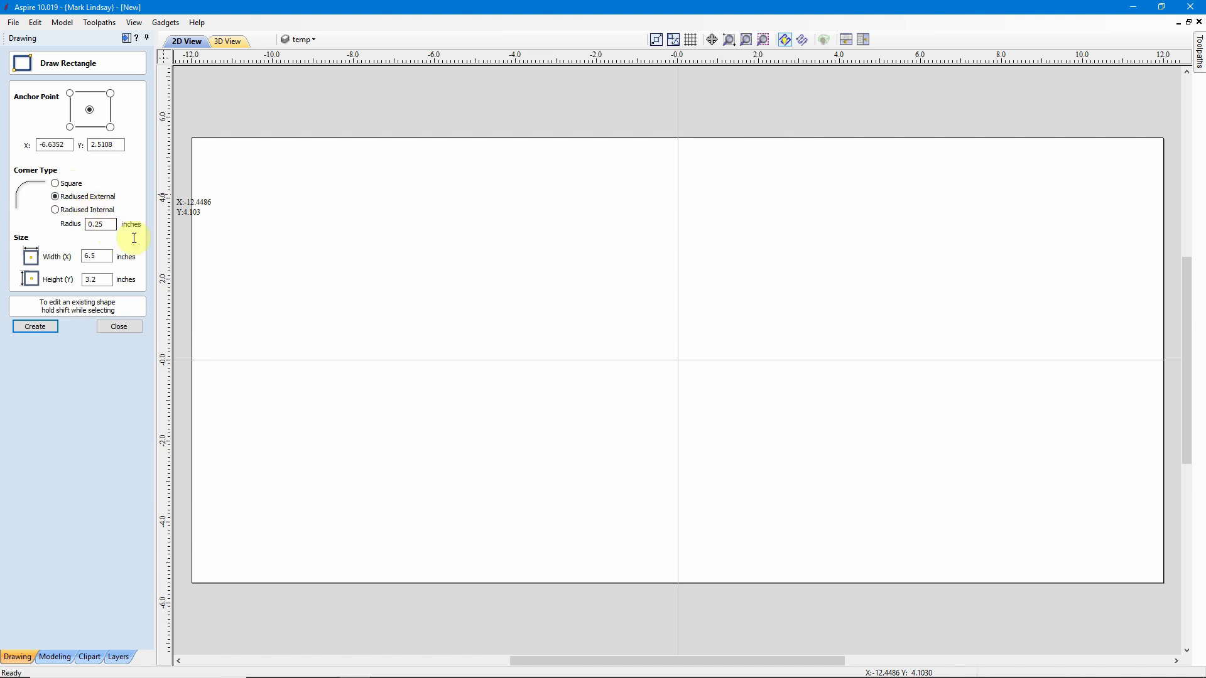
pyautogui.moveTo(273, 205); pyautogui.dragTo(589, 371)
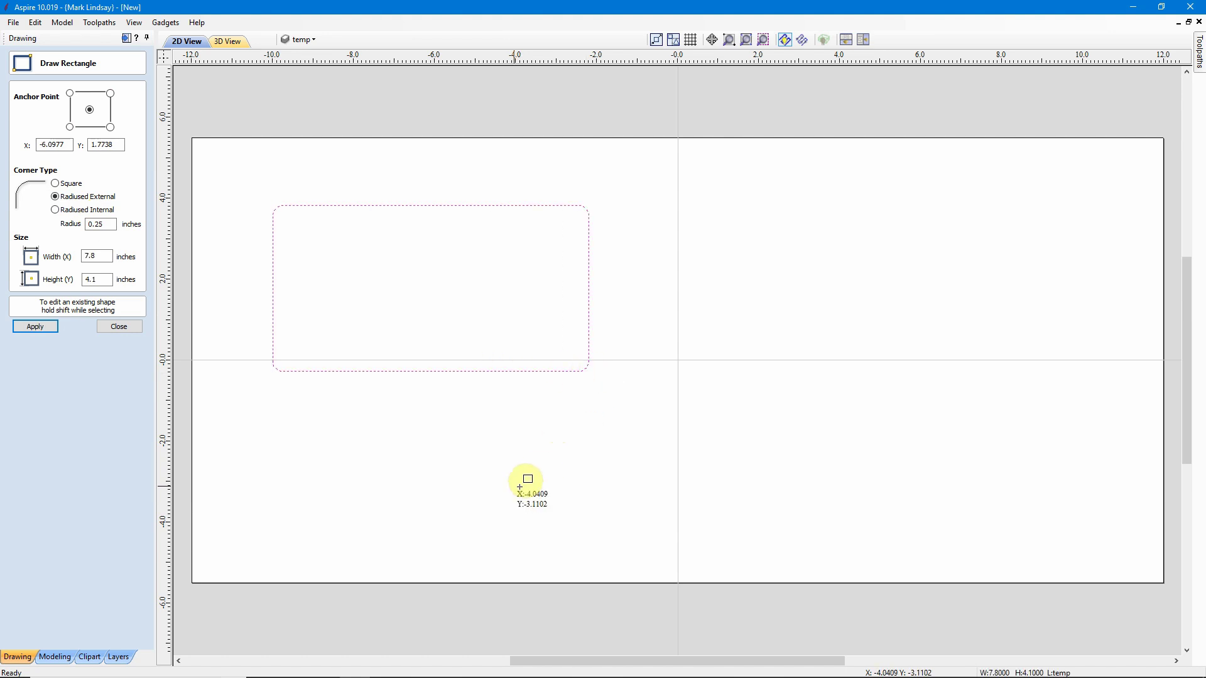
pyautogui.moveTo(276, 427); pyautogui.dragTo(612, 548)
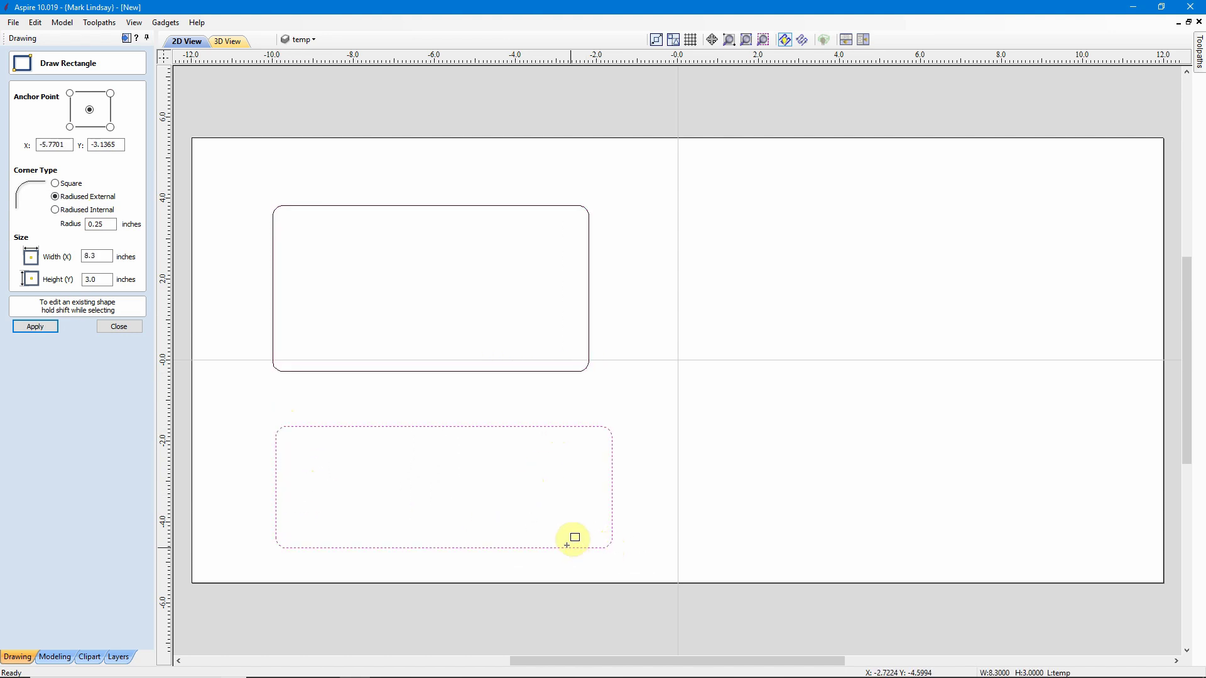
pyautogui.click(124, 326)
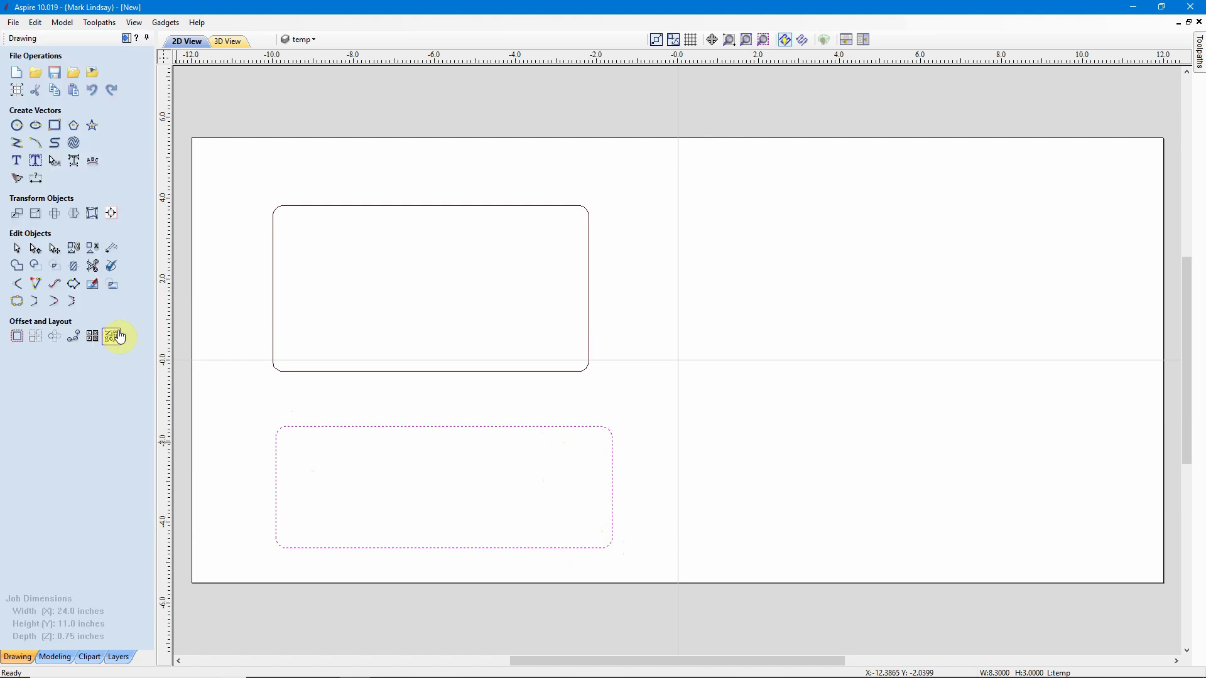
# Draw an 8.6-inch diameter circle and move it onto the centre line of the right half
pyautogui.click(17, 129)
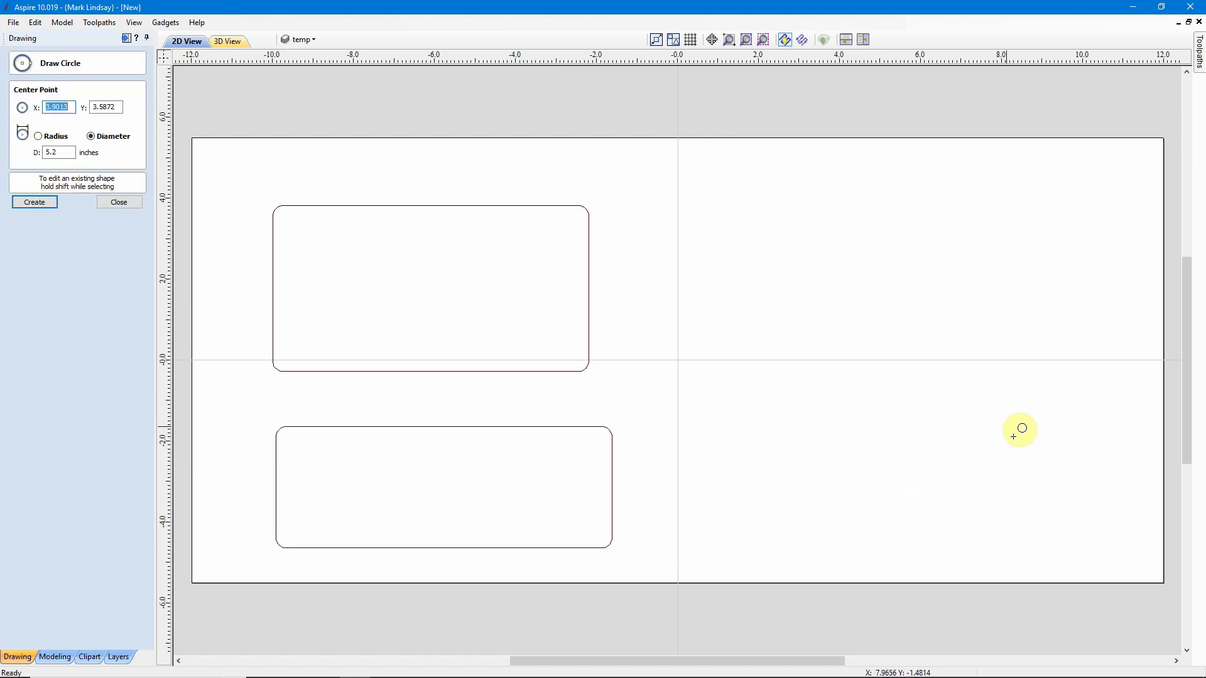
pyautogui.moveTo(857, 293); pyautogui.dragTo(993, 404)
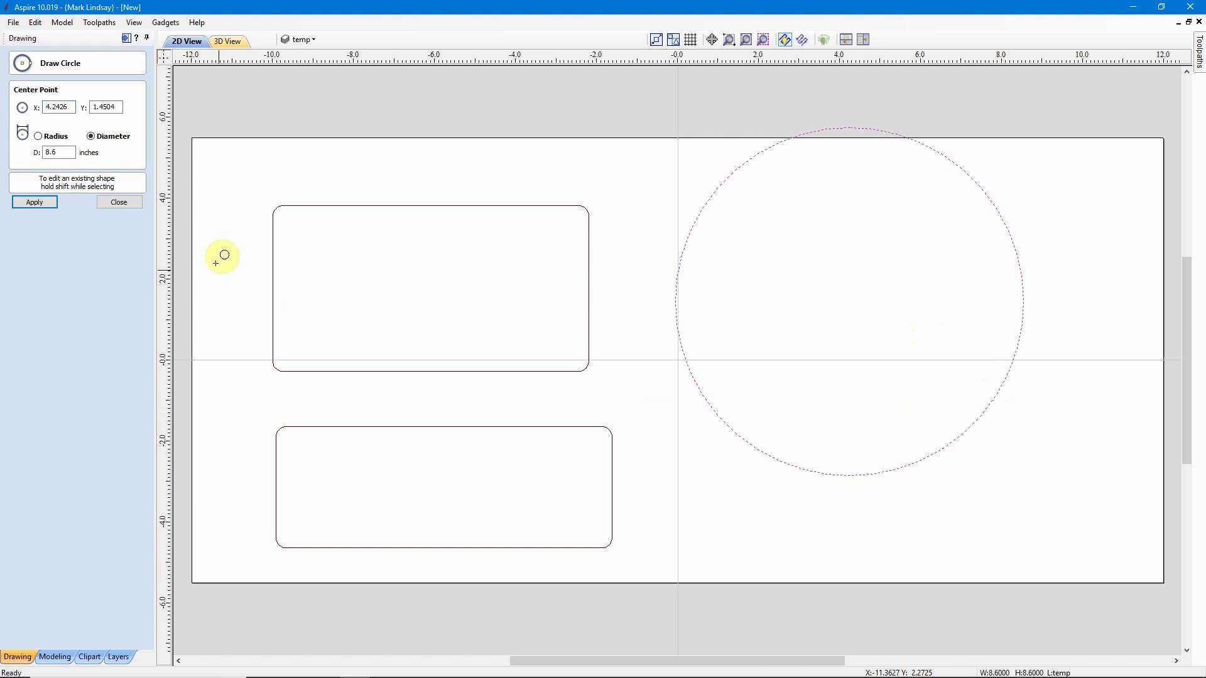
pyautogui.click(120, 202)
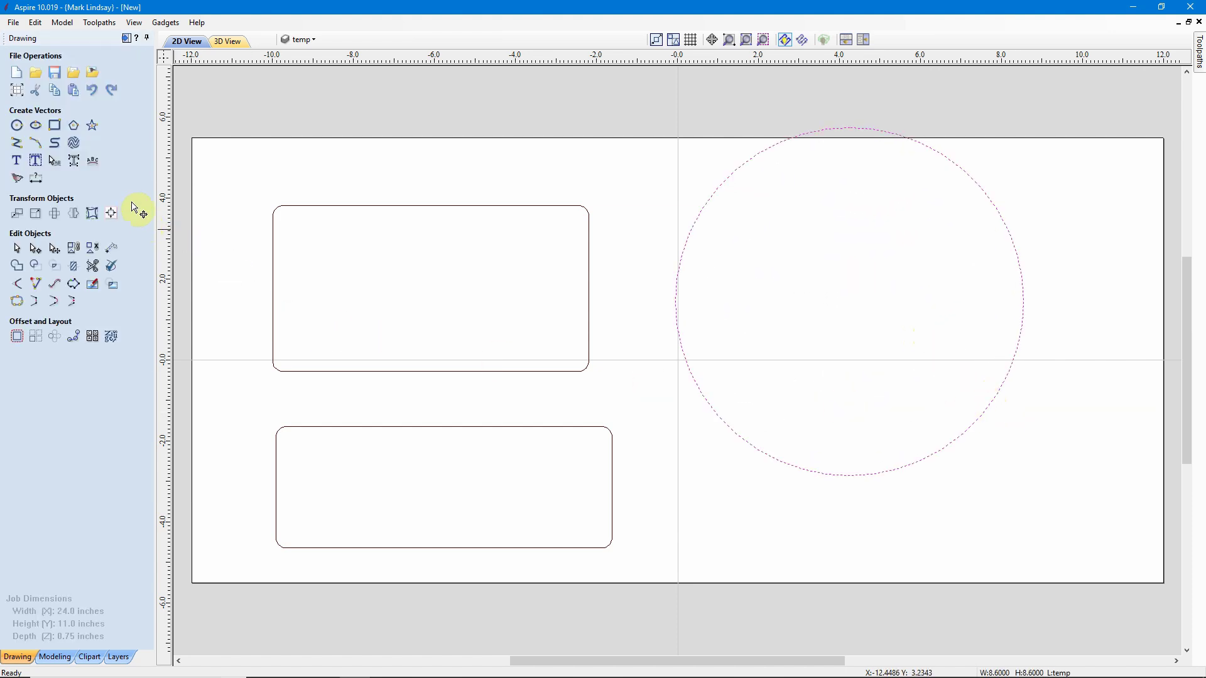
pyautogui.click(858, 480)
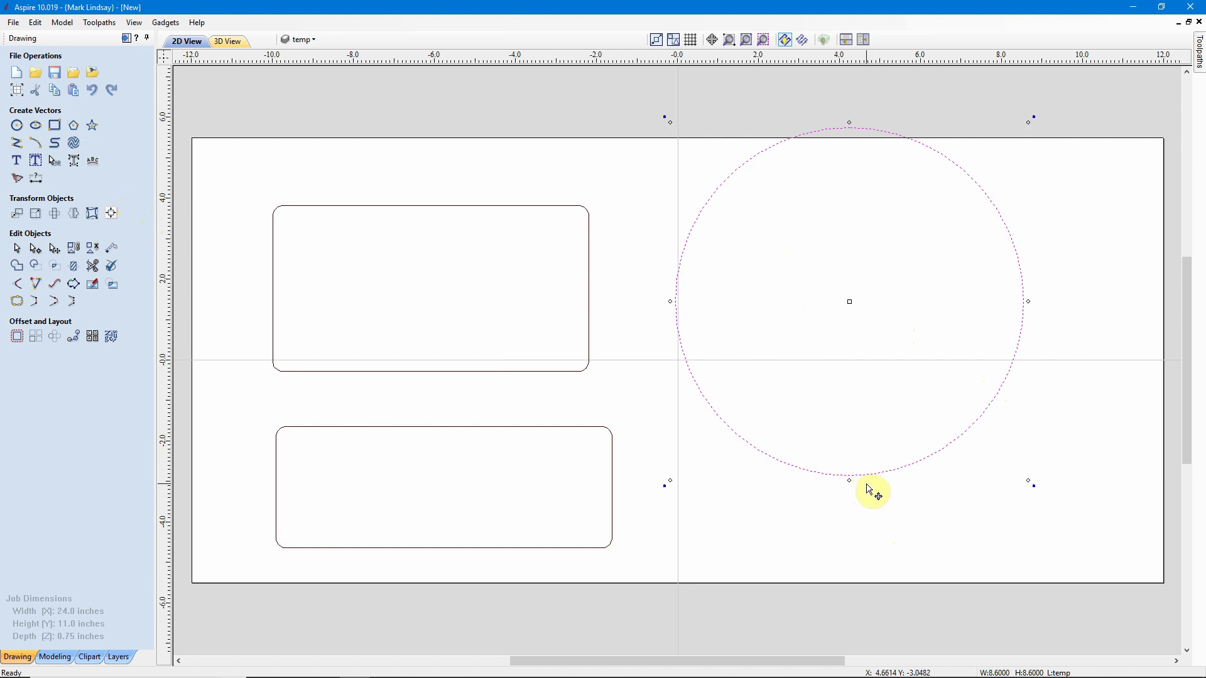
pyautogui.moveTo(850, 302); pyautogui.dragTo(895, 360)
pyautogui.click(911, 448)
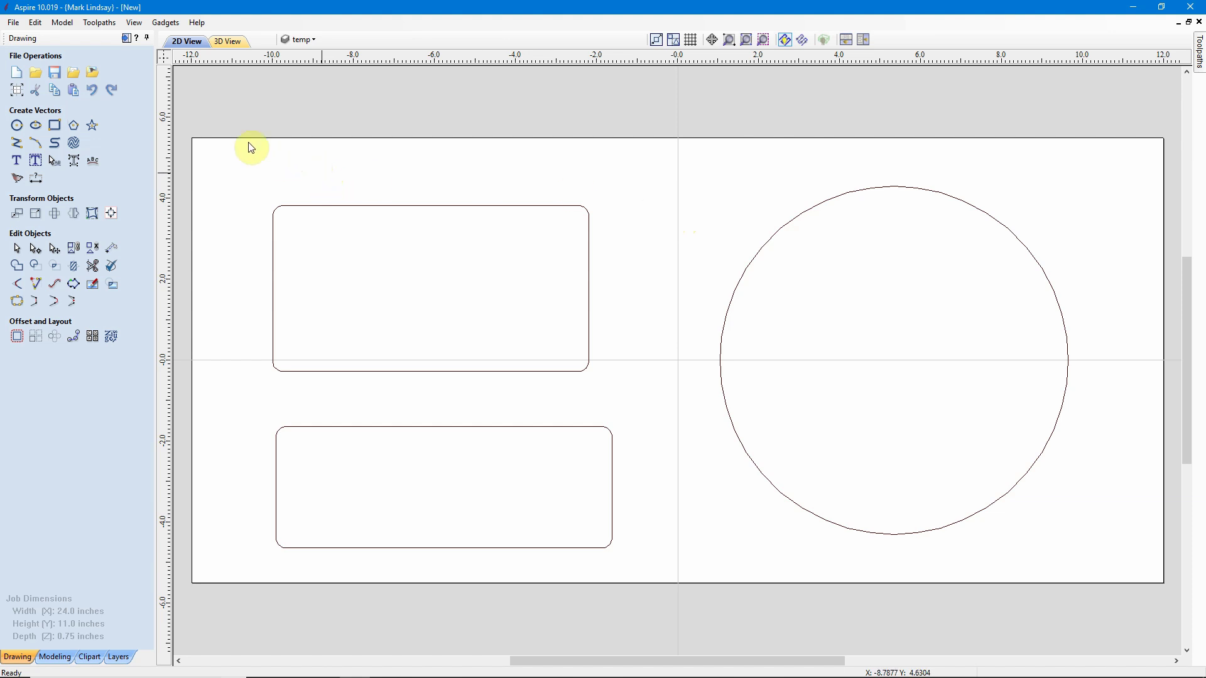
# Select the circle and both rounded rectangles, then start a 2D Profile toolpath
pyautogui.click(127, 39)
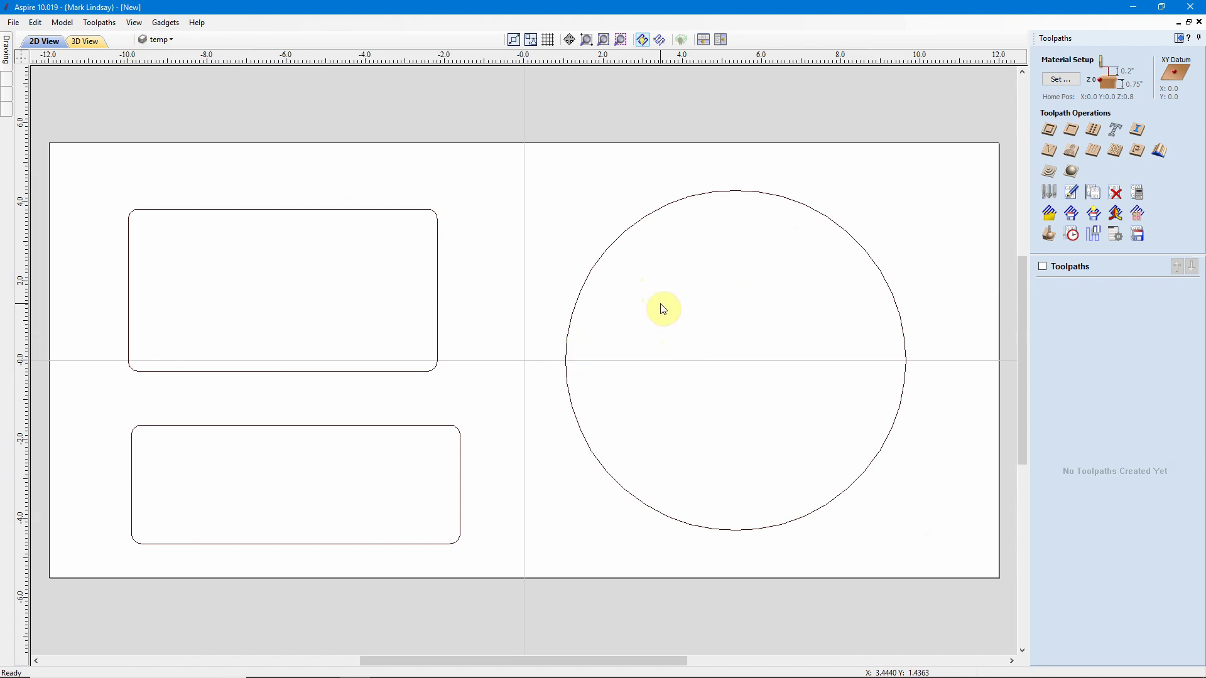
pyautogui.moveTo(661, 305); pyautogui.dragTo(328, 471)
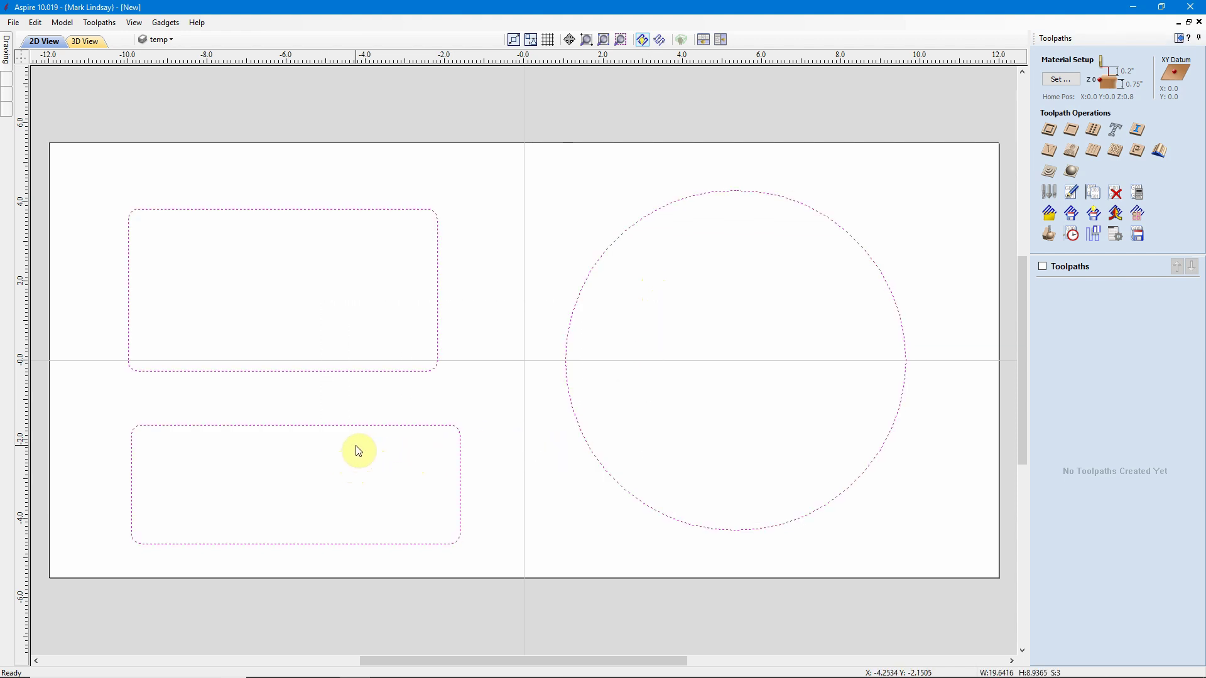
pyautogui.click(1049, 130)
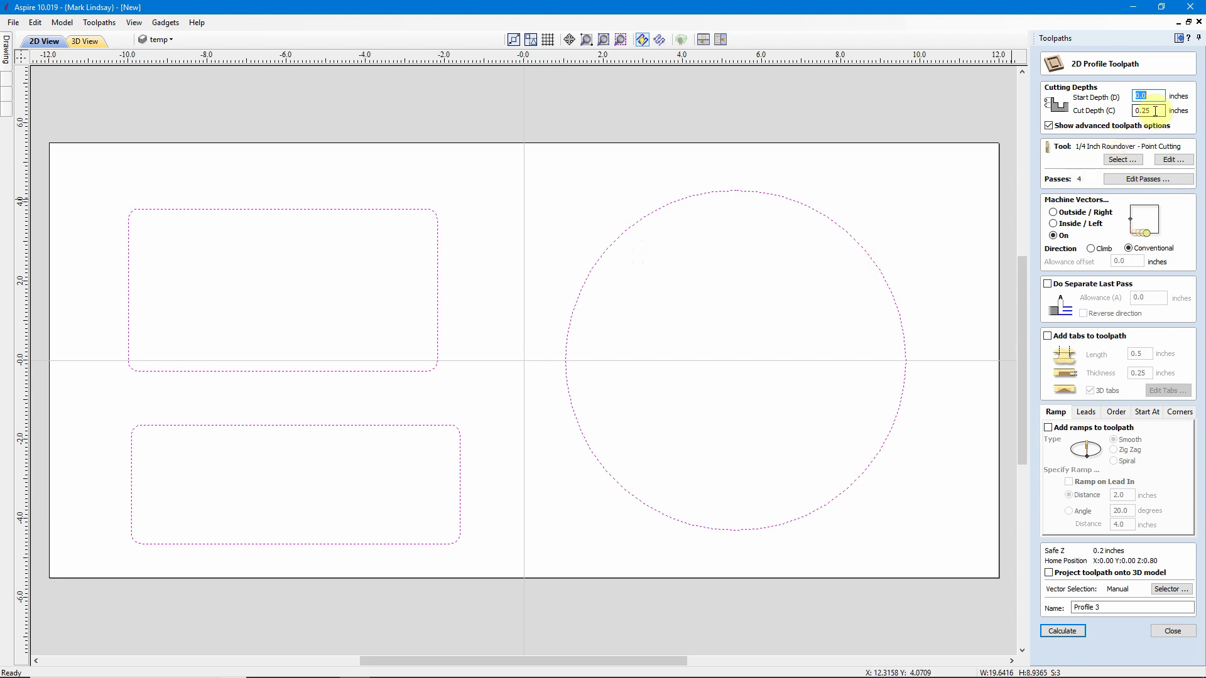
# Pick the Roundover (.25 Inch) Point Cutting bit and name the toolpath Profile Roundover
pyautogui.click(1123, 161)
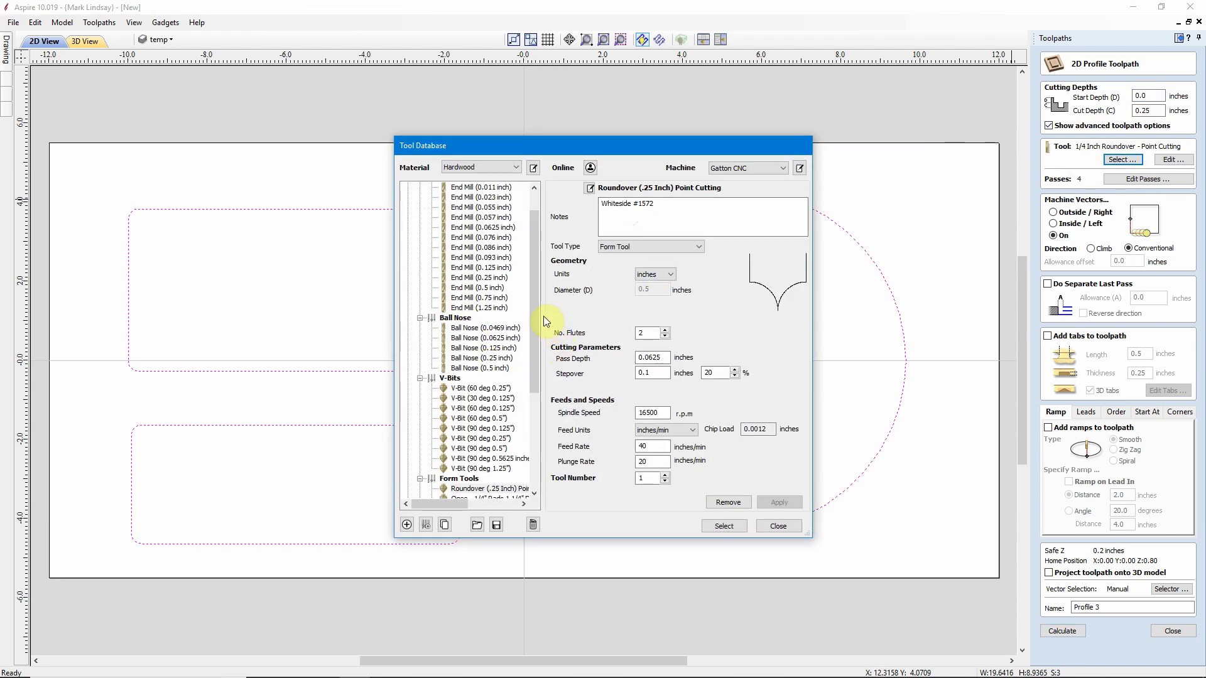
pyautogui.scroll(-1, 531, 318)
pyautogui.moveTo(531, 318); pyautogui.dragTo(530, 360)
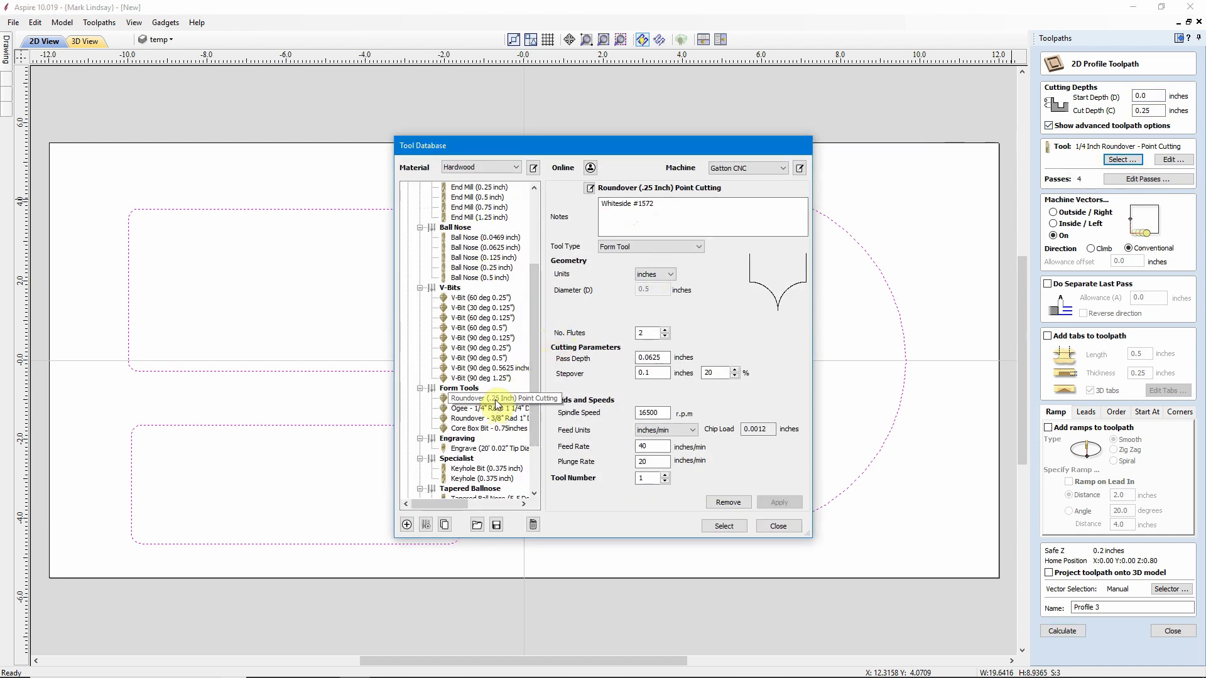
pyautogui.click(723, 526)
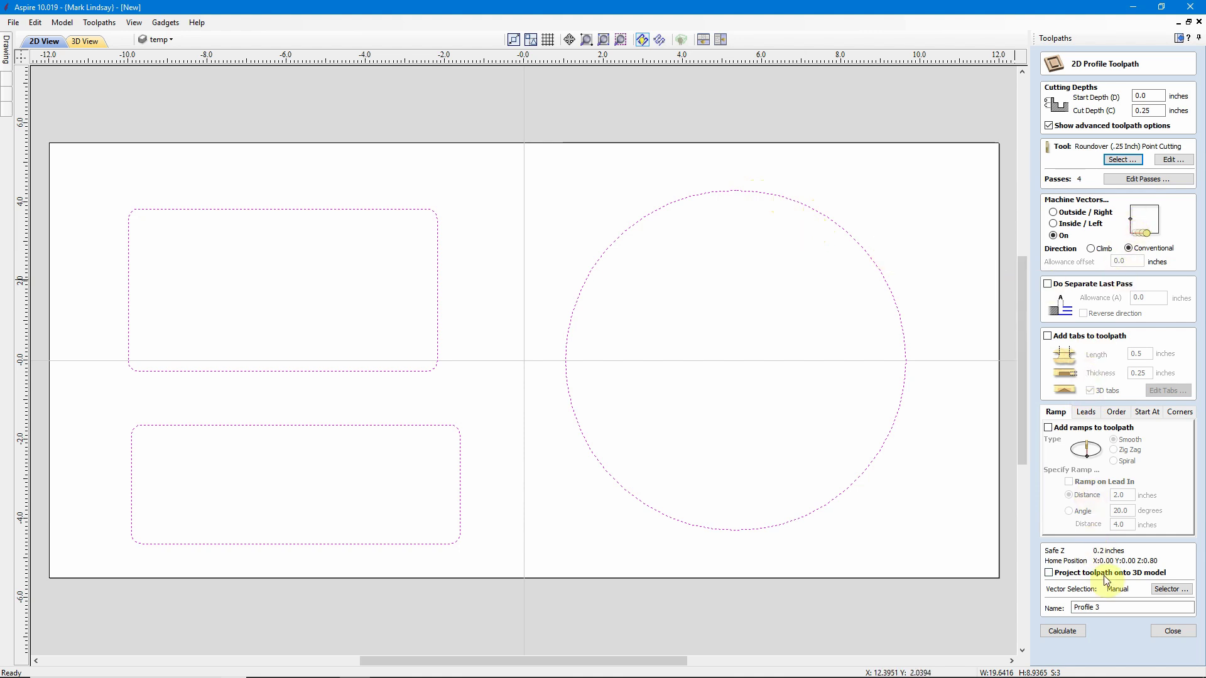
pyautogui.doubleClick(1097, 608)
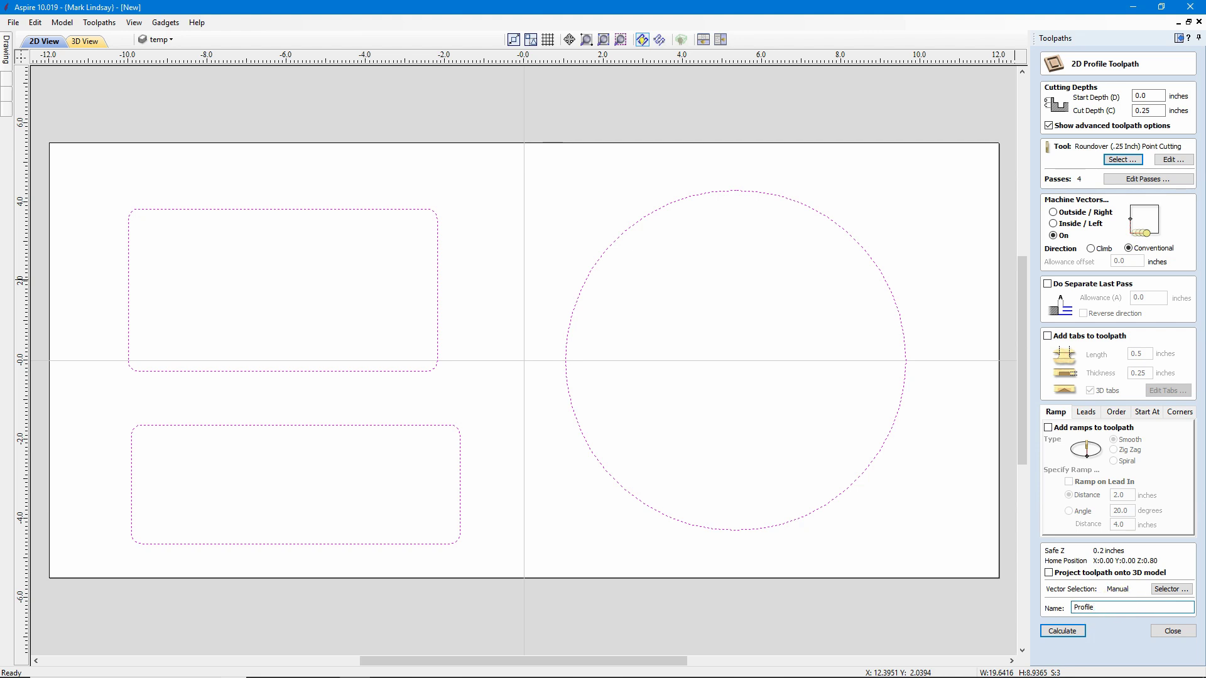
pyautogui.write('Roundover')
# Calculate the Profile Roundover and inspect its rounded grooves around the rectangles and circle in 3D
pyautogui.click(1062, 631)
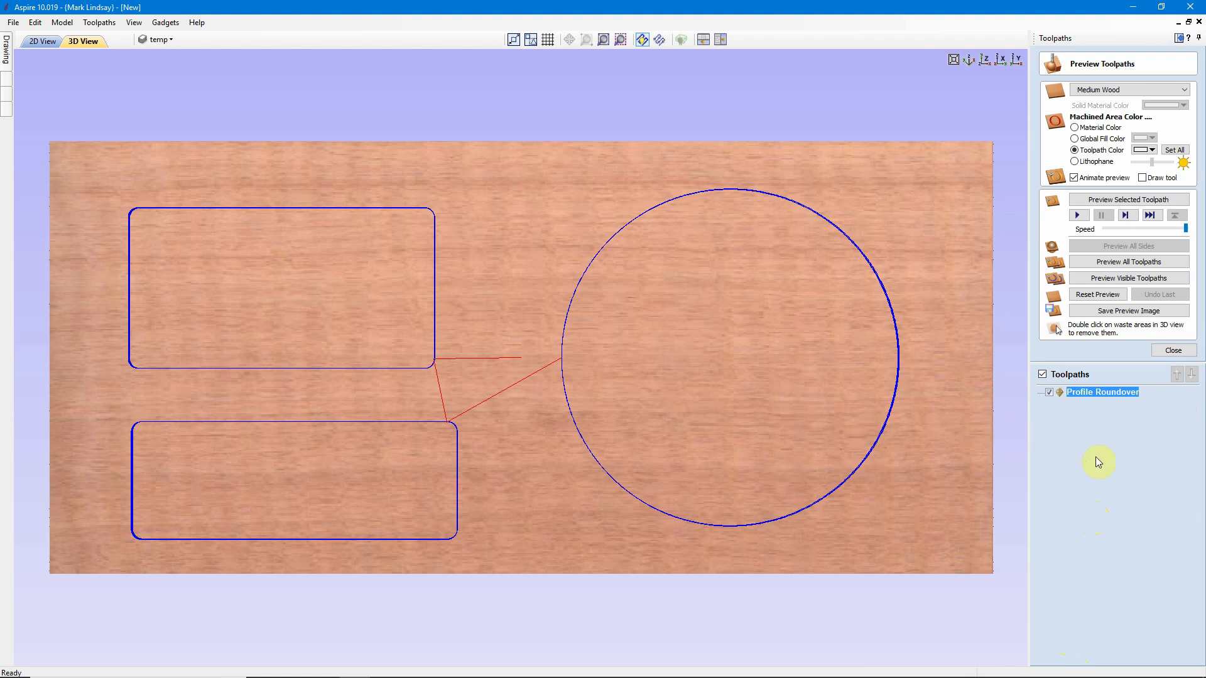
pyautogui.click(1149, 199)
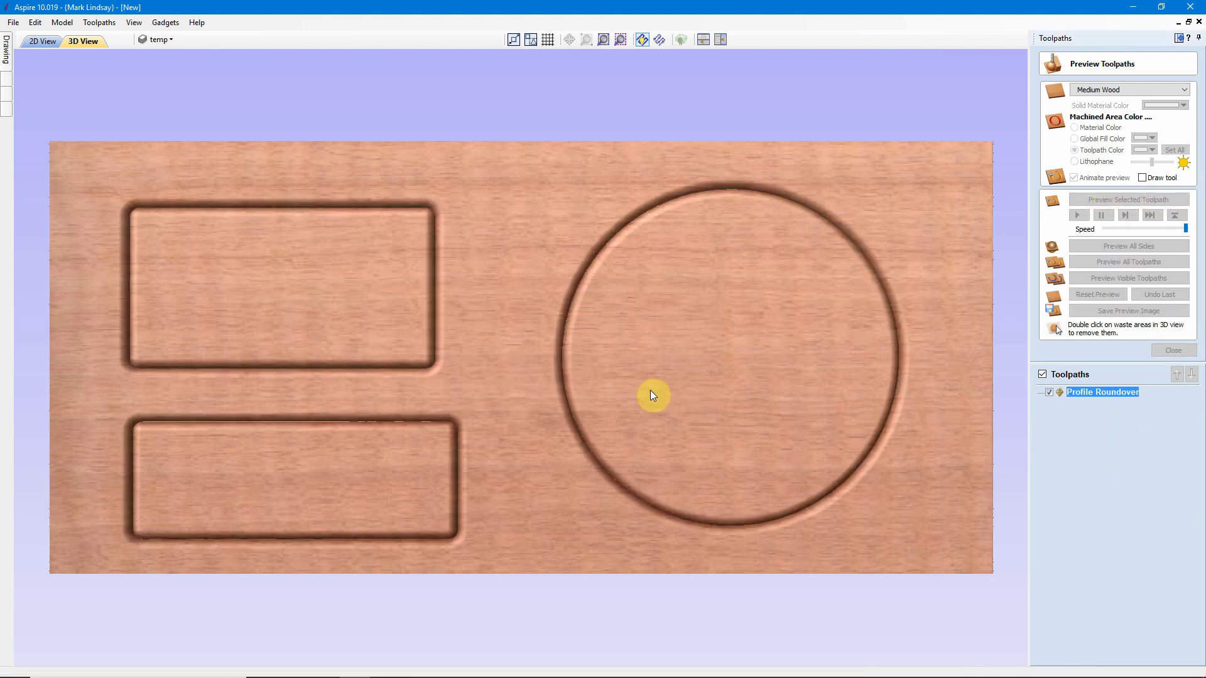
pyautogui.moveTo(356, 398); pyautogui.dragTo(464, 267)
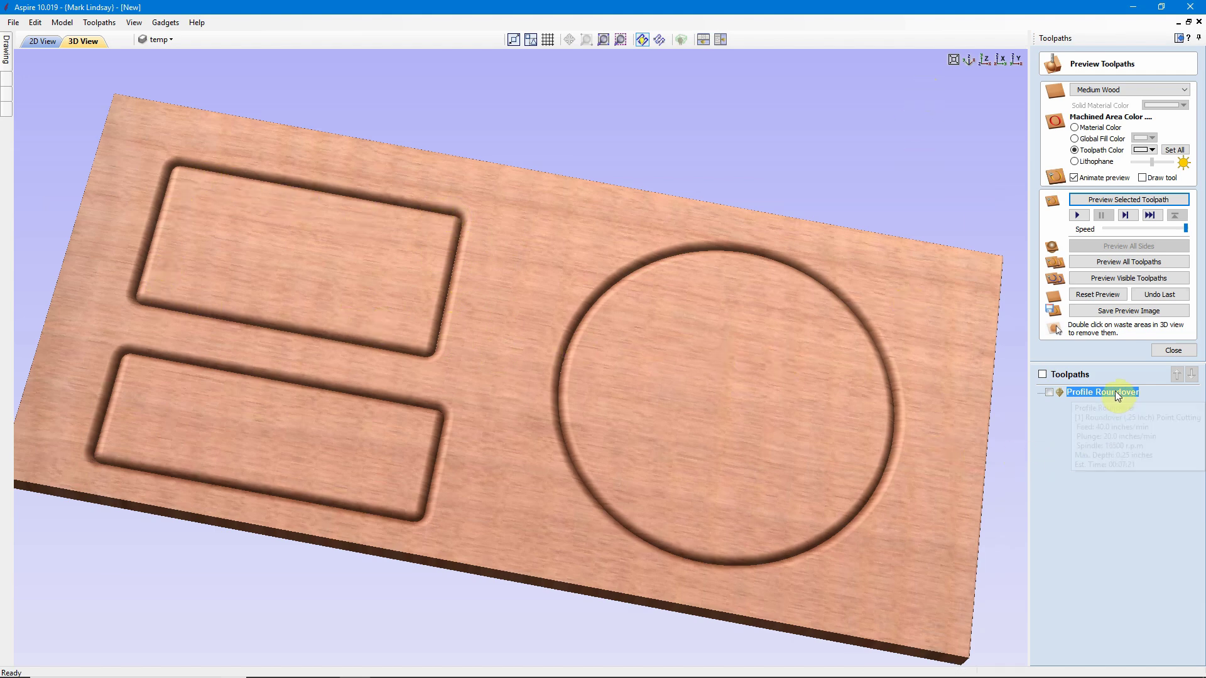
pyautogui.moveTo(1115, 393)
pyautogui.scroll(3, 558, 478)
pyautogui.scroll(3, 678, 531)
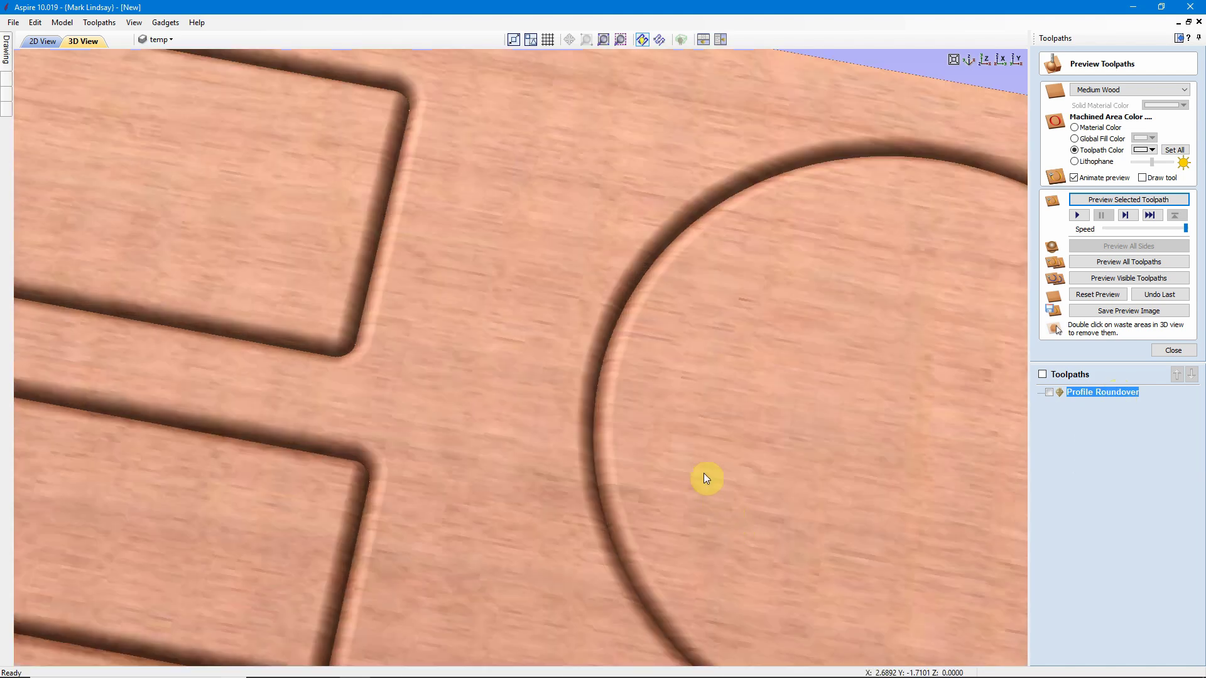
pyautogui.scroll(-2, 691, 427)
pyautogui.moveTo(682, 386); pyautogui.dragTo(650, 469)
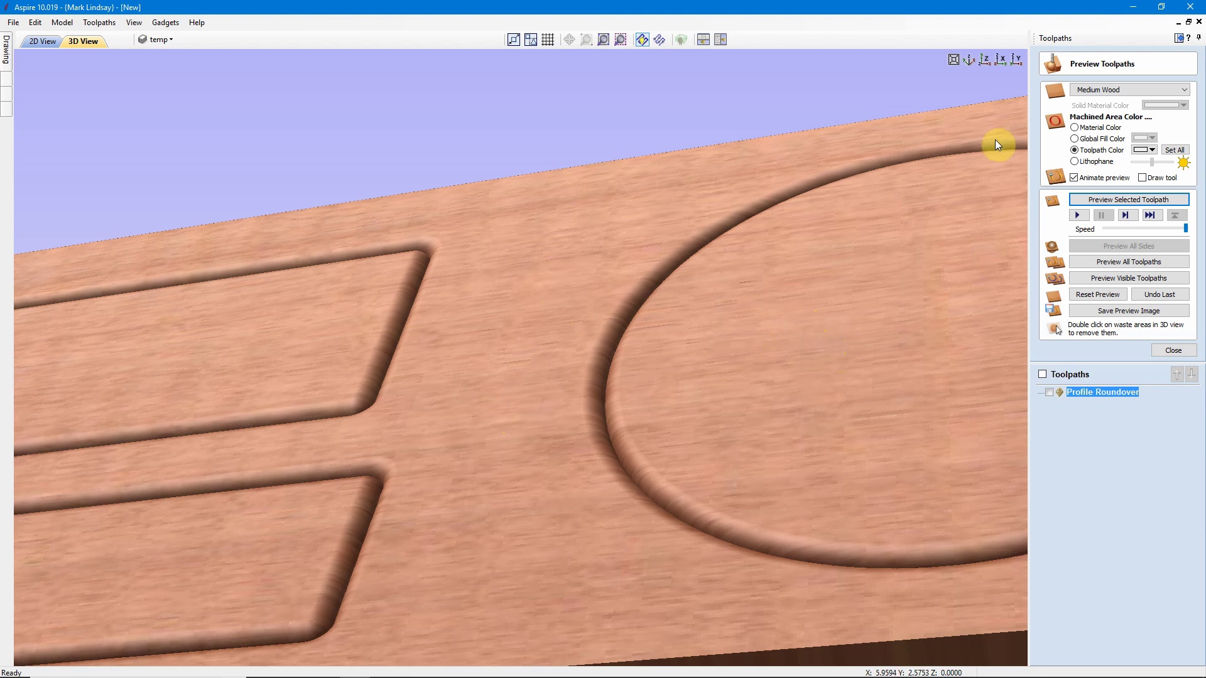
pyautogui.click(984, 61)
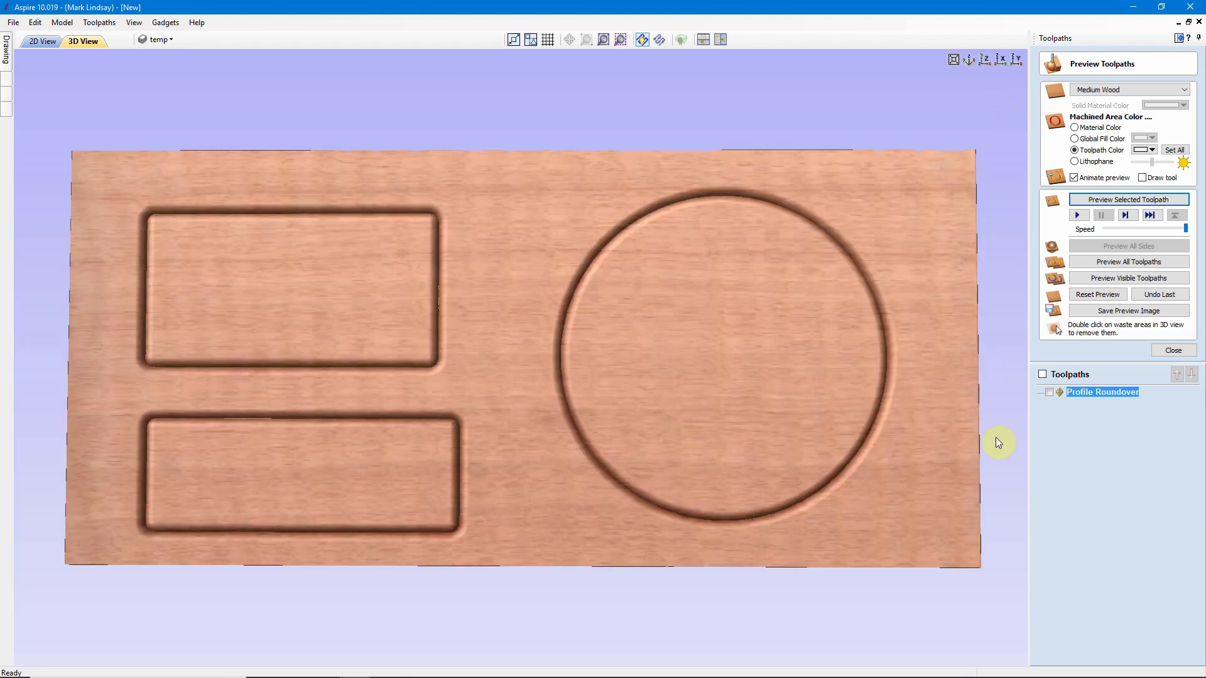
pyautogui.click(1173, 351)
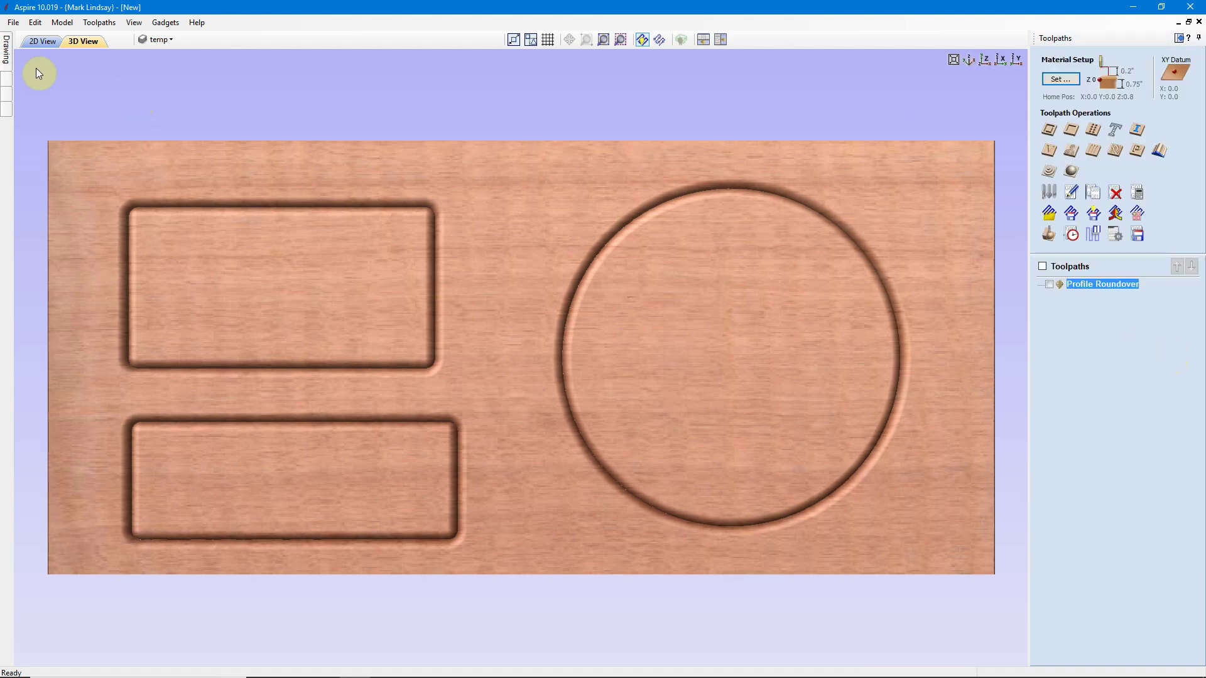
# Start a new profile toolpath in 2D View with a 0.75-inch cut depth
pyautogui.click(33, 42)
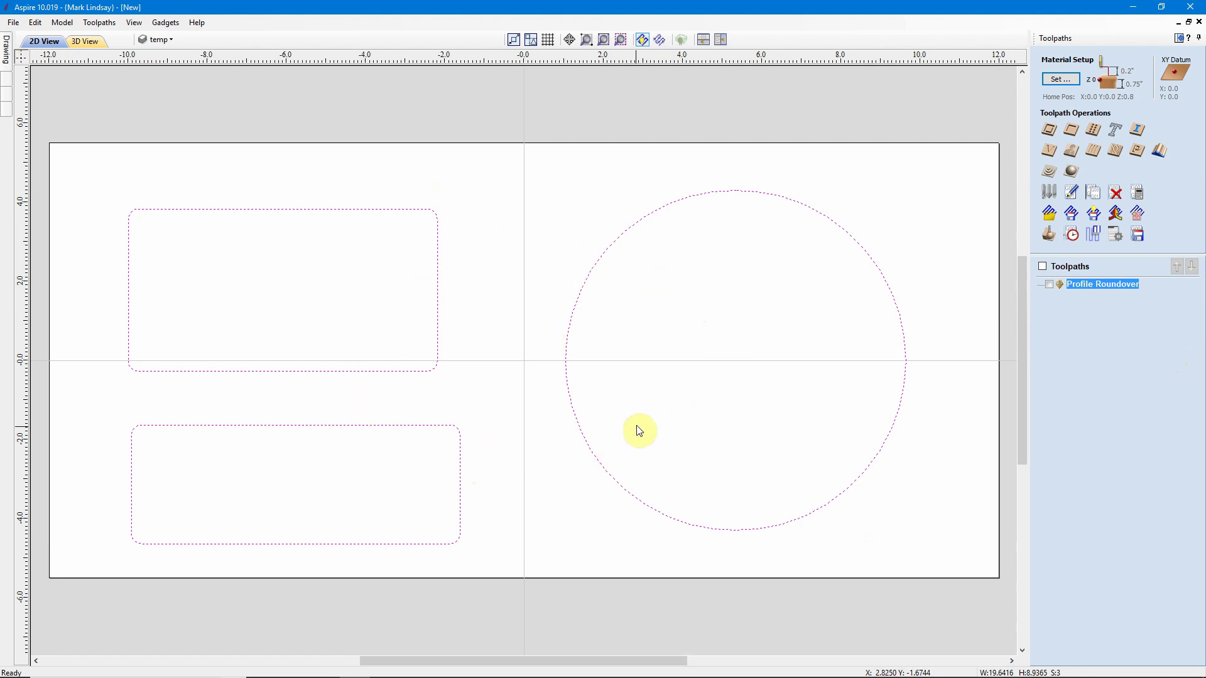
pyautogui.click(1048, 131)
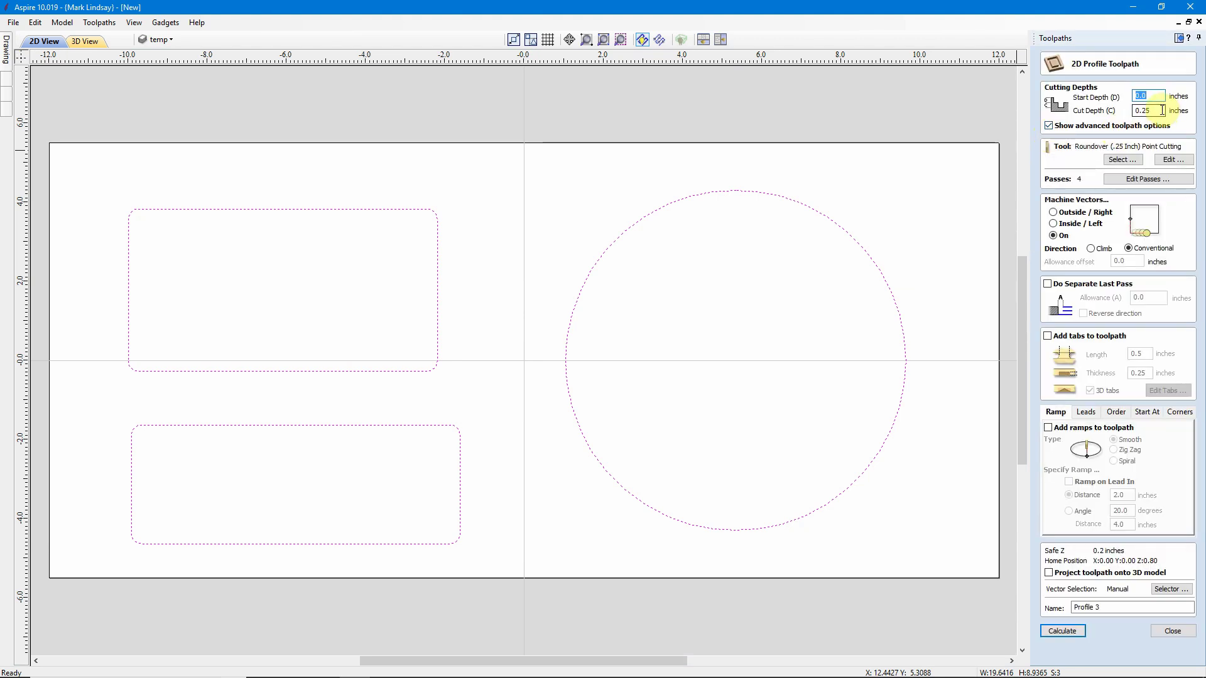
pyautogui.press('Tab')
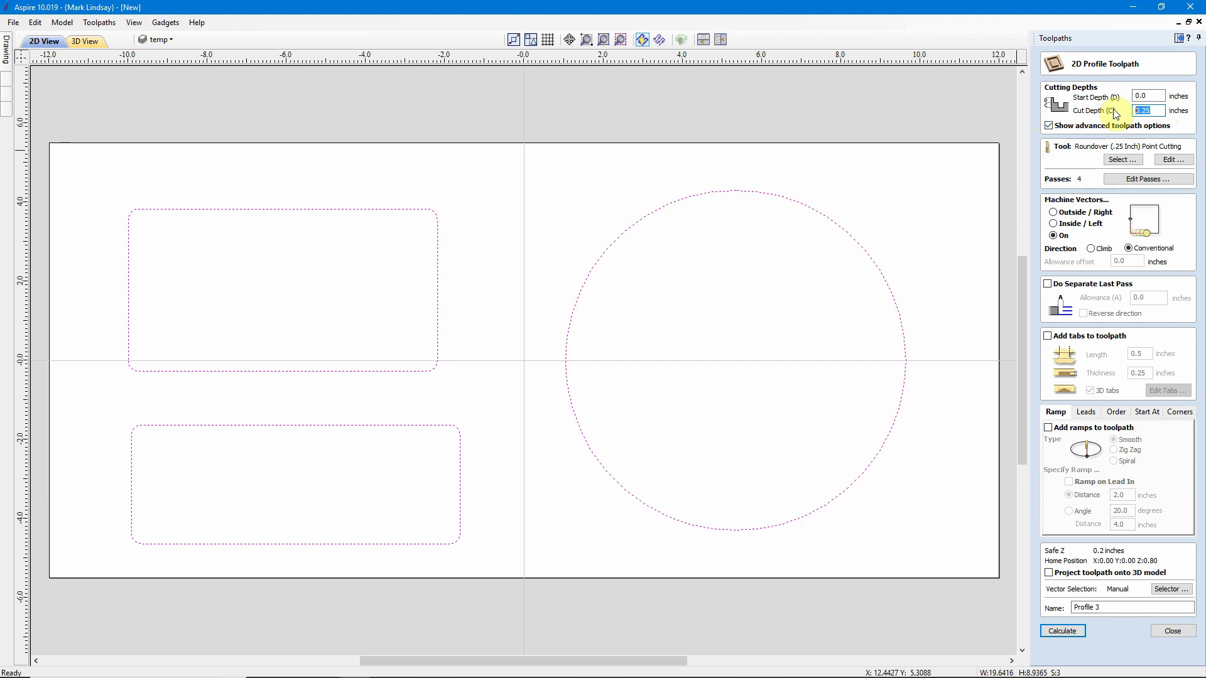
pyautogui.write('.7')
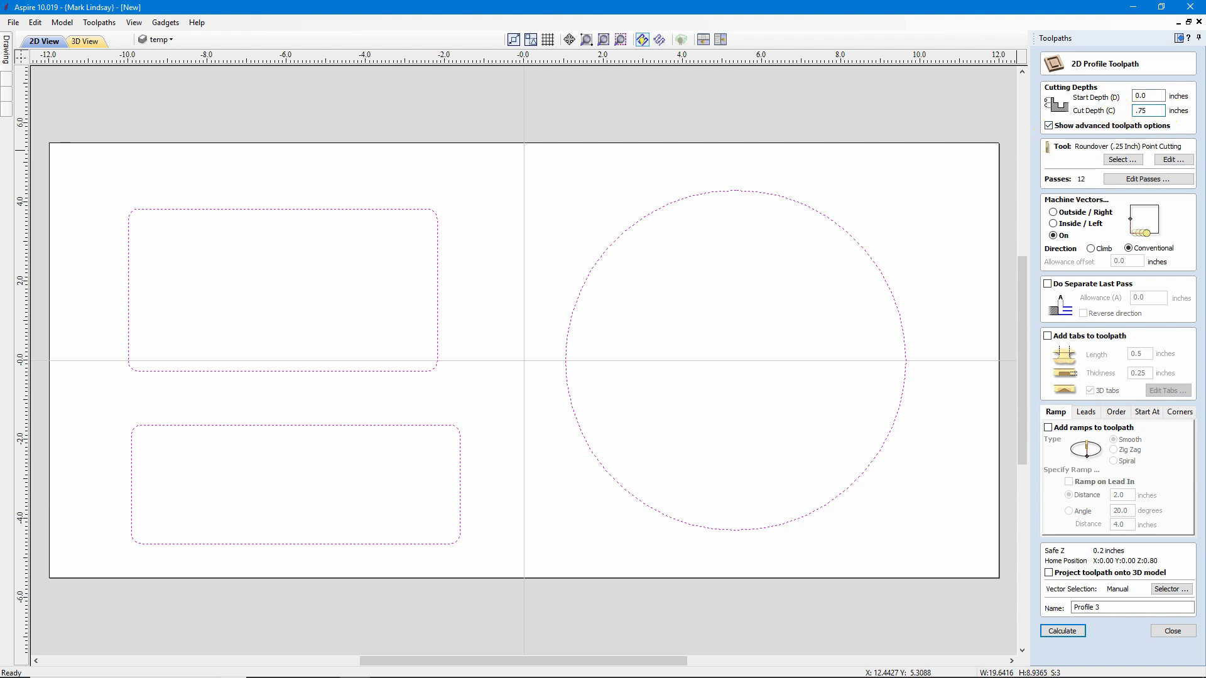
# Use the 0.25-inch end mill, cut Outside/Right, and name the toolpath Profile Cutout
pyautogui.click(1124, 160)
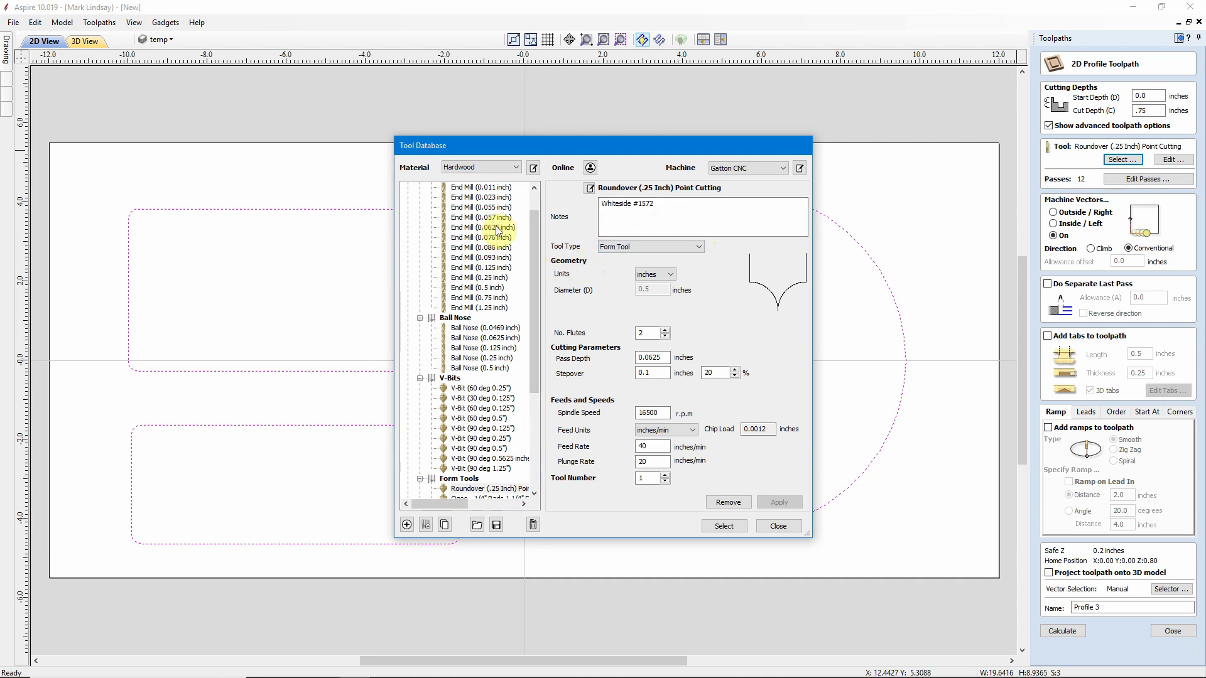
pyautogui.click(498, 279)
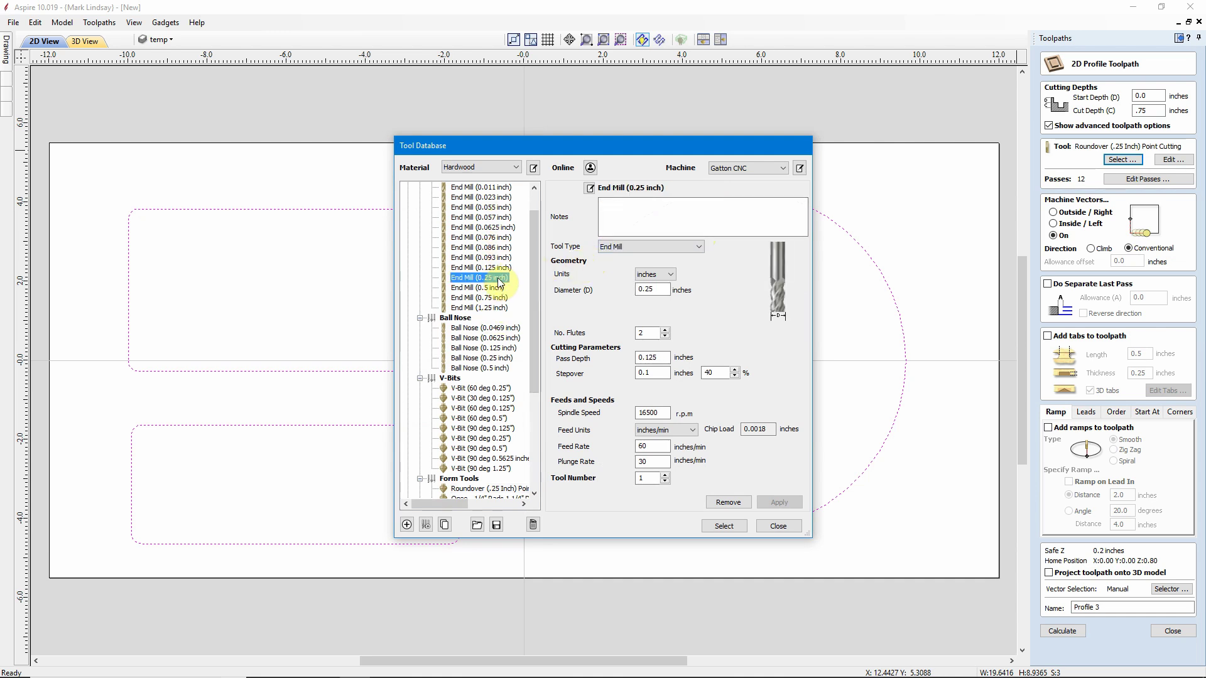
pyautogui.click(724, 526)
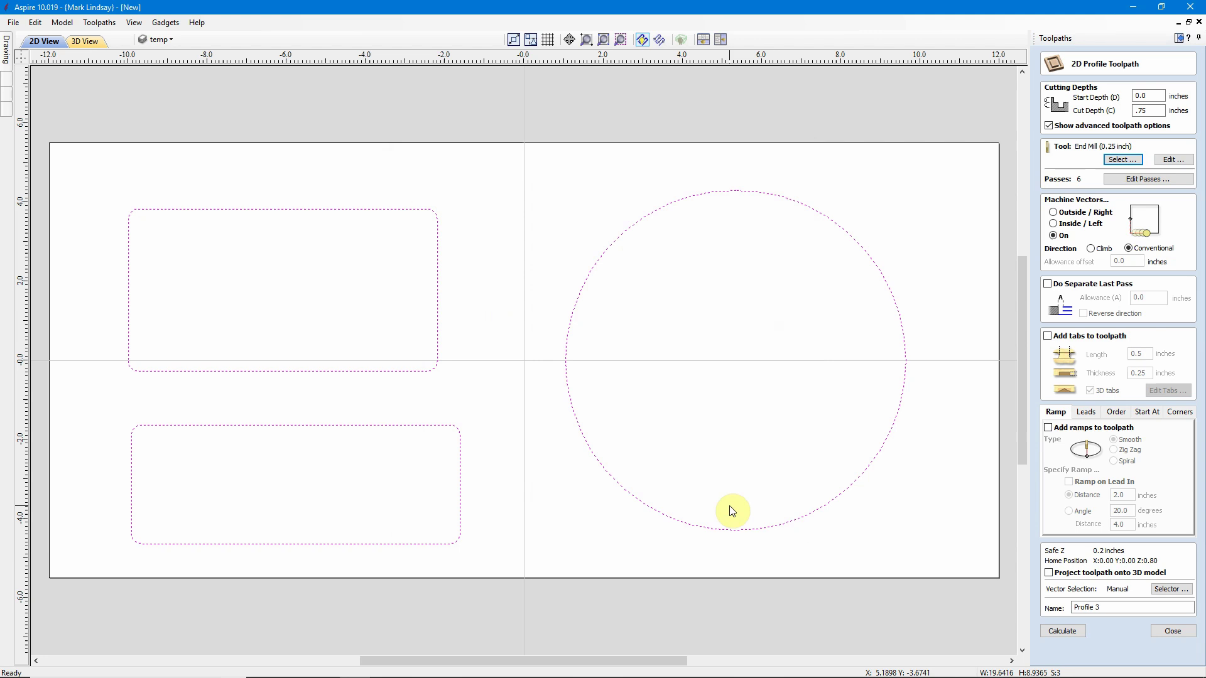
pyautogui.click(1053, 213)
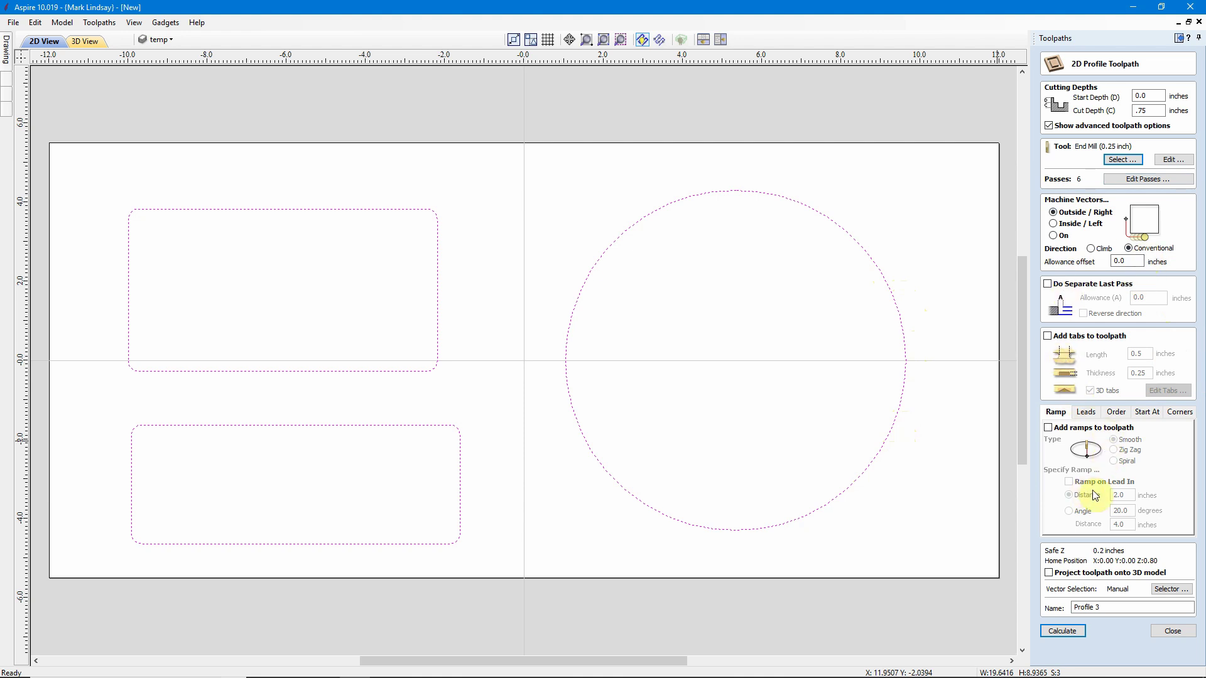
pyautogui.doubleClick(1122, 607)
pyautogui.write('Cutout')
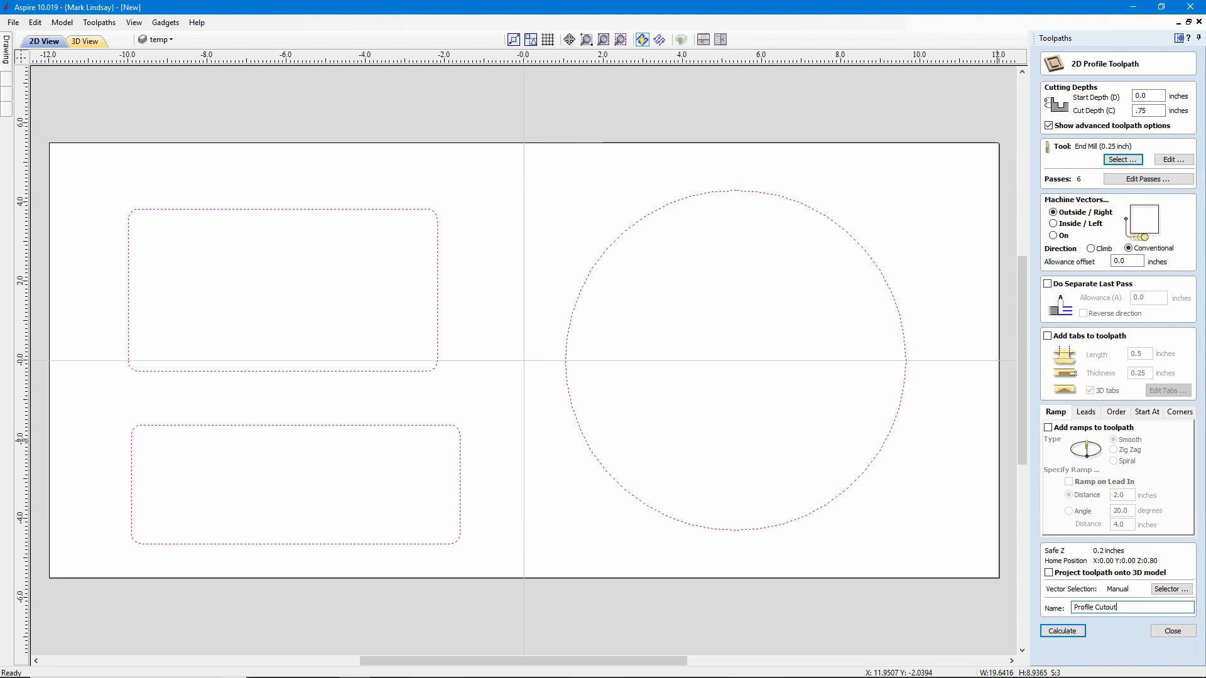
# Calculate Profile Cutout, view the three parts freed from the waste, then reset the preview
pyautogui.click(1063, 631)
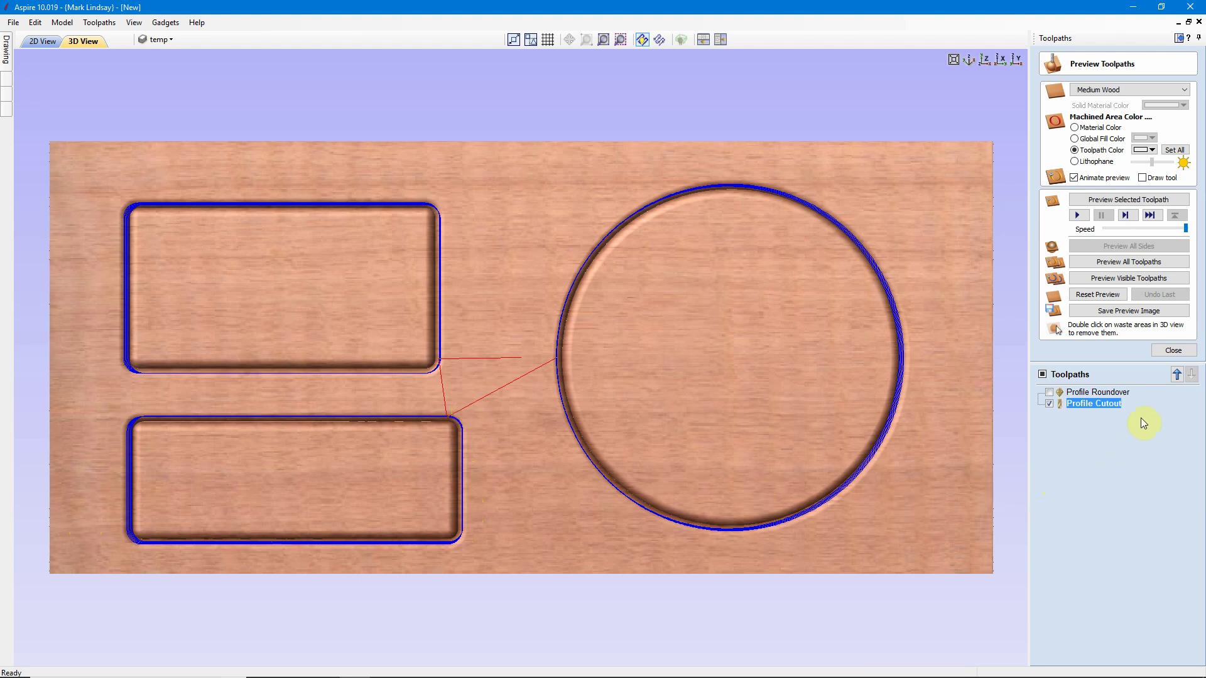
pyautogui.click(1128, 201)
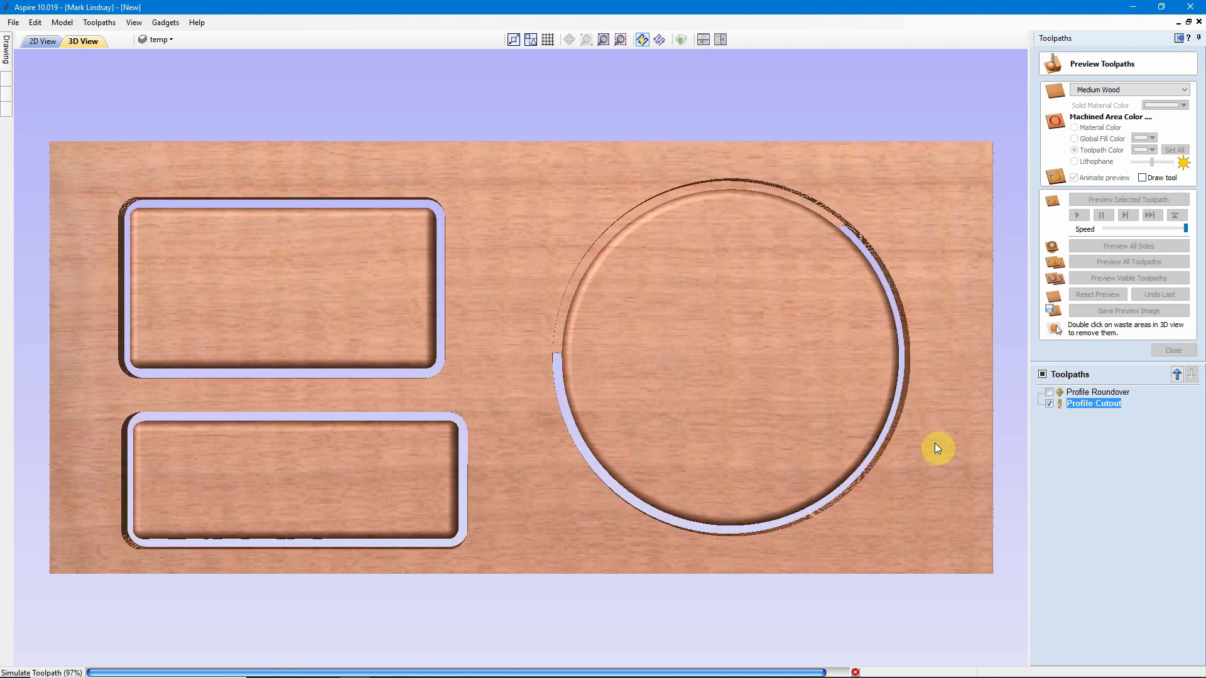
pyautogui.doubleClick(933, 518)
pyautogui.moveTo(535, 531); pyautogui.dragTo(505, 308)
pyautogui.moveTo(505, 263); pyautogui.dragTo(574, 411)
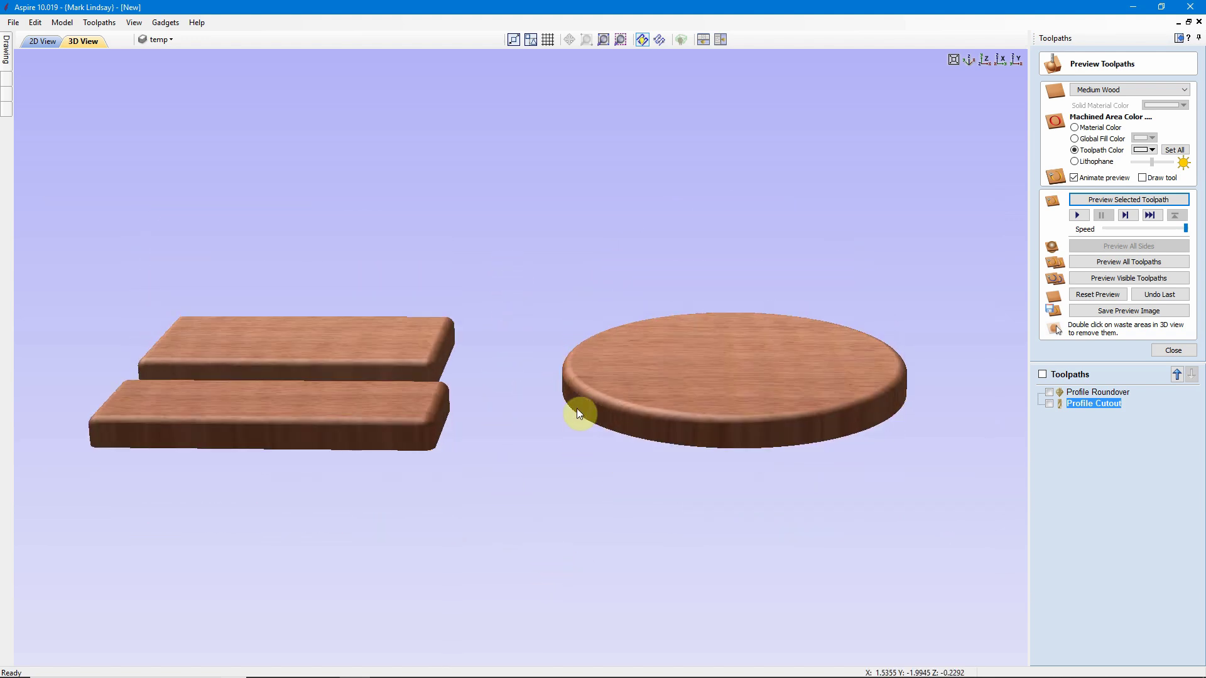
pyautogui.scroll(3, 577, 399)
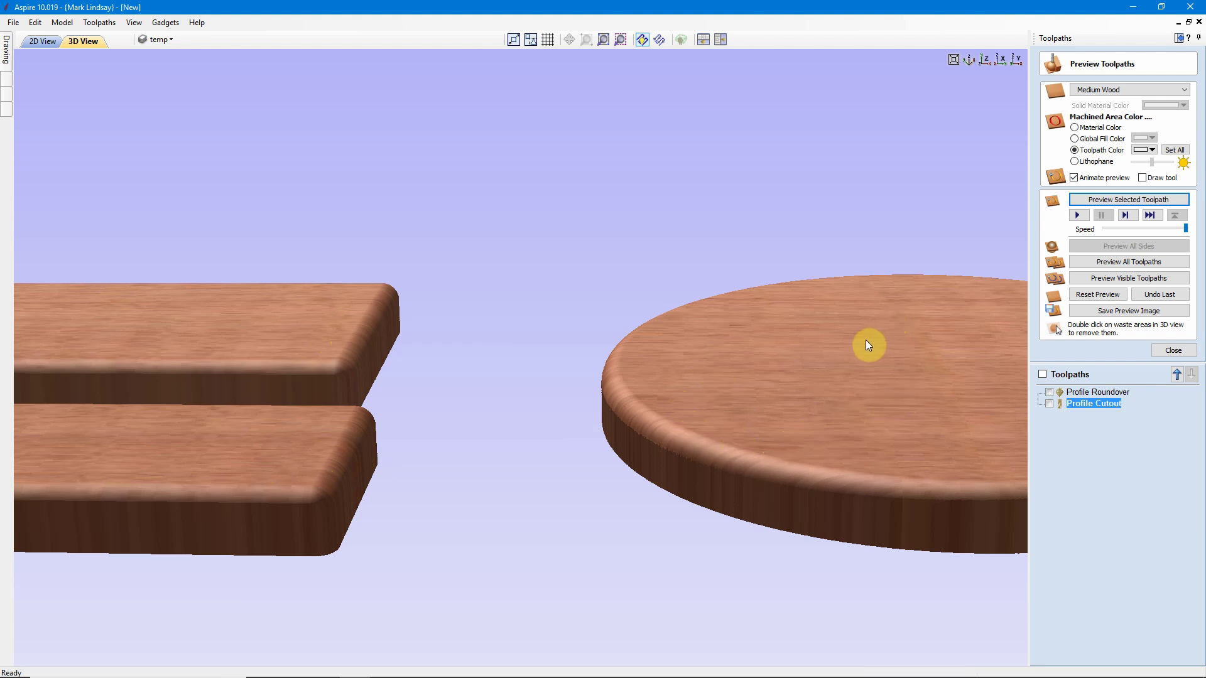
pyautogui.moveTo(699, 346); pyautogui.dragTo(744, 465)
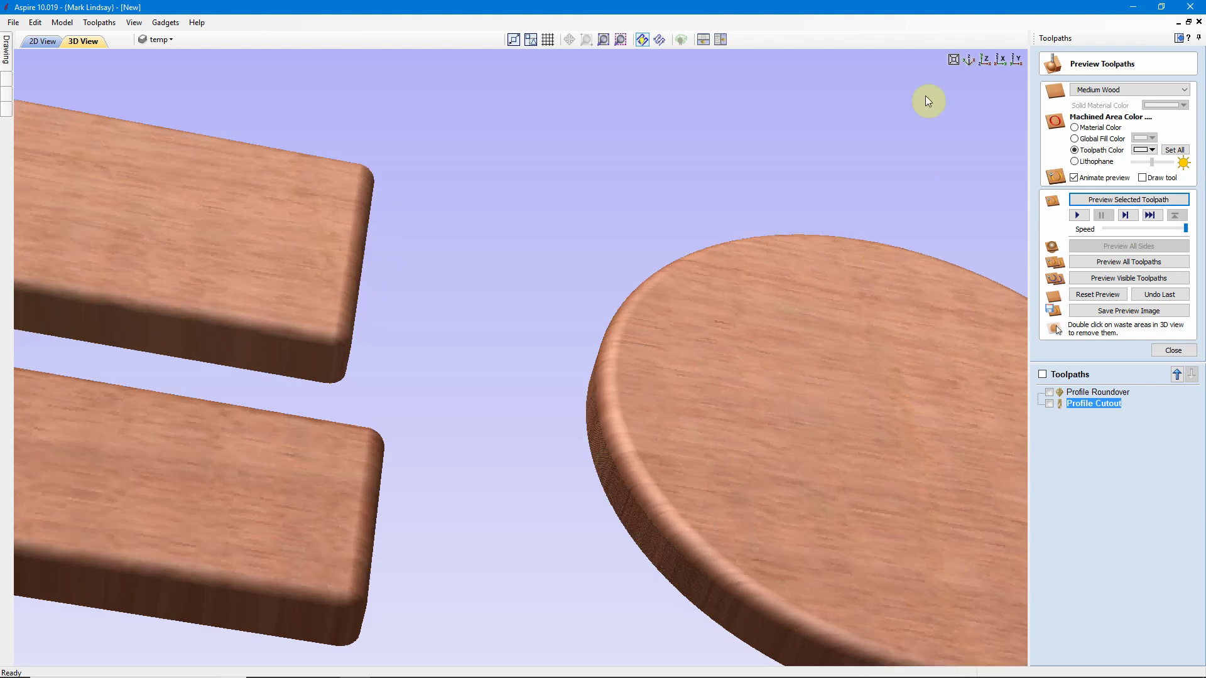
pyautogui.click(984, 59)
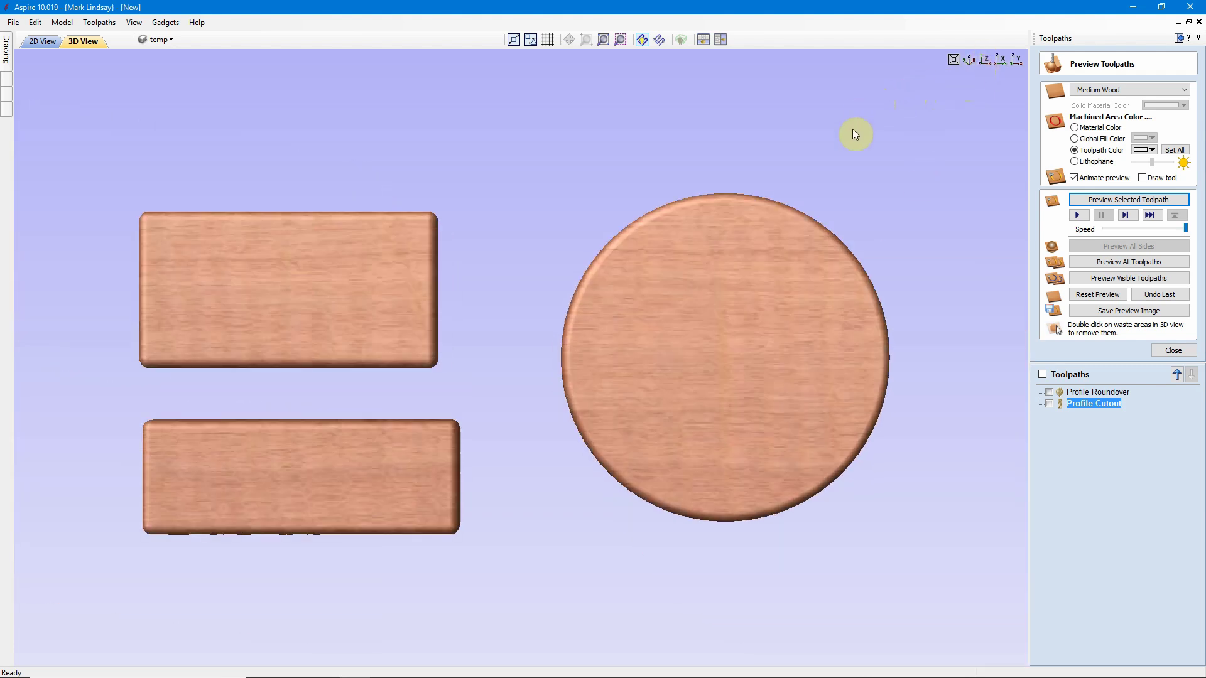
pyautogui.click(1114, 296)
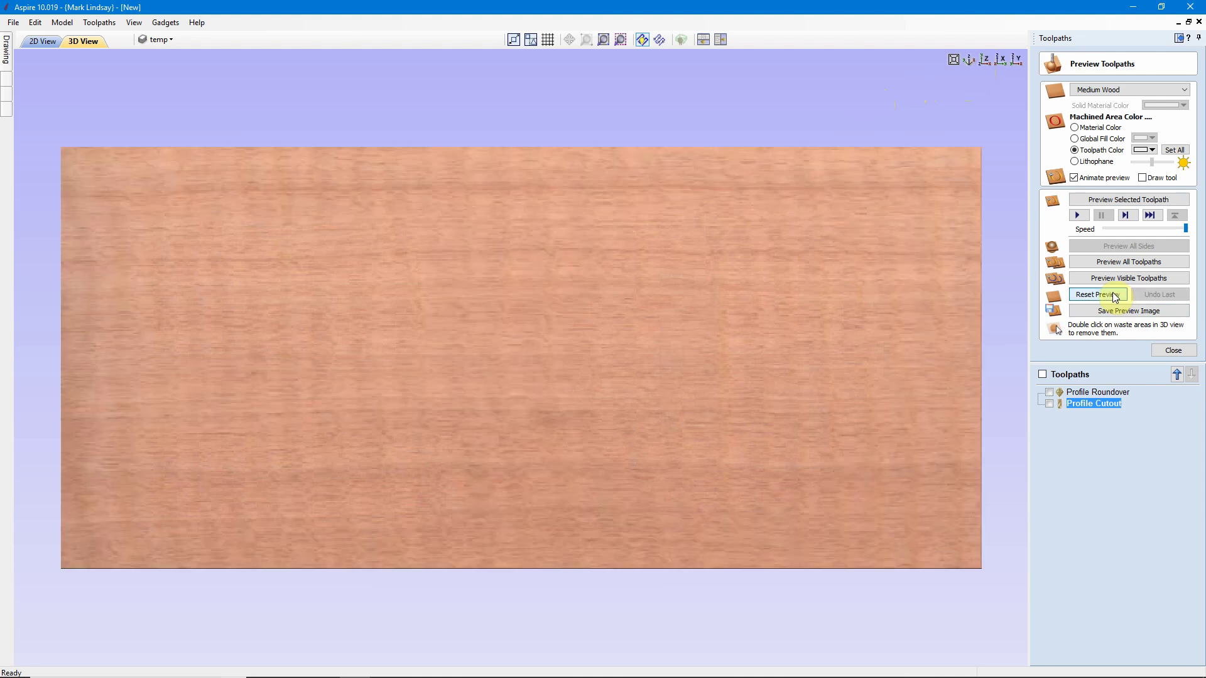
# Reopen Profile Roundover with nothing selected and switch its machining side to Outside / Right
pyautogui.click(41, 41)
pyautogui.click(520, 251)
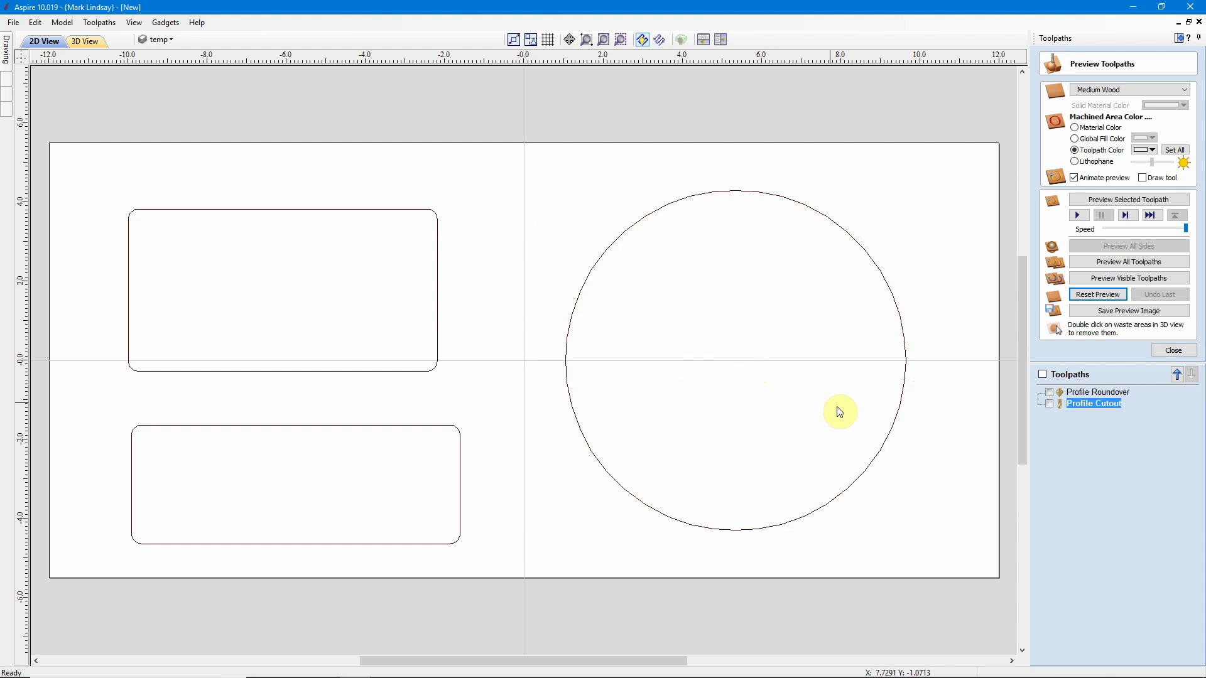
pyautogui.doubleClick(1099, 394)
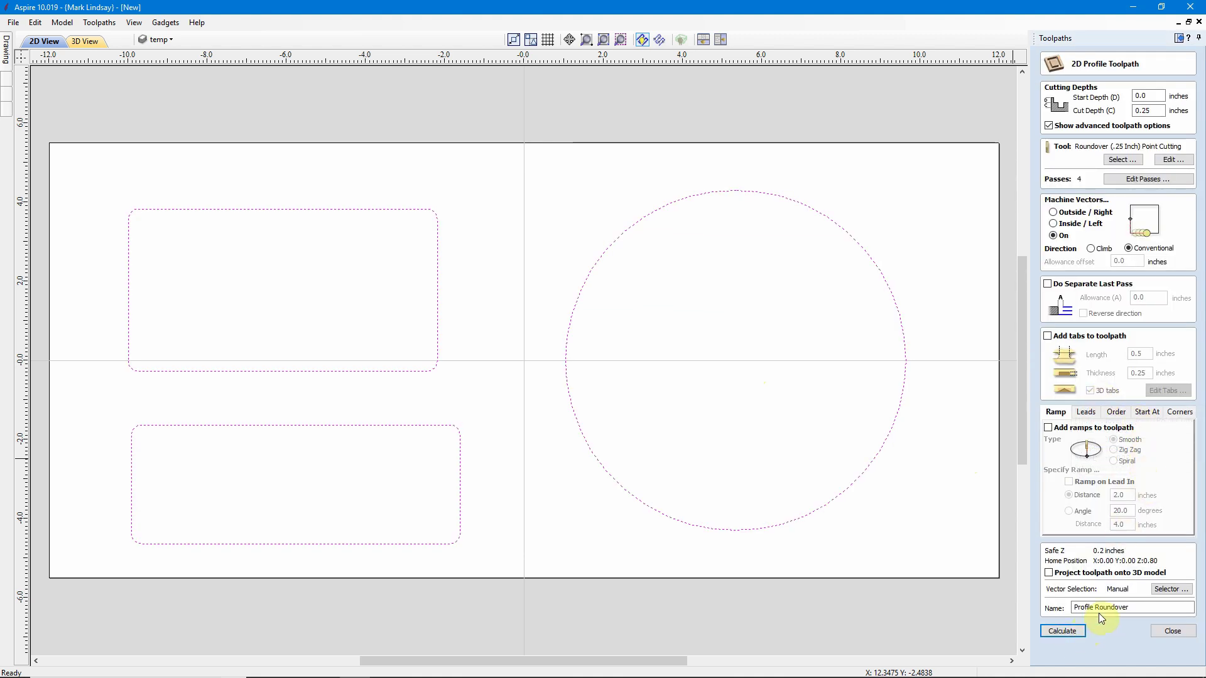
pyautogui.click(1054, 213)
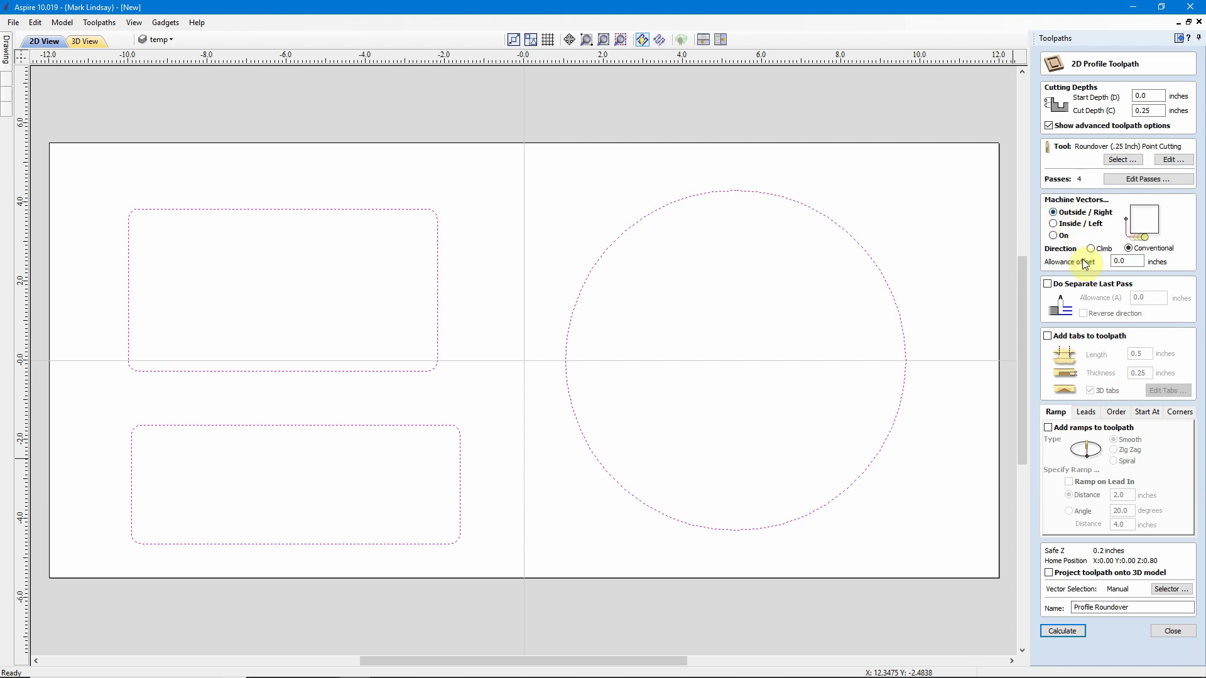
# Recalculate the roundover, preview it with Profile Cutout, and remove the three waste pieces
pyautogui.click(1062, 630)
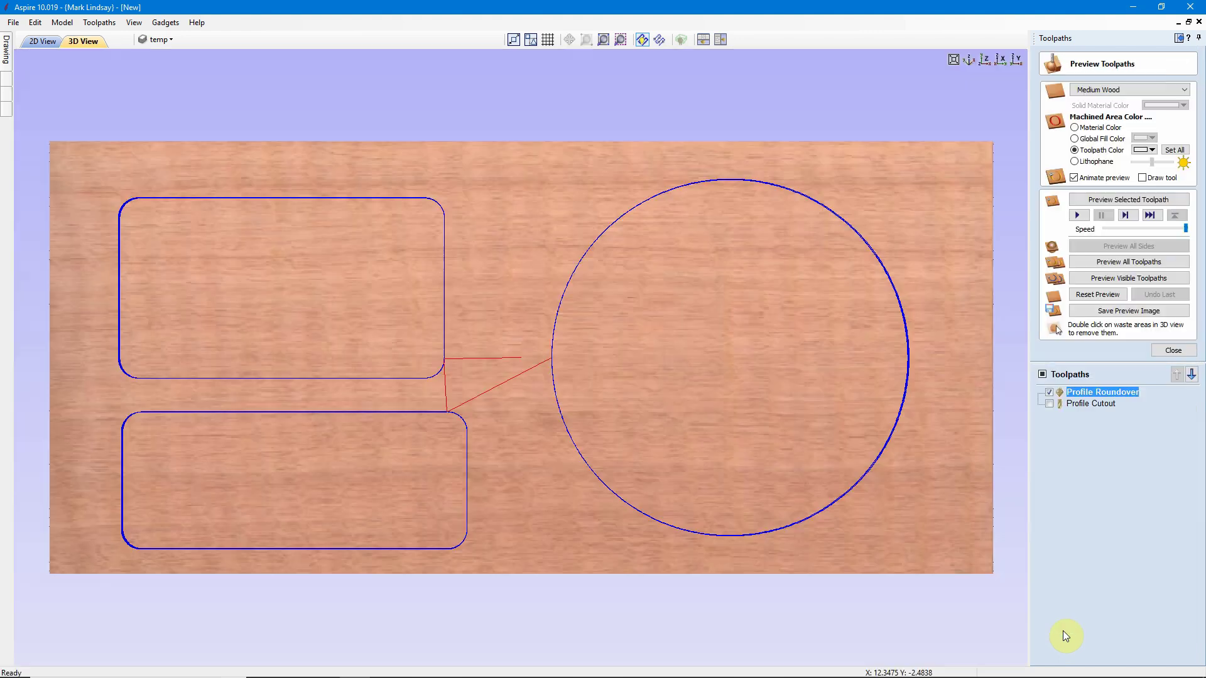
pyautogui.click(1128, 200)
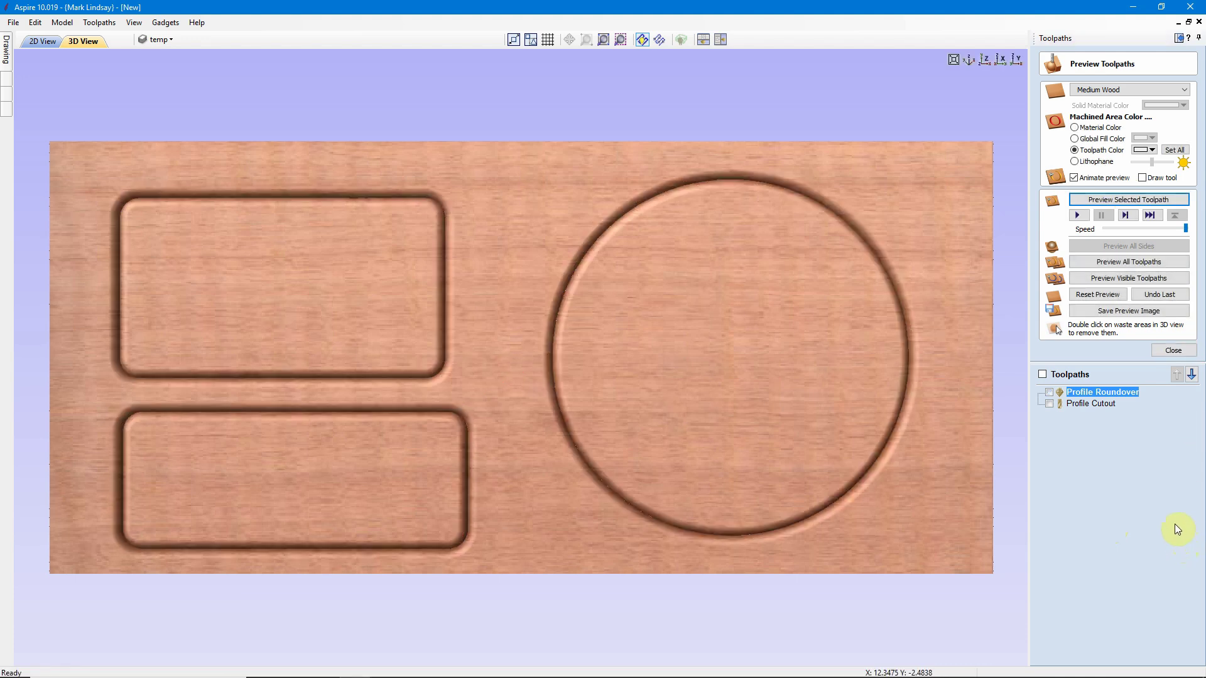
pyautogui.click(1106, 404)
pyautogui.click(1128, 200)
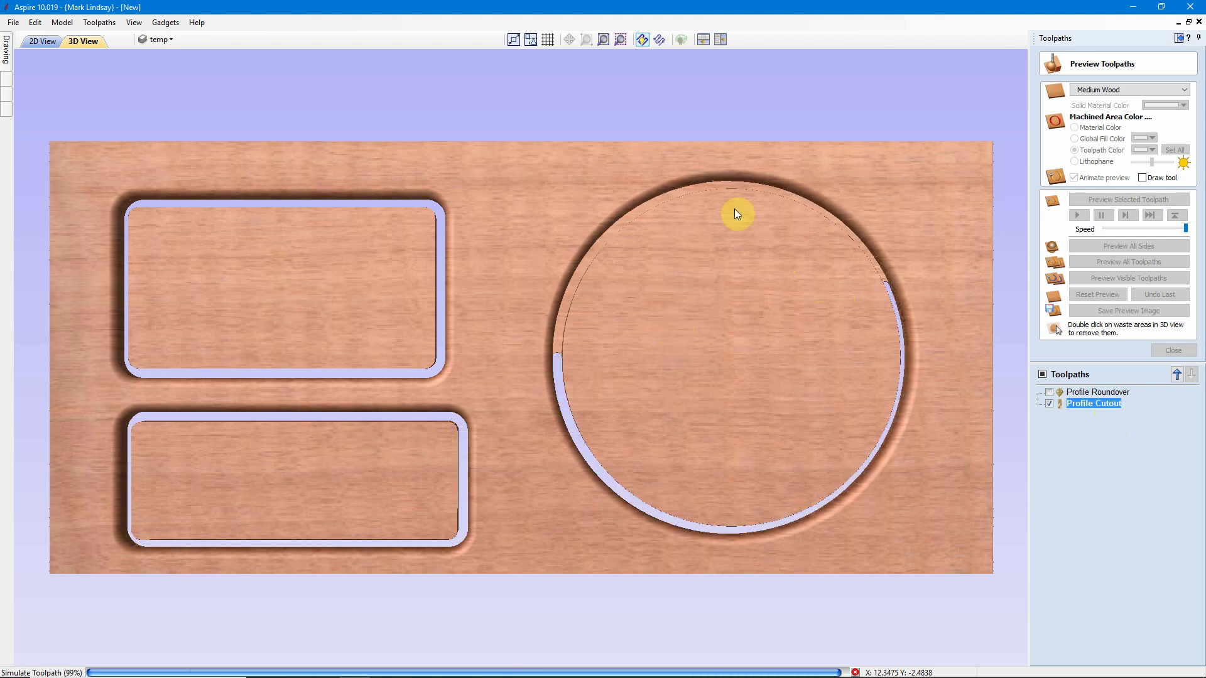
pyautogui.doubleClick(703, 338)
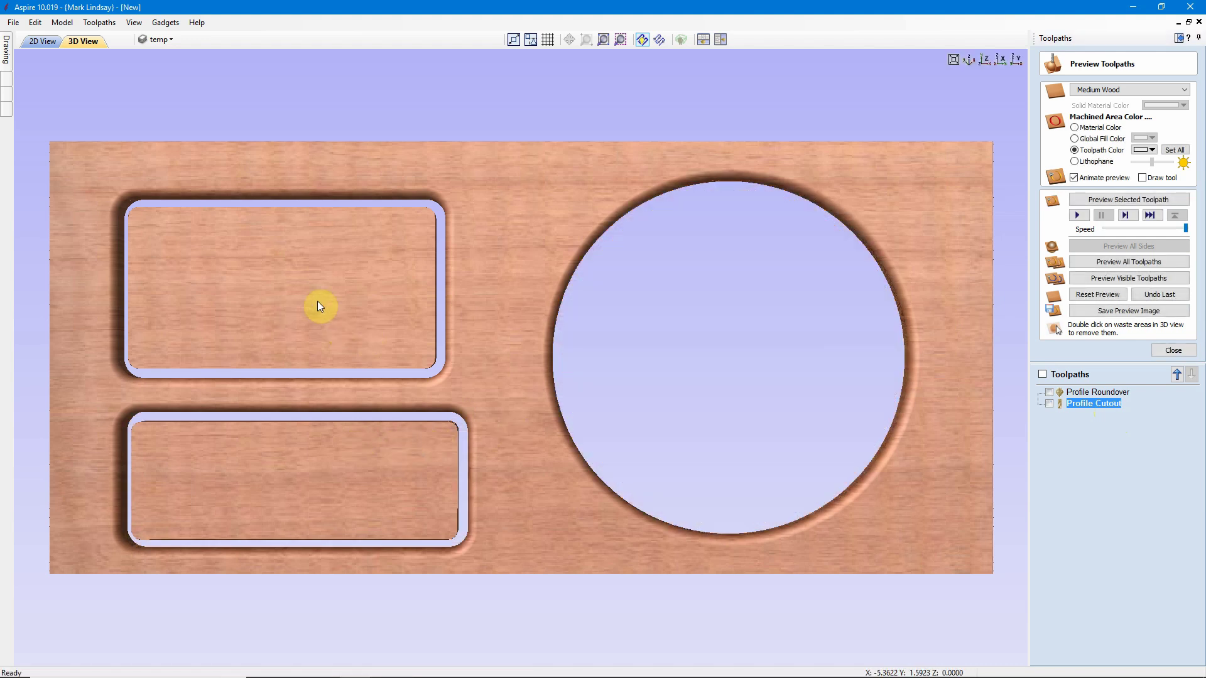
pyautogui.doubleClick(296, 284)
pyautogui.doubleClick(325, 452)
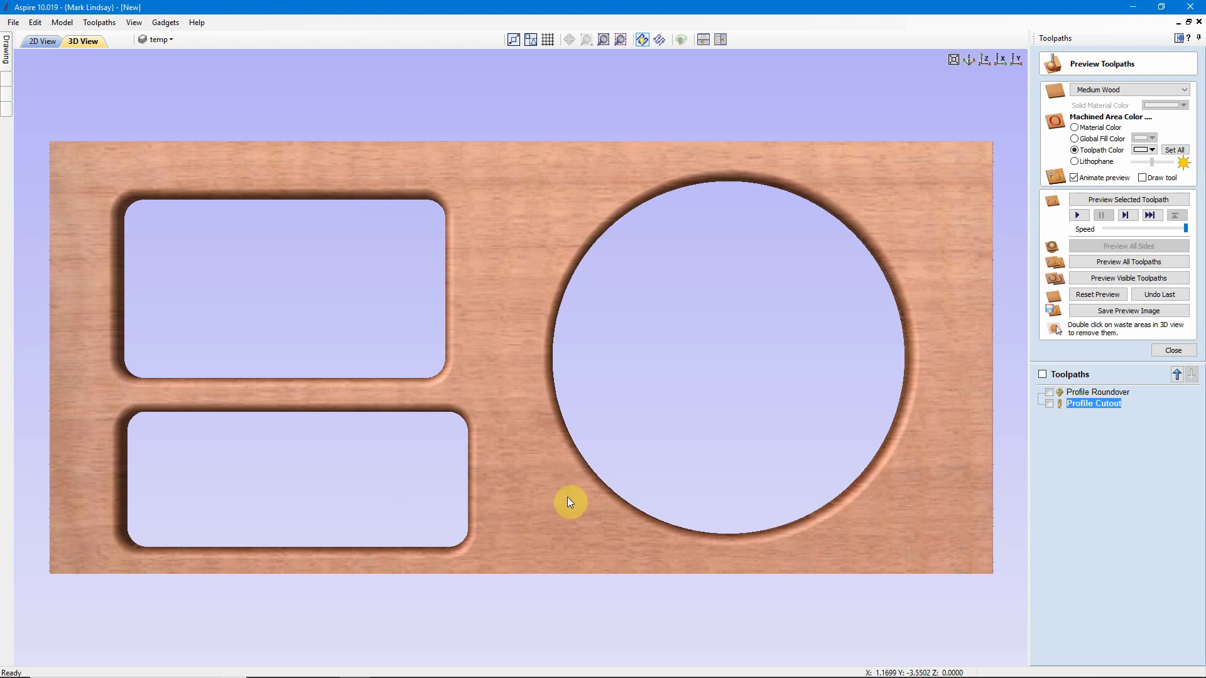
# Orbit the freed parts, then reset the preview to uncut material and return to 2D View
pyautogui.moveTo(567, 500); pyautogui.dragTo(477, 378)
pyautogui.moveTo(481, 330); pyautogui.dragTo(537, 318)
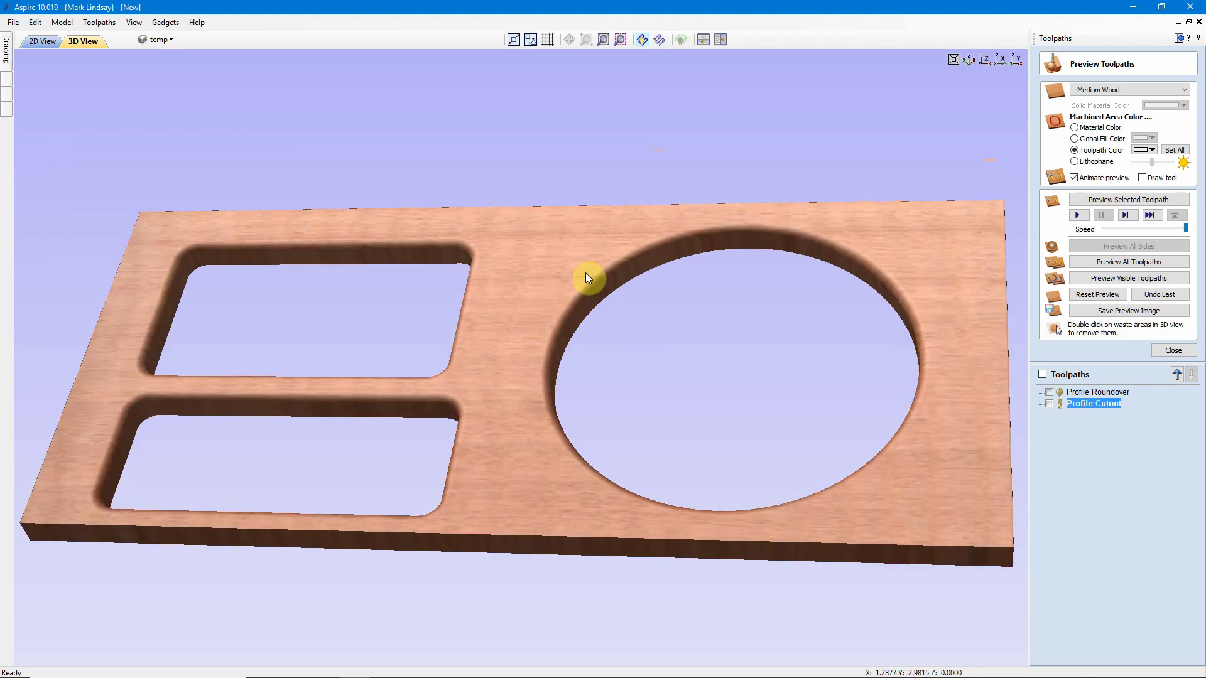
pyautogui.scroll(5, 590, 267)
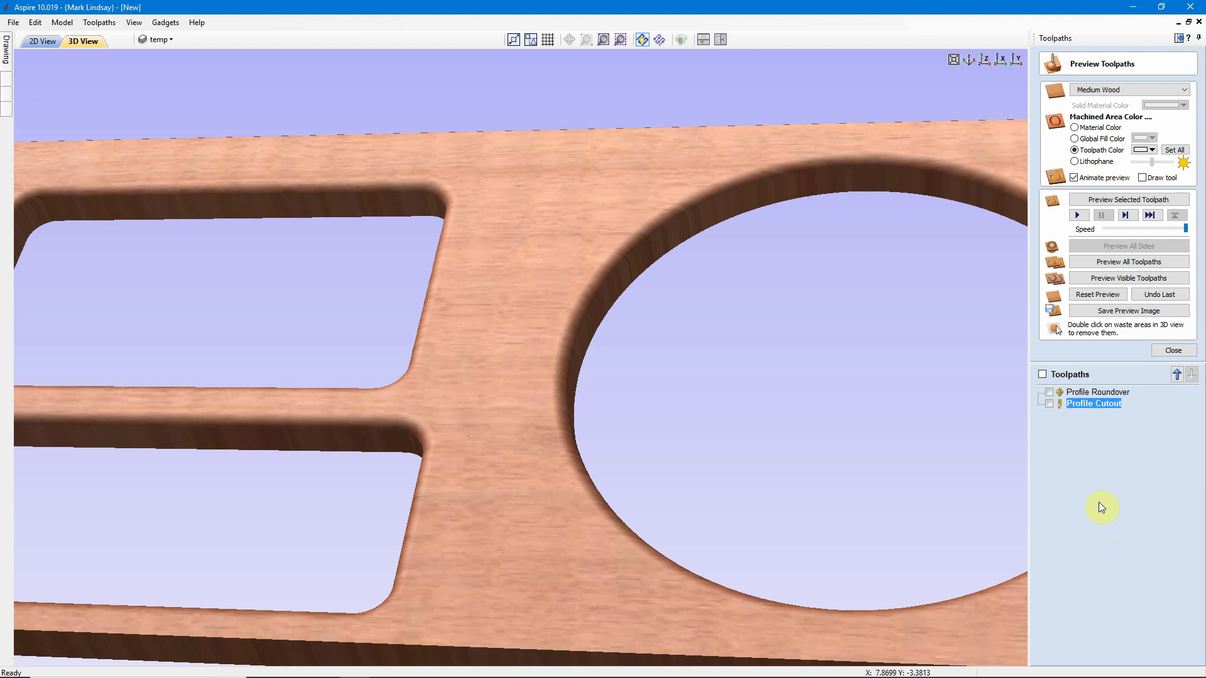
pyautogui.moveTo(1103, 411)
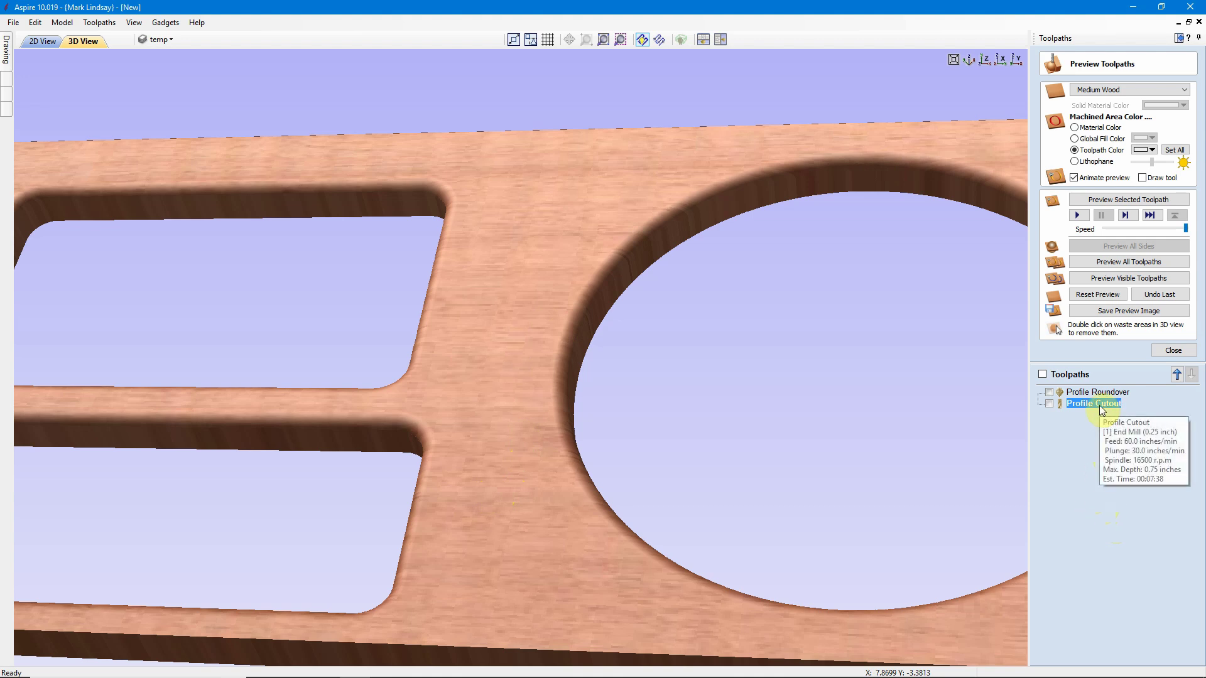
pyautogui.click(1115, 295)
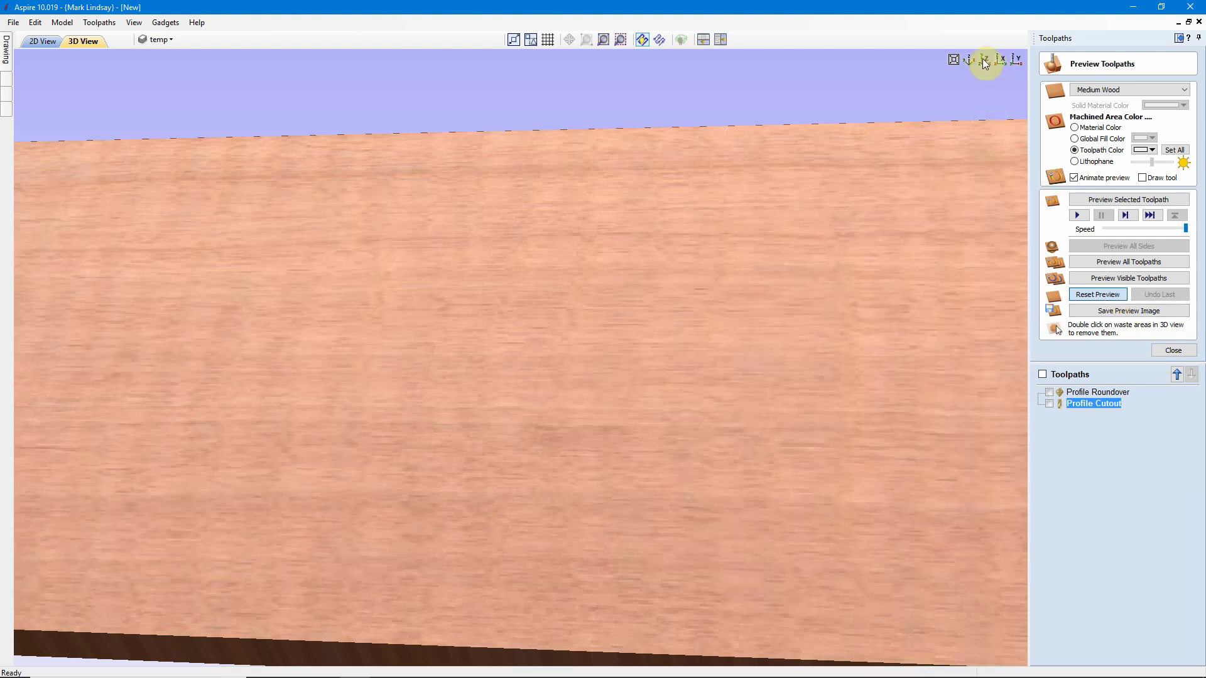
pyautogui.click(983, 58)
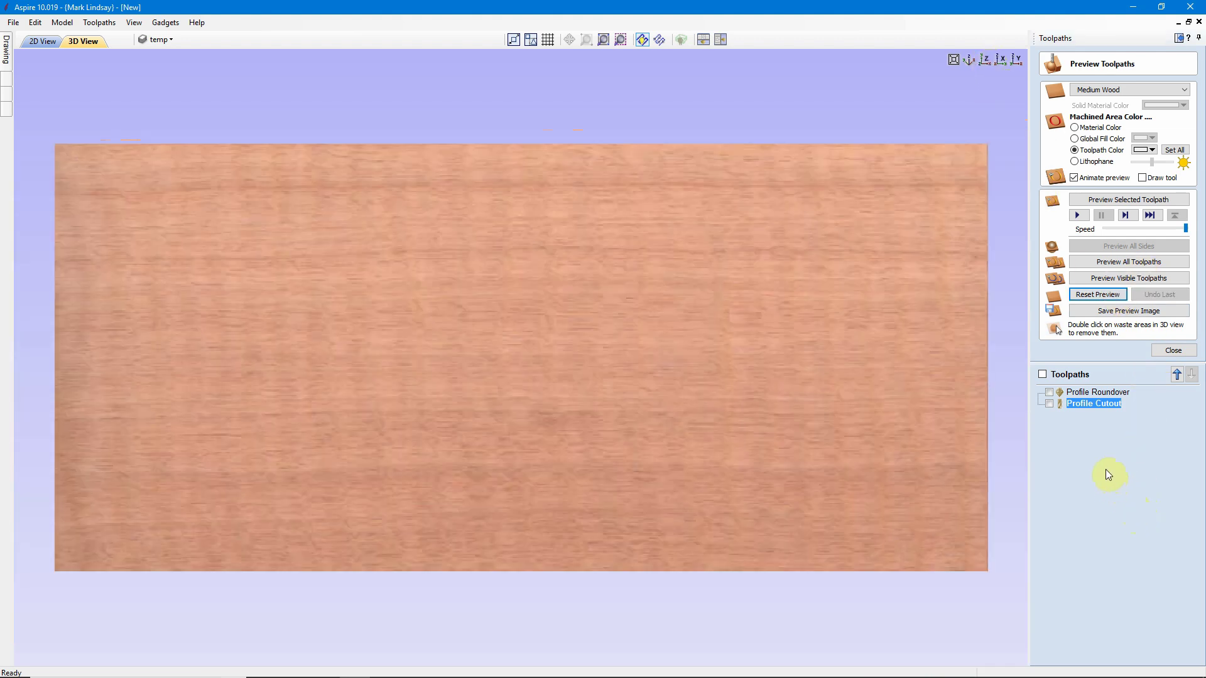
pyautogui.moveTo(1099, 404)
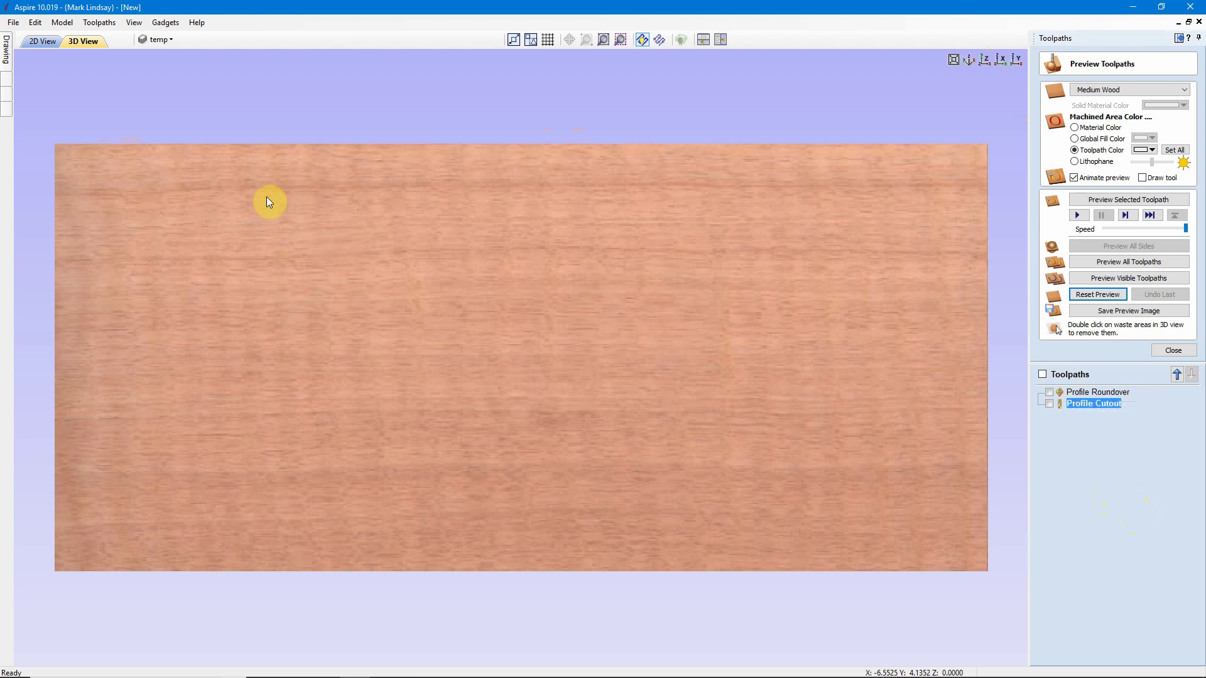
pyautogui.click(40, 42)
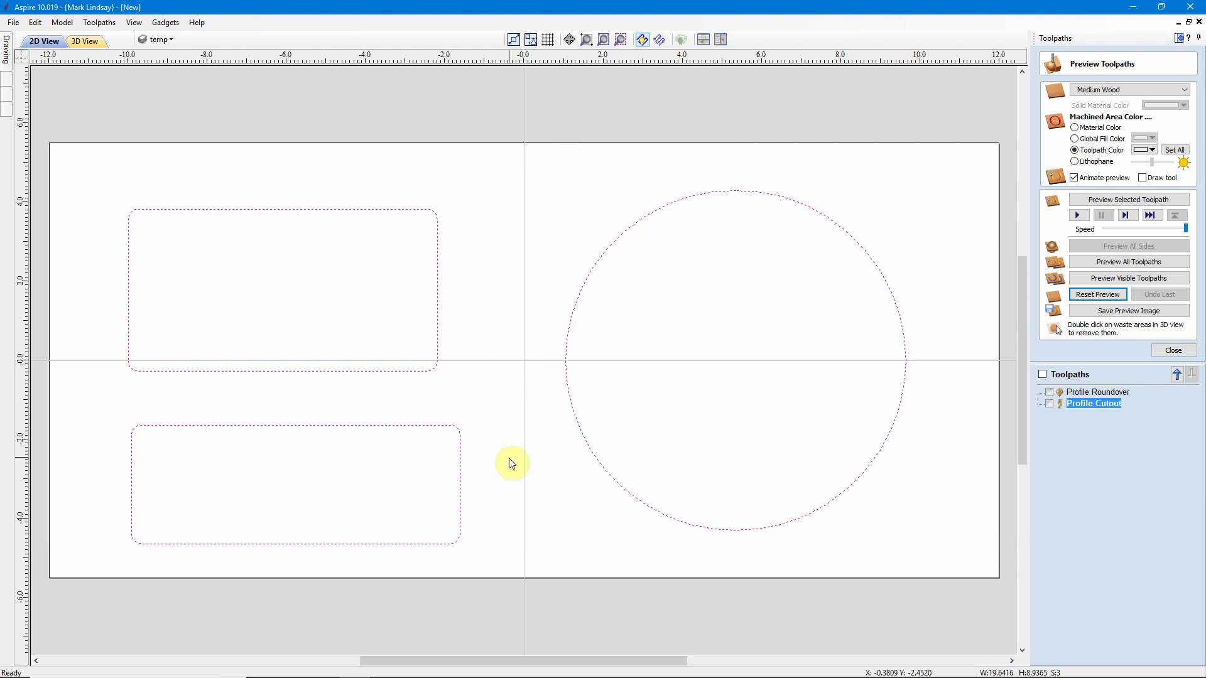
# Create a pocket toolpath 0.625 inches deep, keeping the 0.25-inch end mill
pyautogui.click(1173, 350)
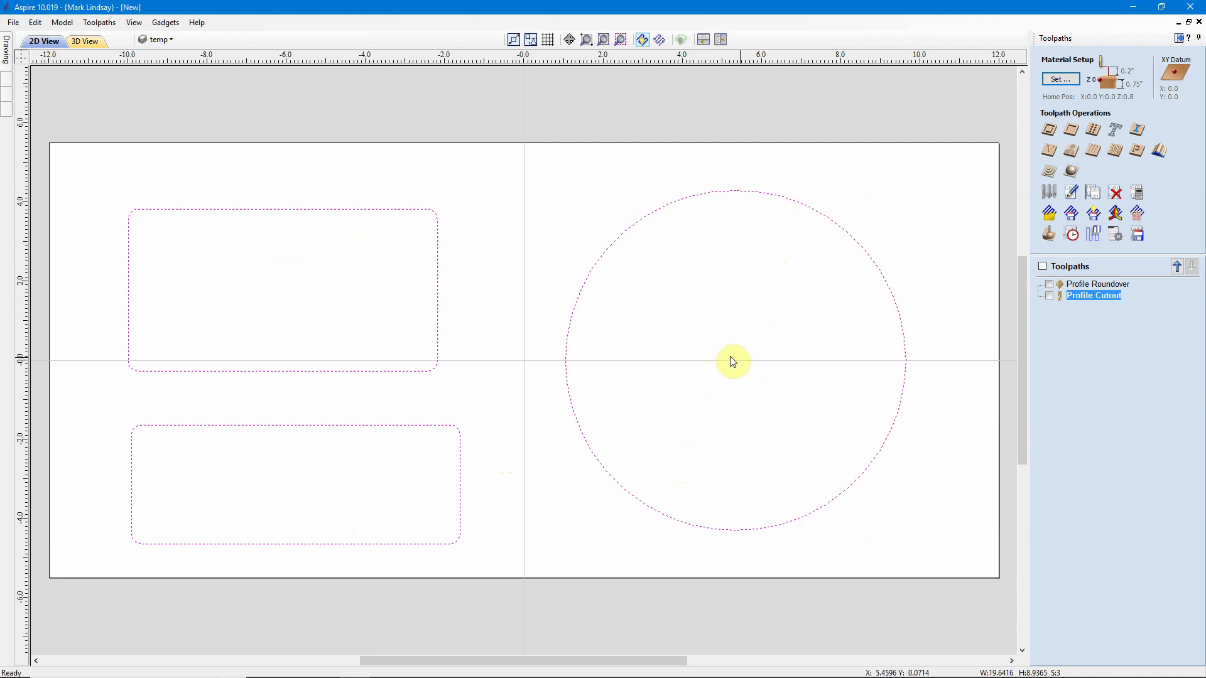
pyautogui.click(1071, 131)
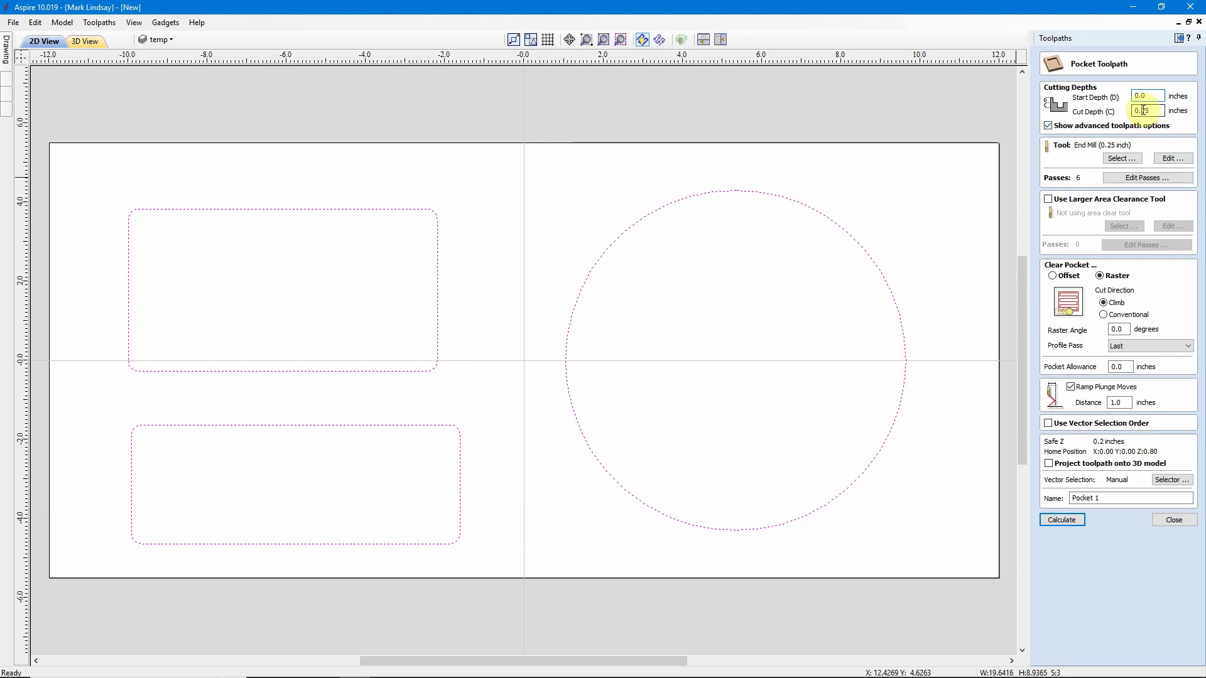
pyautogui.moveTo(1143, 110); pyautogui.dragTo(1155, 111)
pyautogui.write('62')
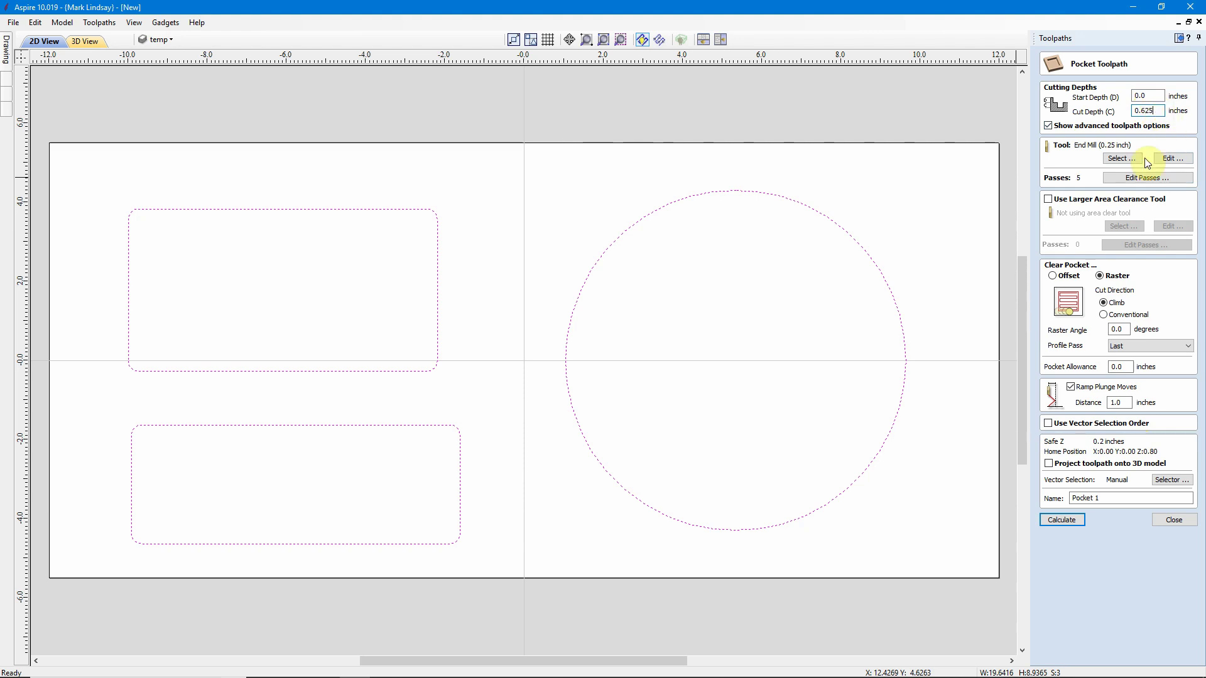
pyautogui.click(1129, 157)
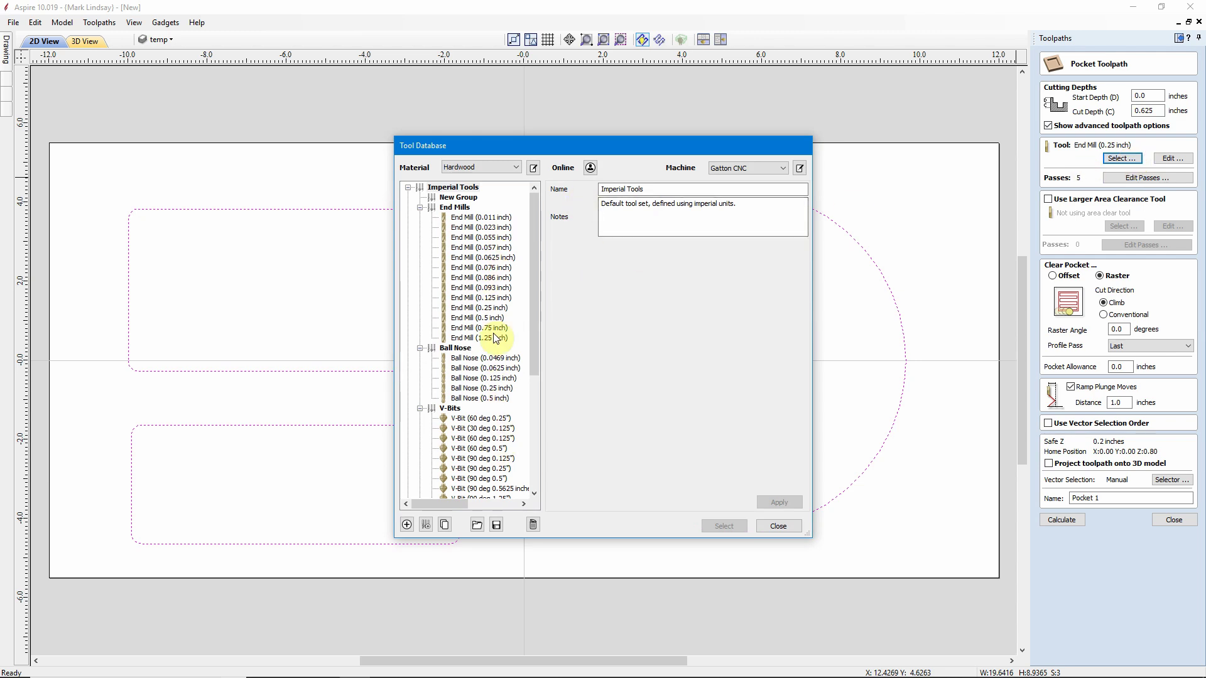
pyautogui.click(782, 527)
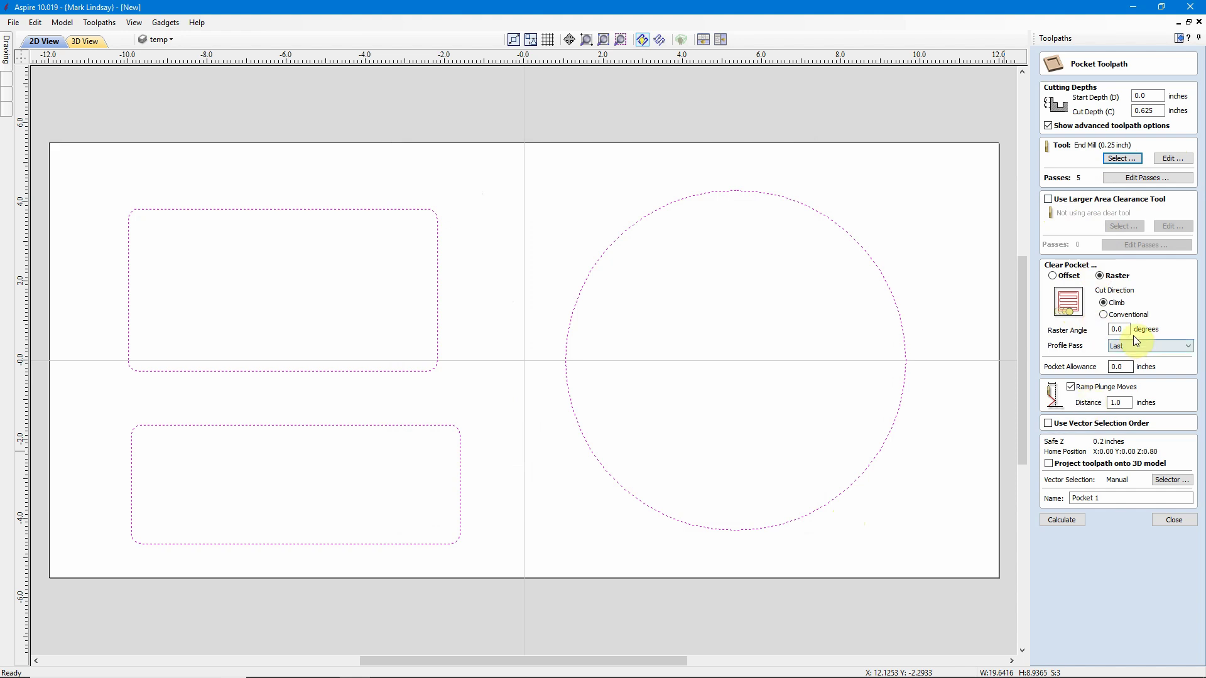
# Calculate Pocket 1 and move it to the top of the toolpath list
pyautogui.click(1069, 522)
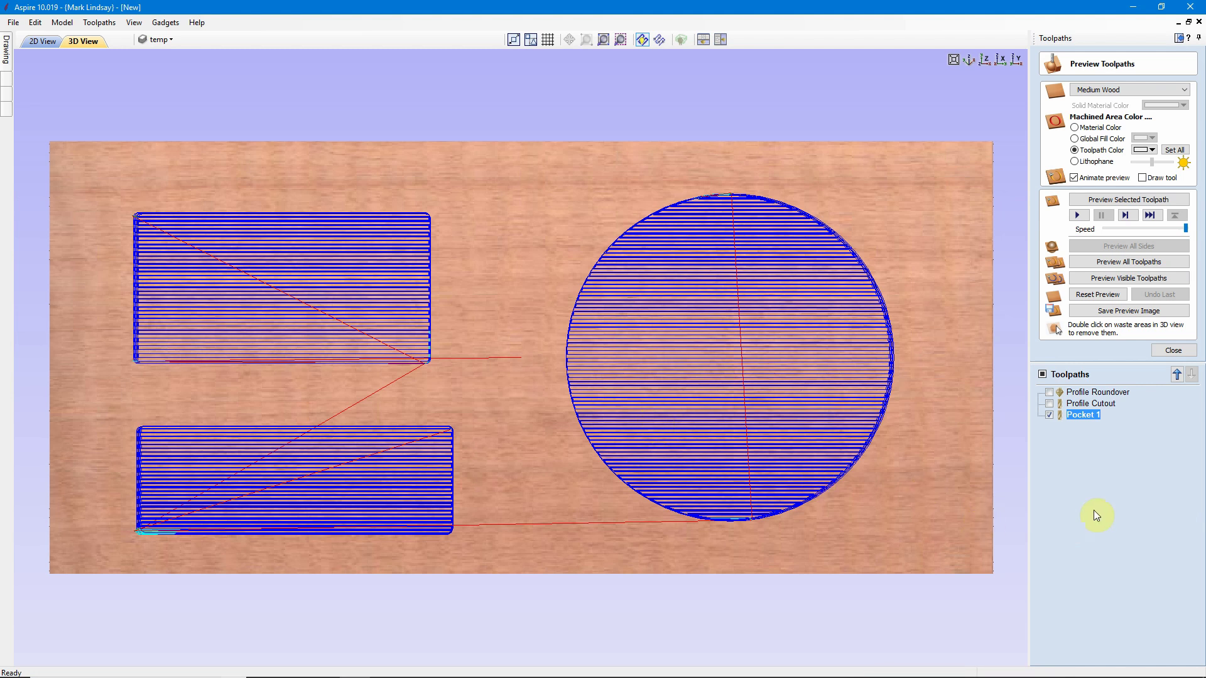
pyautogui.click(1177, 374)
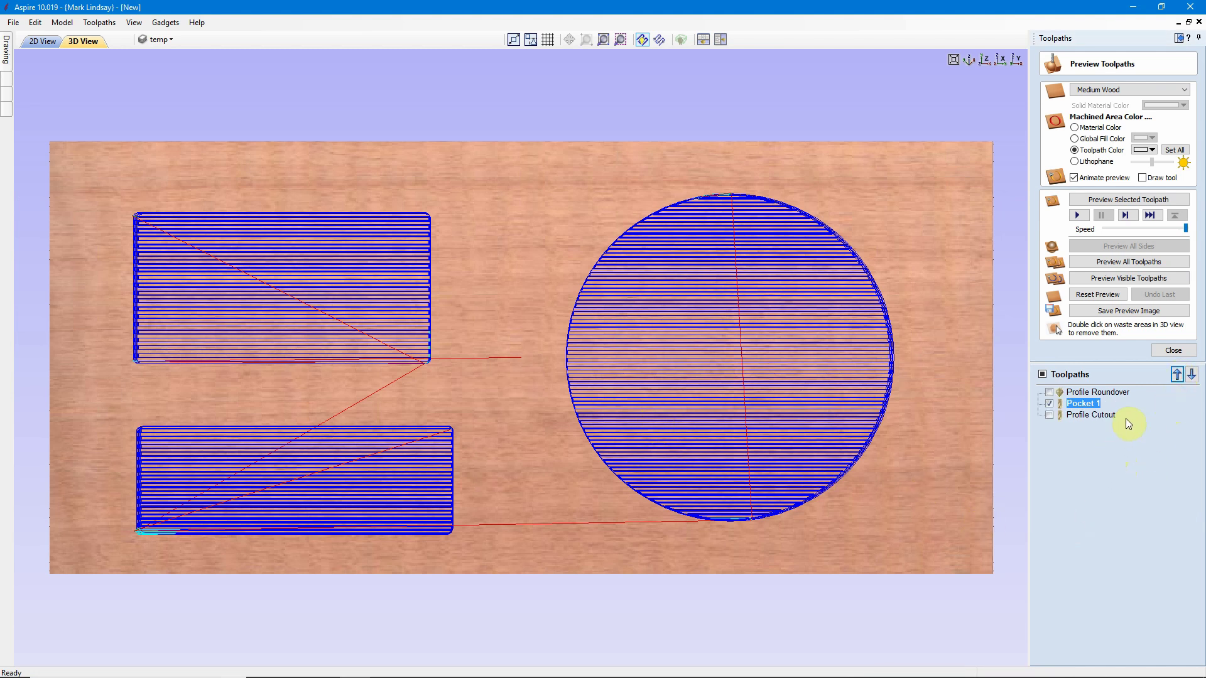
pyautogui.click(1177, 375)
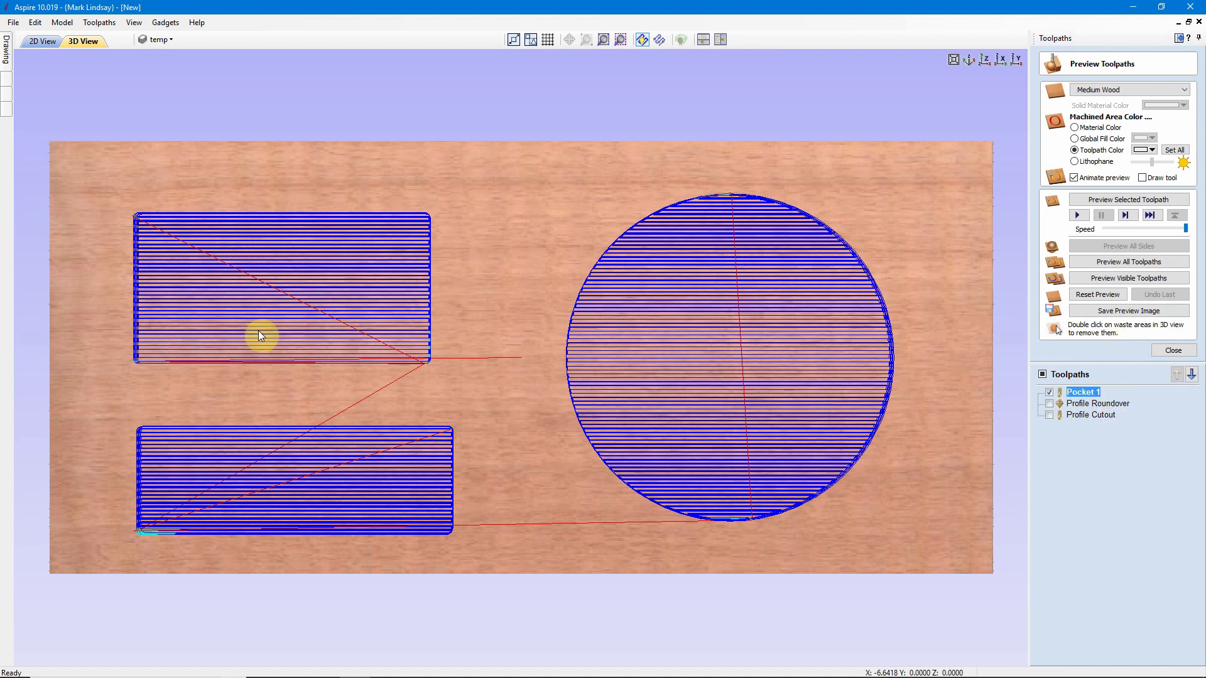
# Preview Pocket 1 cutting the board, then preview the Profile Roundover on top
pyautogui.click(1124, 200)
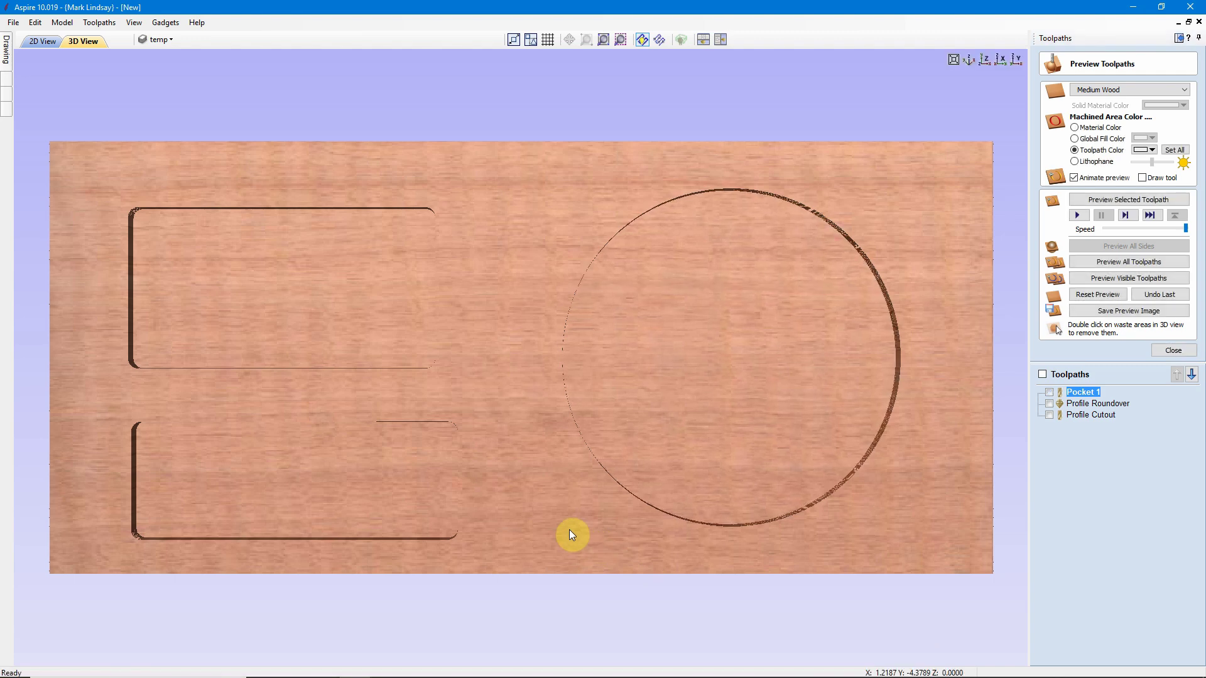
pyautogui.moveTo(533, 517); pyautogui.dragTo(530, 375)
pyautogui.click(1117, 406)
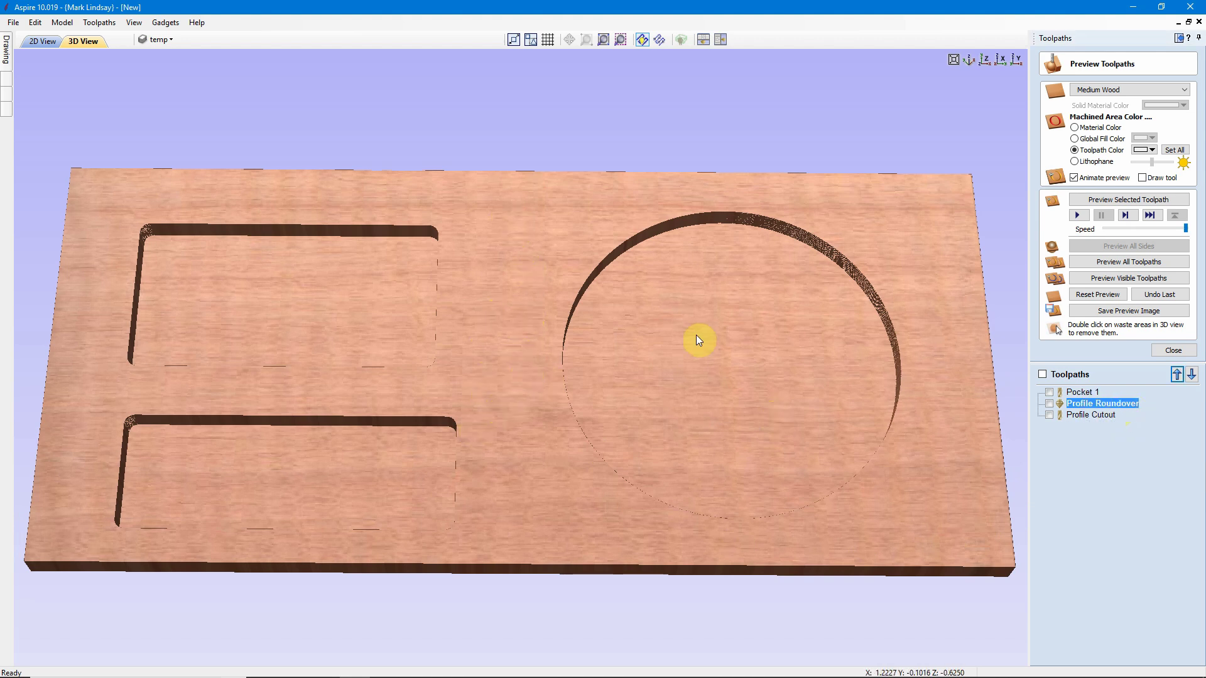
pyautogui.click(1136, 201)
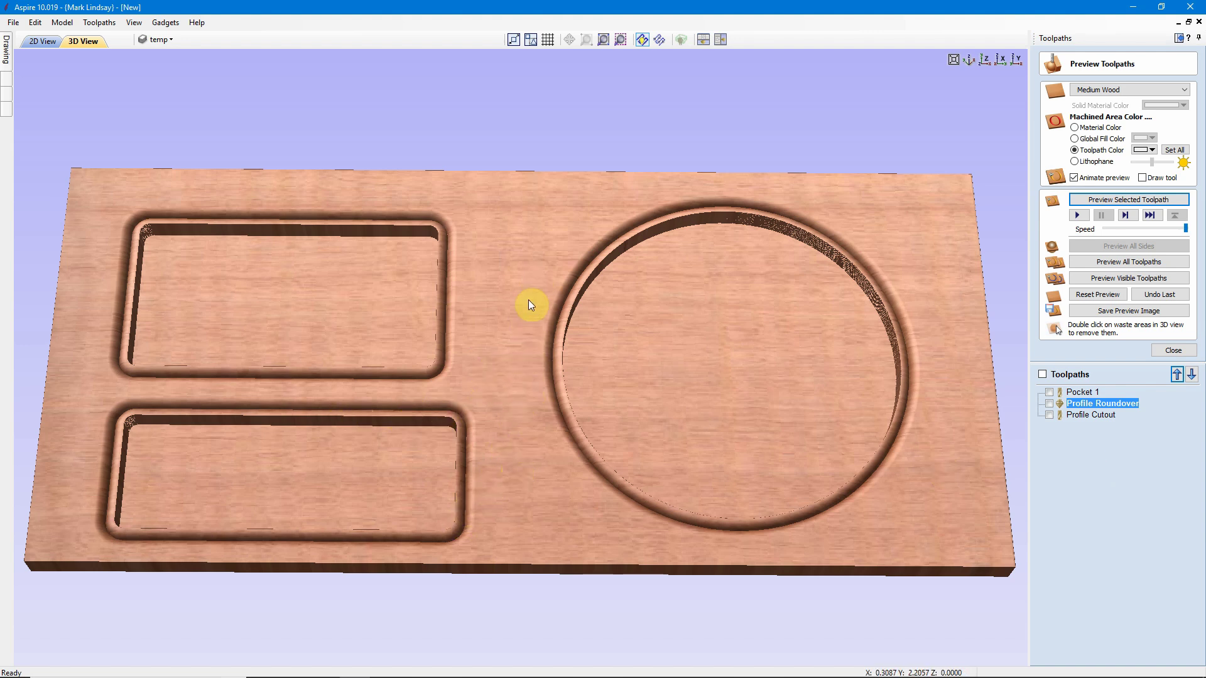
# Undo the roundover preview, switch Profile Roundover to Inside / Left, recalculate and preview it
pyautogui.click(1171, 292)
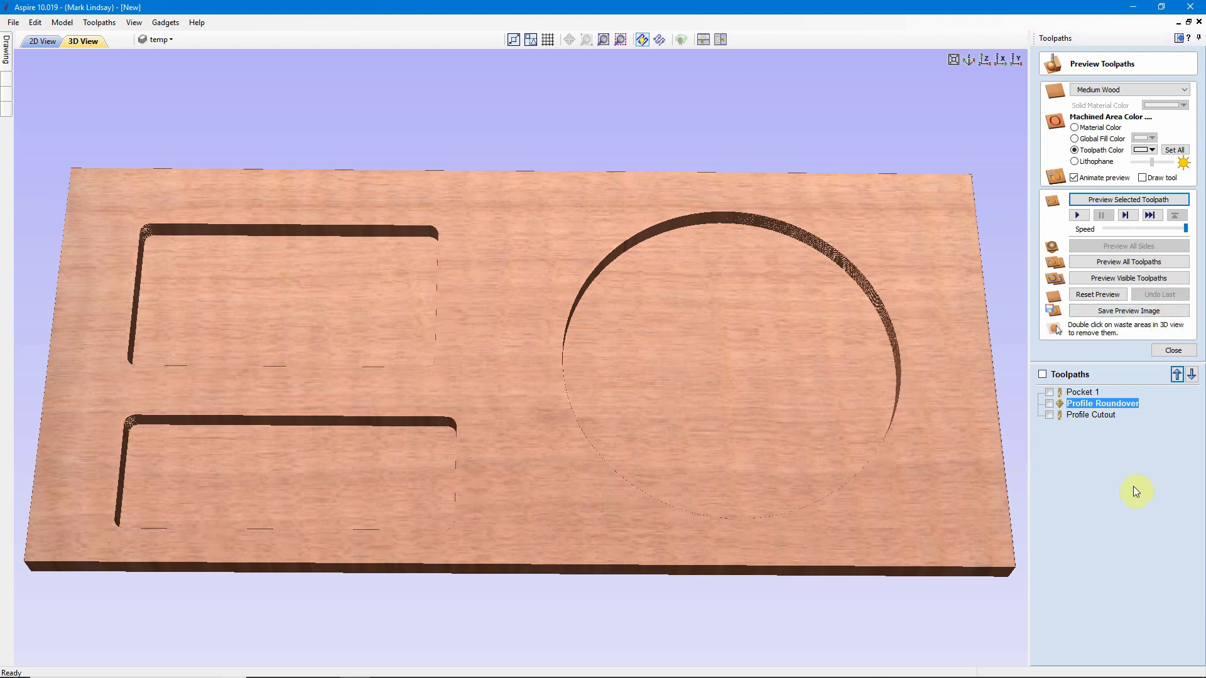
pyautogui.doubleClick(1112, 405)
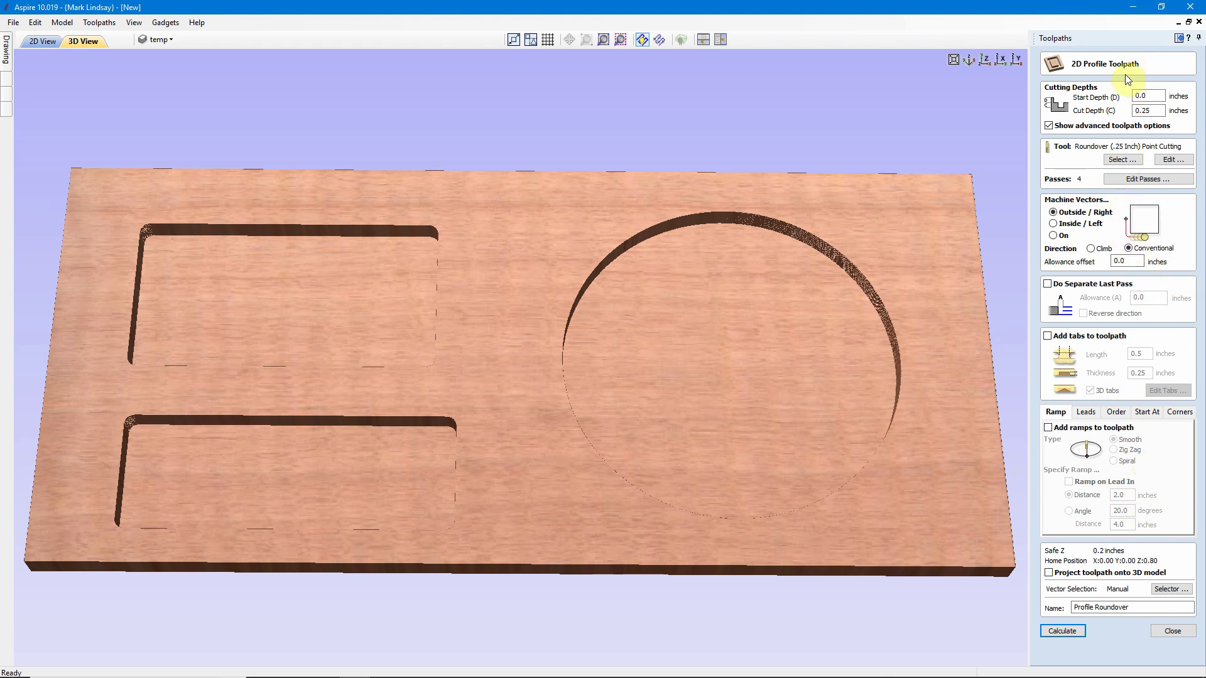
pyautogui.click(1065, 225)
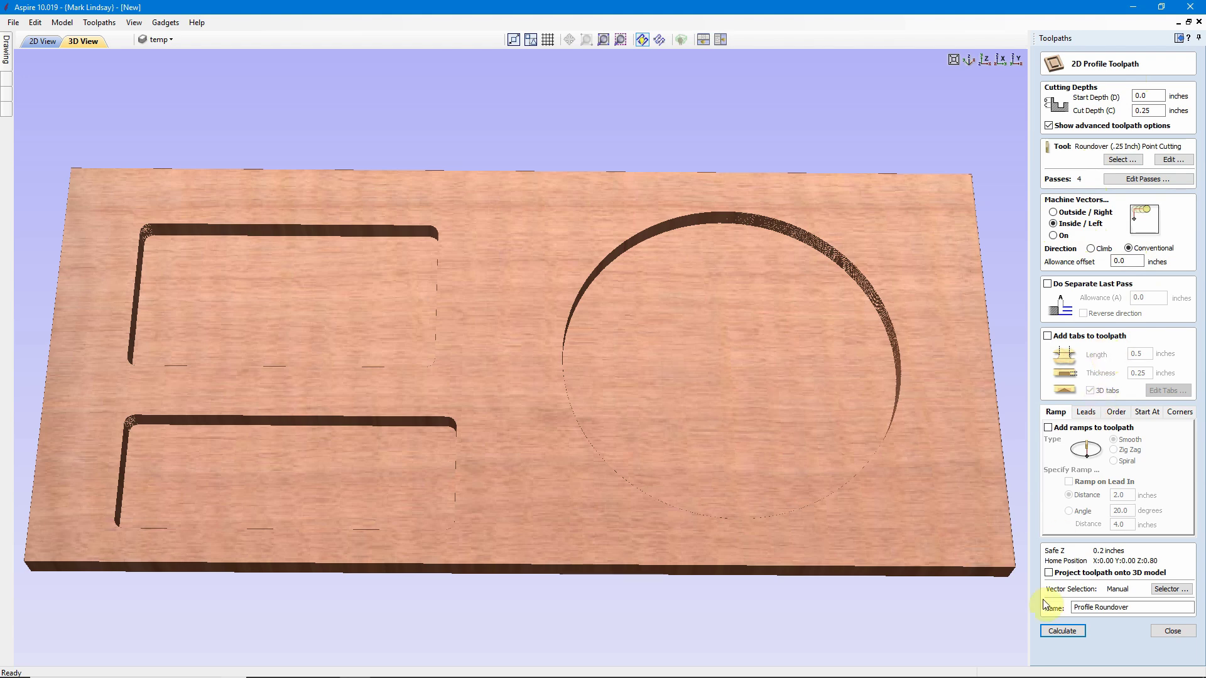
pyautogui.click(1066, 631)
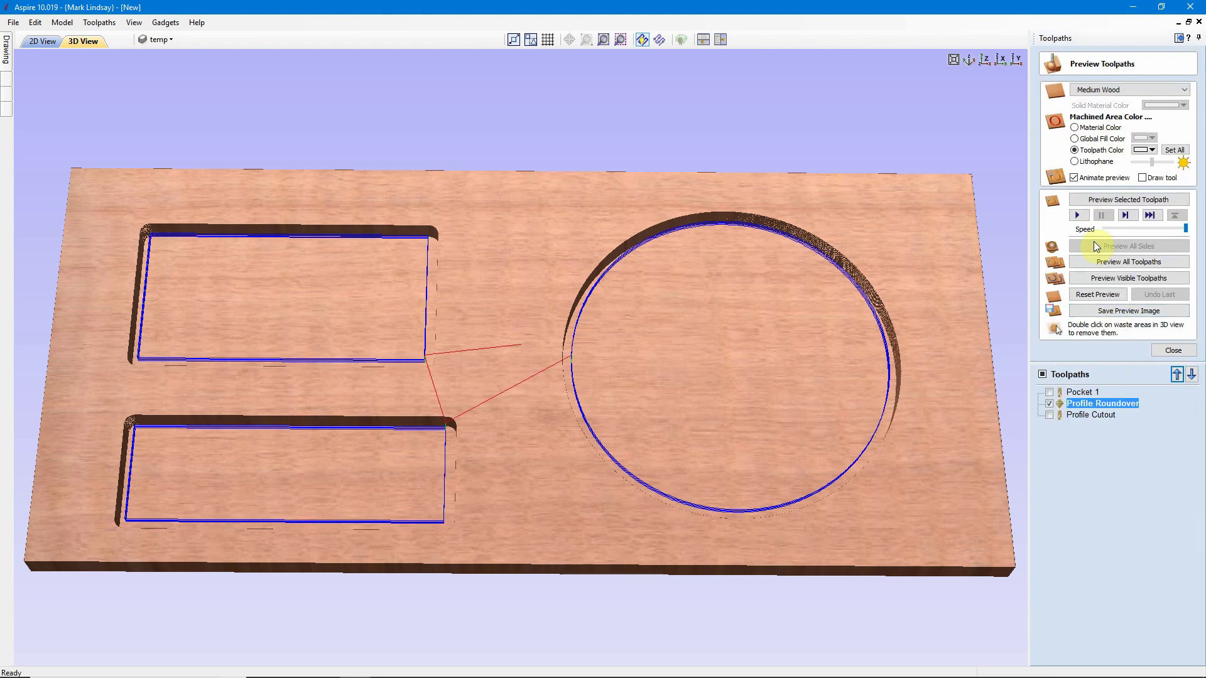
pyautogui.click(1128, 200)
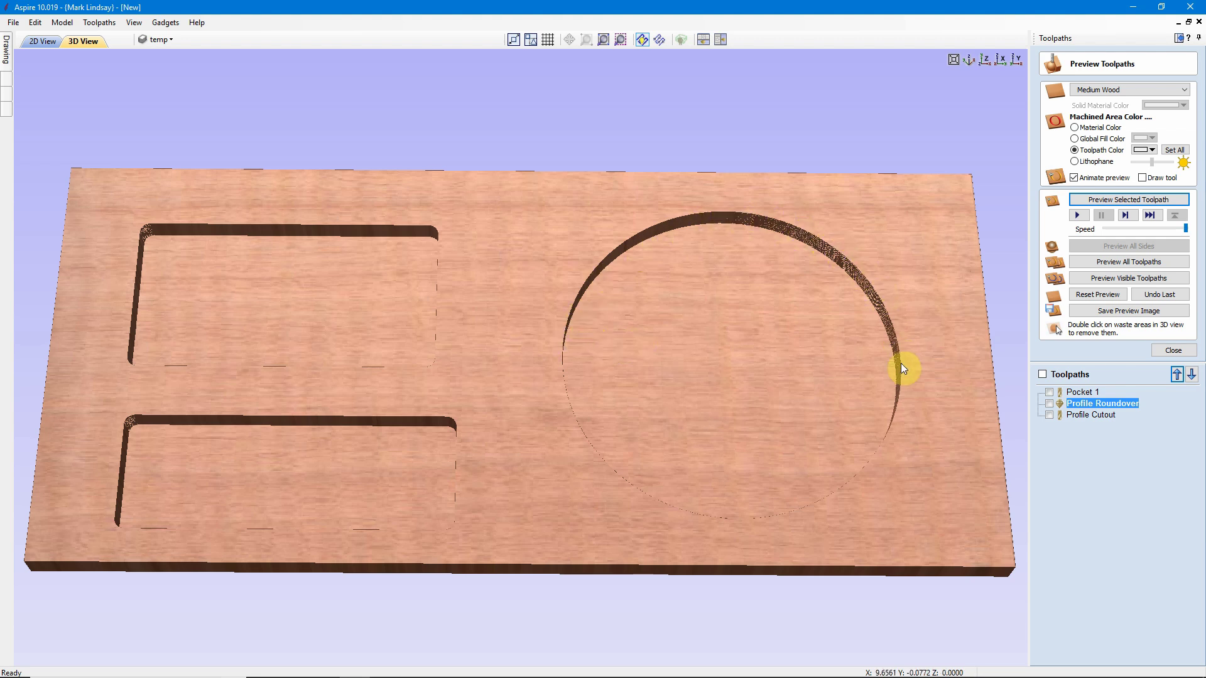
# Set Profile Roundover to Machine Vectors On, recalculate, and view the rounded pocket rims
pyautogui.doubleClick(1092, 404)
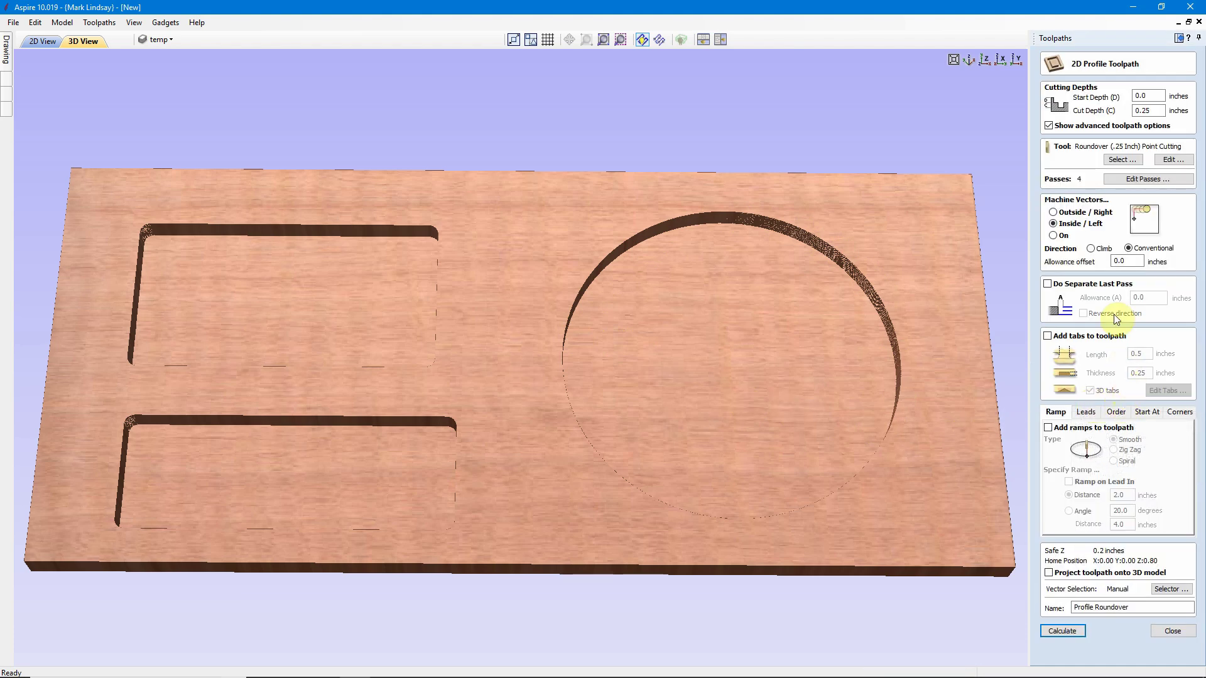
pyautogui.click(1053, 236)
pyautogui.click(1063, 631)
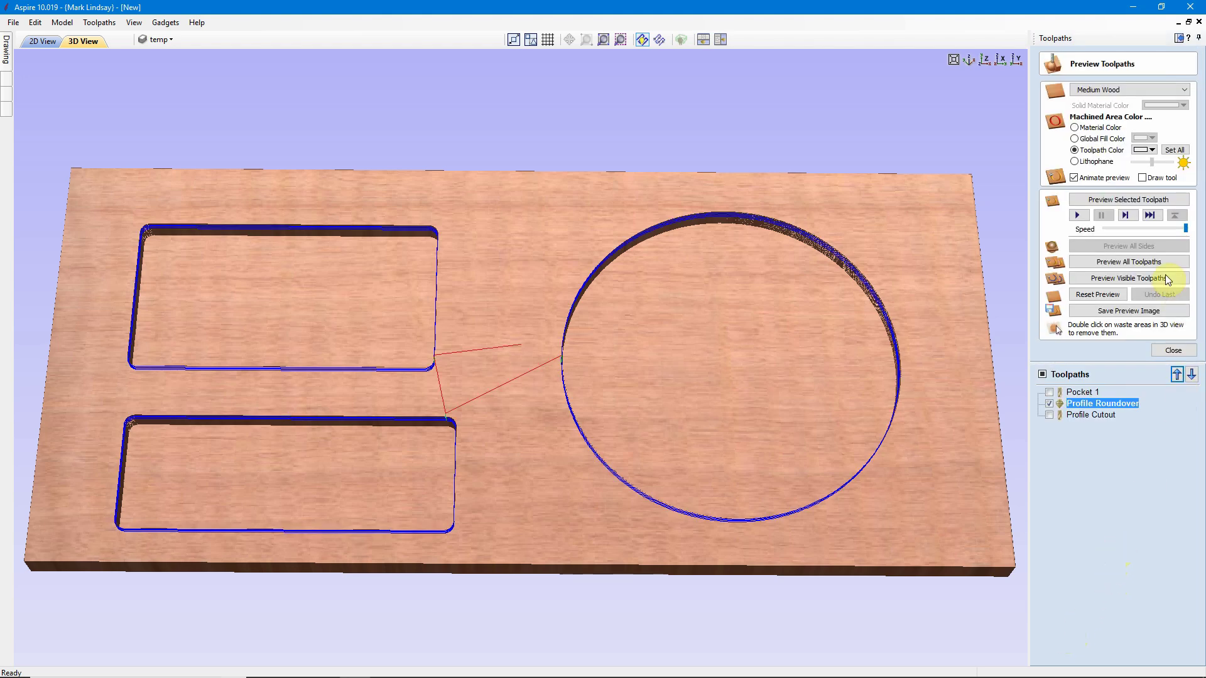
pyautogui.click(1131, 200)
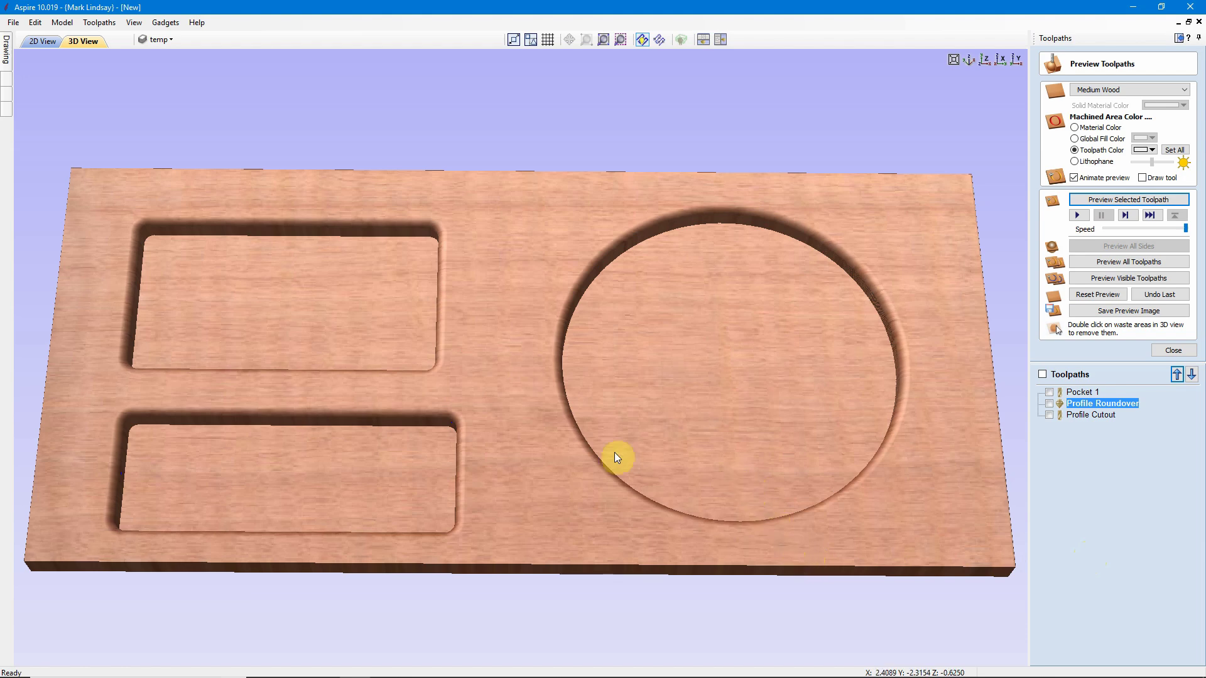
pyautogui.moveTo(546, 502); pyautogui.dragTo(542, 397)
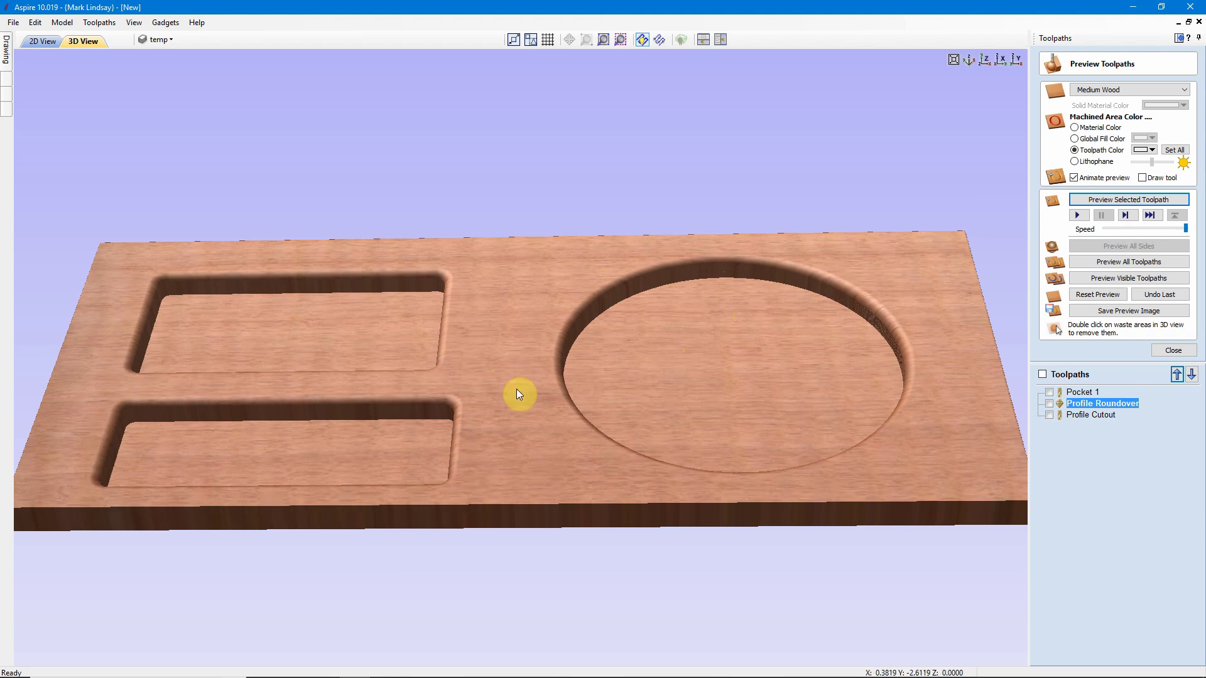
pyautogui.moveTo(495, 333); pyautogui.dragTo(503, 544)
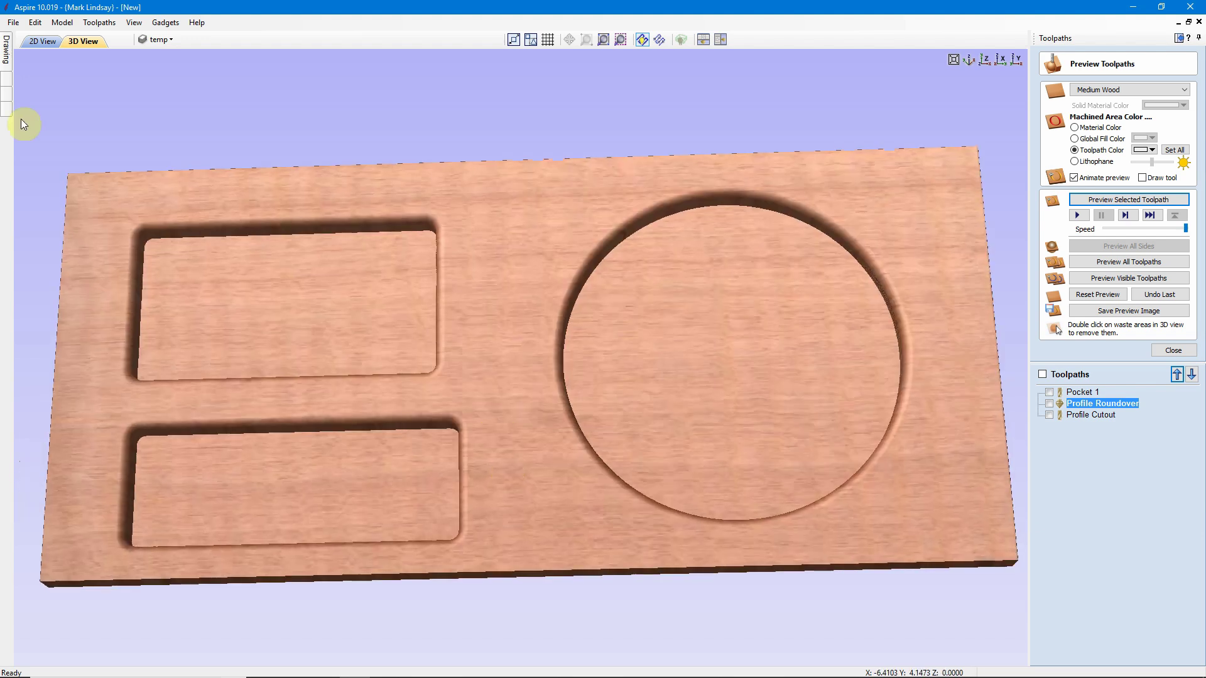
# Select both rounded rectangles and the circle and offset them outward by 0.375 inches
pyautogui.click(40, 41)
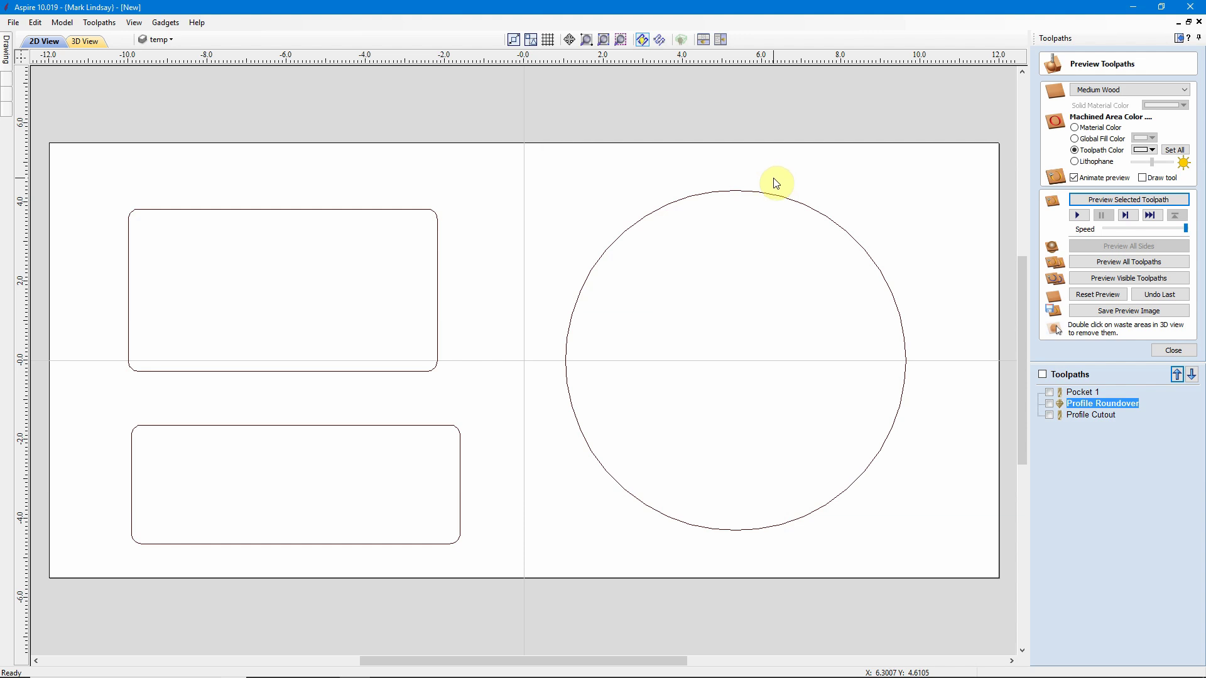
pyautogui.click(1179, 39)
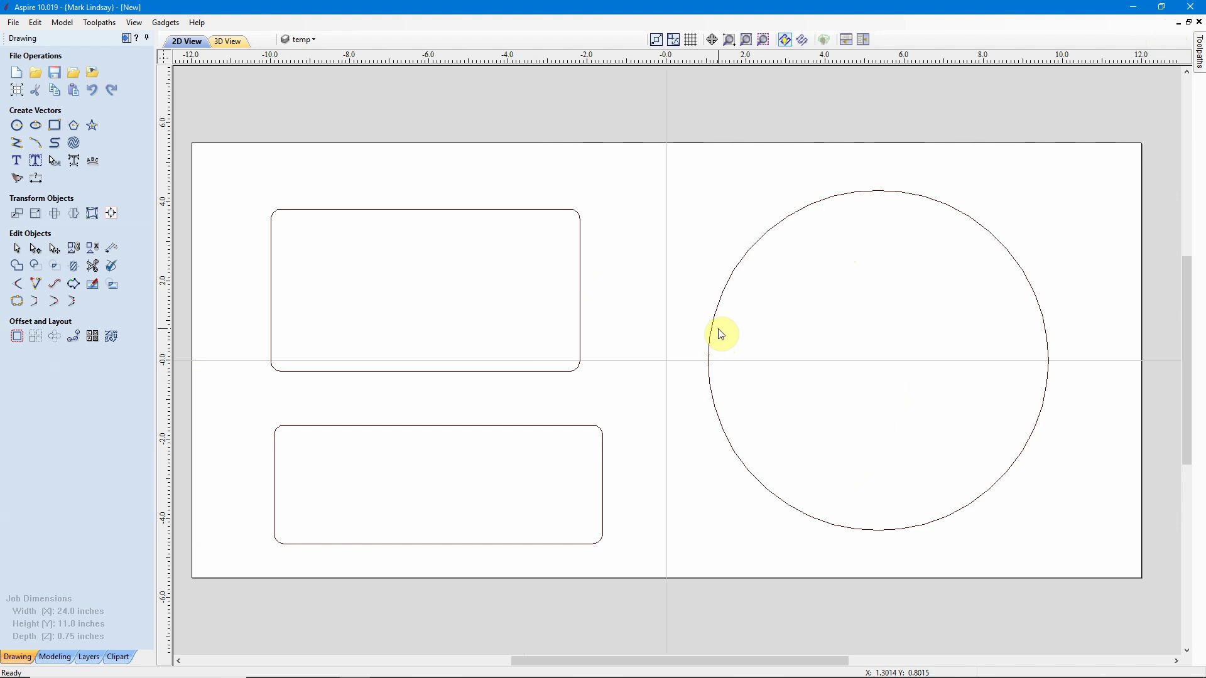
pyautogui.click(807, 203)
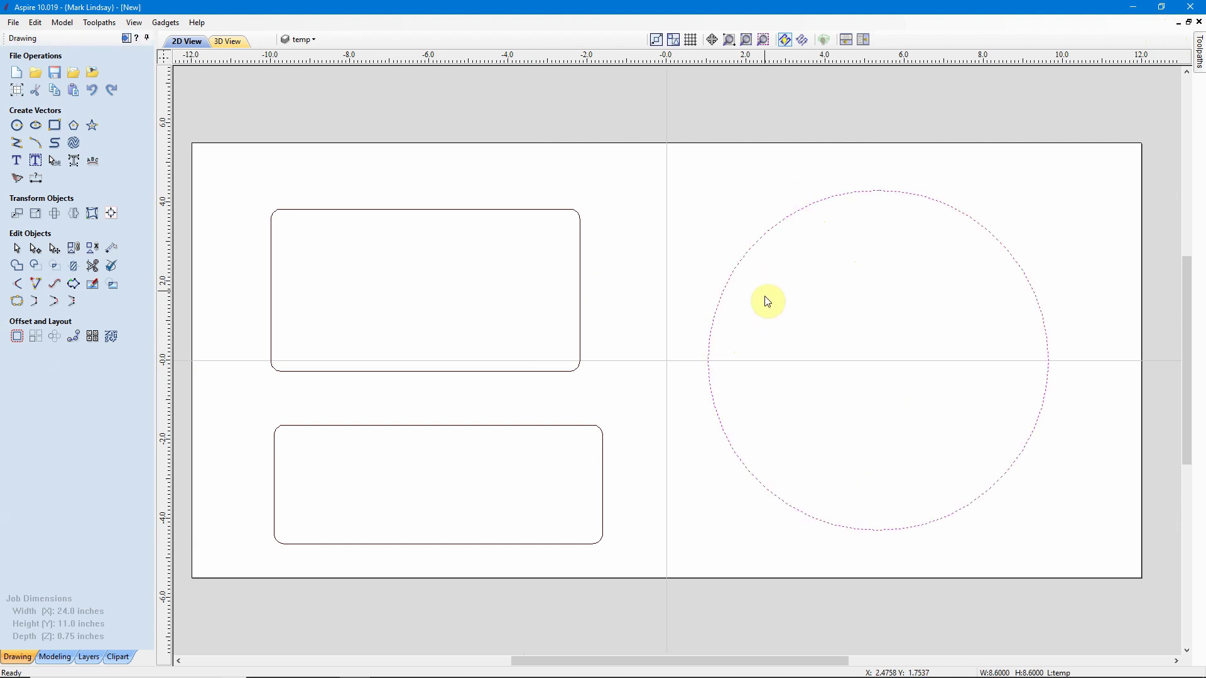
pyautogui.moveTo(802, 284); pyautogui.dragTo(447, 482)
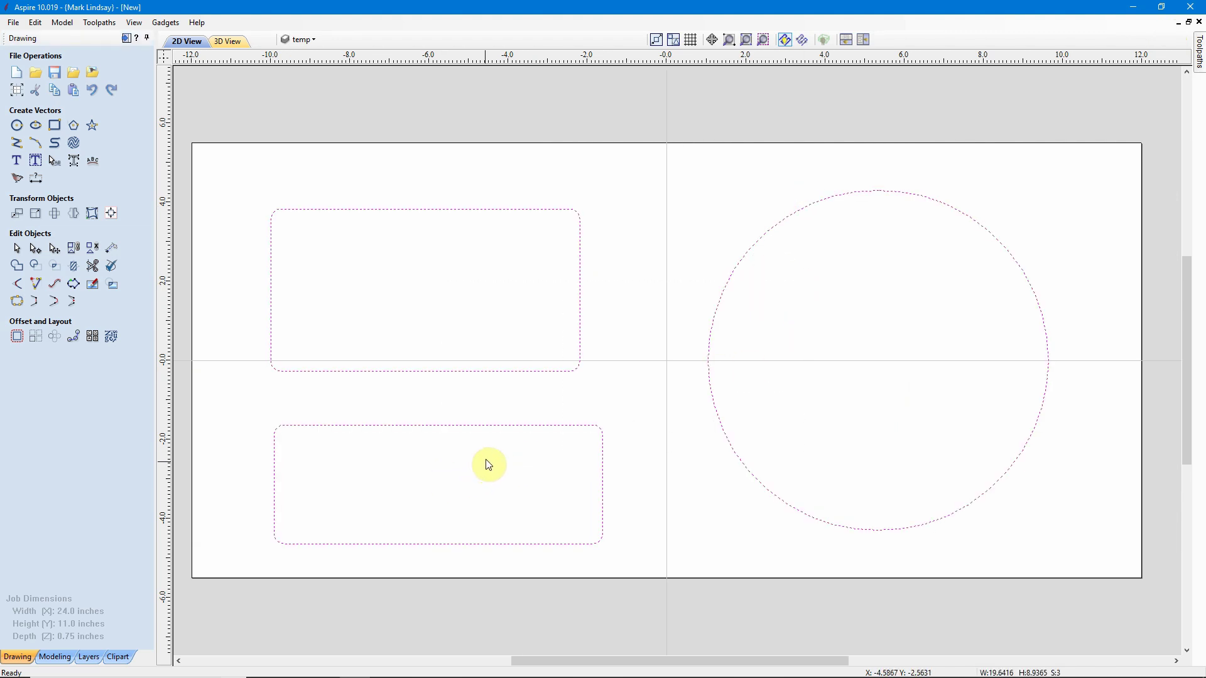
pyautogui.click(17, 339)
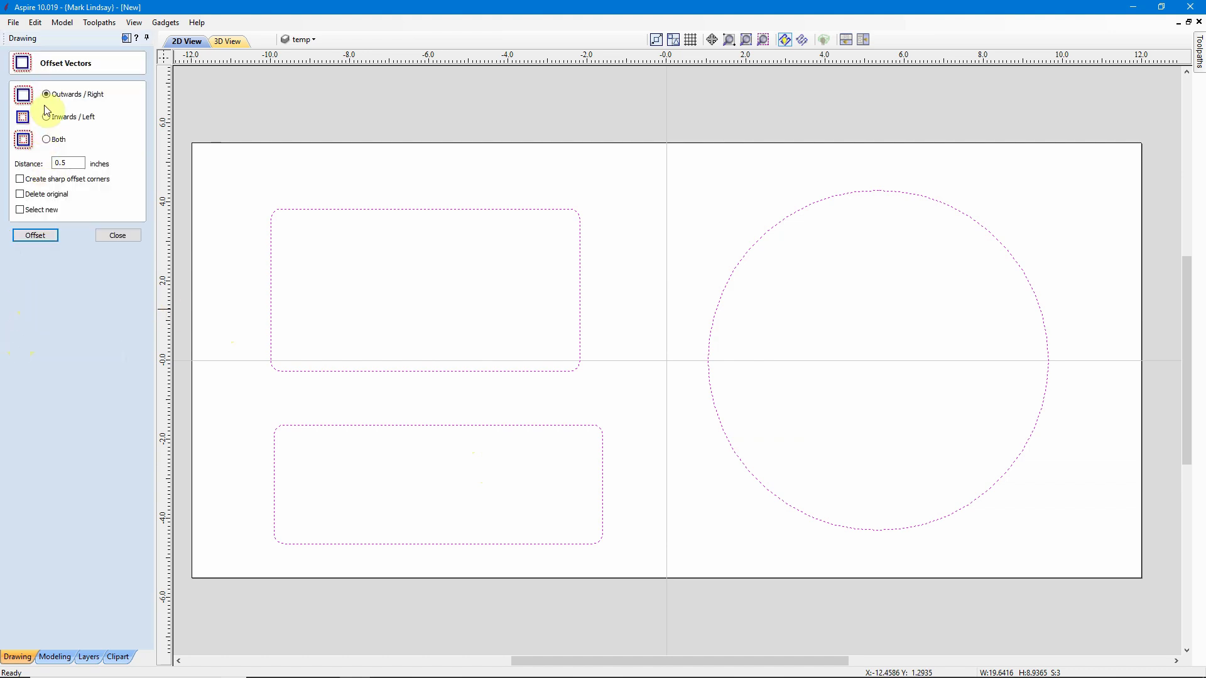
pyautogui.moveTo(63, 162); pyautogui.dragTo(69, 162)
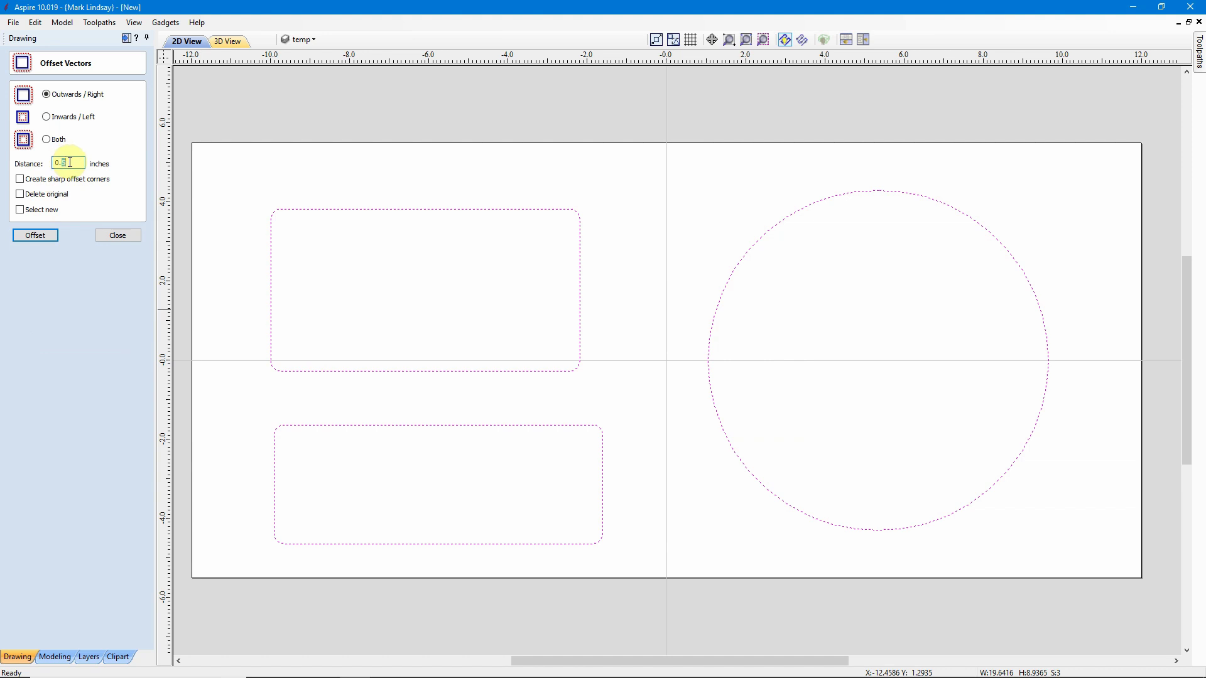
pyautogui.moveTo(74, 162); pyautogui.dragTo(3, 167)
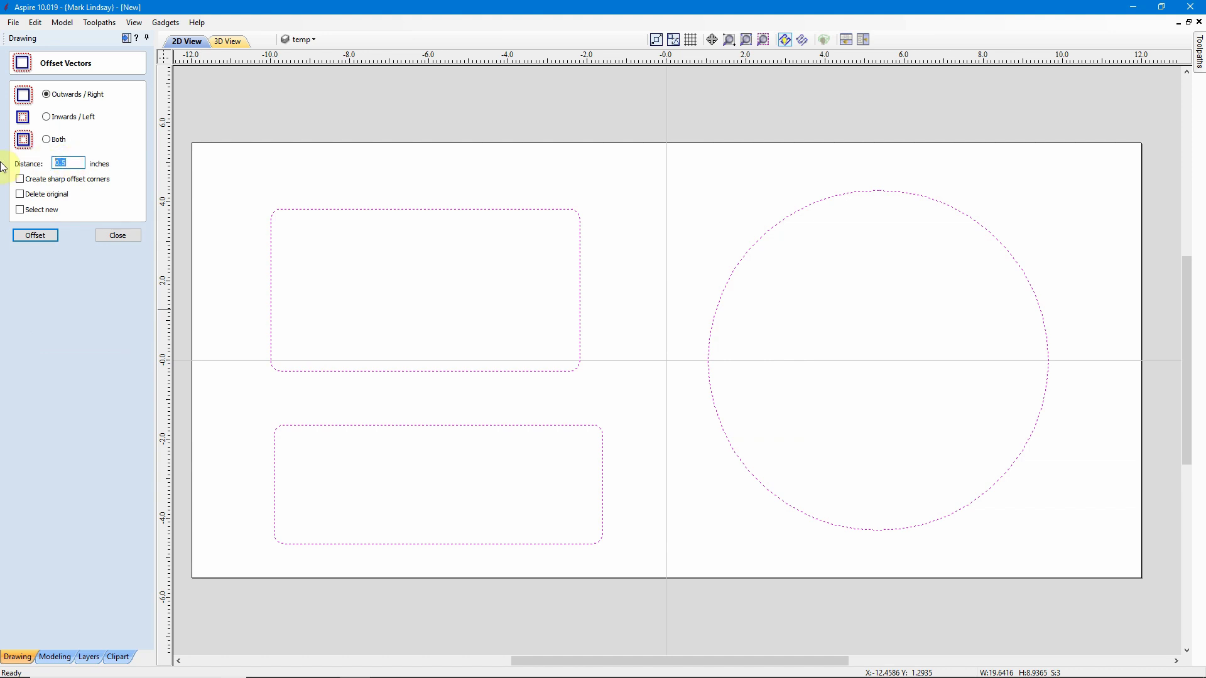
pyautogui.write('37')
pyautogui.click(36, 236)
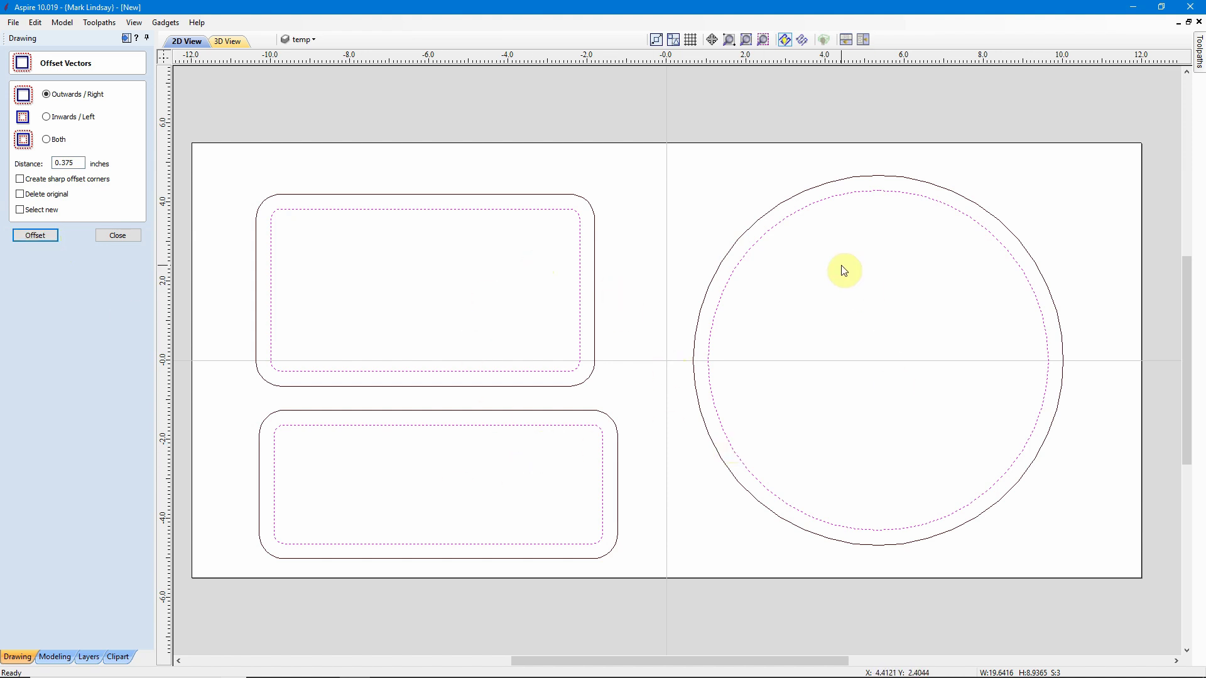
pyautogui.click(117, 236)
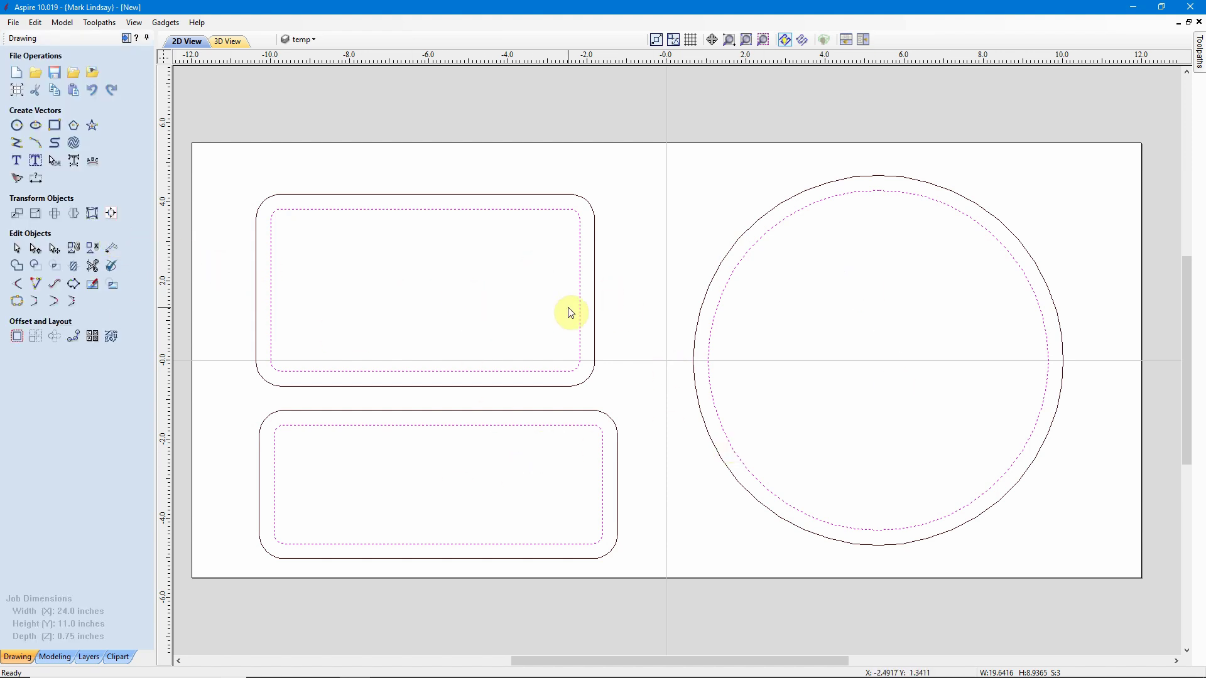
# Recalculate Profile Cutout on the outer outlines of the circle and both rectangles
pyautogui.click(126, 37)
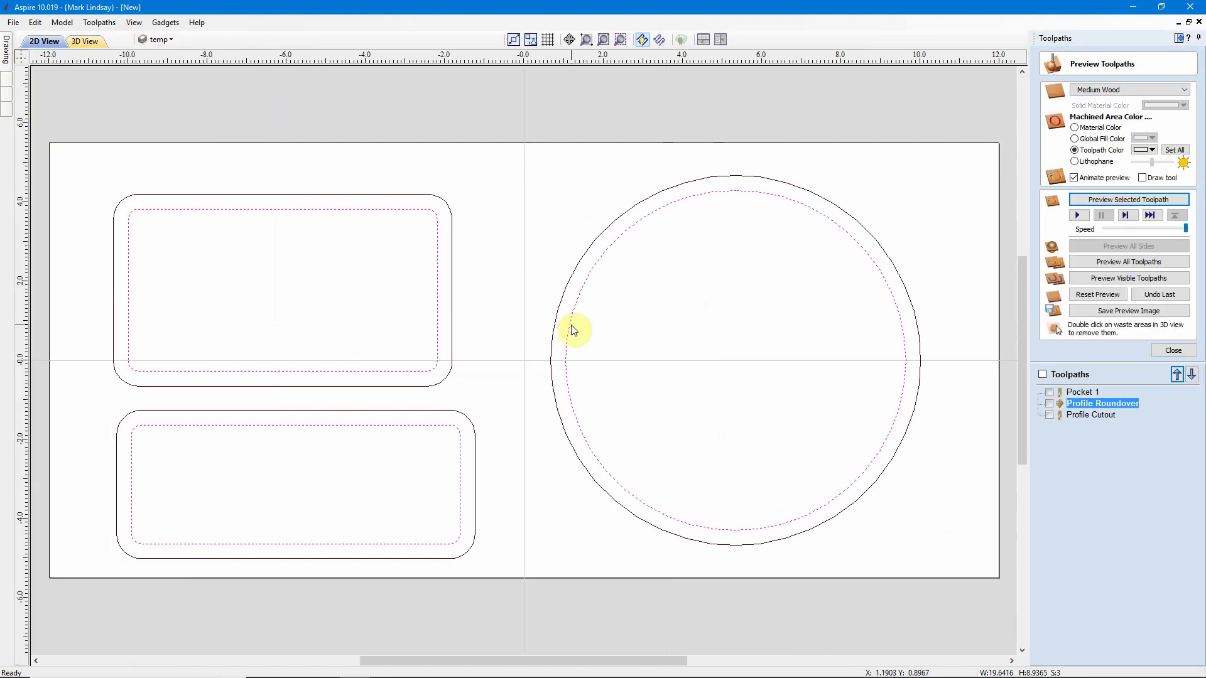
pyautogui.doubleClick(1102, 417)
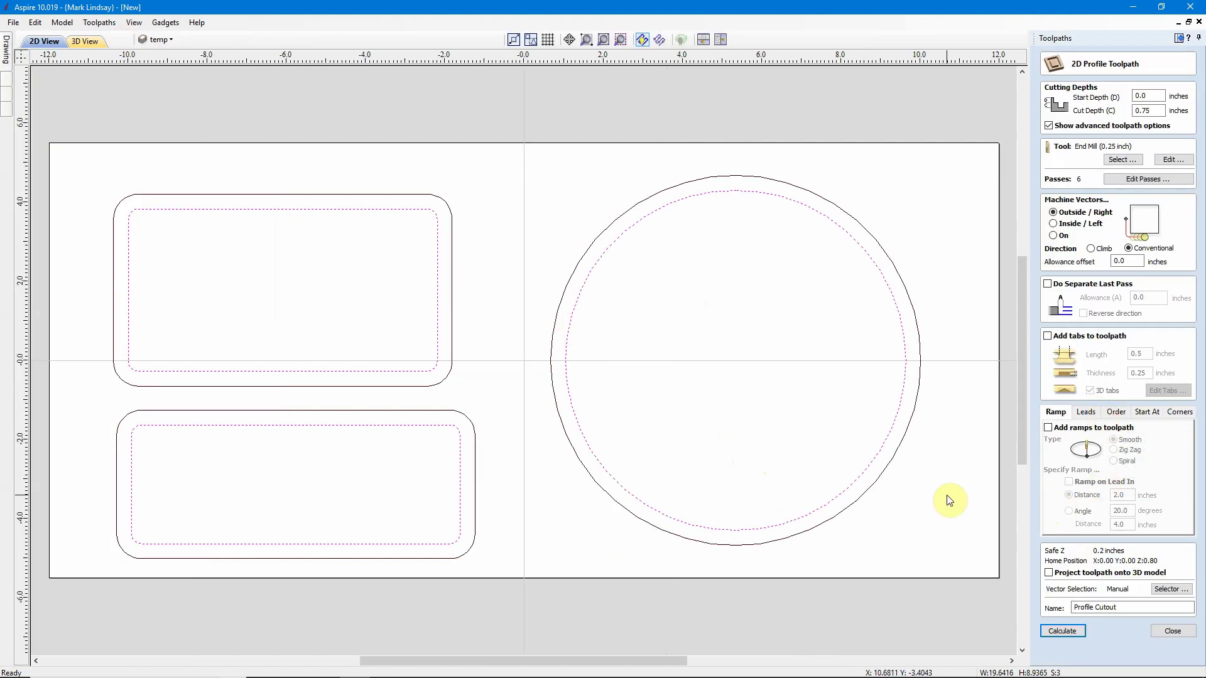
pyautogui.click(949, 500)
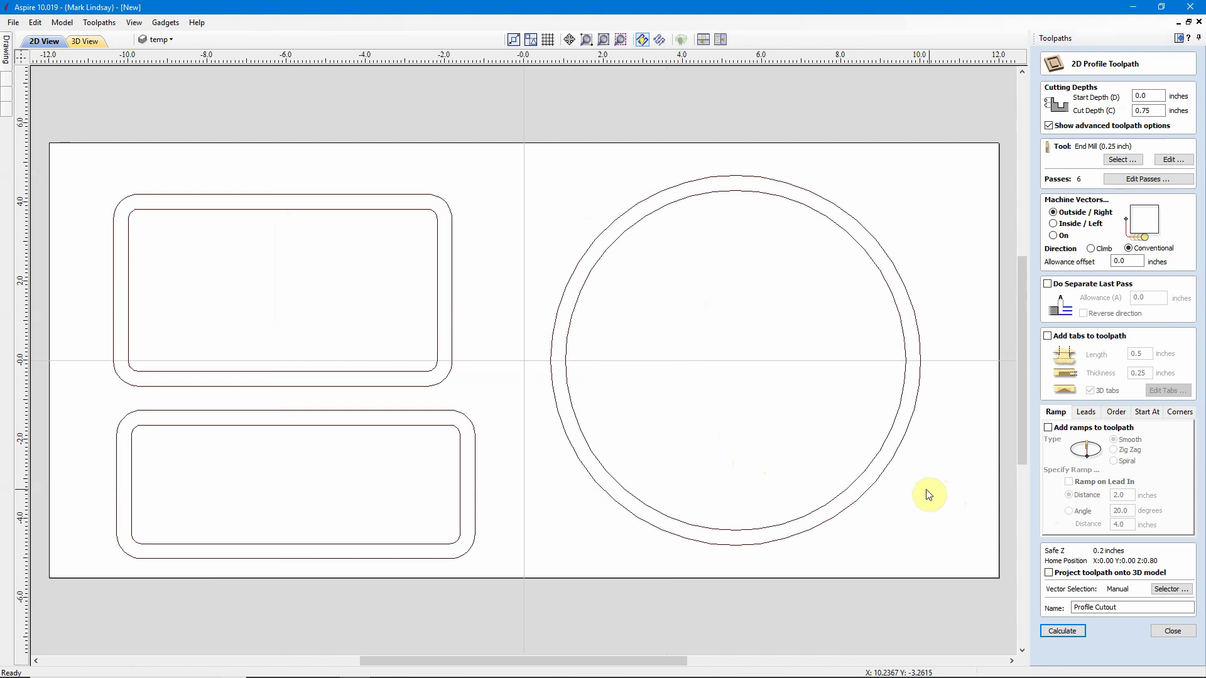
pyautogui.click(836, 524)
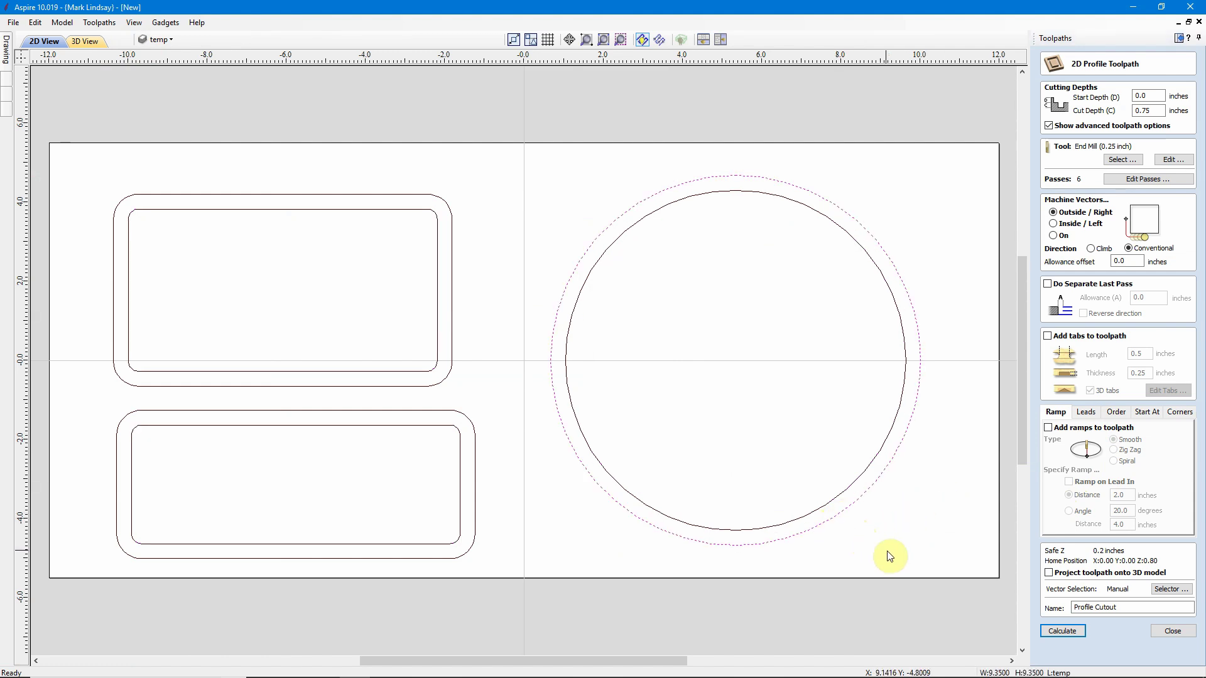
pyautogui.keyDown('shift'); pyautogui.click(472, 552); pyautogui.keyUp('shift')
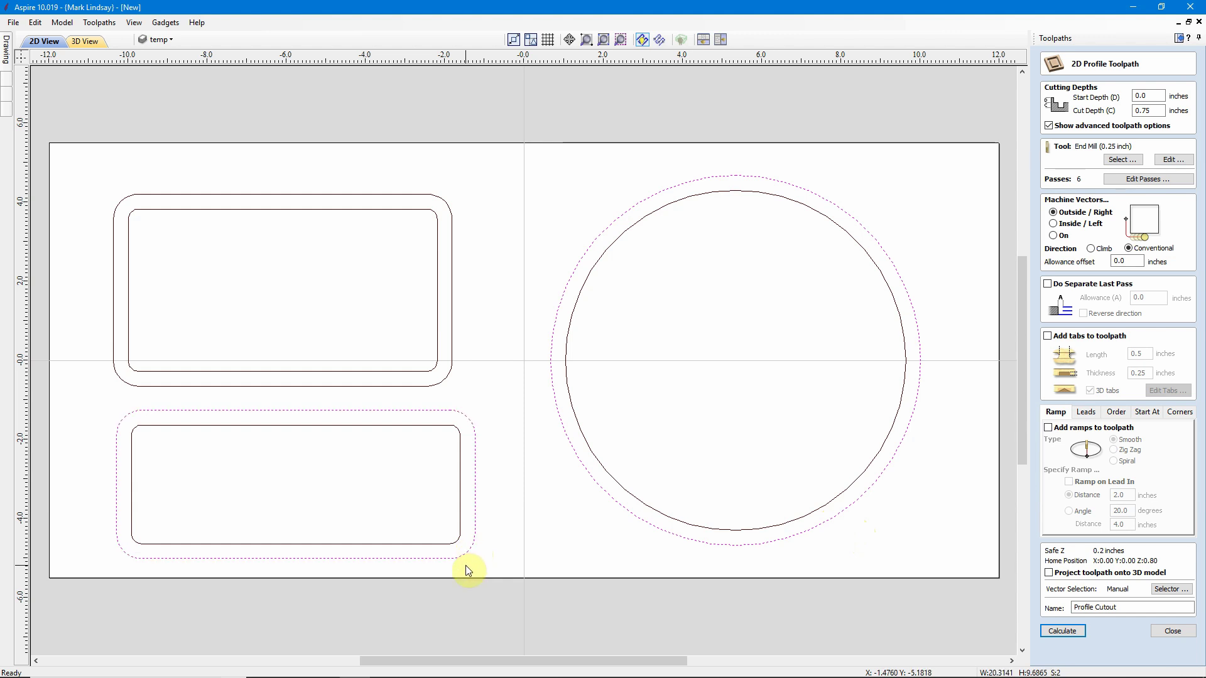
pyautogui.keyDown('shift'); pyautogui.click(426, 393); pyautogui.keyUp('shift')
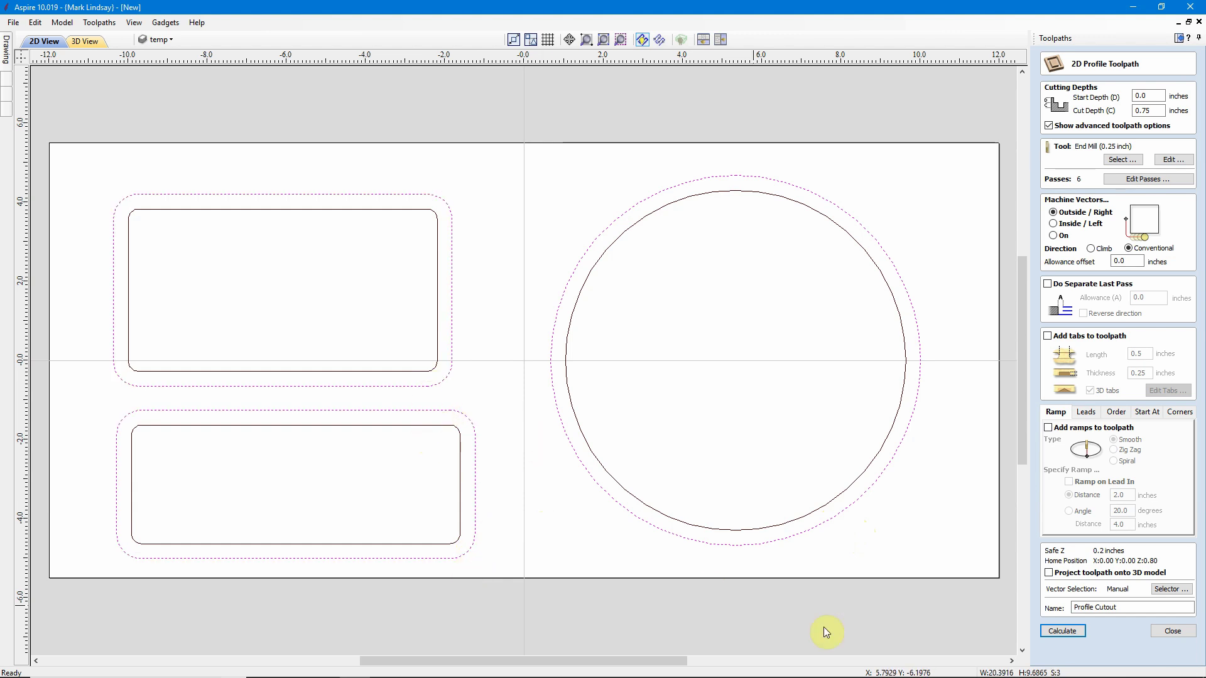
pyautogui.click(1062, 631)
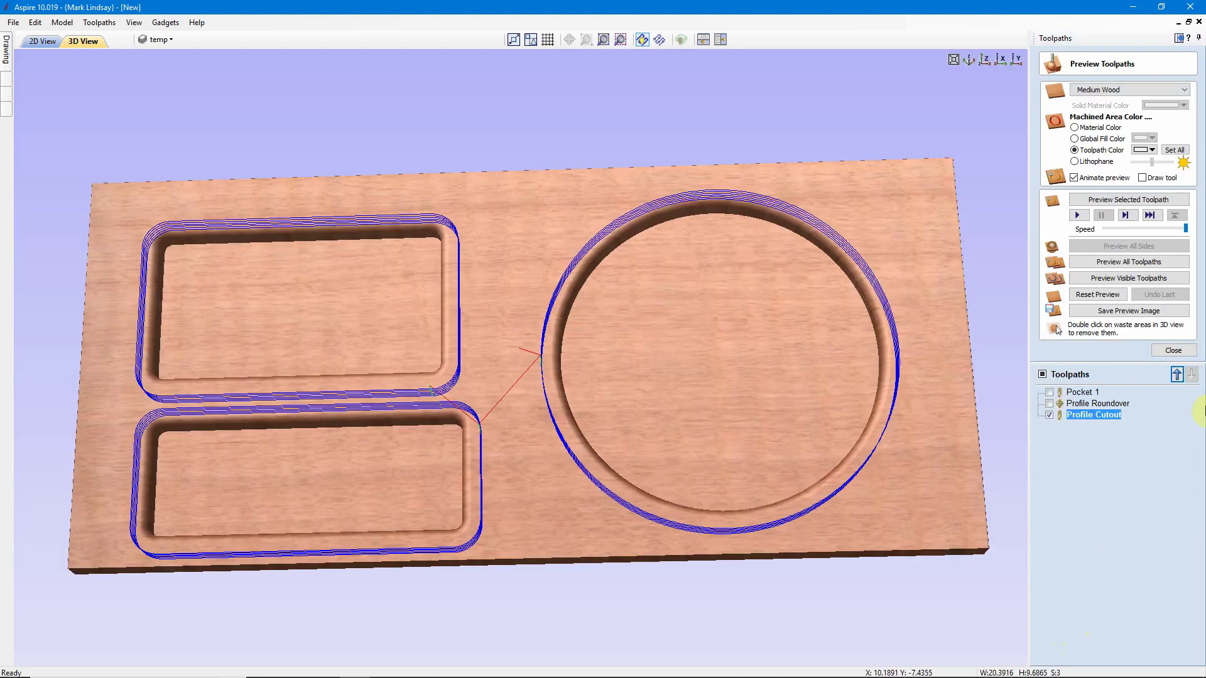
# Preview the cutout, remove the waste board, and orbit to inspect the three freed dishes
pyautogui.click(1128, 200)
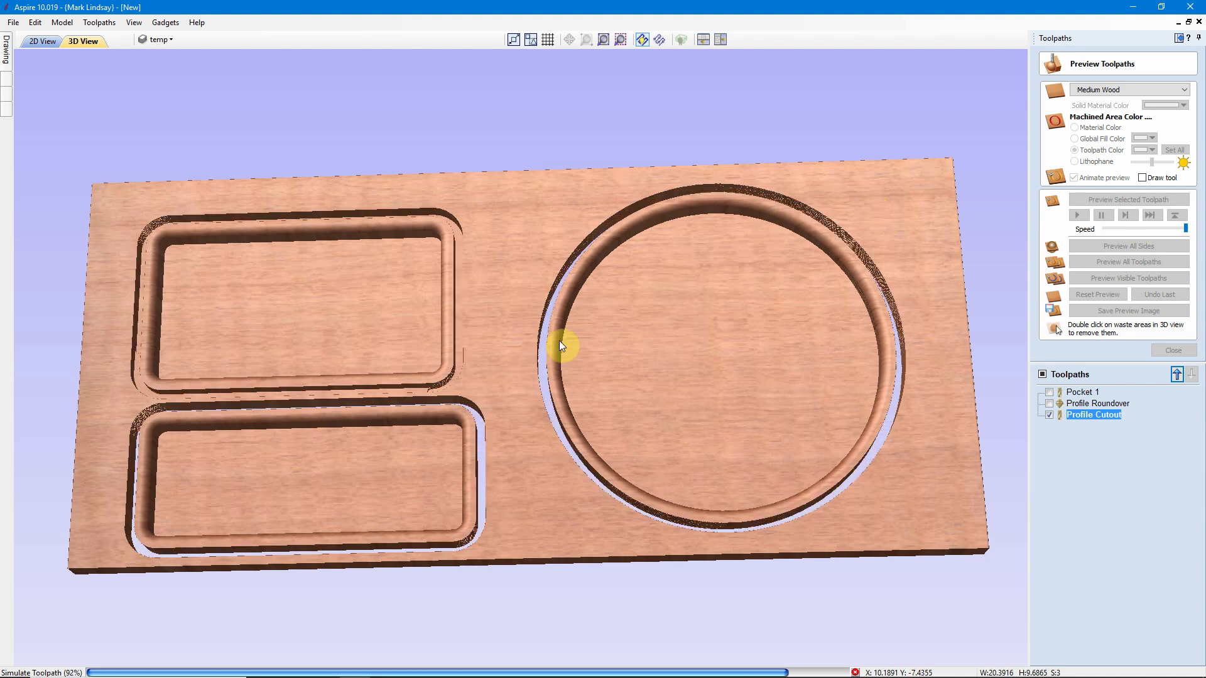
pyautogui.doubleClick(522, 224)
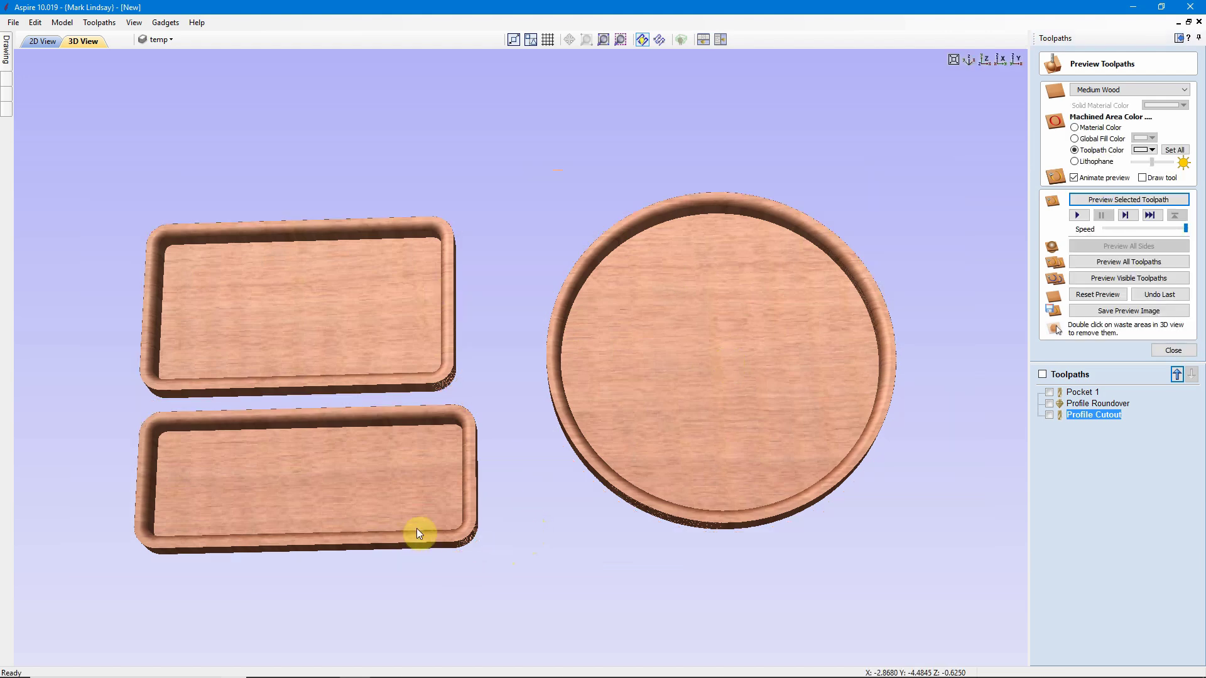
pyautogui.moveTo(416, 528); pyautogui.dragTo(767, 439)
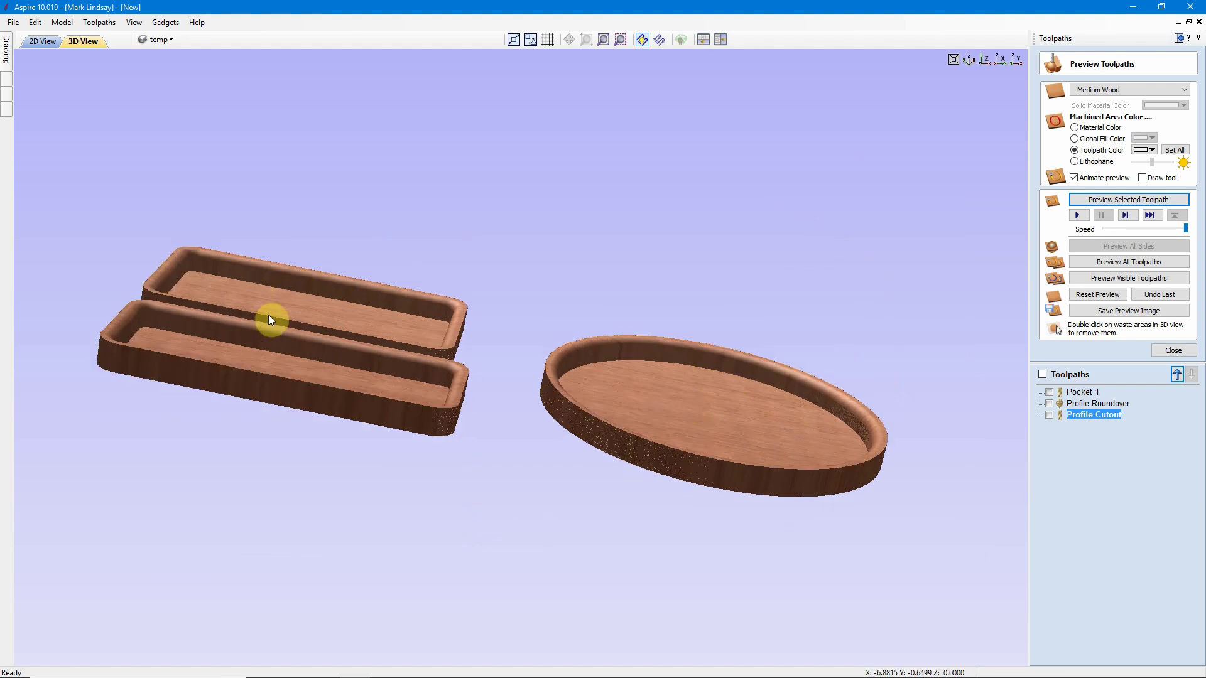
pyautogui.moveTo(247, 288); pyautogui.dragTo(447, 315)
pyautogui.moveTo(500, 349); pyautogui.dragTo(489, 505)
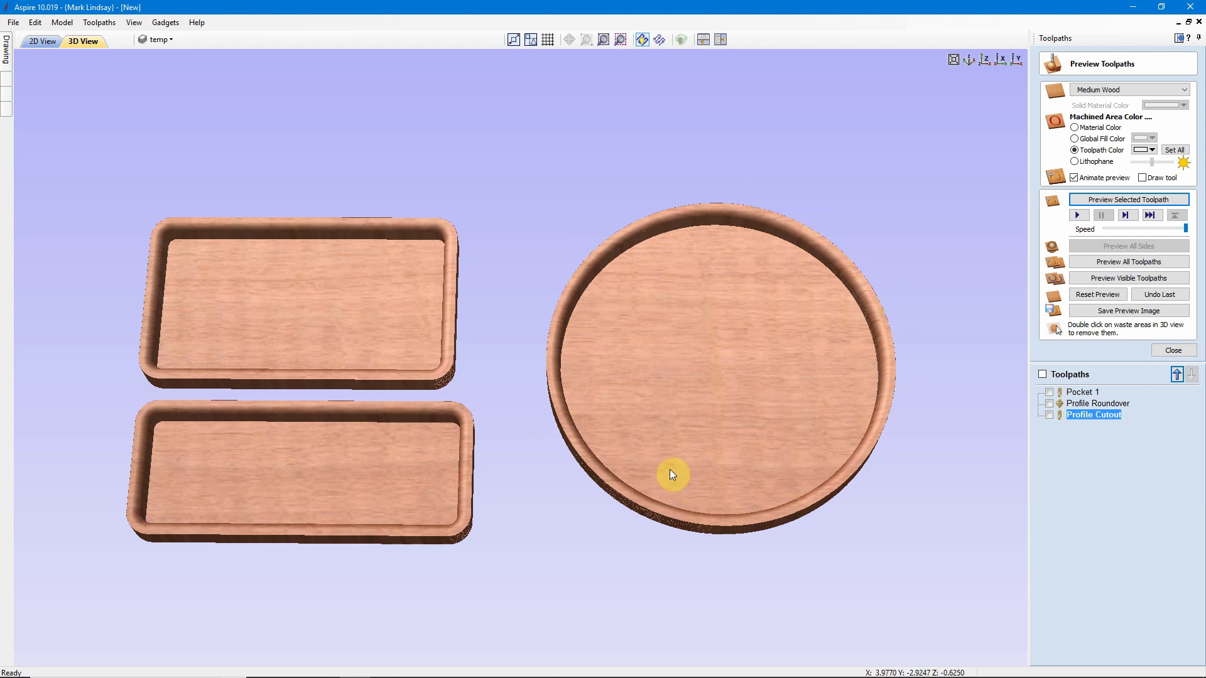
pyautogui.moveTo(670, 469); pyautogui.dragTo(766, 371)
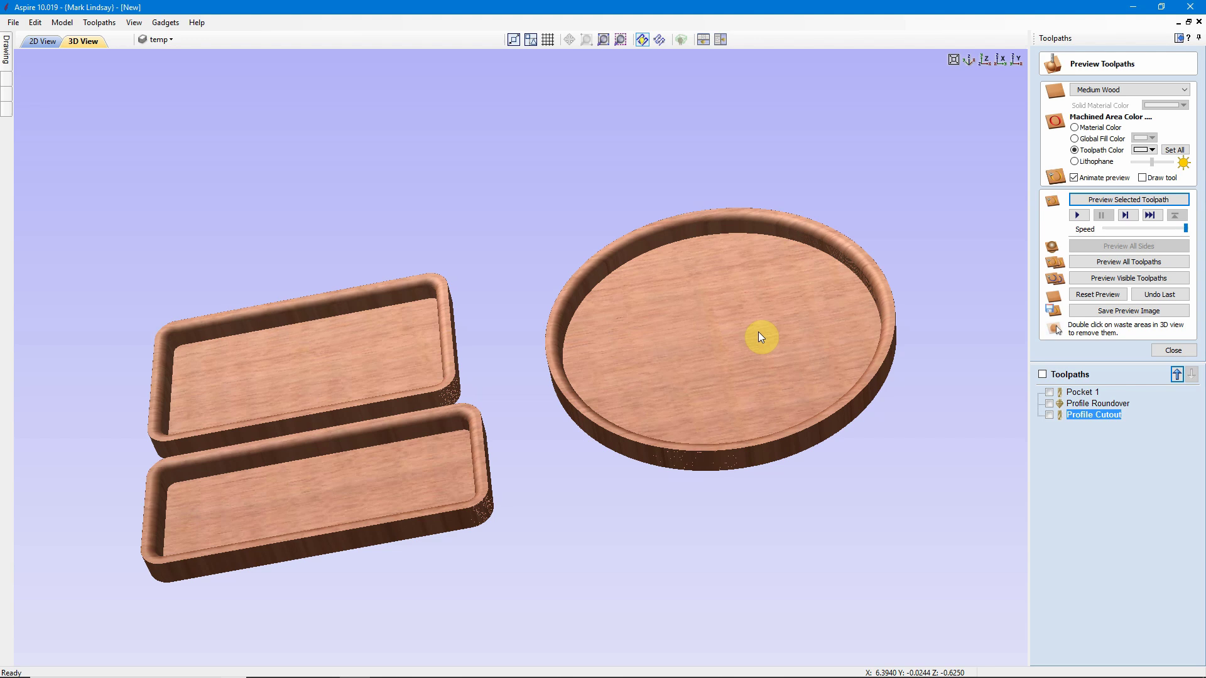
pyautogui.moveTo(665, 306); pyautogui.dragTo(736, 385)
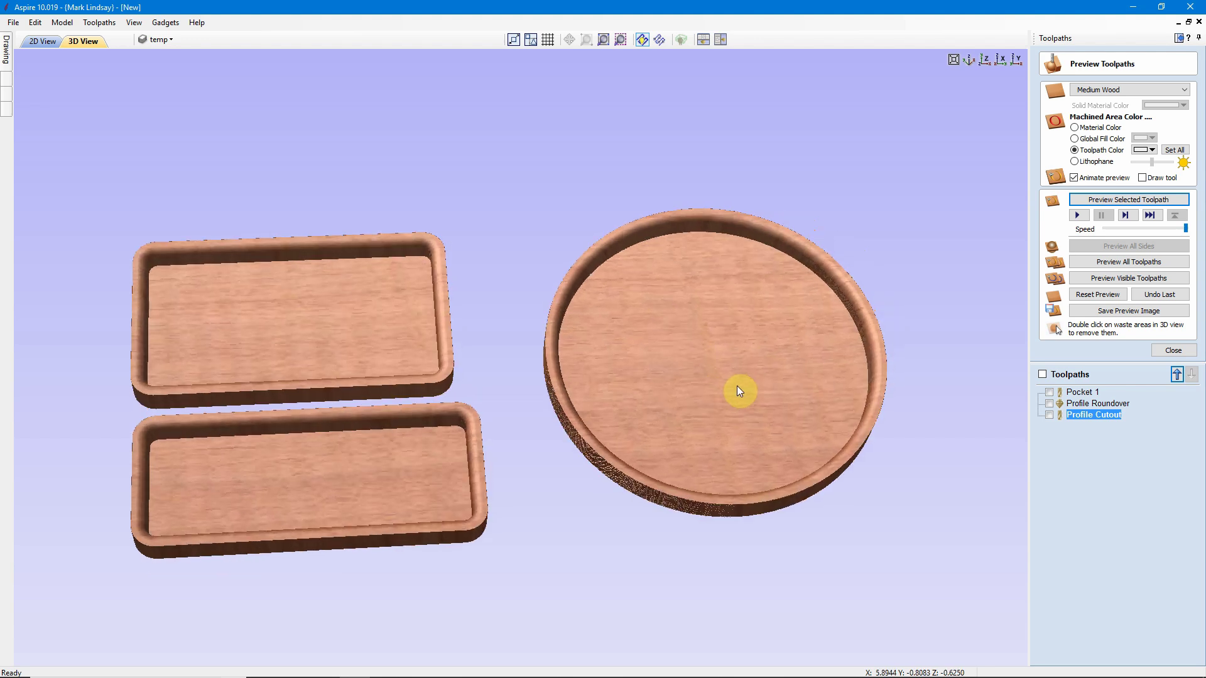
# Reset and close the toolpath preview in top view, then return to the 2D drawing
pyautogui.click(1096, 294)
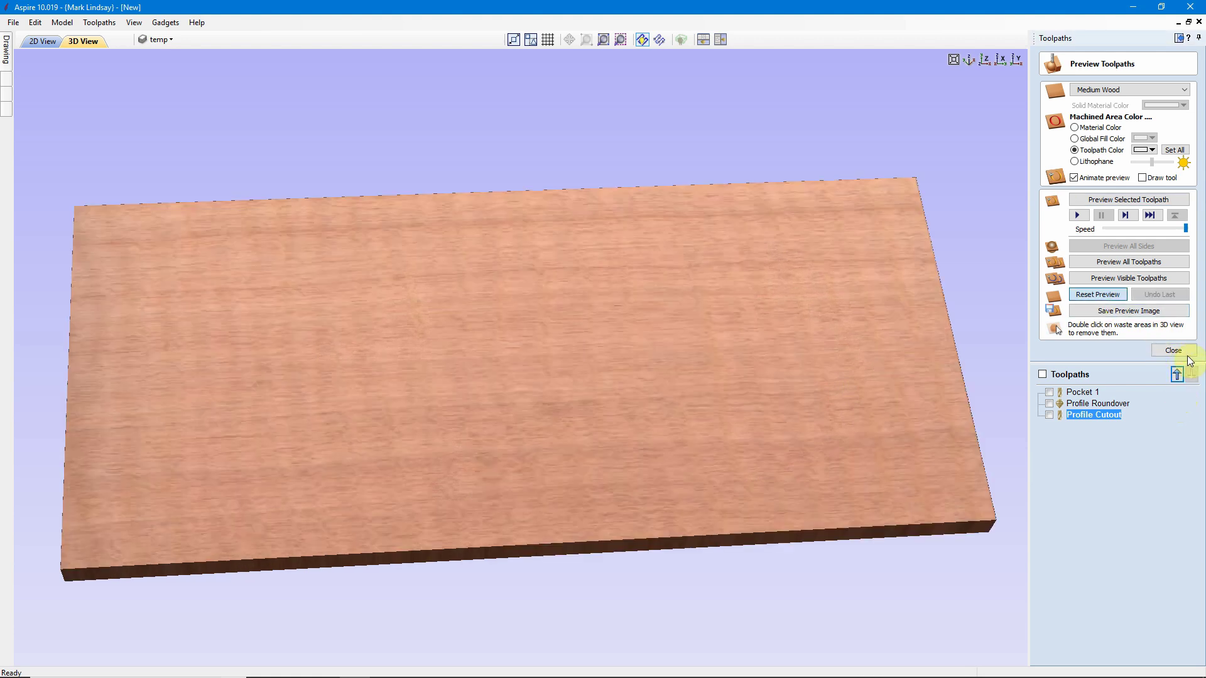
pyautogui.click(985, 59)
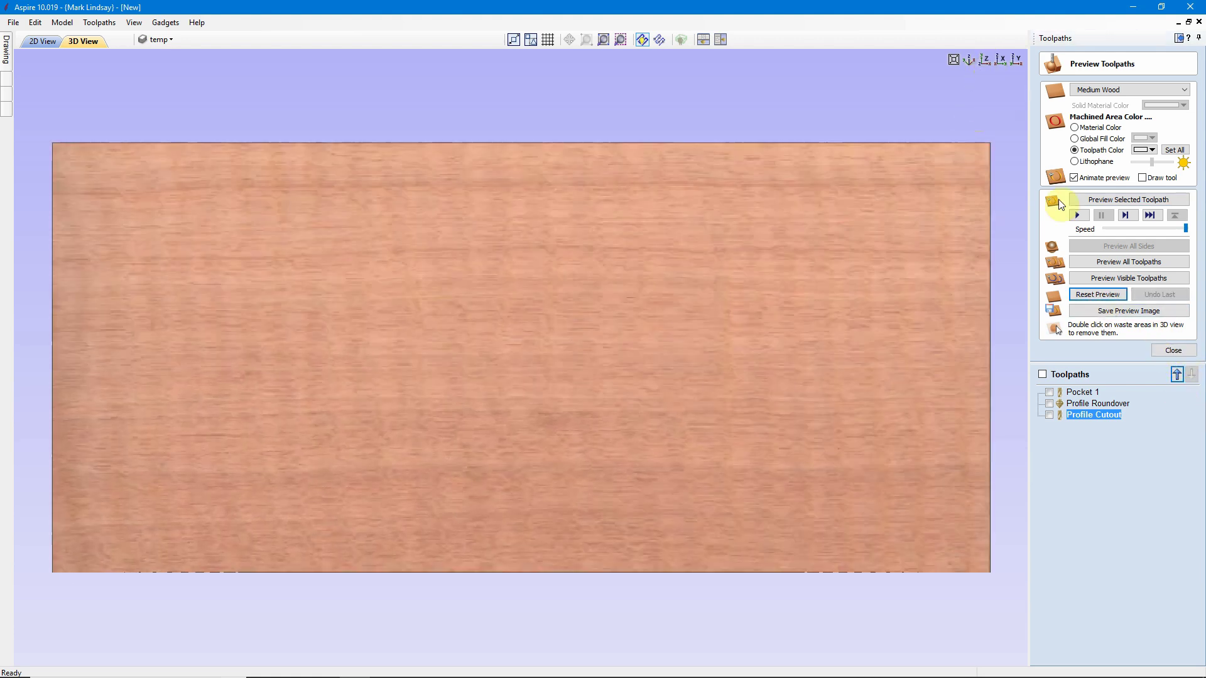
pyautogui.click(1173, 350)
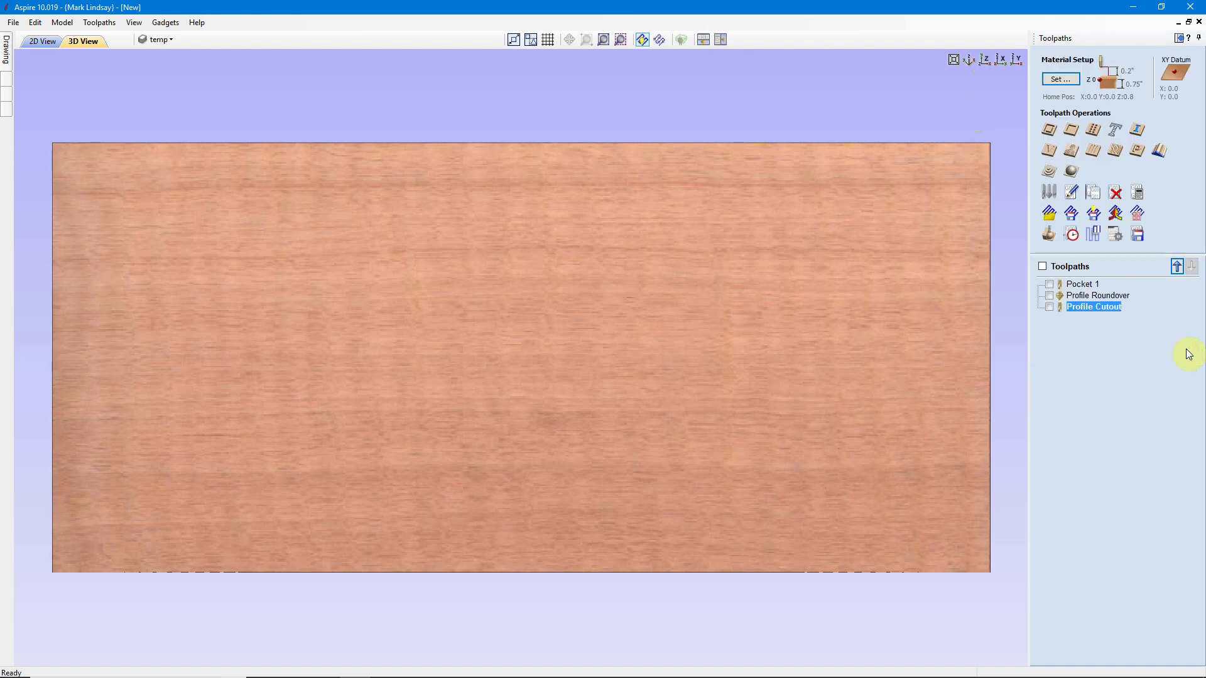
pyautogui.click(1196, 37)
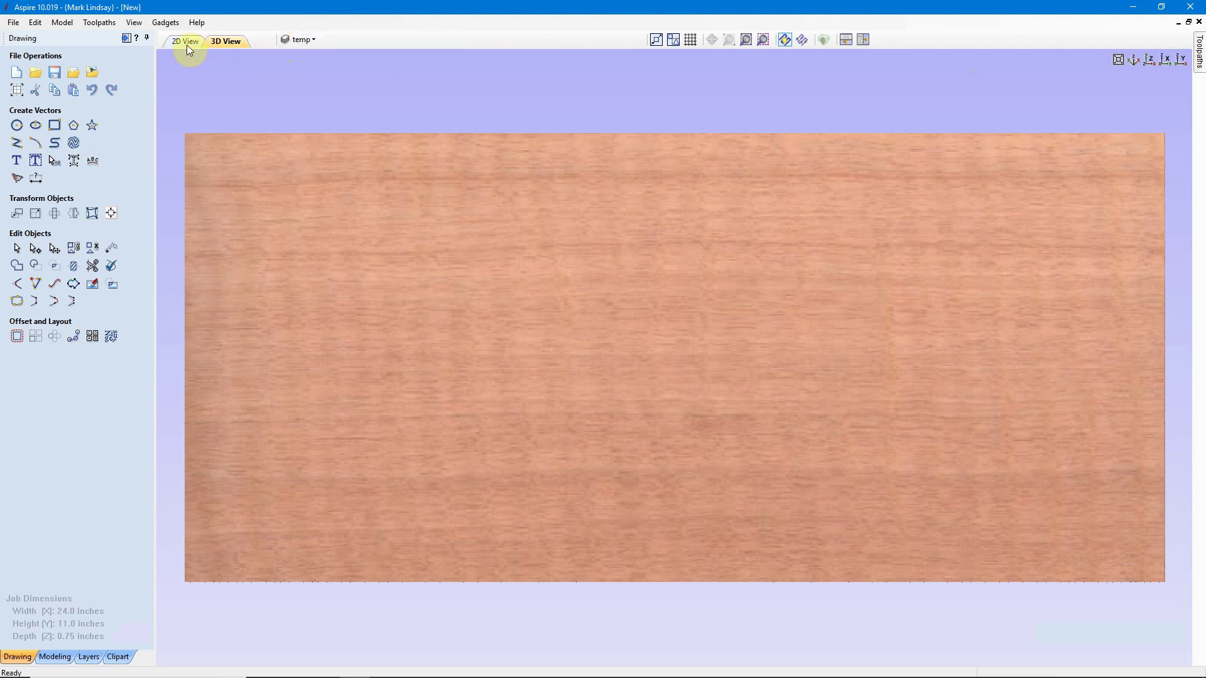
pyautogui.click(187, 42)
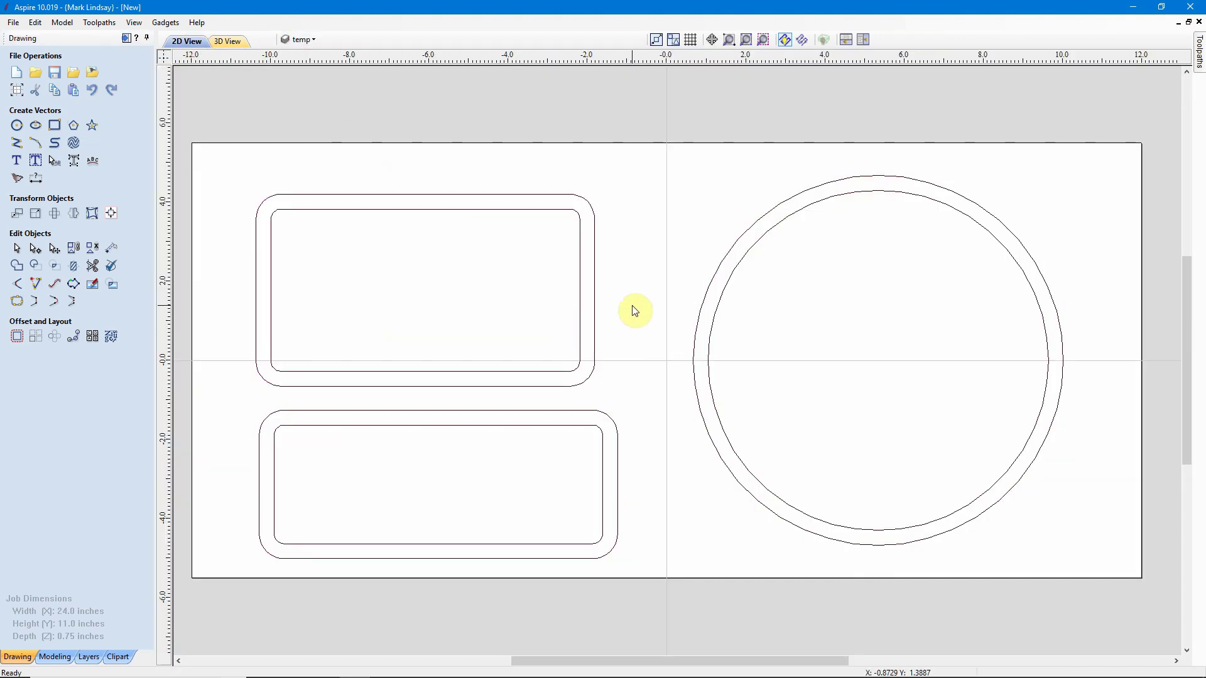